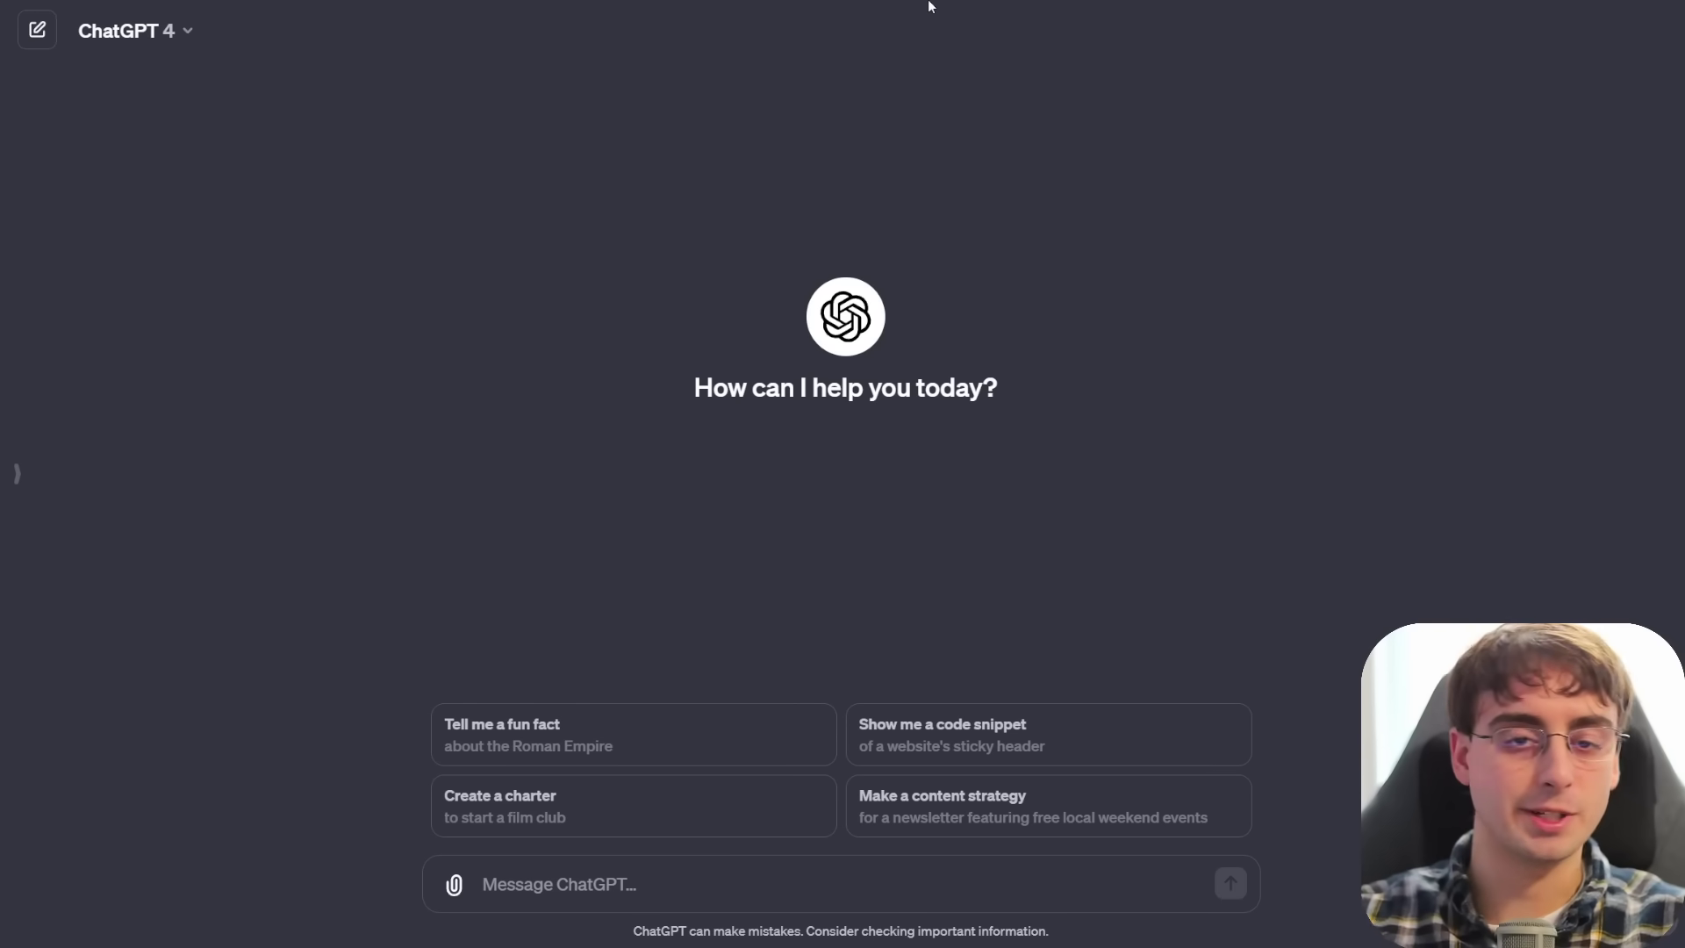
Step: Open the model list, showing GPT-4 checked alongside GPT-3.5 and Plugins
left_click(176, 34)
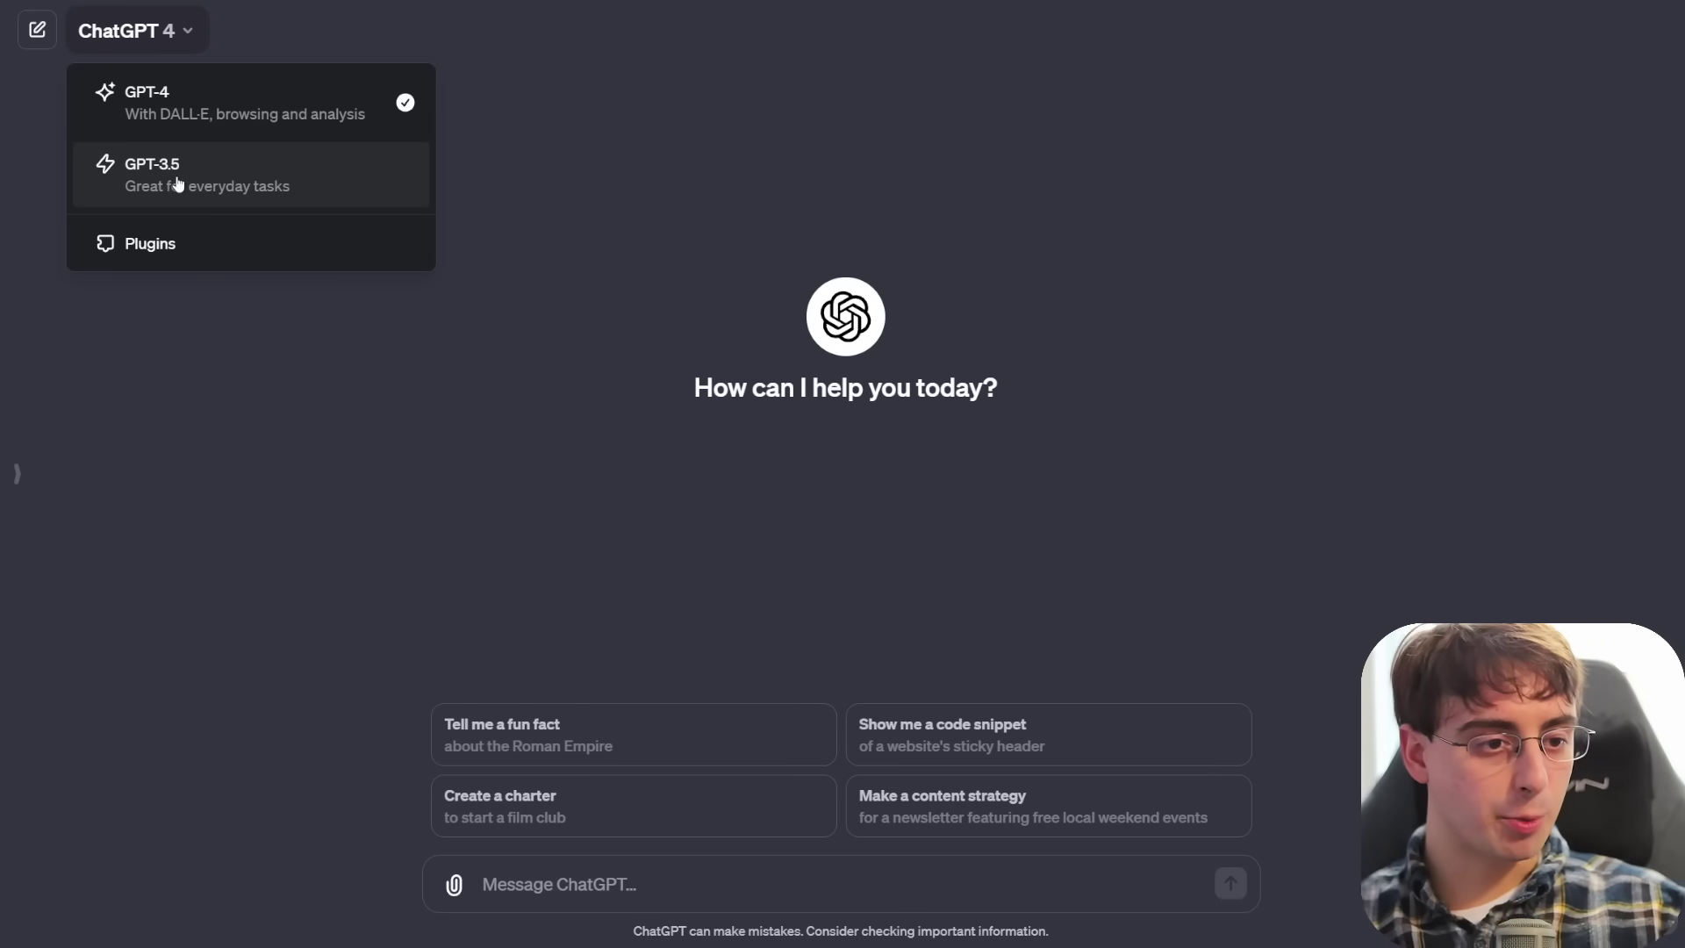
Step: Close and reopen the model list, leaving GPT-4 as the active model
left_click(188, 125)
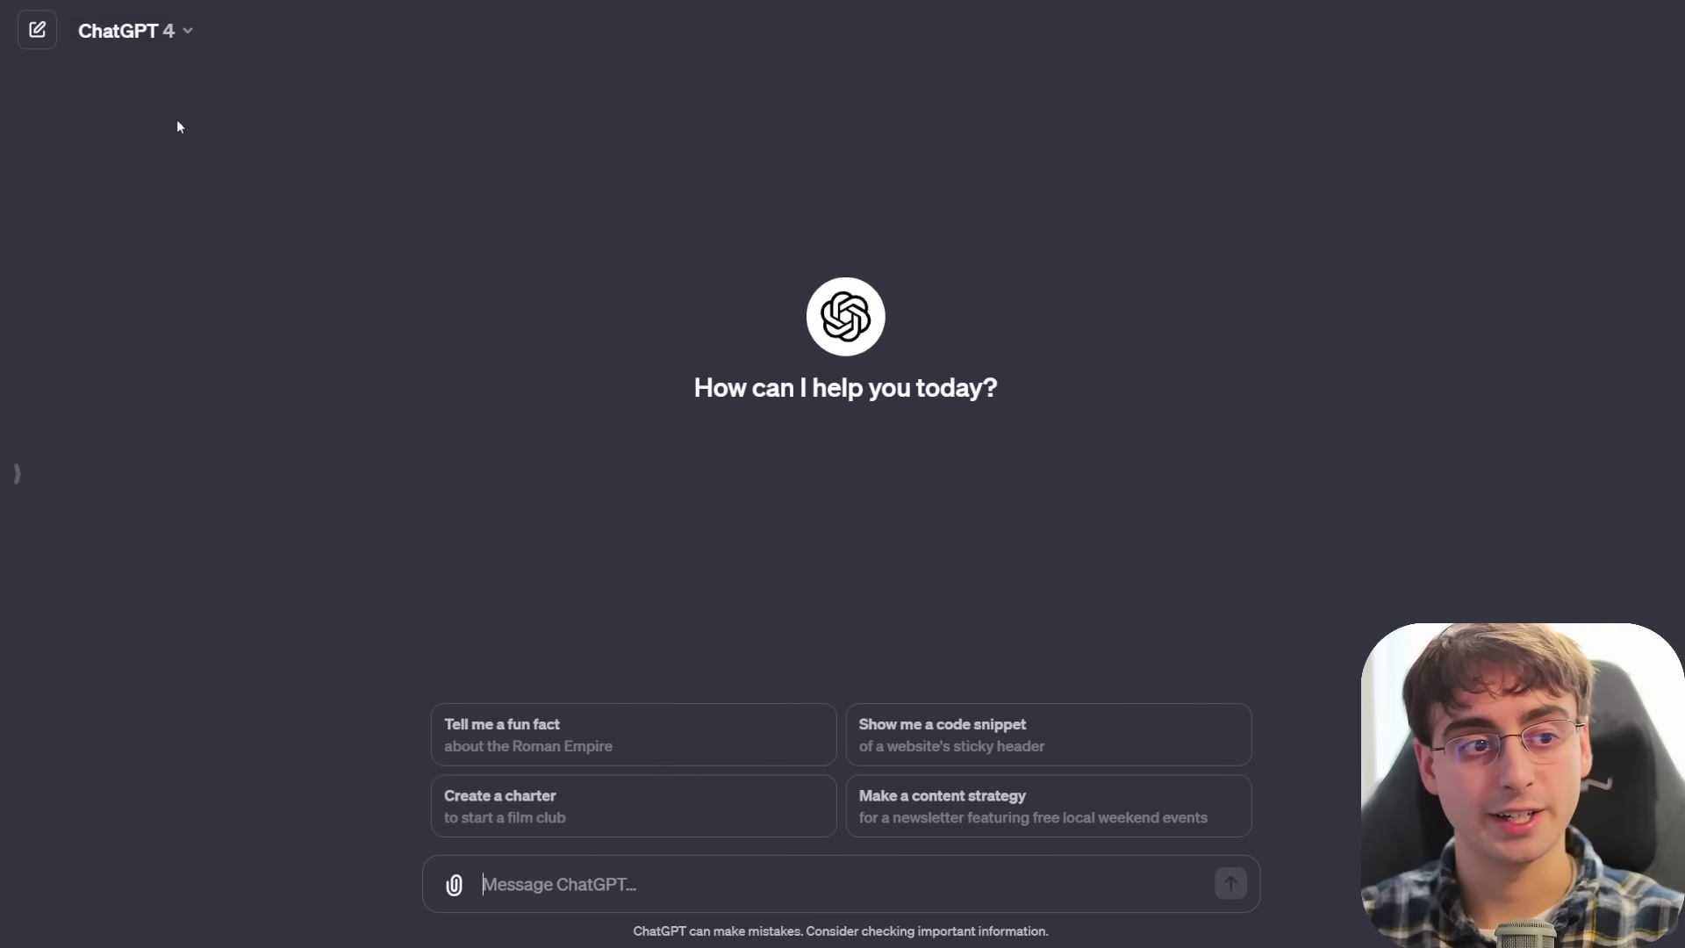
left_click(141, 30)
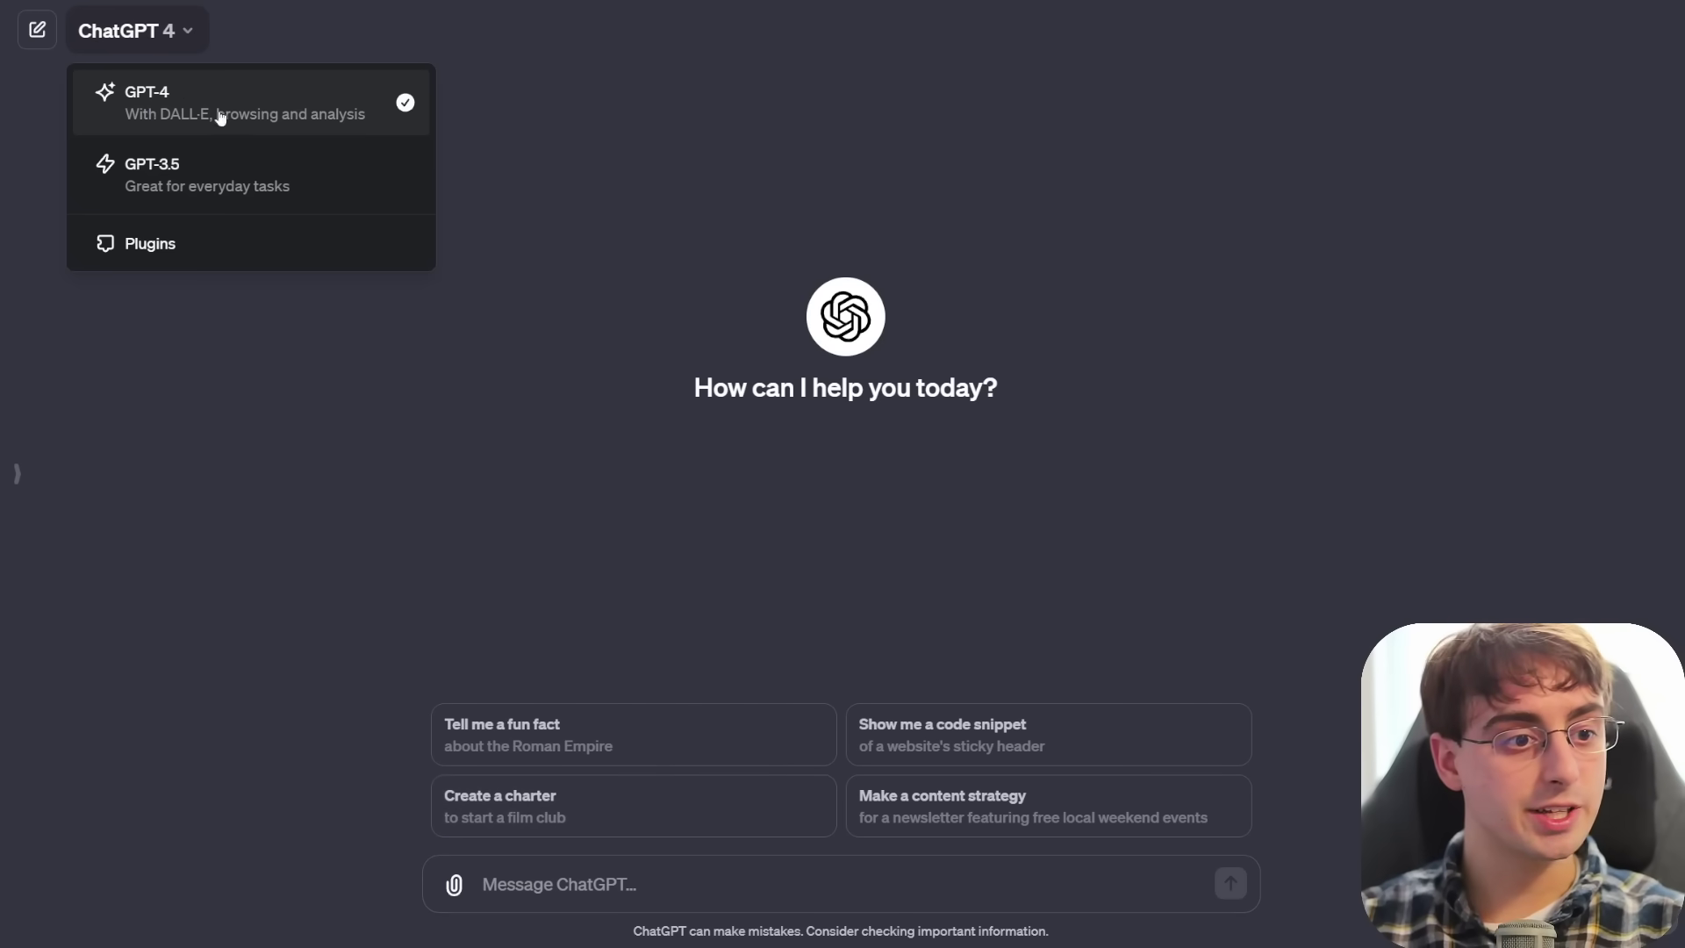
left_click(152, 106)
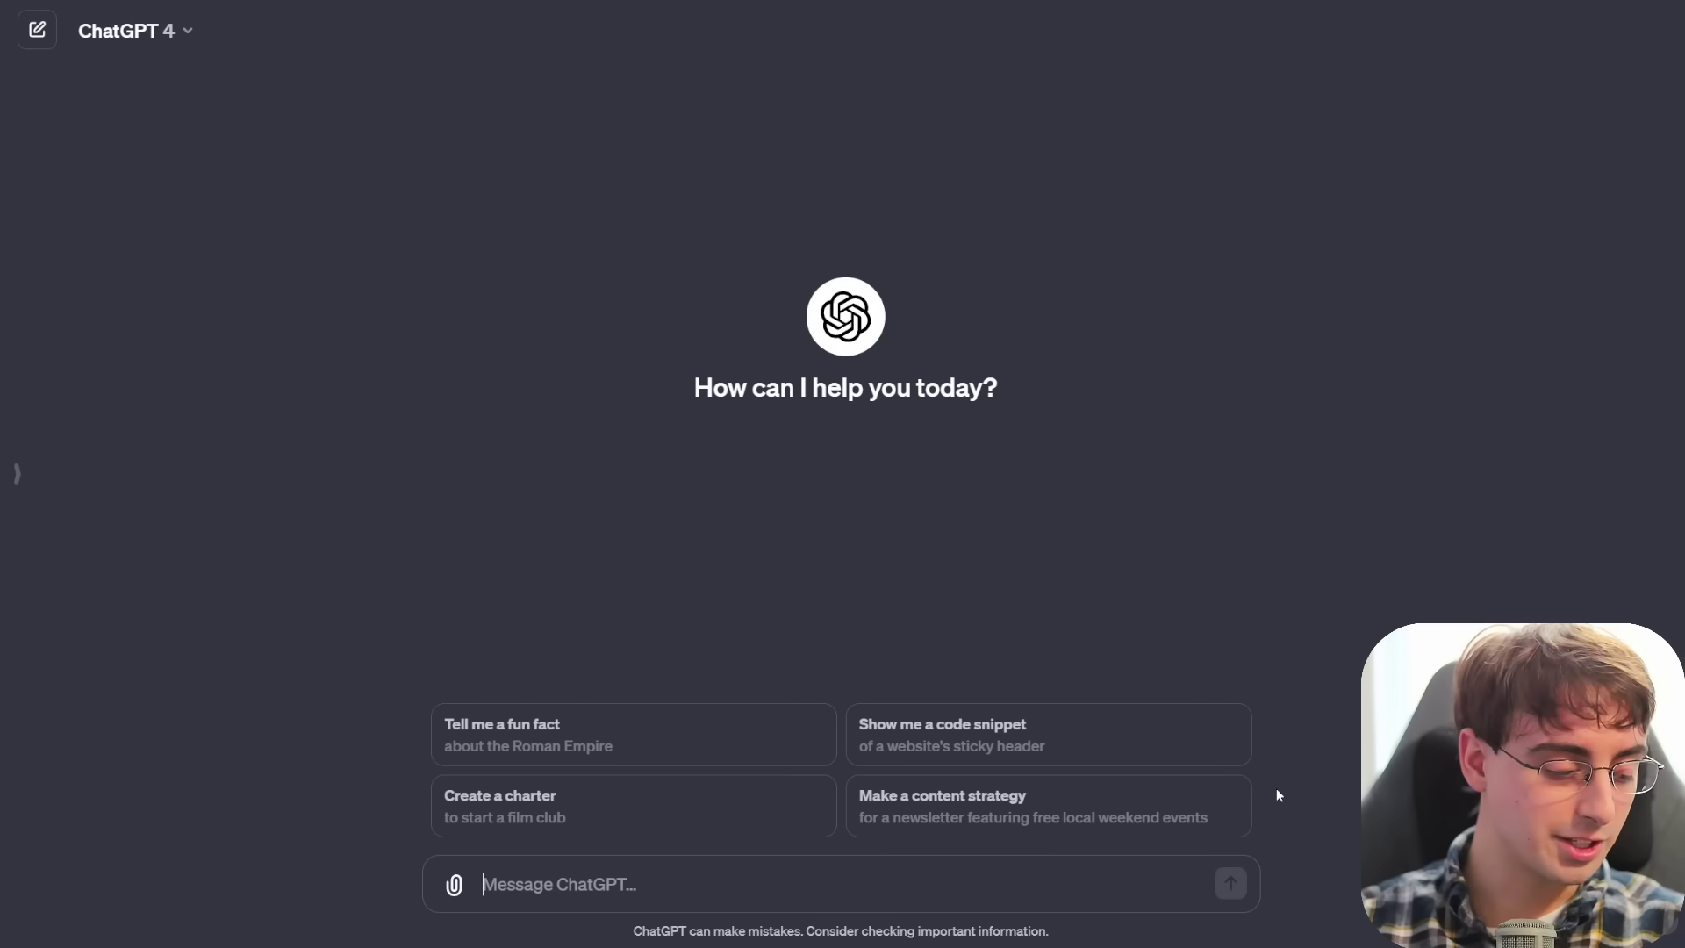
Step: Paste and send the prompt 'tell me some fun goldfish facts' to GPT-4
type("write me a long story about a mountain goat who grew a lemon farm")
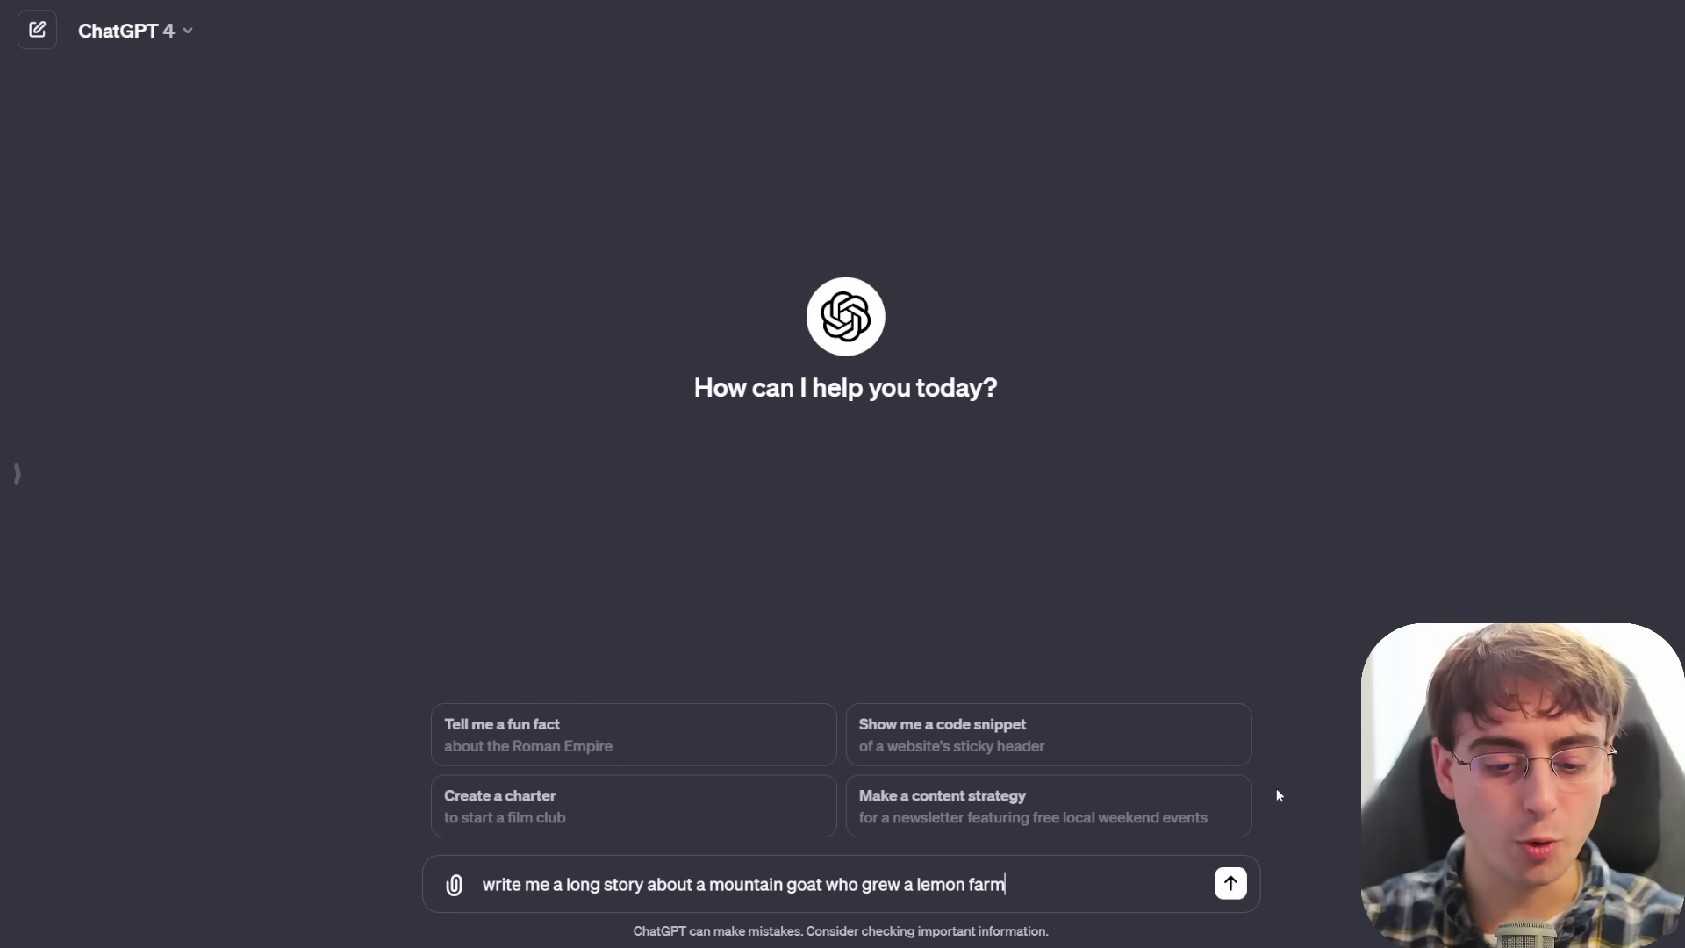
key("Return")
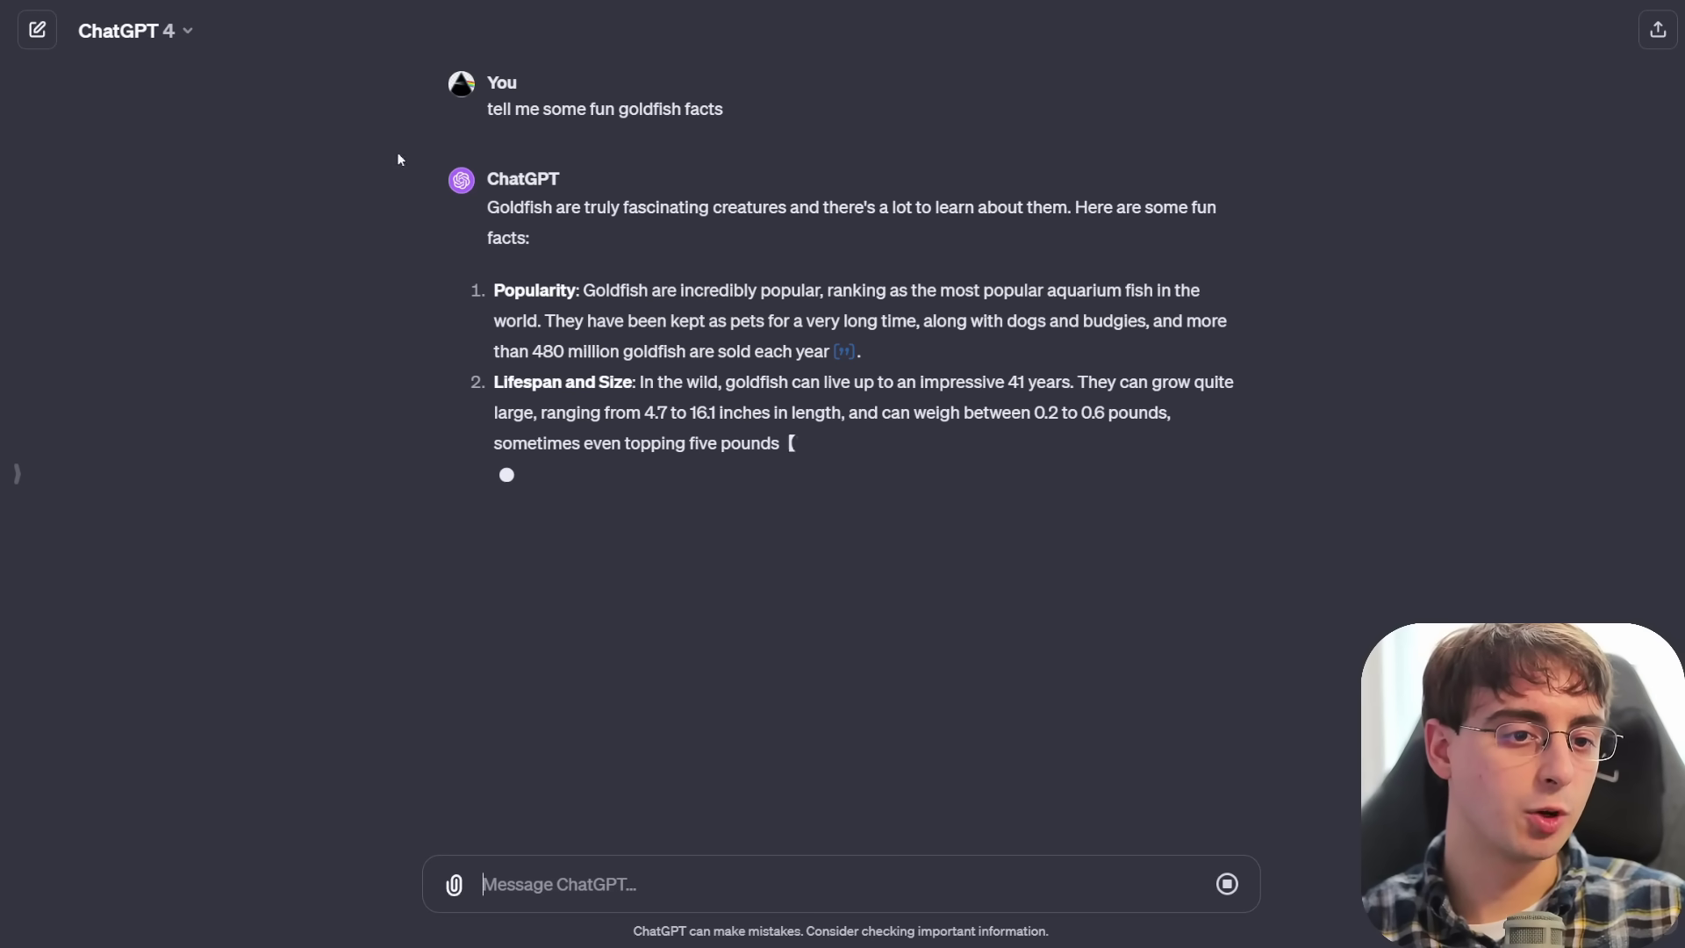
mouse_move(508, 151)
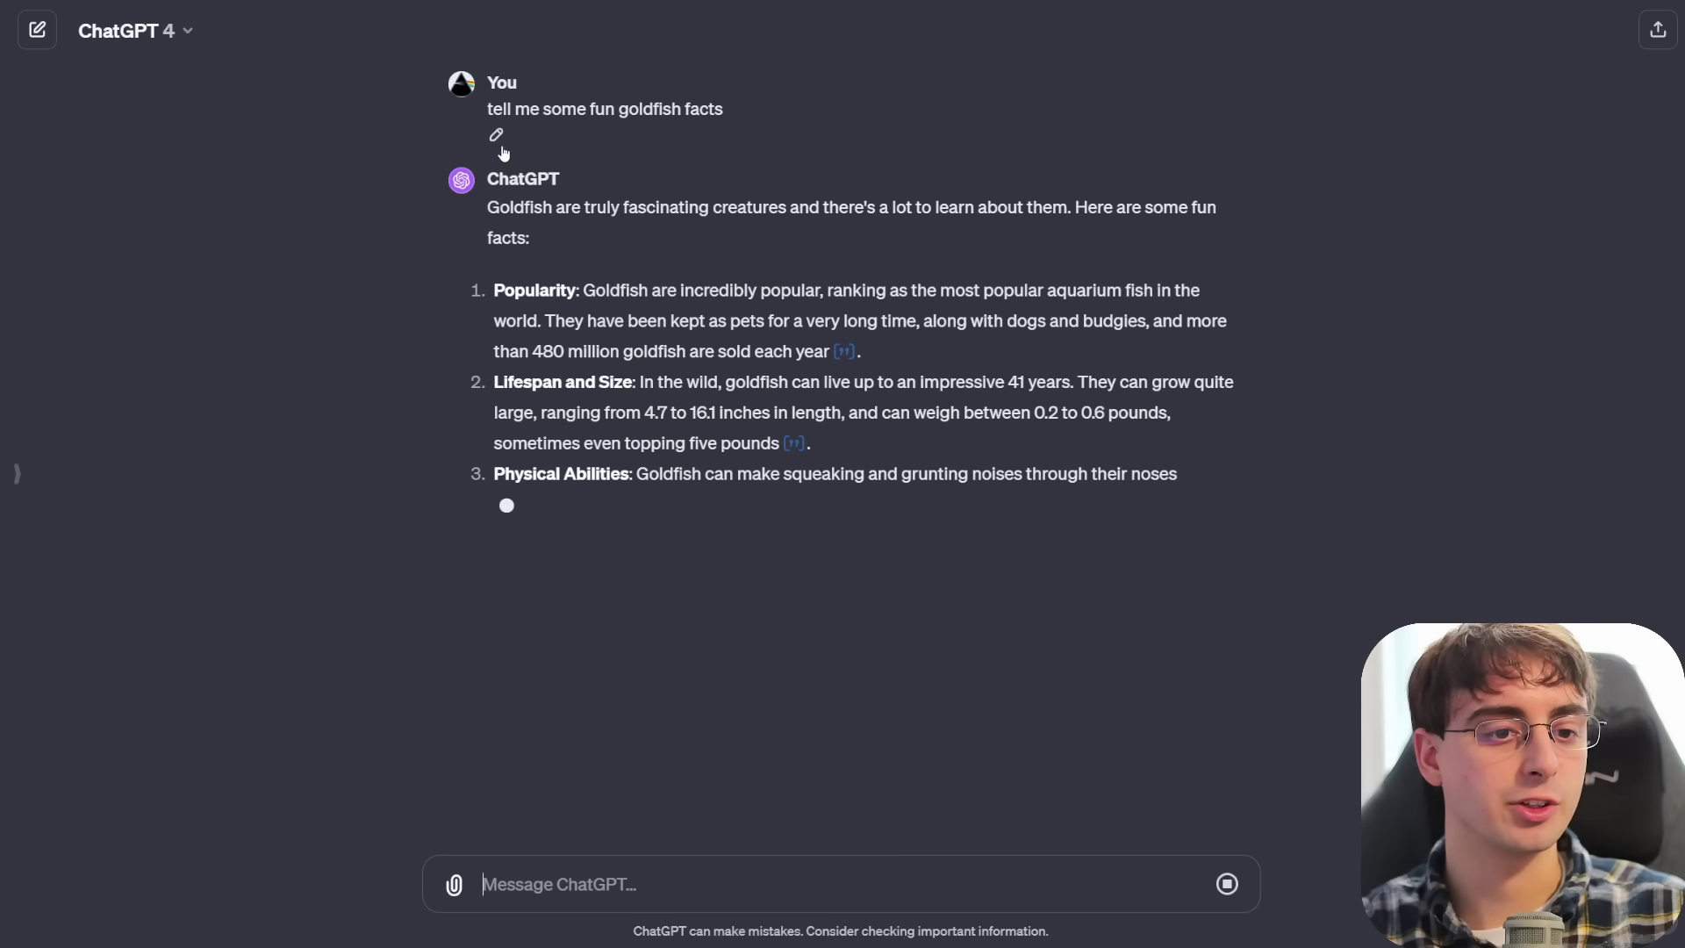
Step: Edit the goldfish prompt to add 'from your memory (no web search)' and resubmit it
left_click(496, 135)
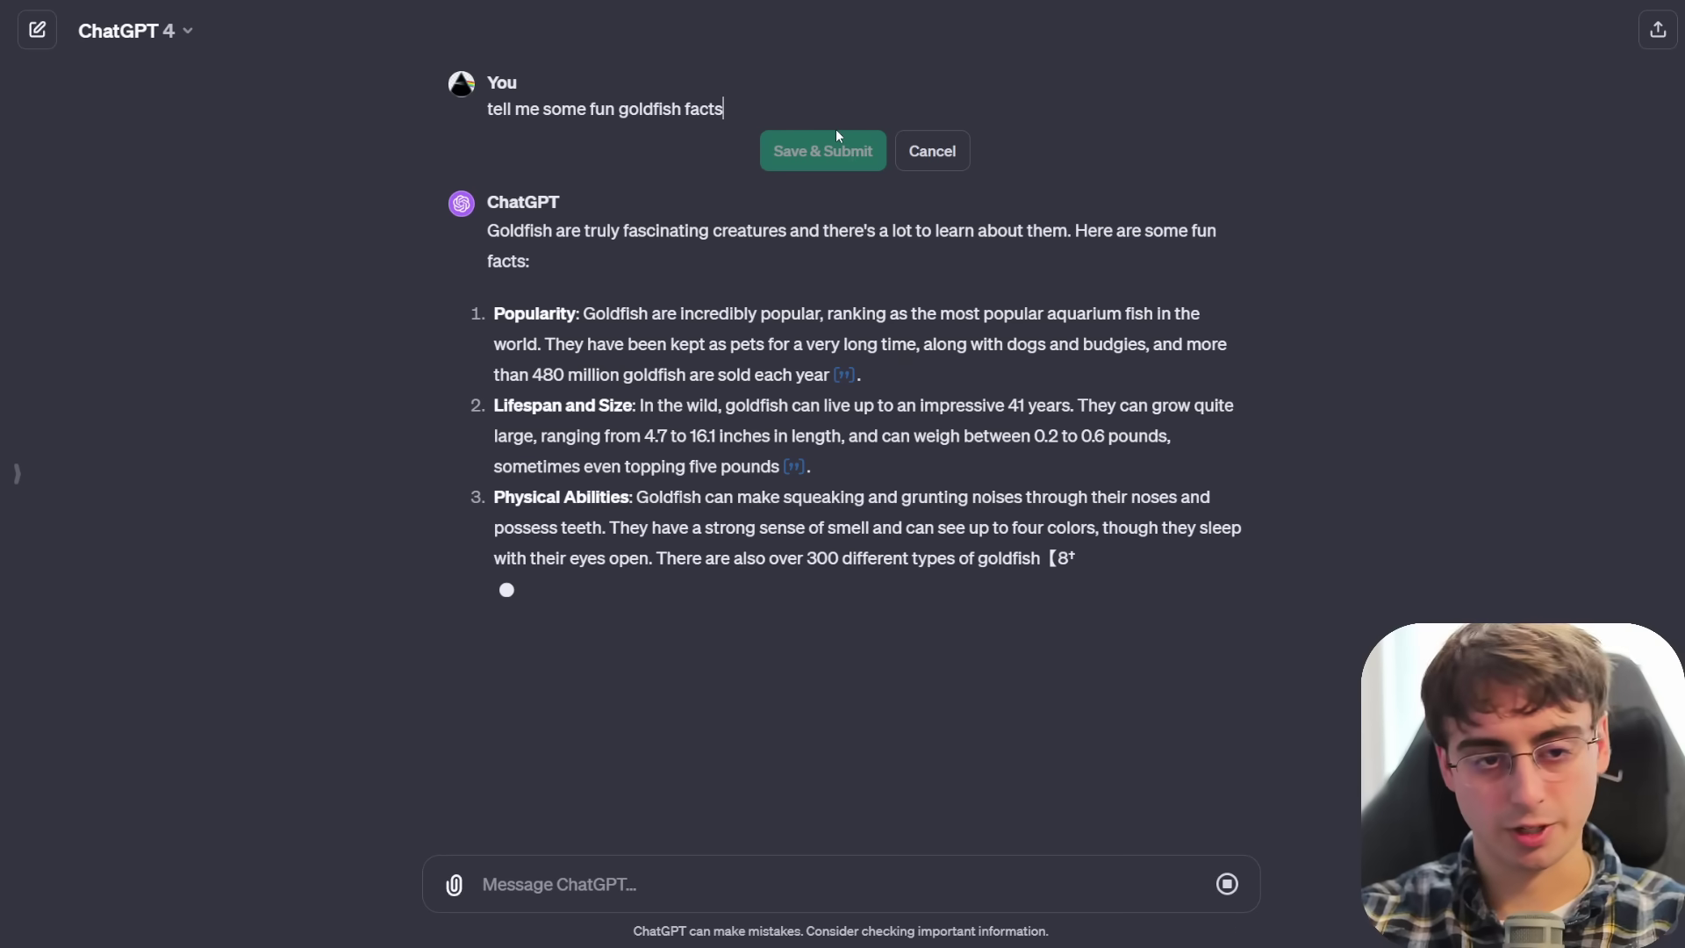
type("from y")
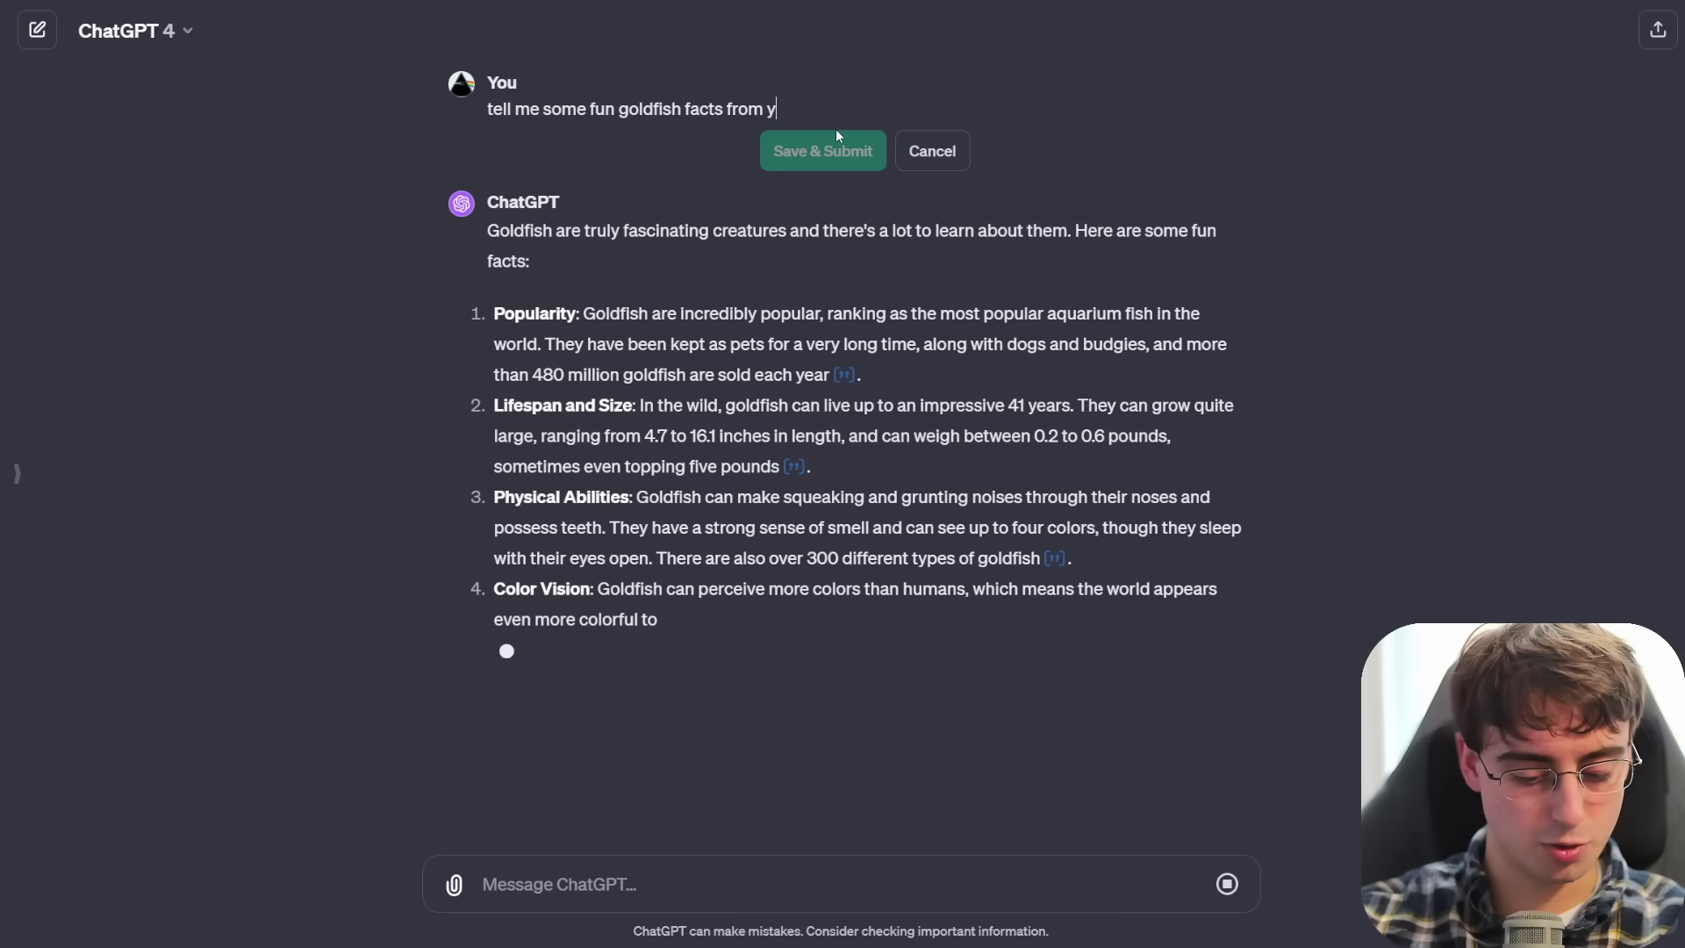
type("our memory (no ")
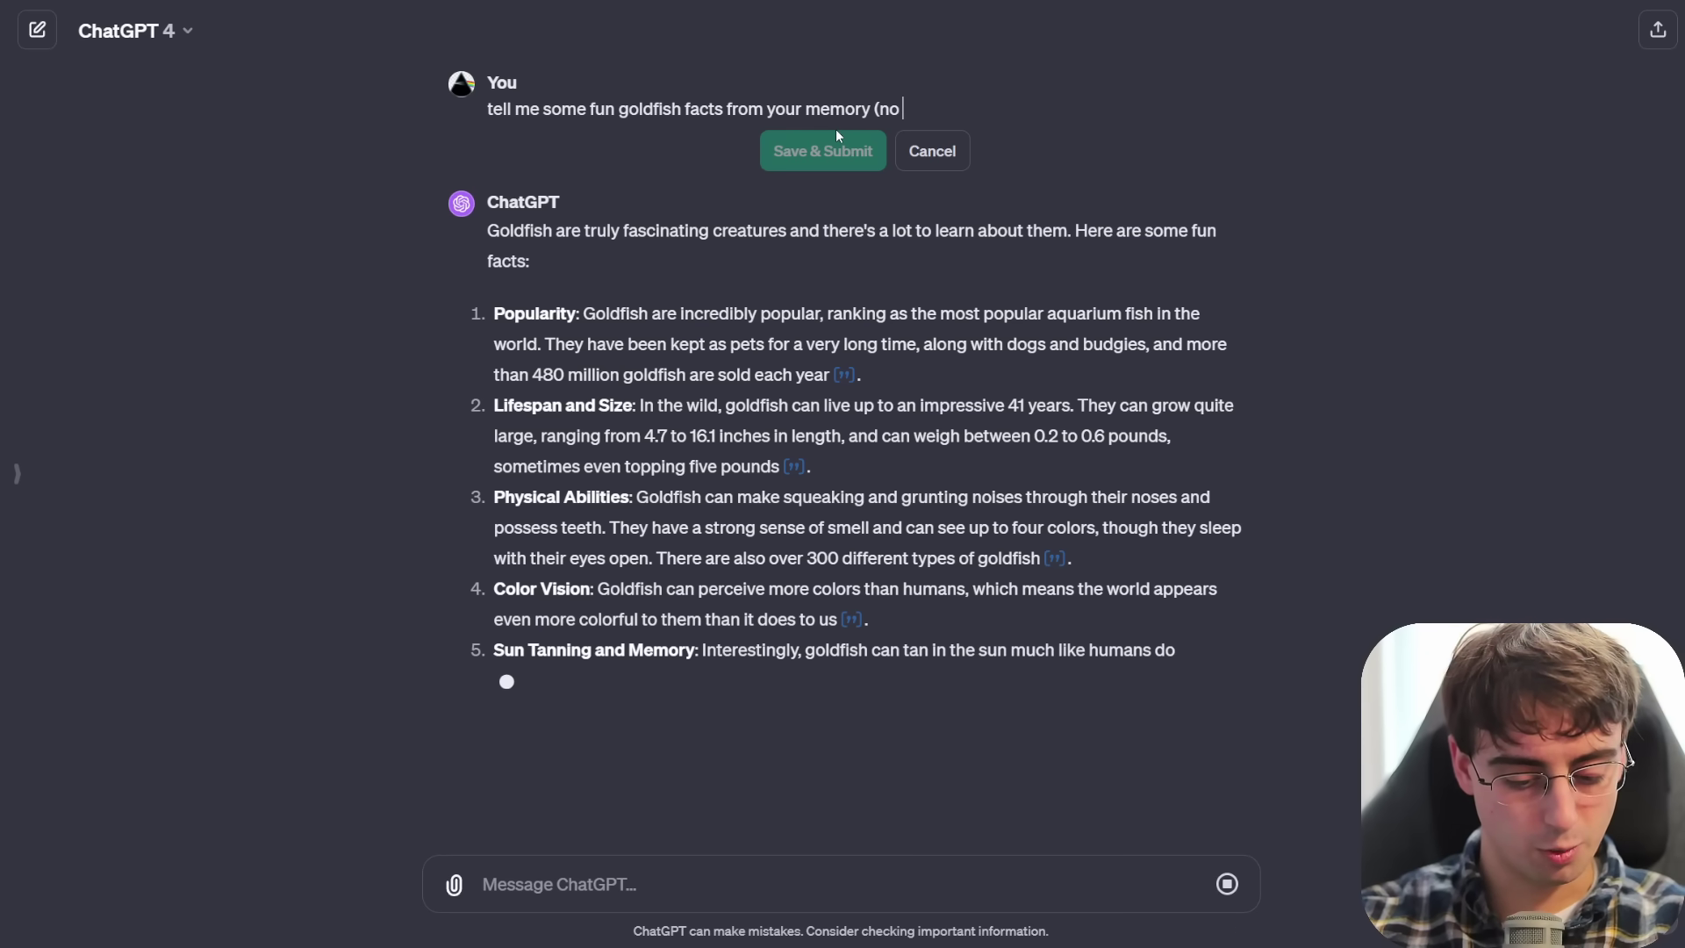
type("web search)")
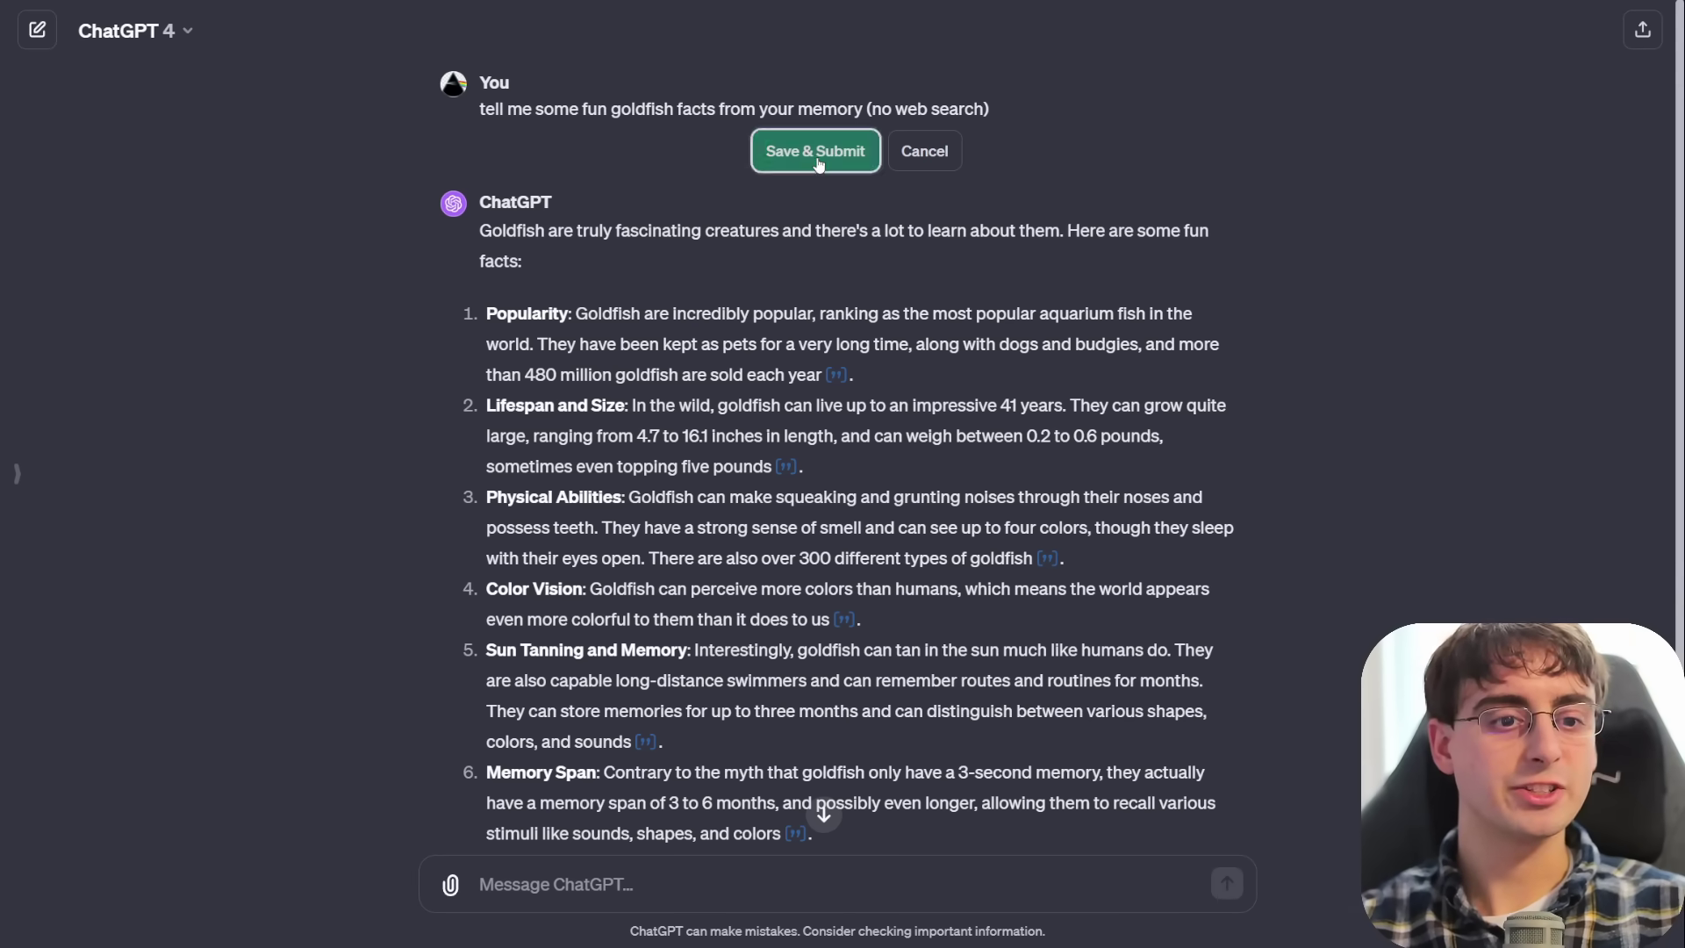
left_click(817, 157)
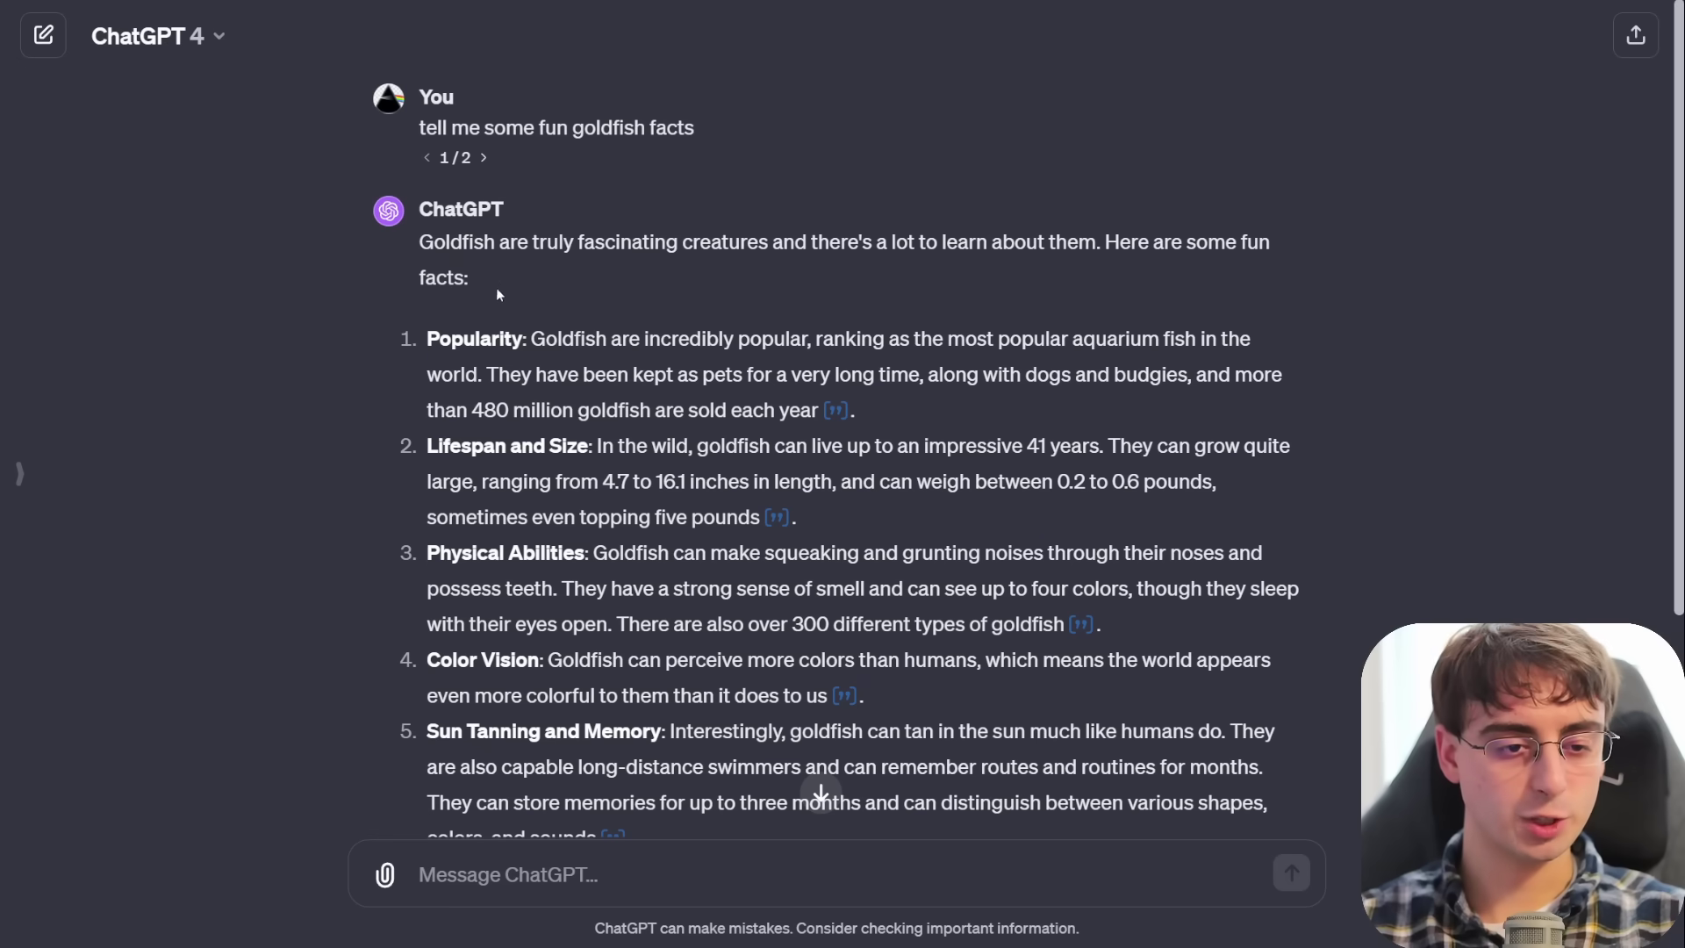
Step: Open the cited goldfish-facts source page from the finished reply
mouse_move(845, 422)
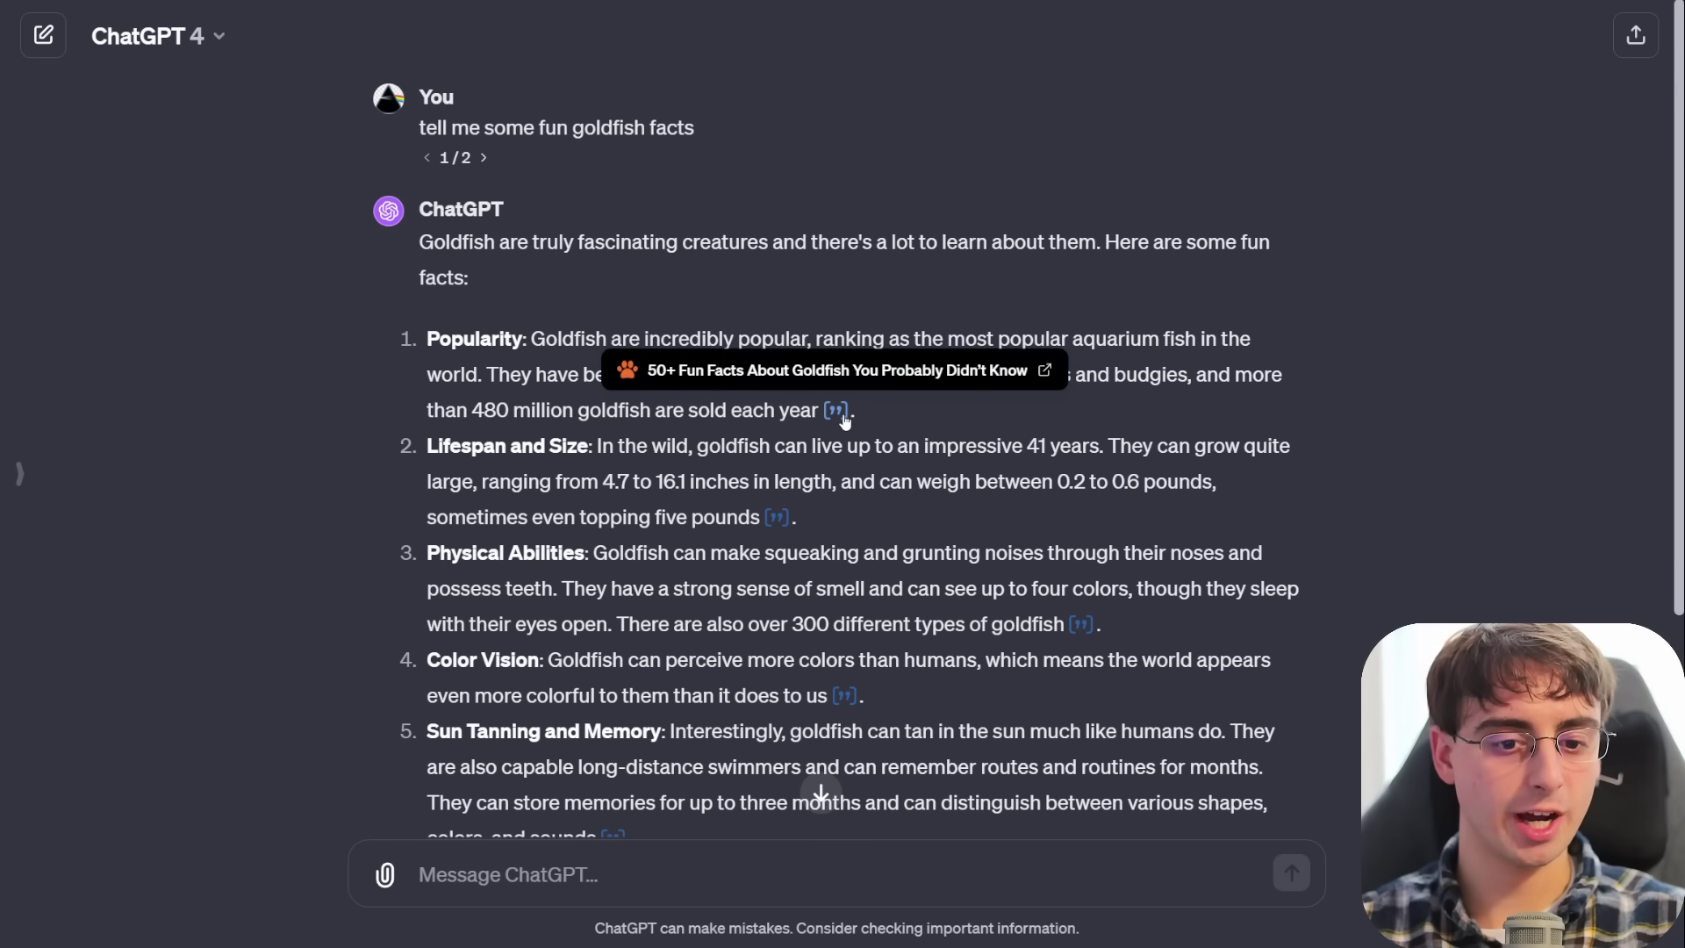
mouse_move(786, 523)
mouse_move(1082, 628)
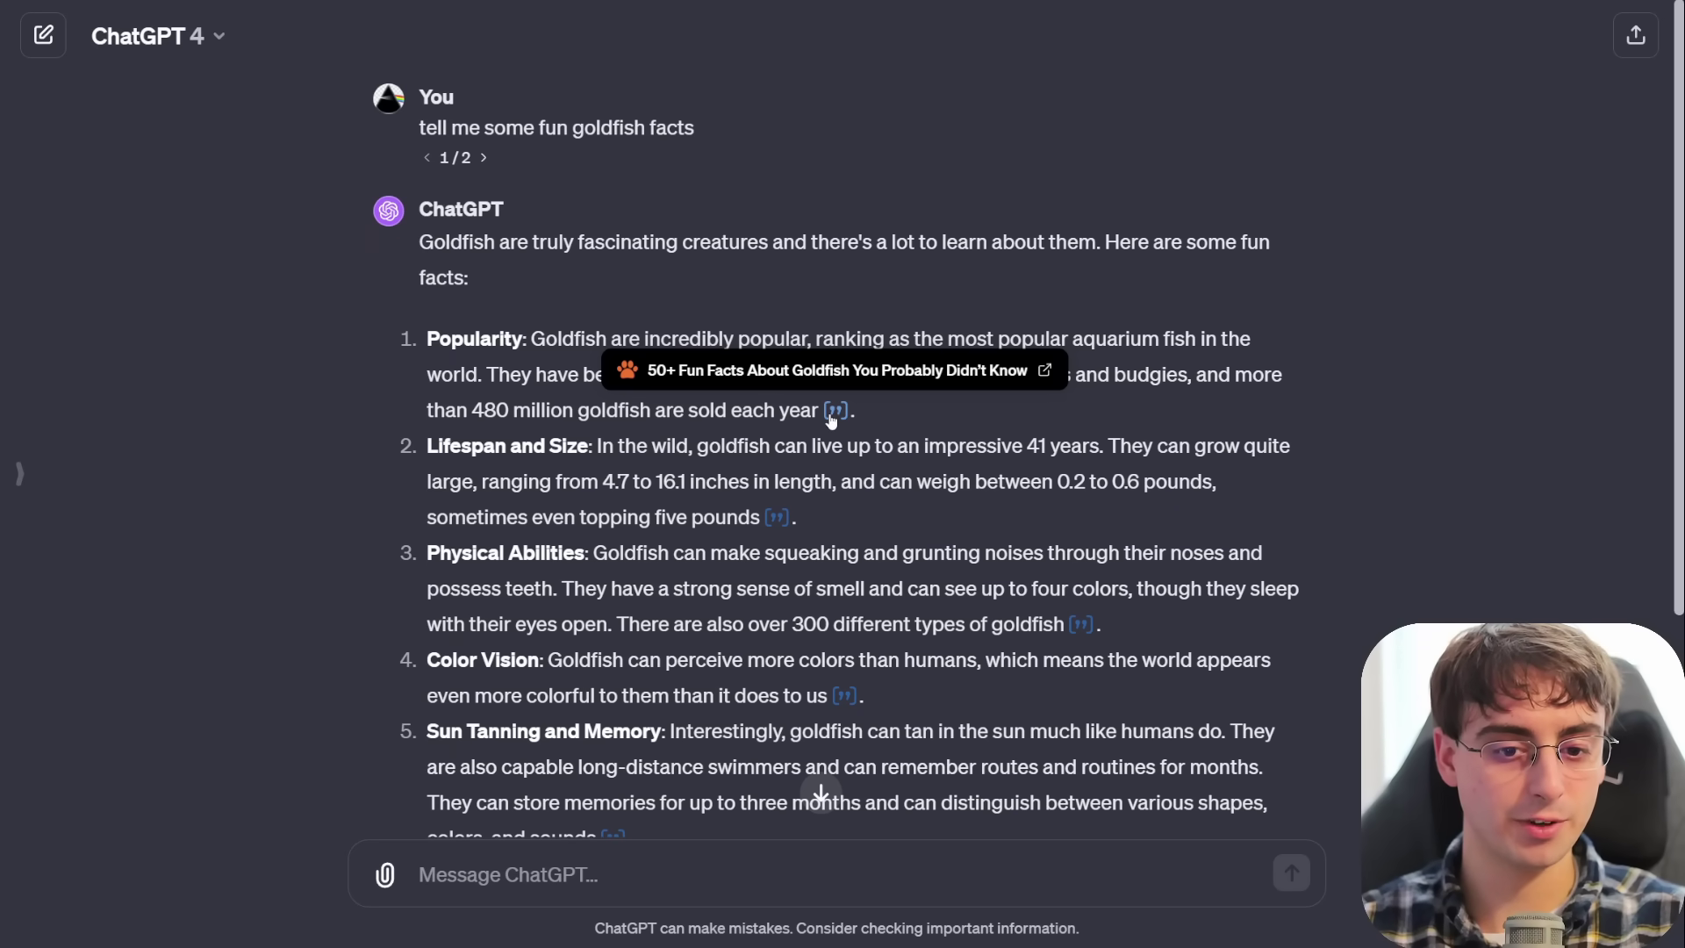
left_click(880, 379)
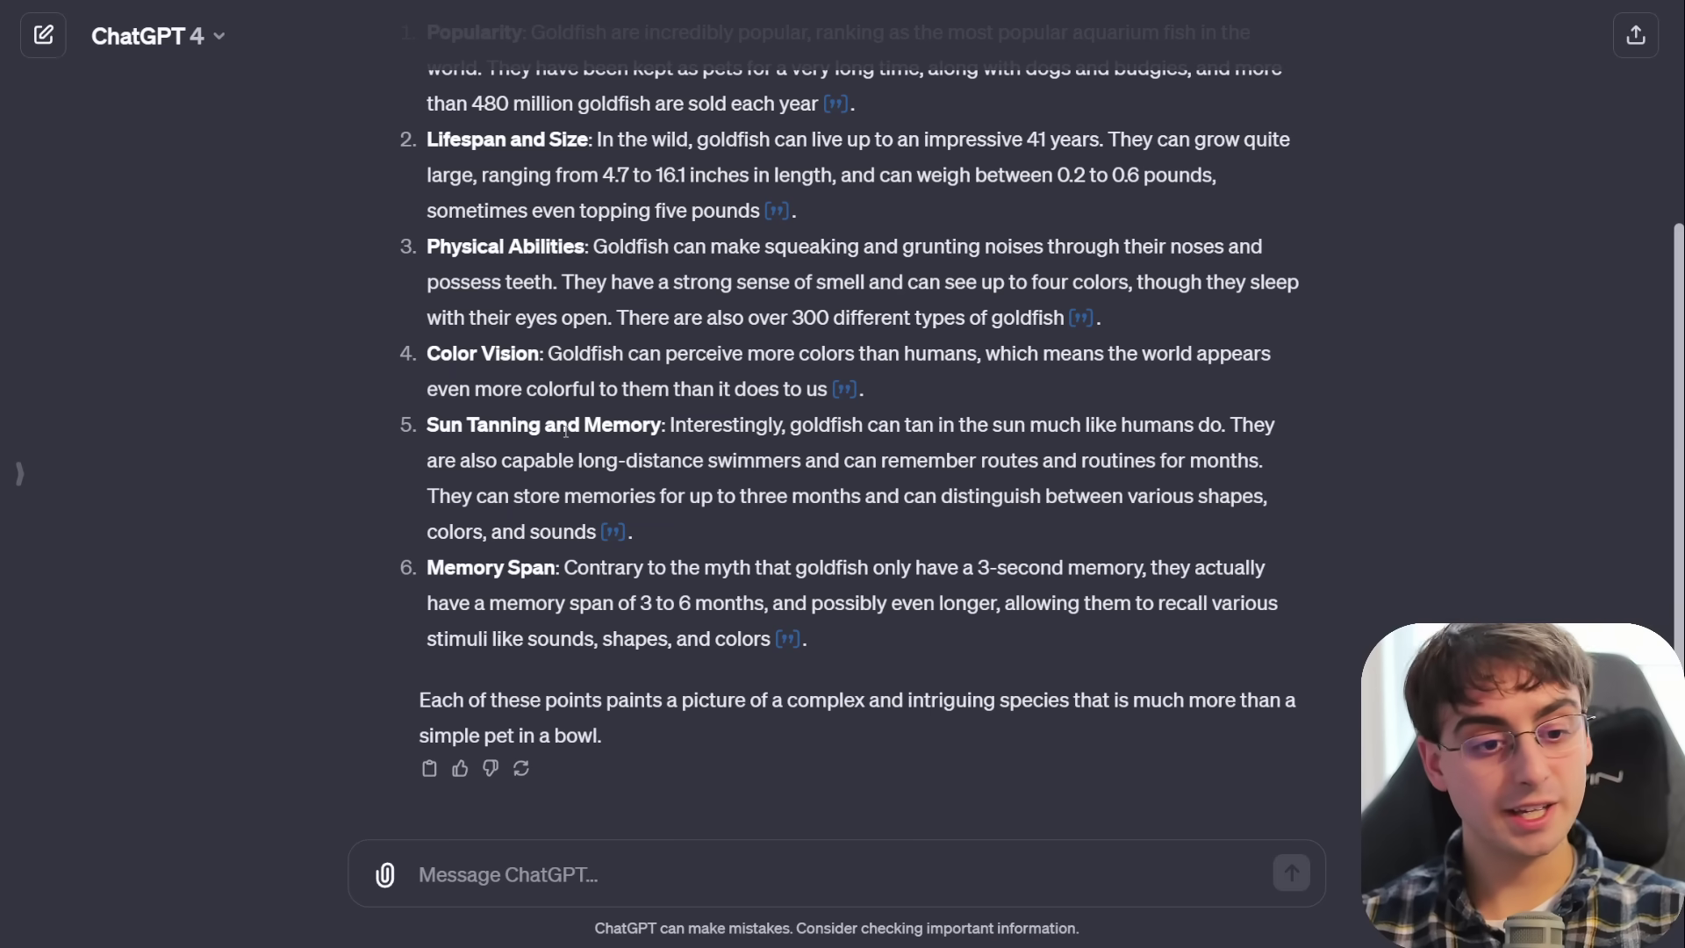
Step: Send 'take fact number 5 and make me an image of it'
scroll(565, 430, "up", 4)
scroll(561, 702, "down", 4)
left_click(544, 888)
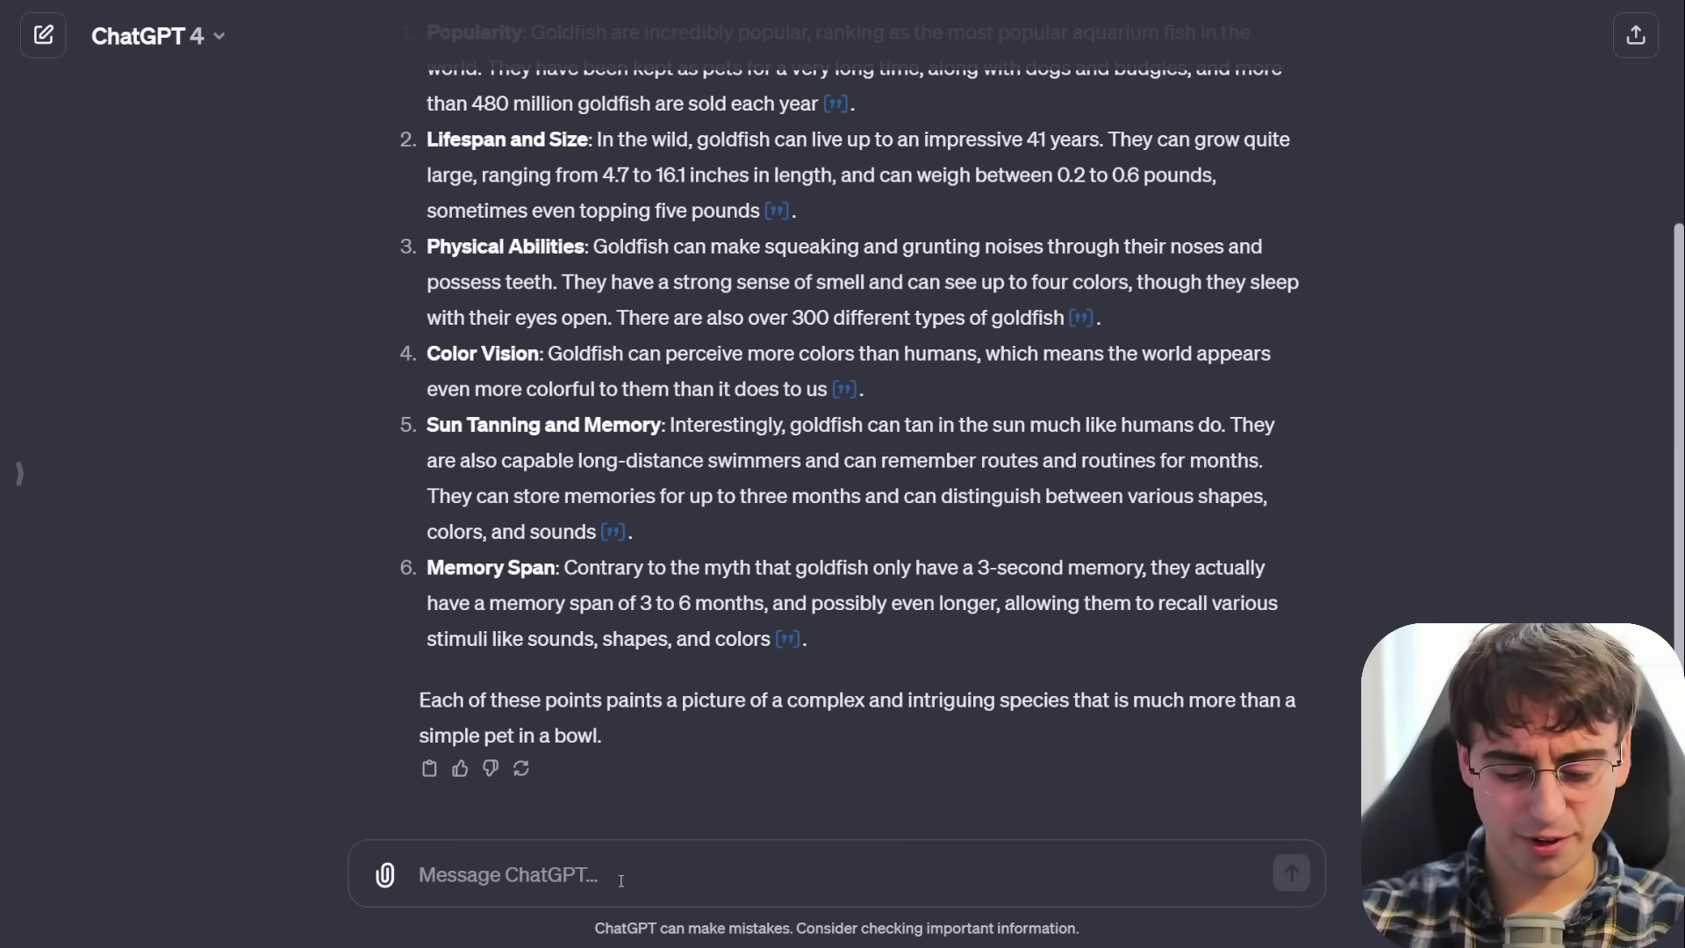
type("take fact number 5 and")
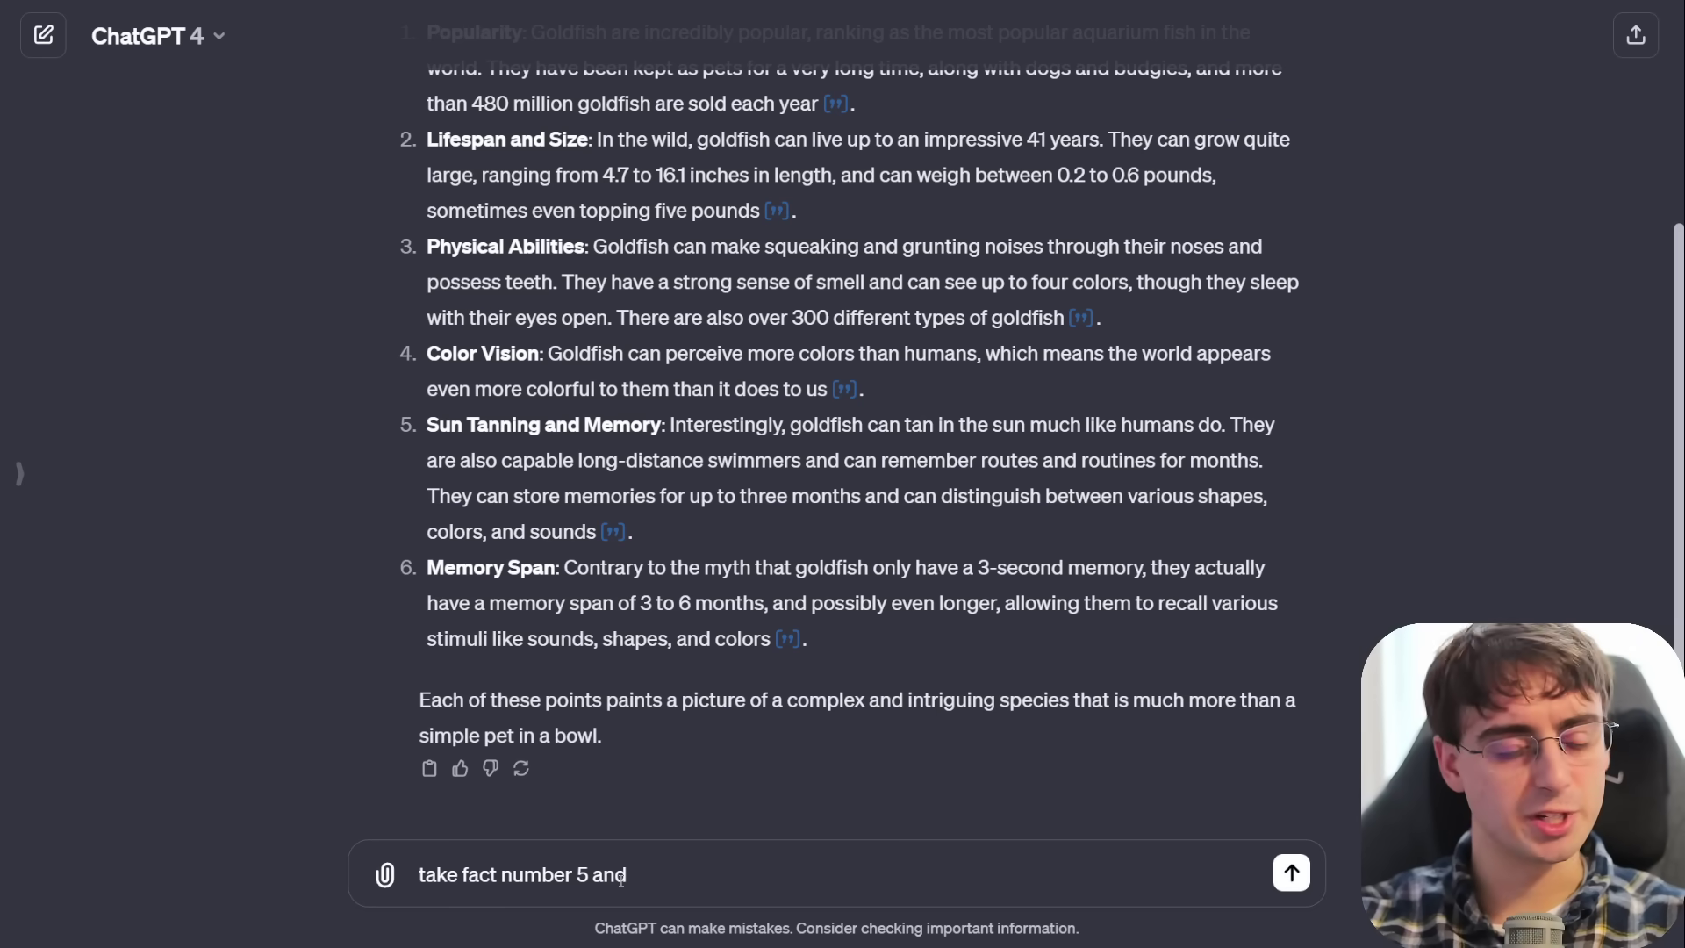
type("make me an image of it")
key("Return")
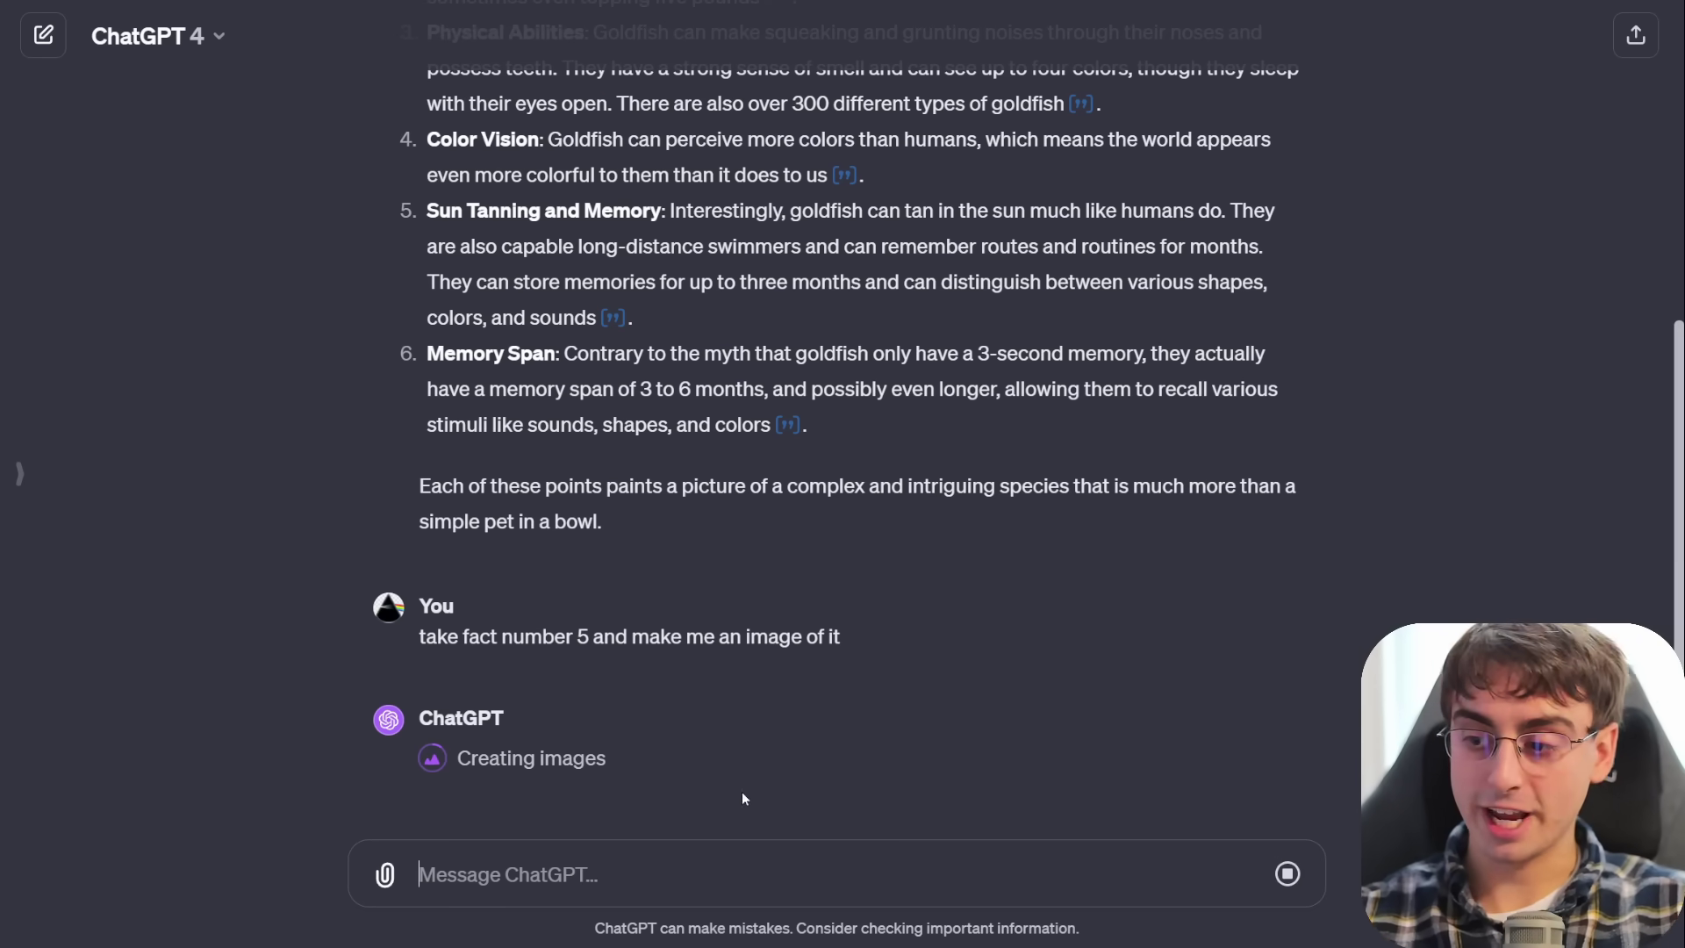
scroll(709, 698, "up", 6)
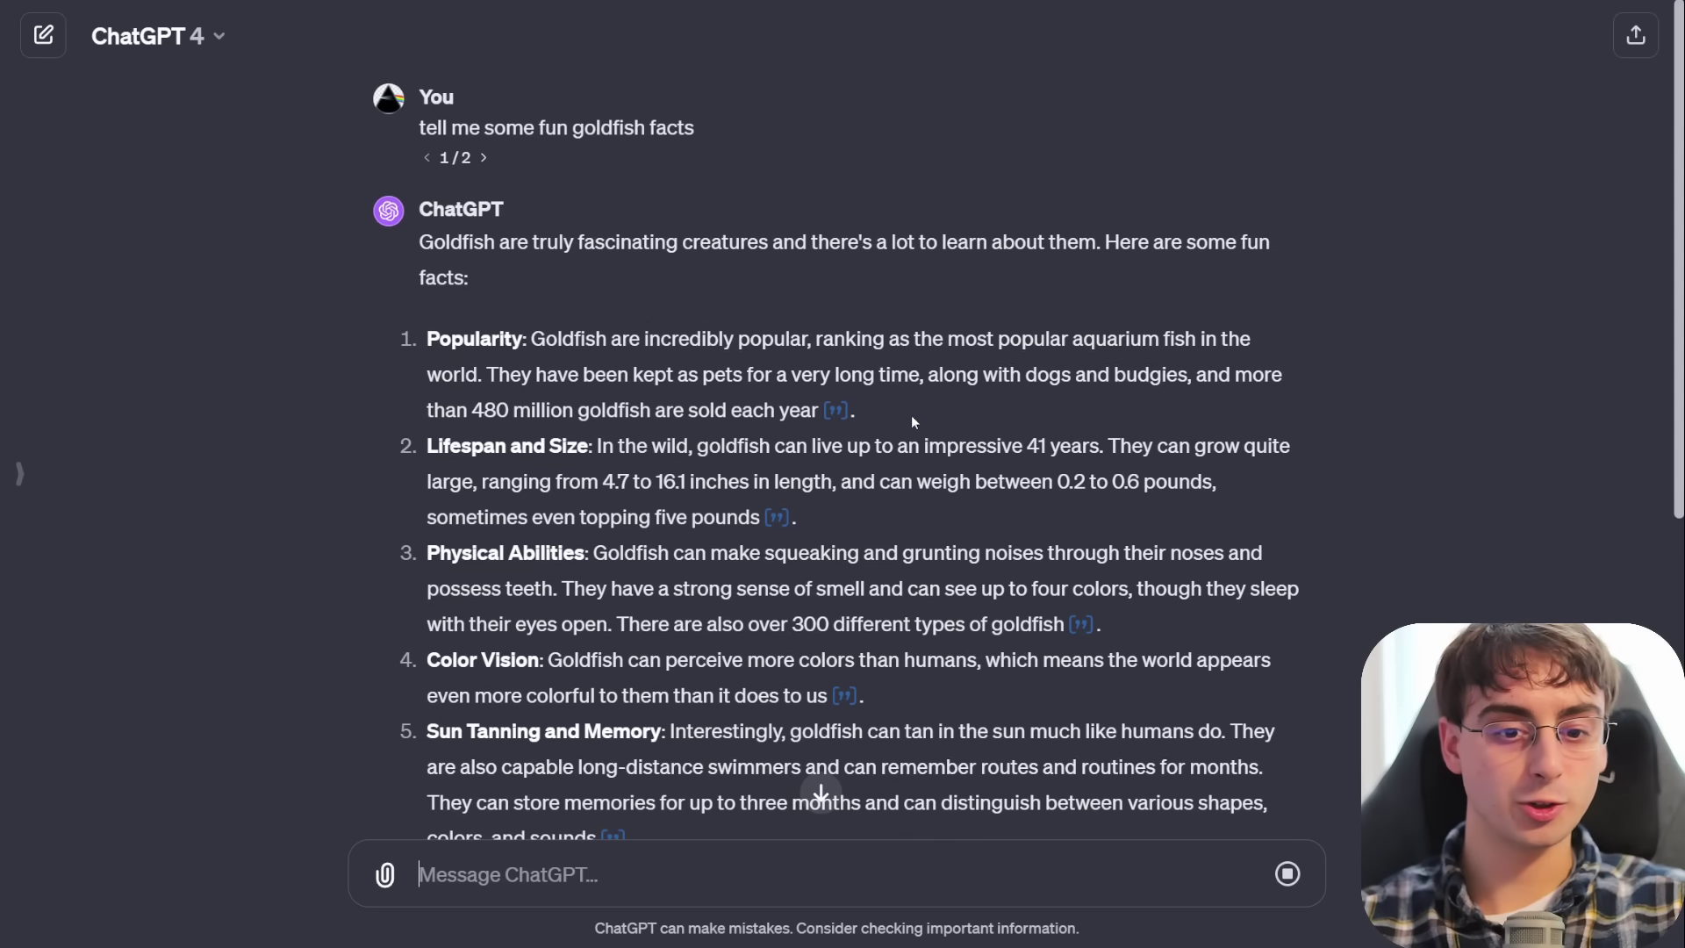
scroll(964, 434, "down", 6)
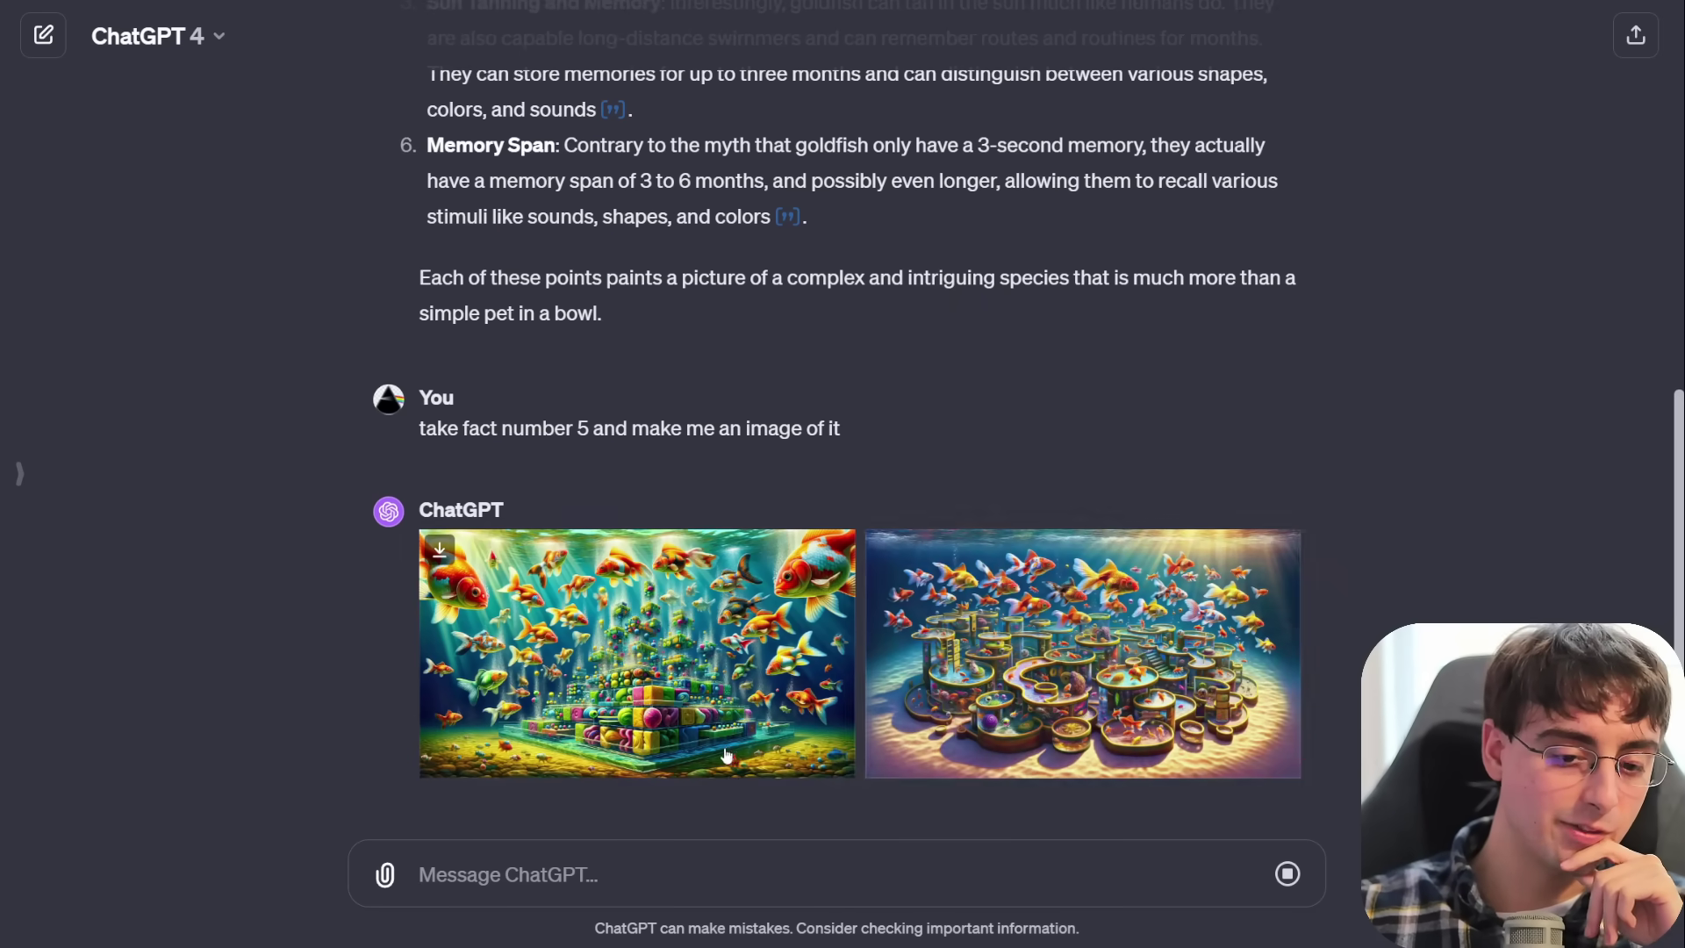
Step: View both generated fact-5 images full size, then paste the lemon image into a message
left_click(728, 737)
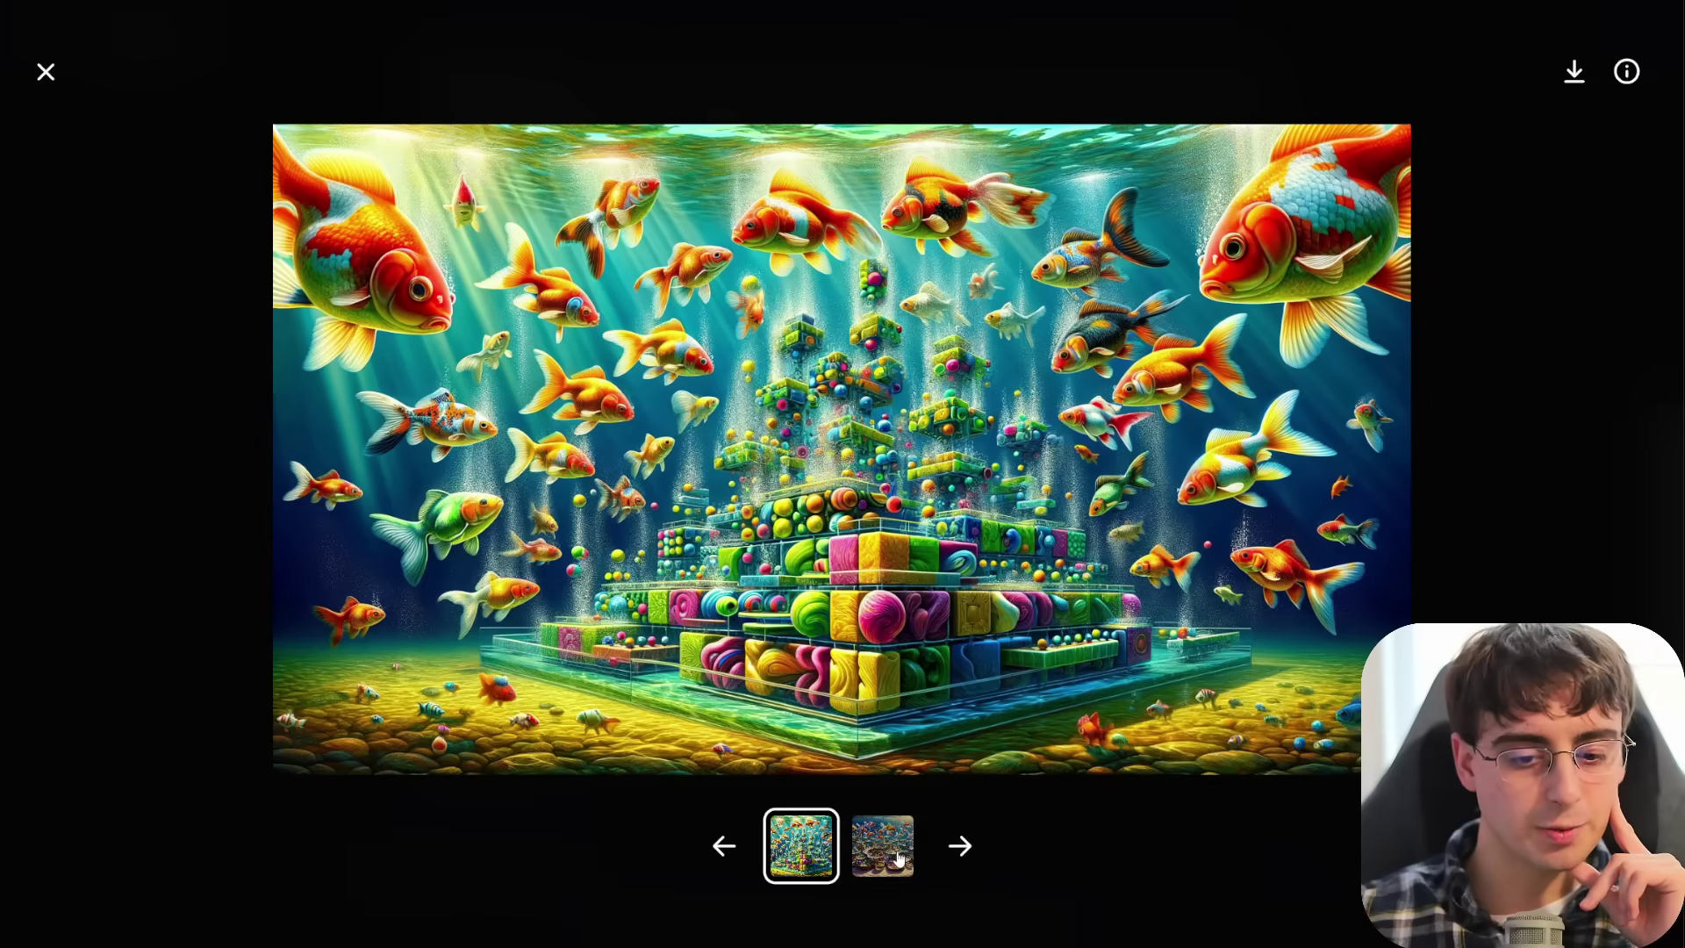
left_click(861, 853)
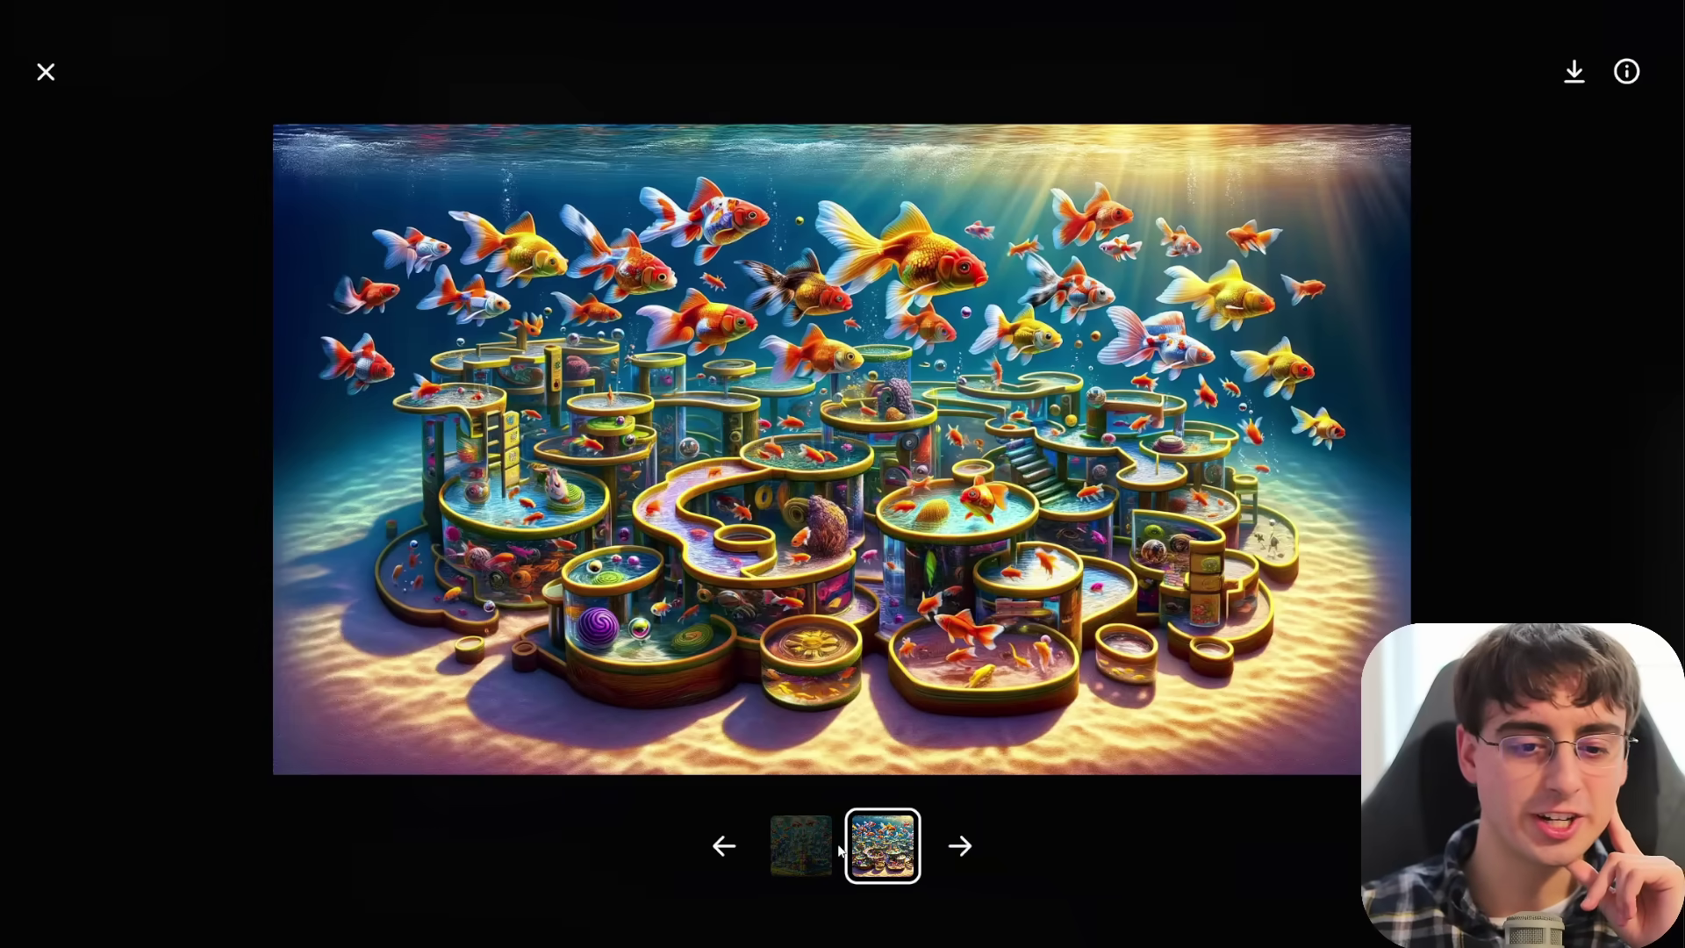
left_click(816, 844)
left_click(877, 834)
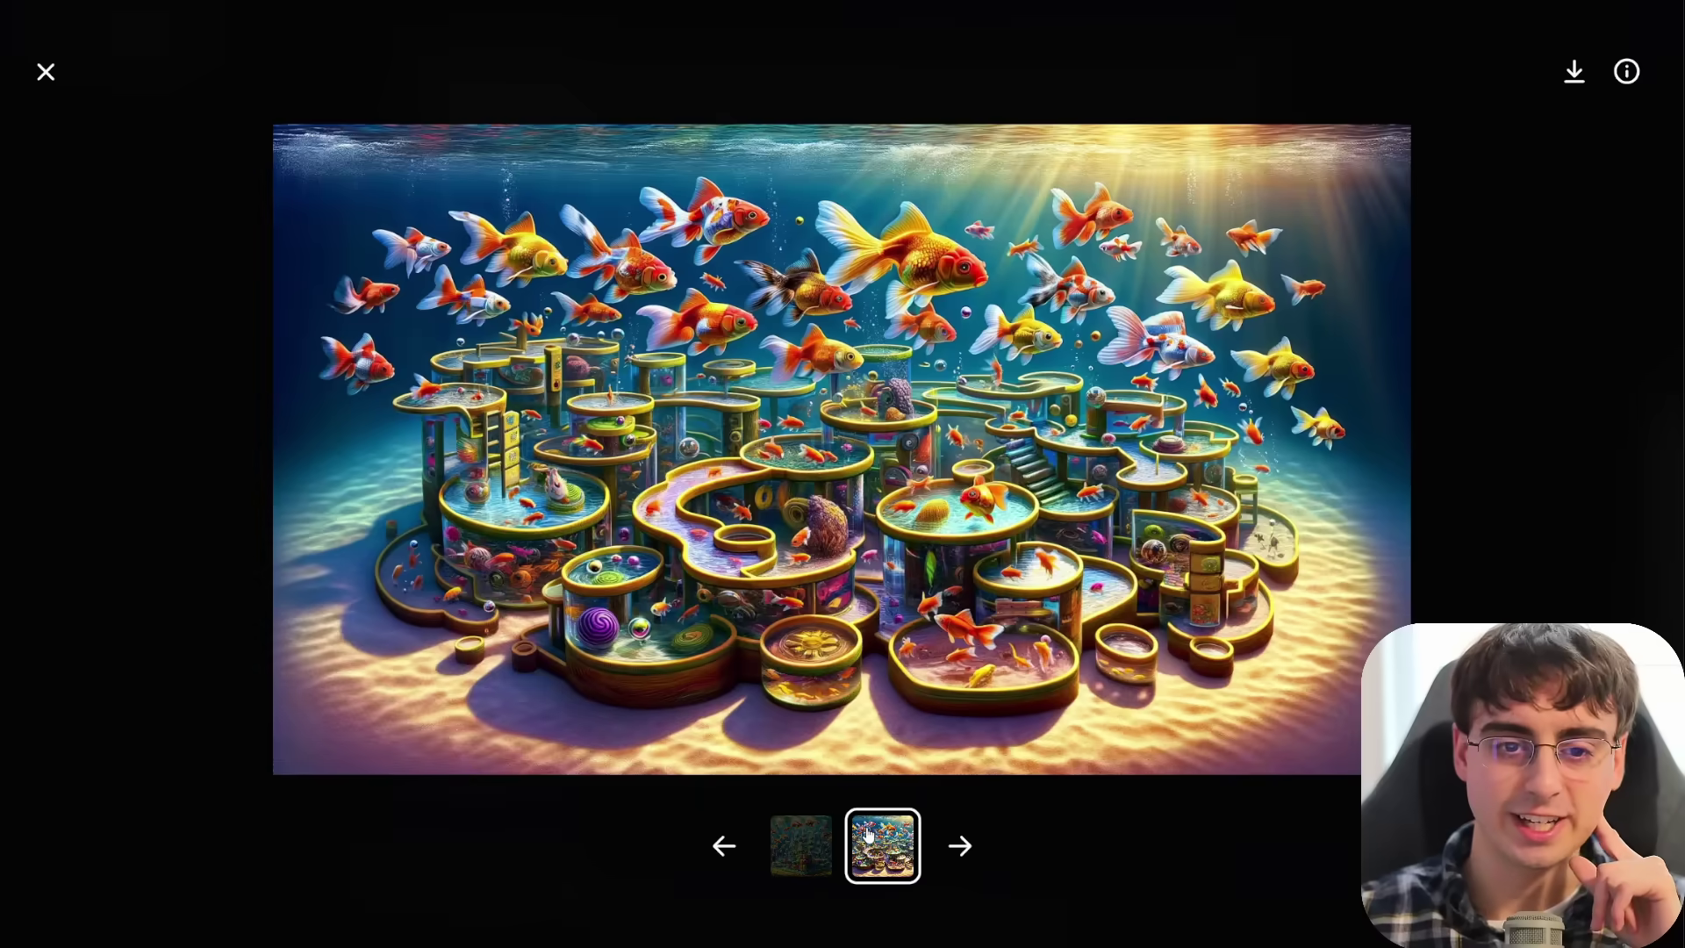
left_click(361, 874)
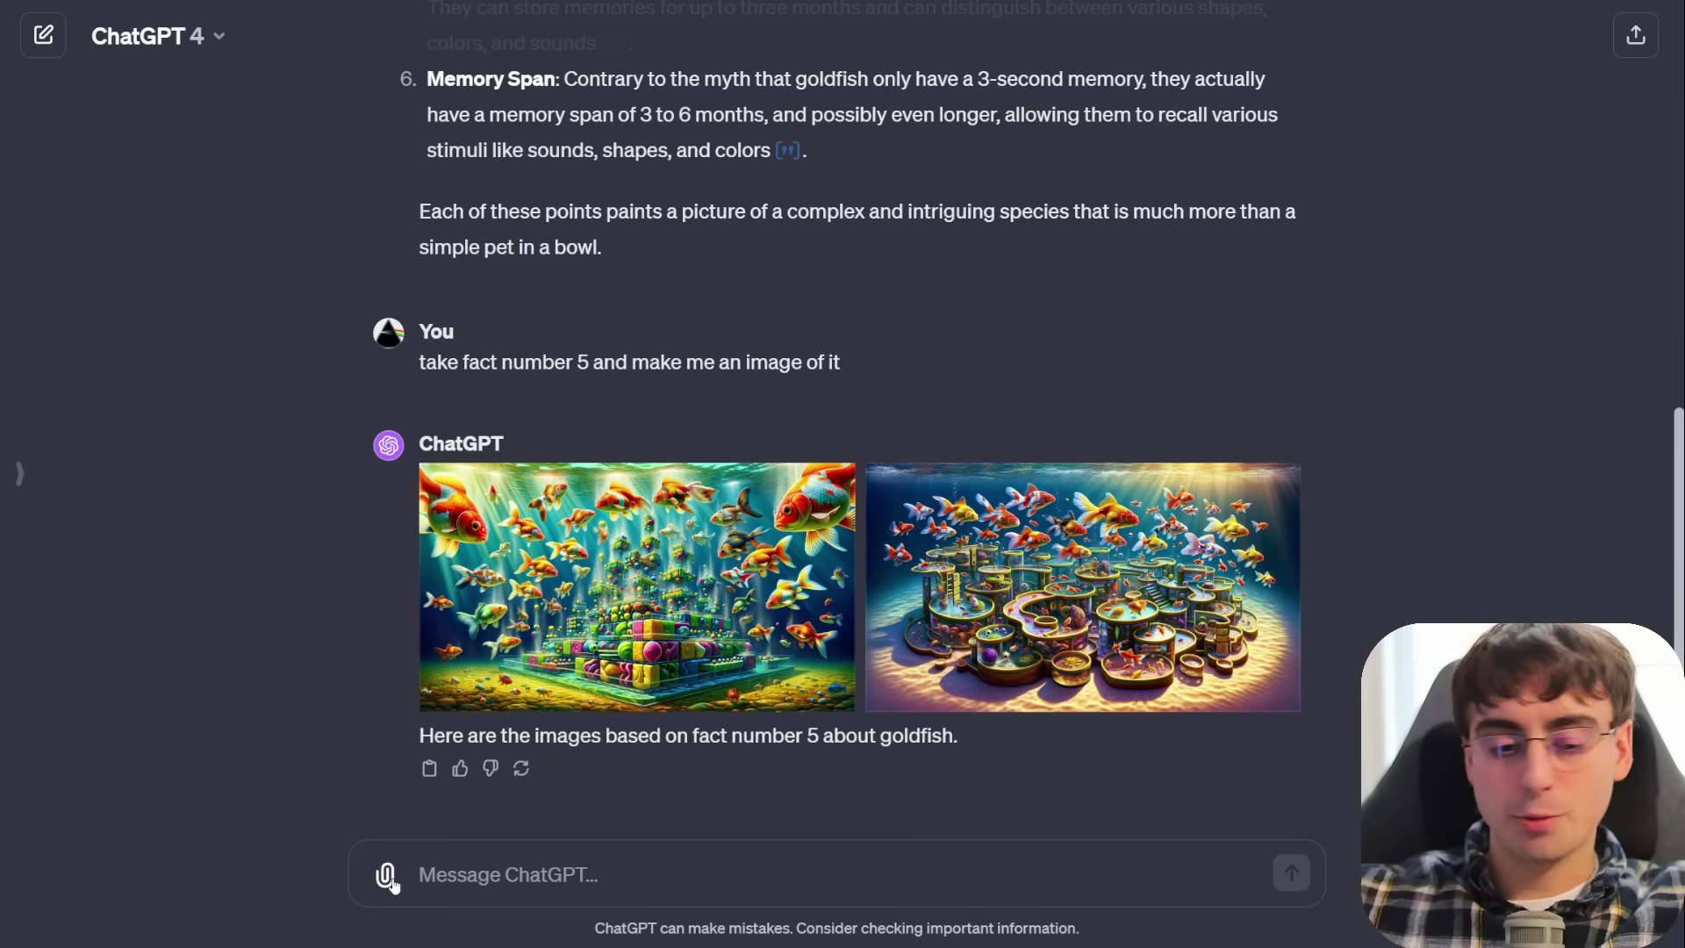
key("ctrl+v")
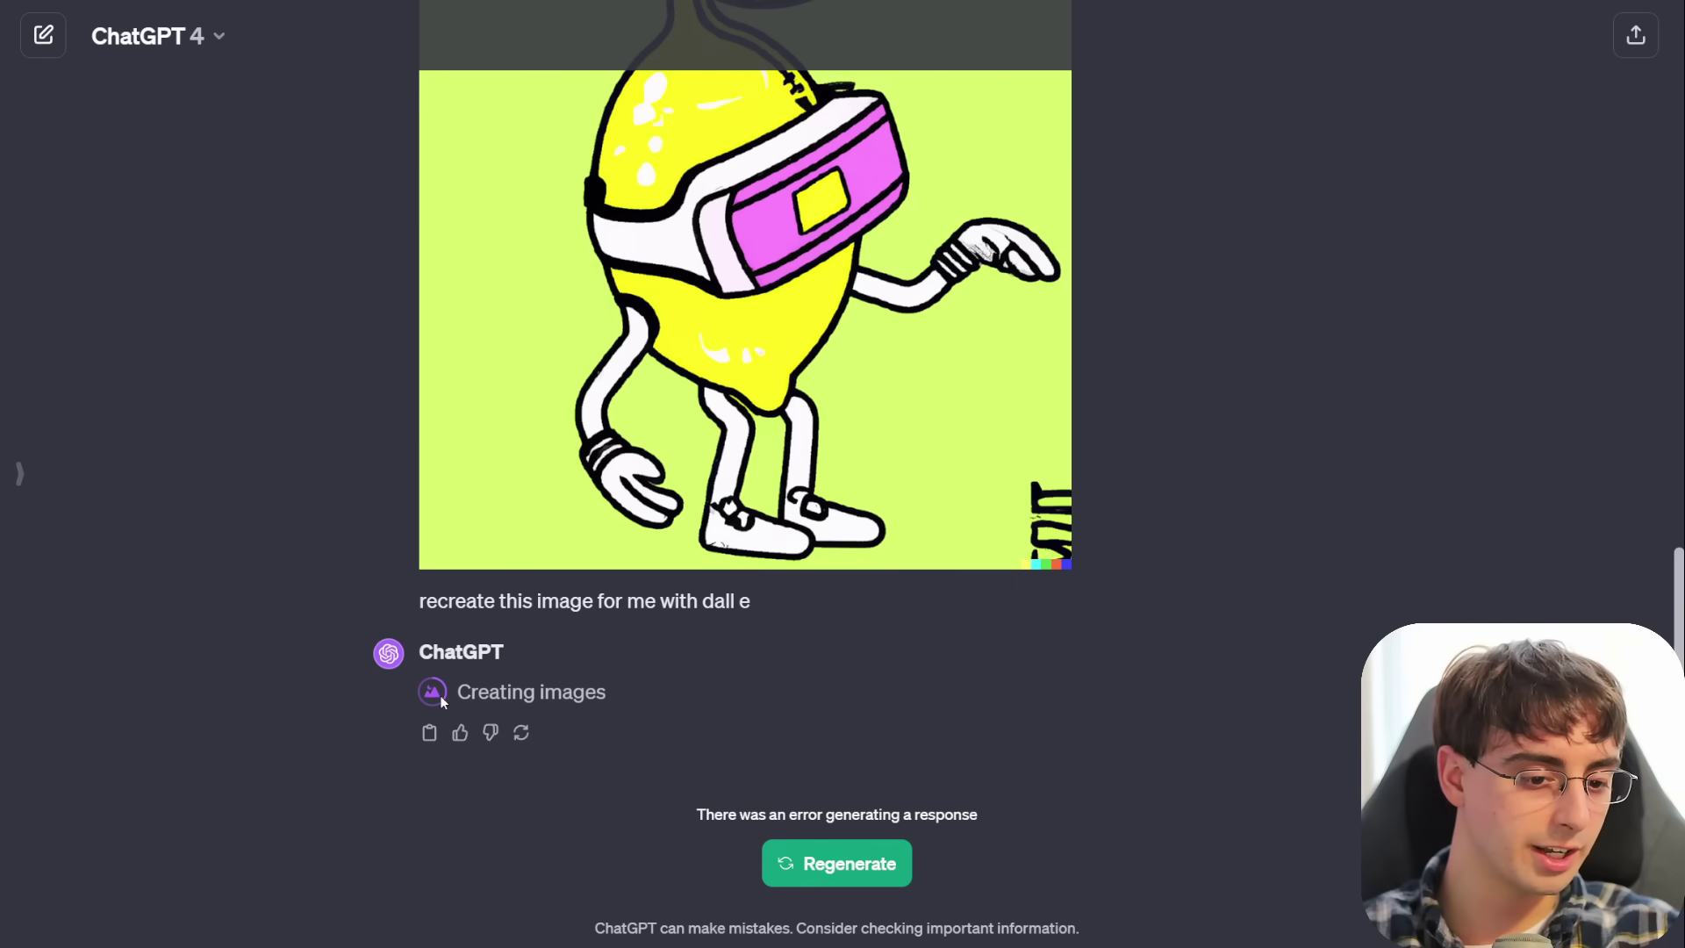
Step: Regenerate the failed reply until two DALL·E lemon-with-pink-VR-goggles recreations appear
left_click(840, 867)
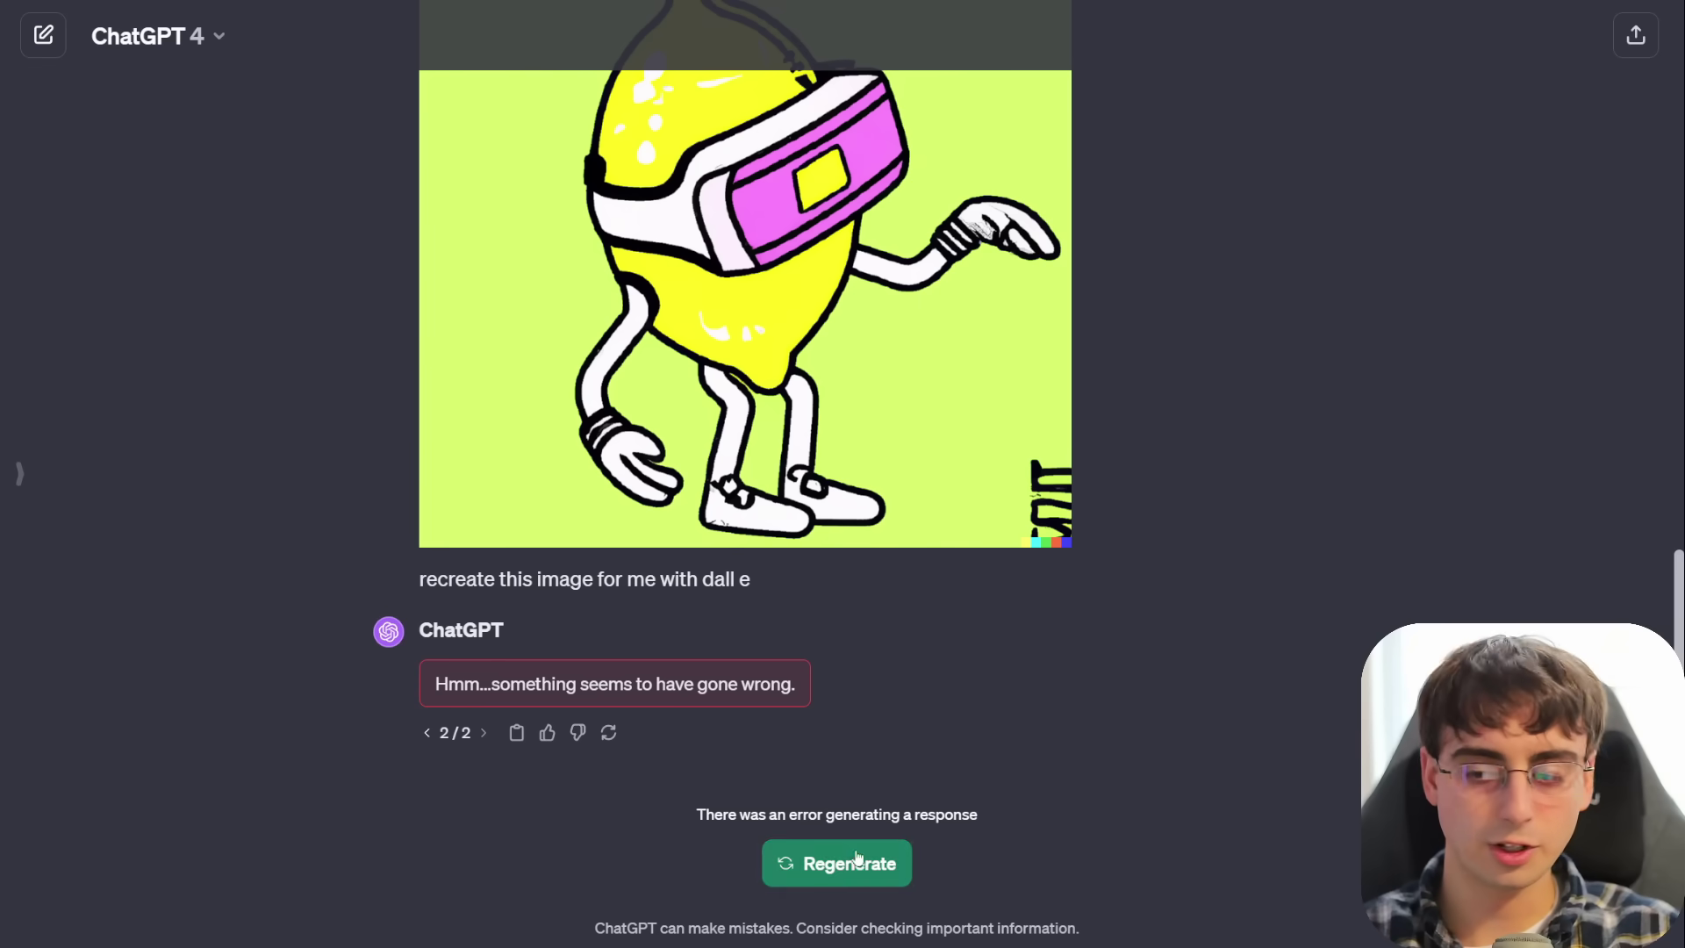
left_click(857, 860)
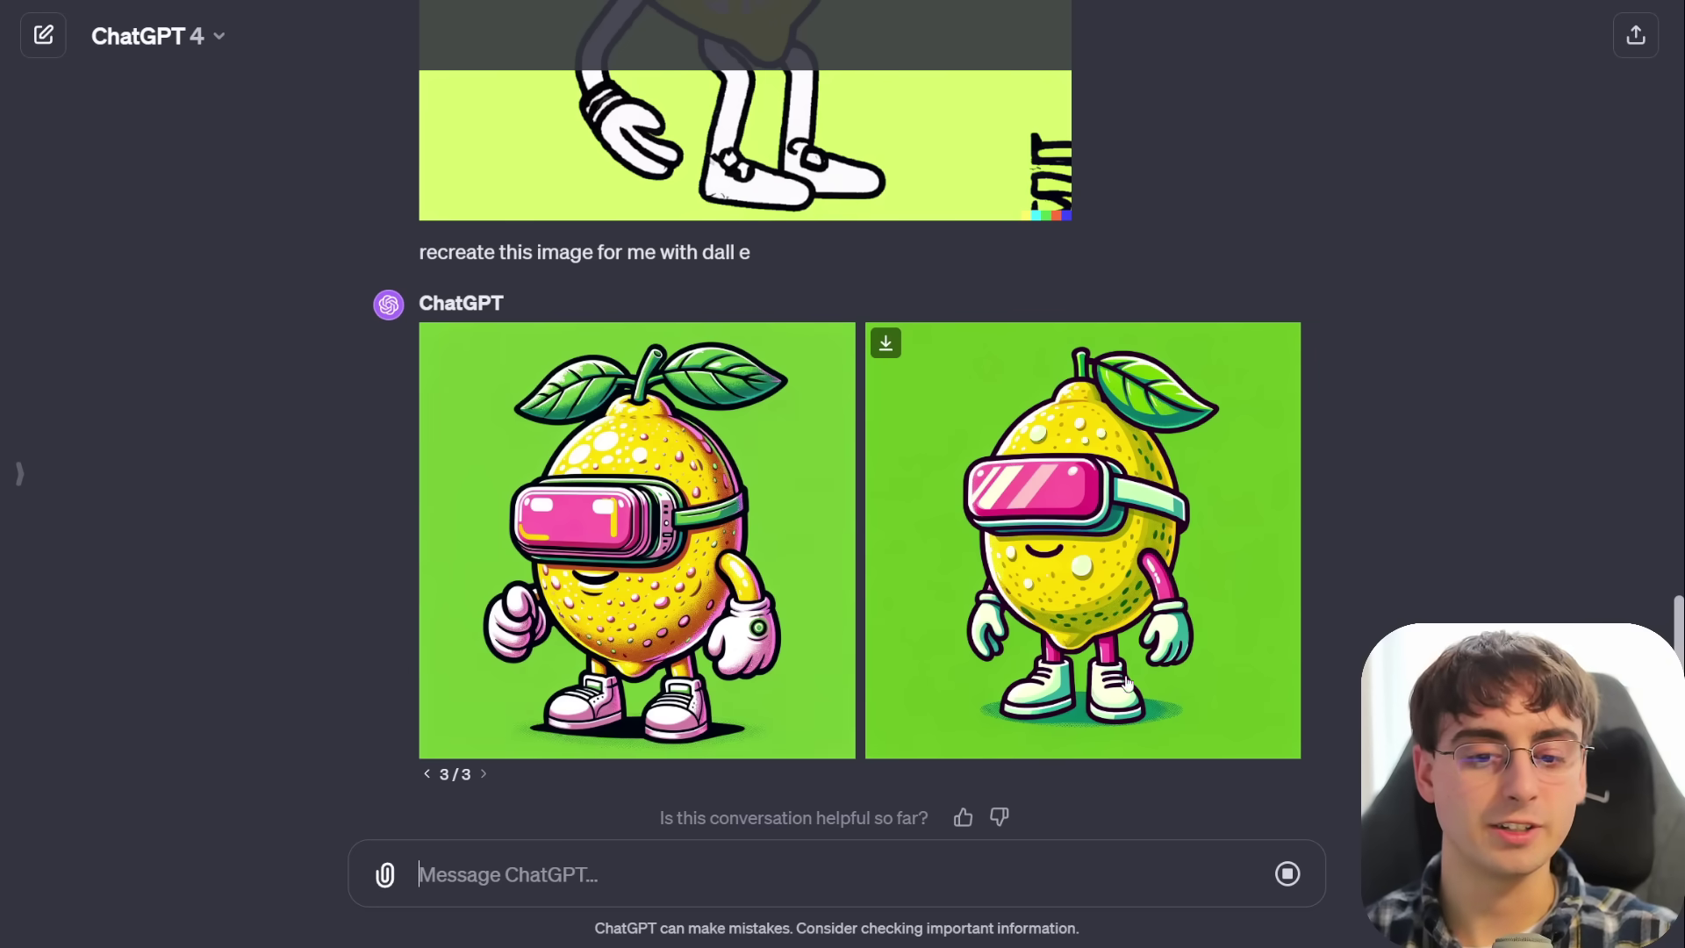
Step: Open the second lemon recreation full size and show its generation prompt
scroll(958, 606, "up", 7)
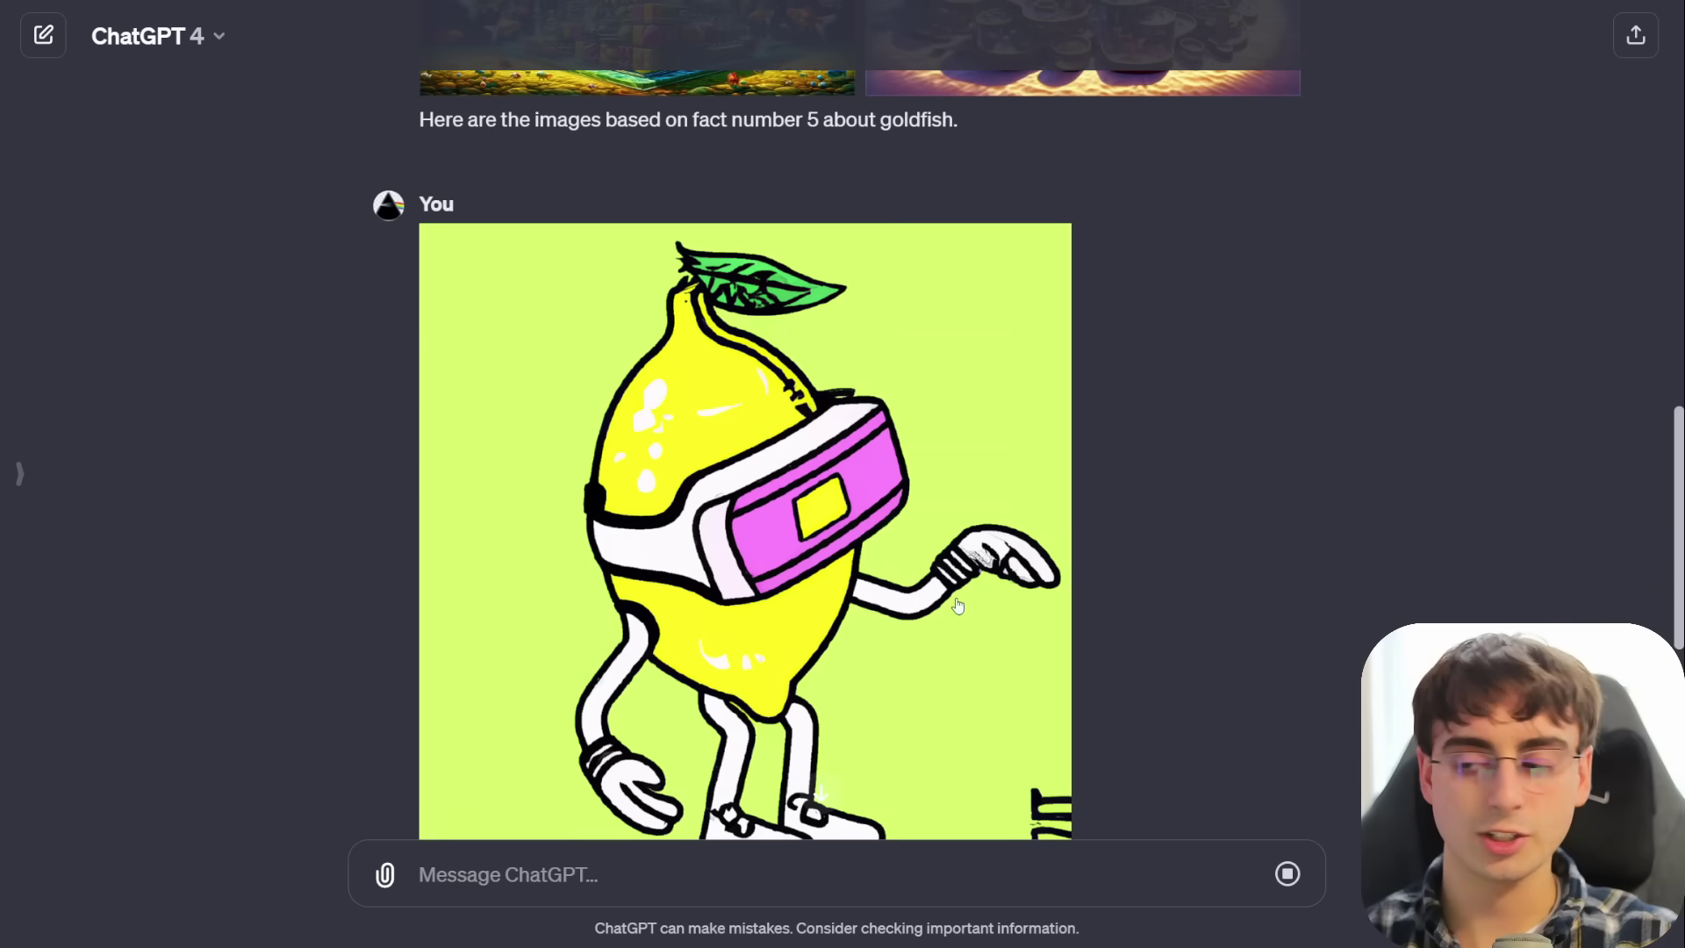
scroll(958, 606, "down", 1)
scroll(1080, 674, "down", 2)
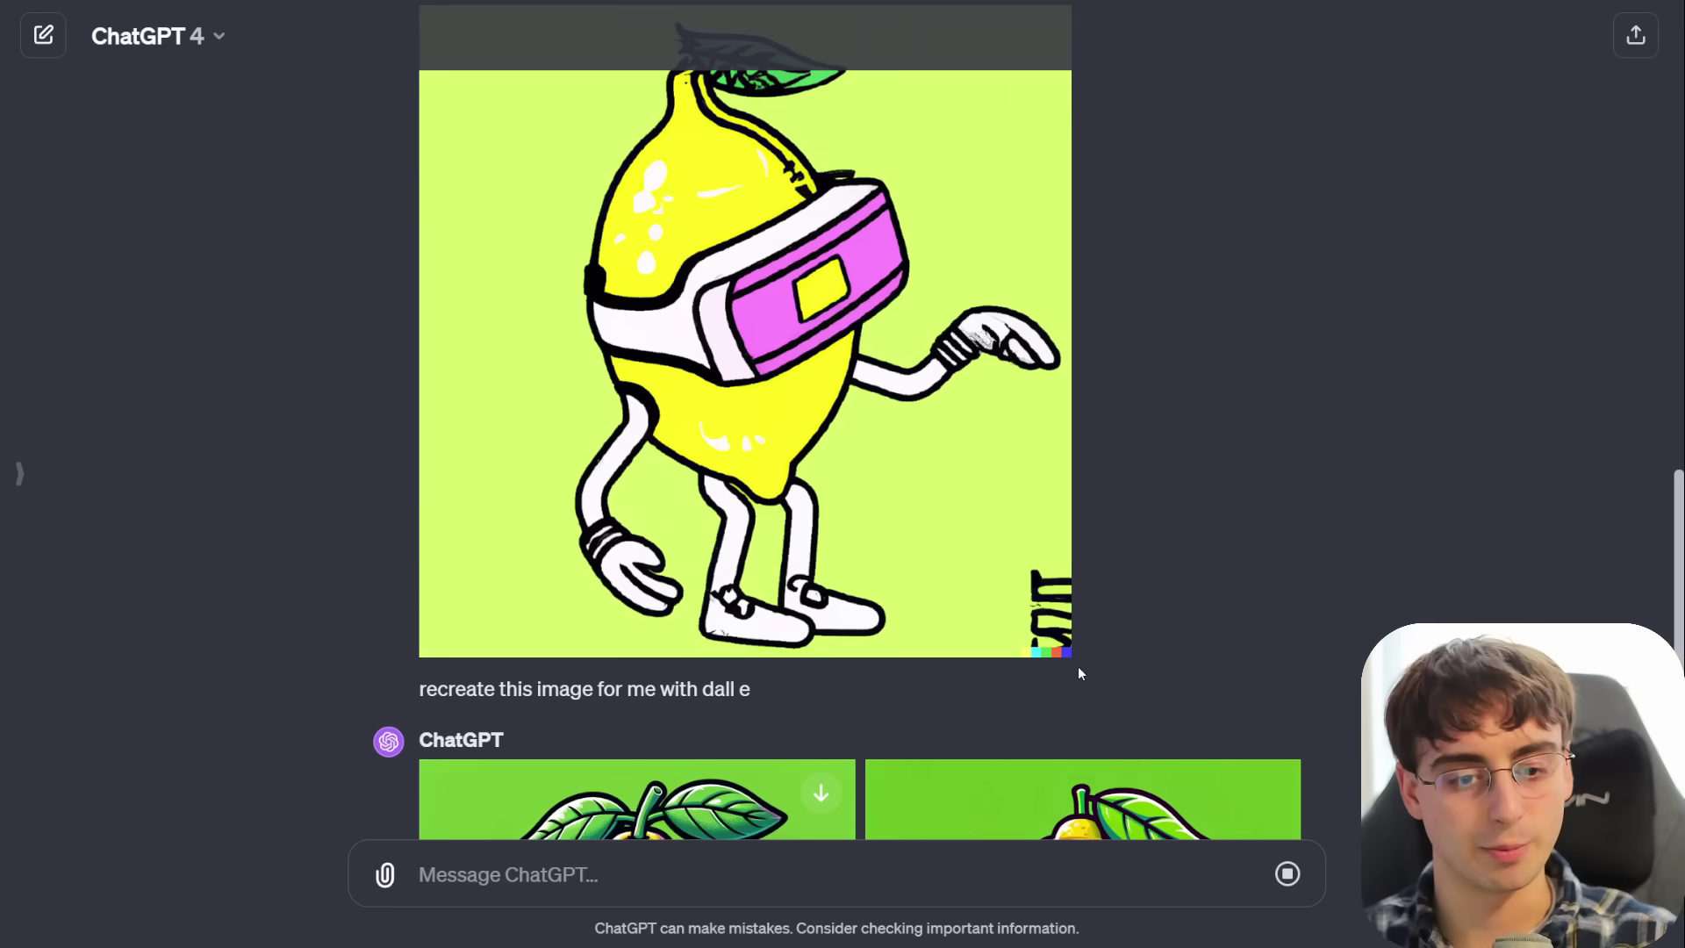
scroll(1079, 674, "up", 2)
scroll(1032, 637, "down", 4)
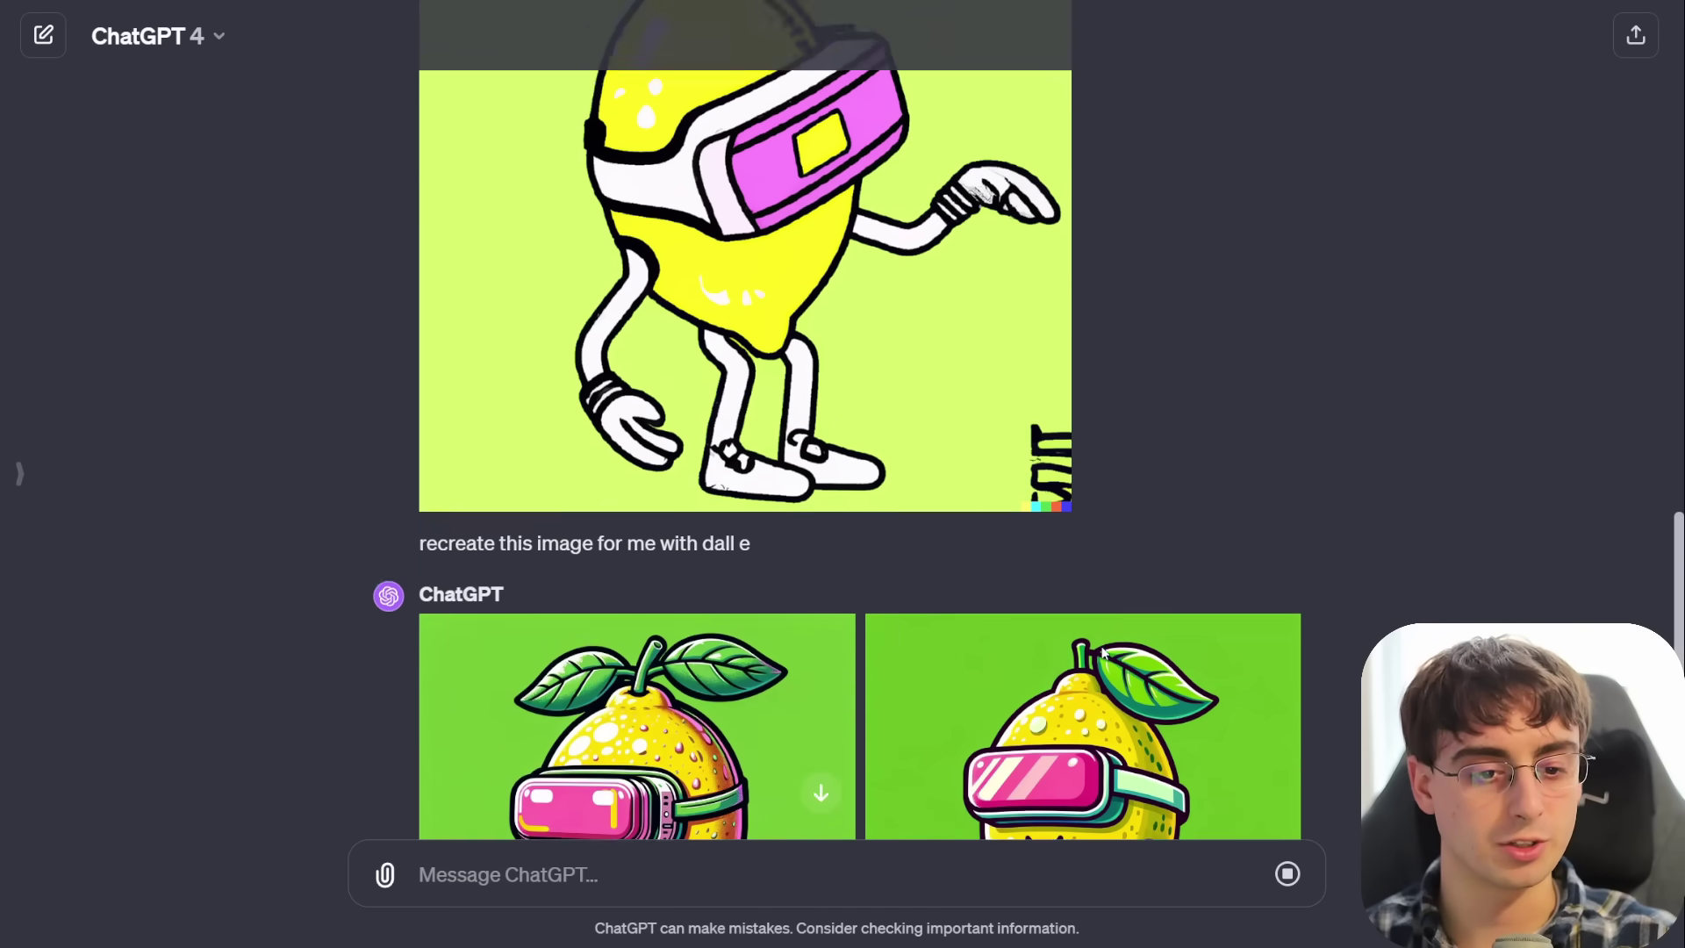
scroll(1103, 652, "down", 4)
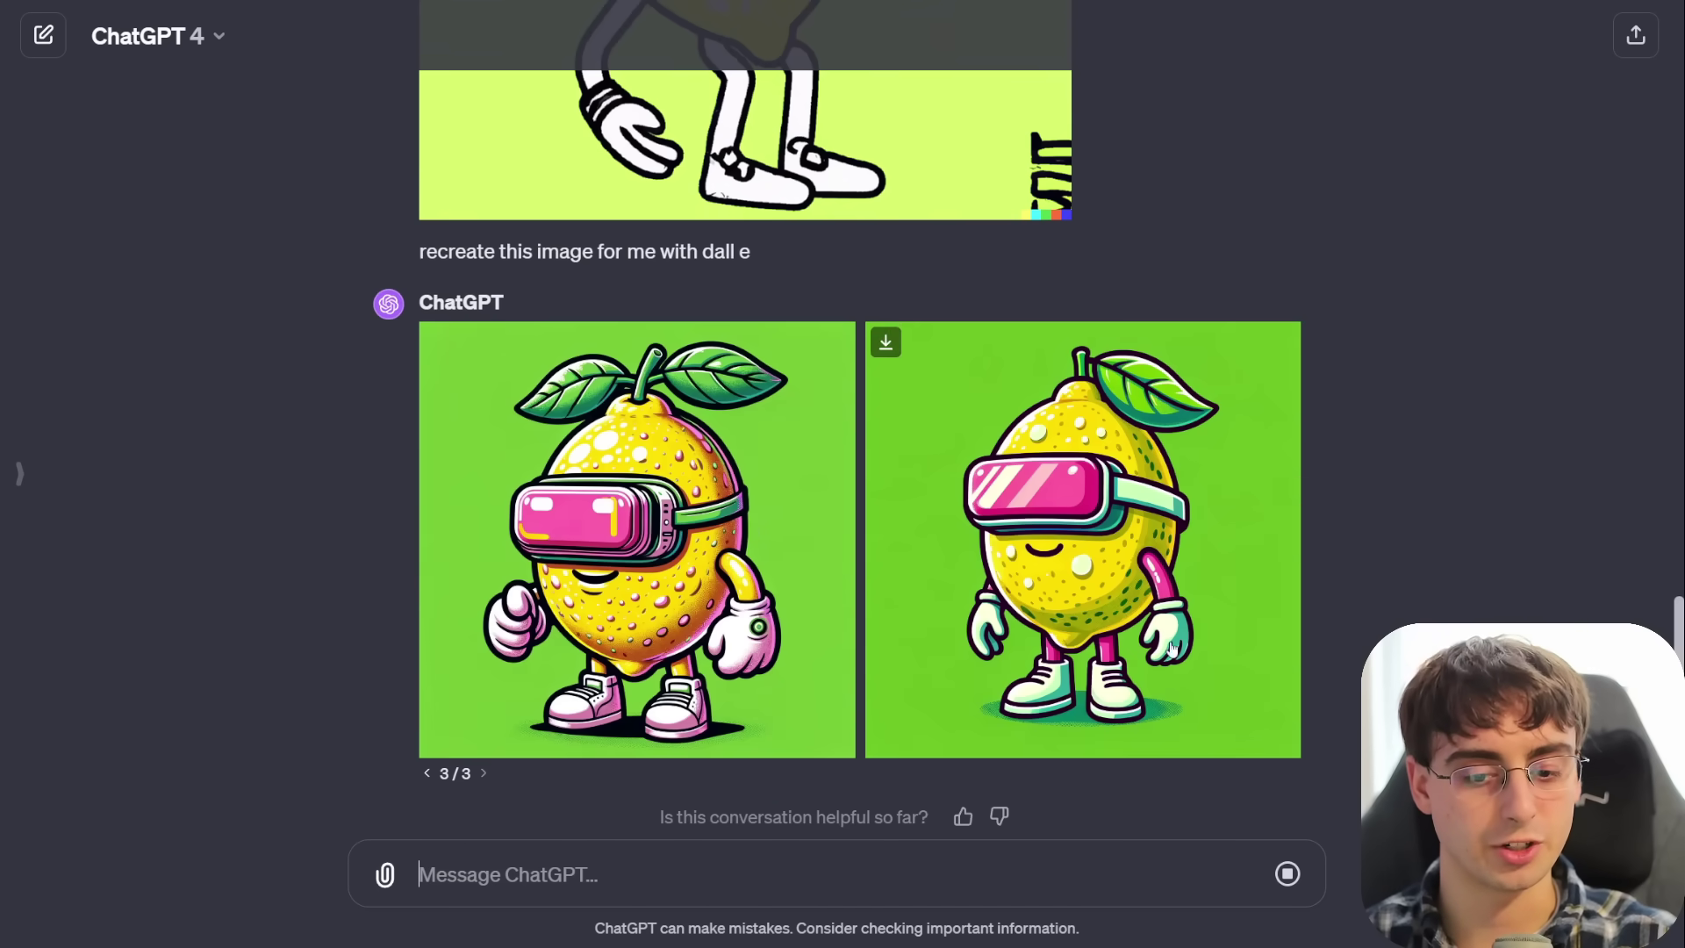
left_click(1190, 576)
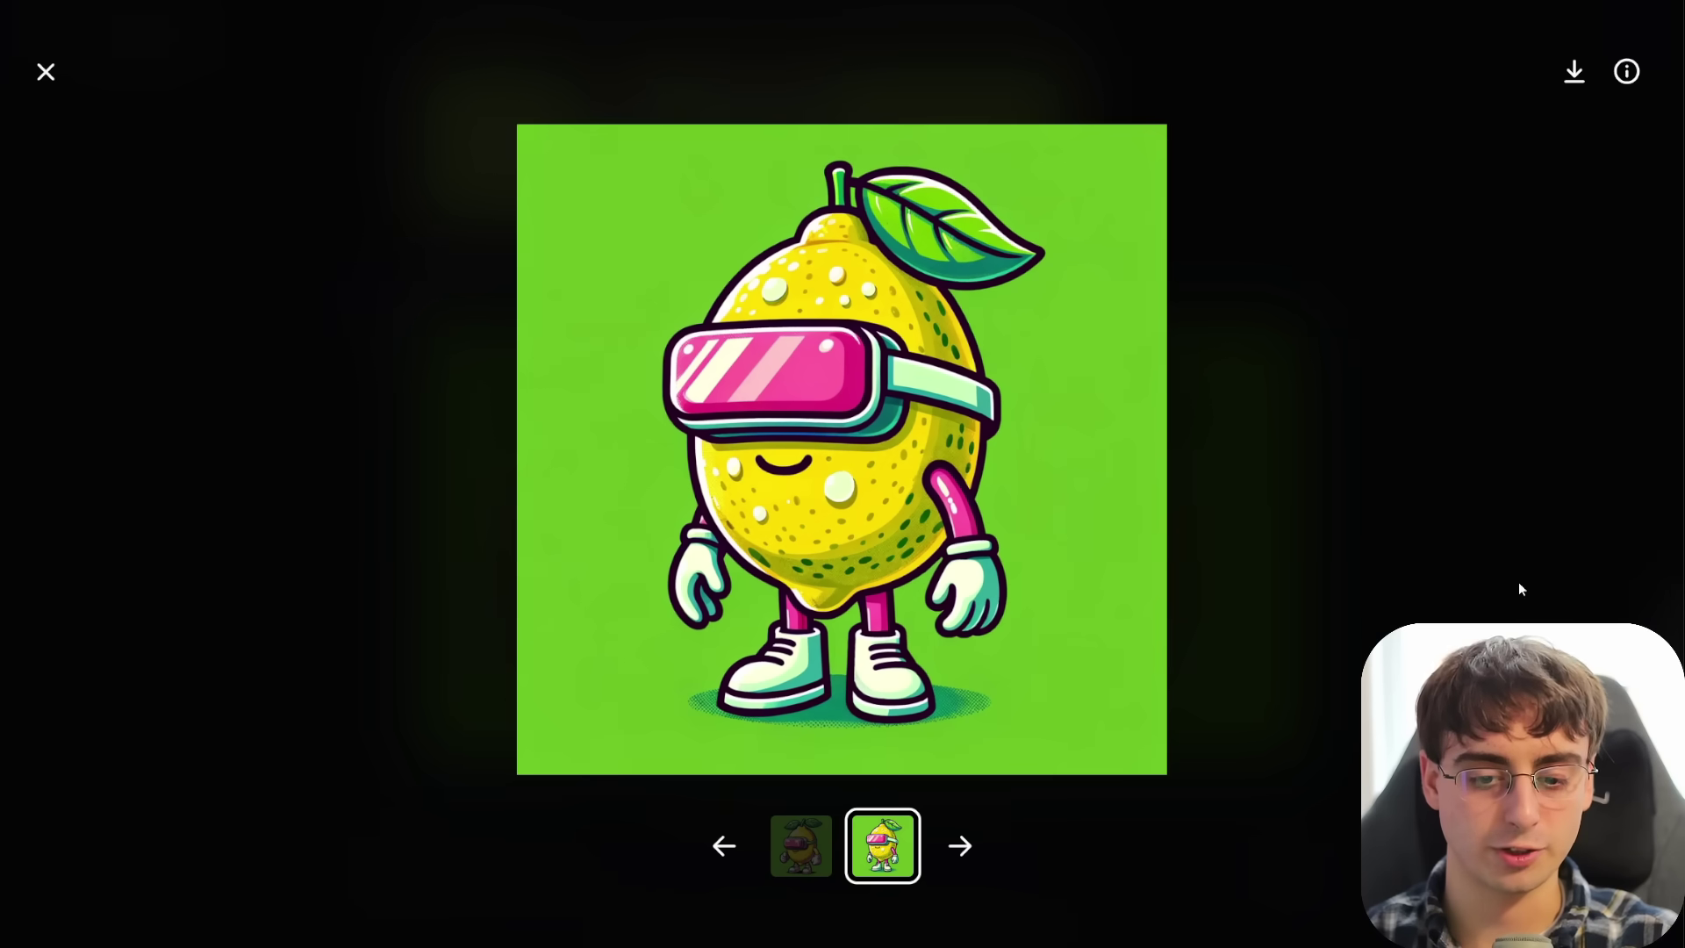
left_click(1631, 74)
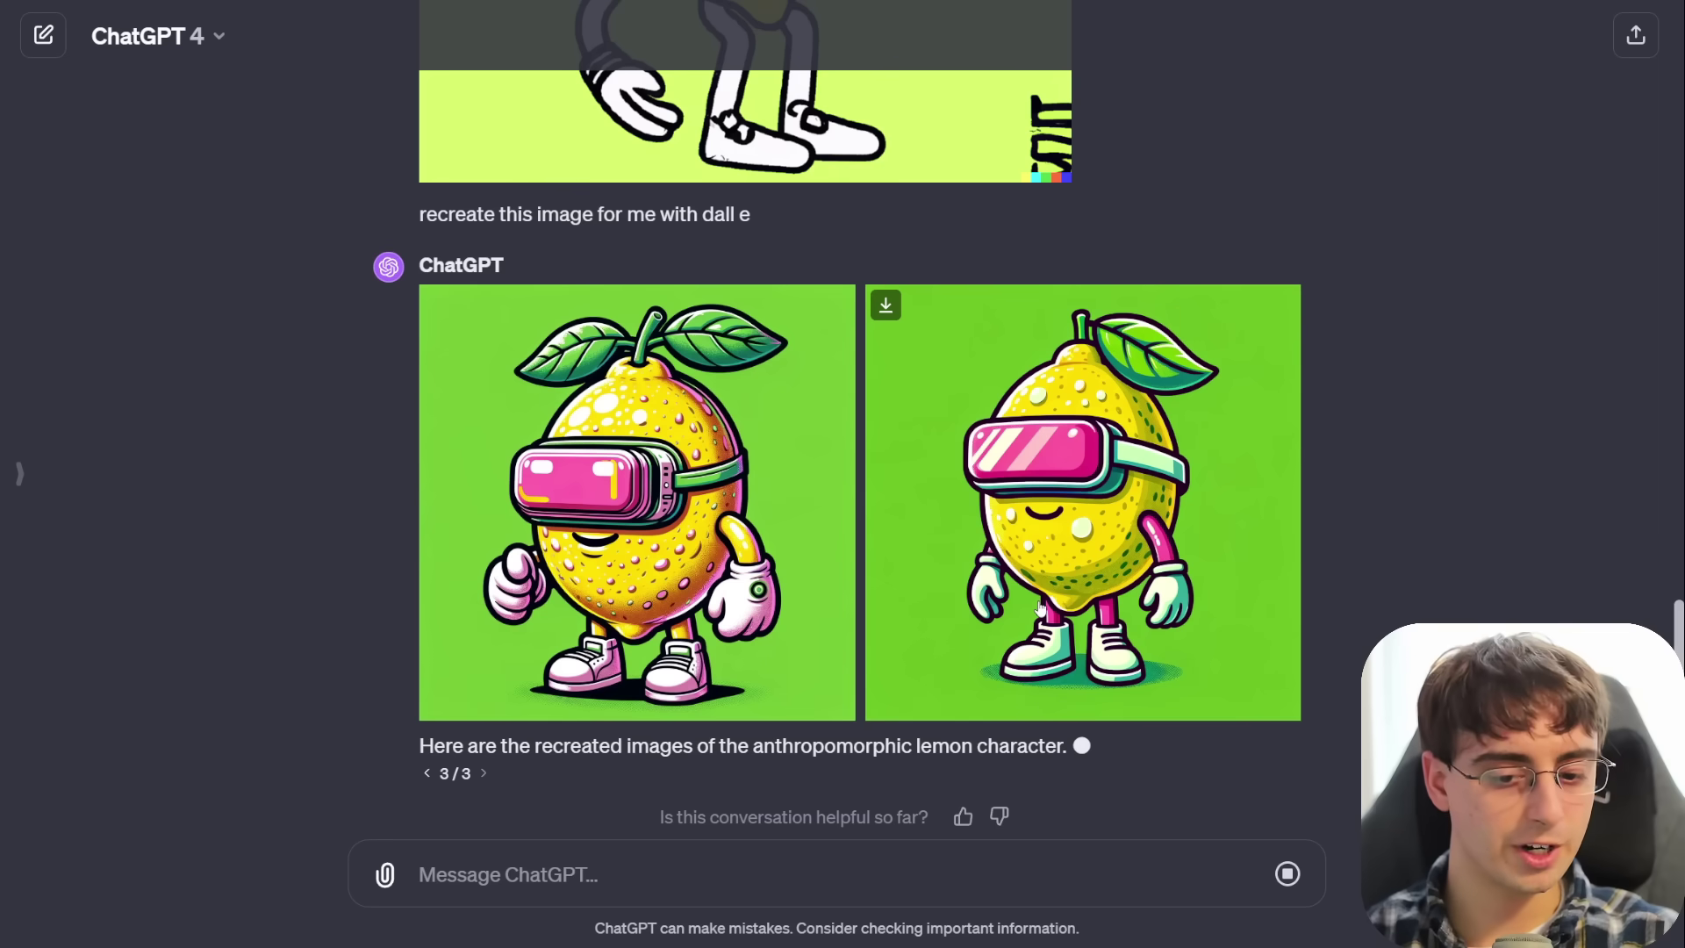
Step: Attach the Squidward.txt document to a new message
scroll(1088, 614, "up", 7)
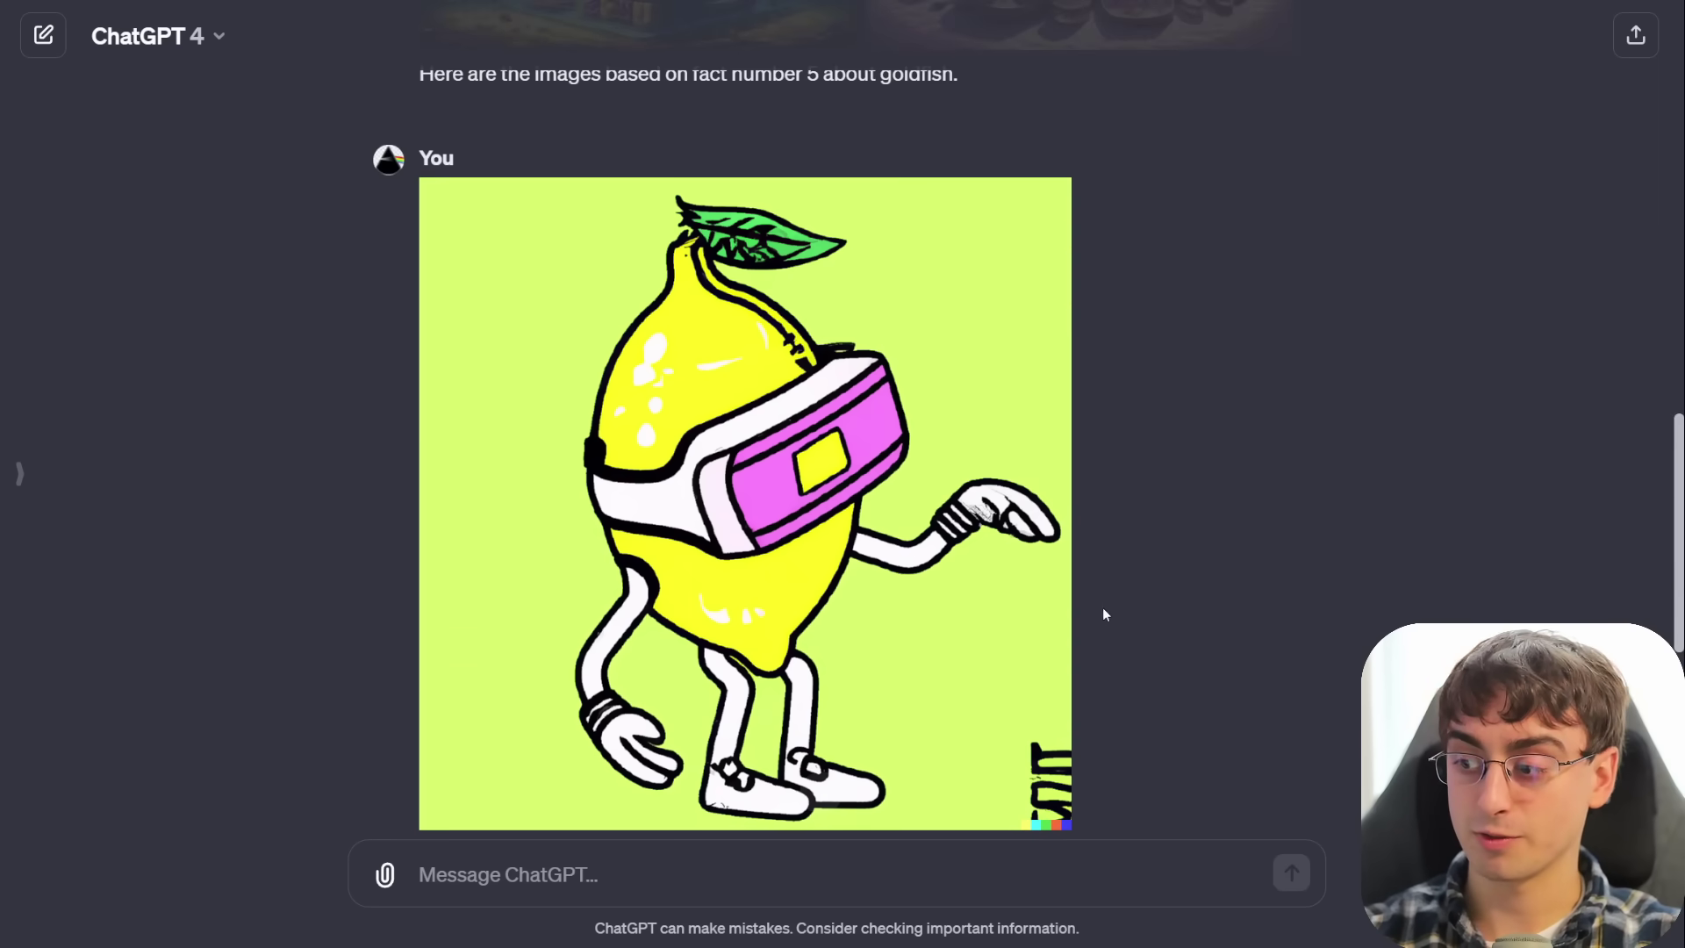
scroll(1104, 614, "down", 7)
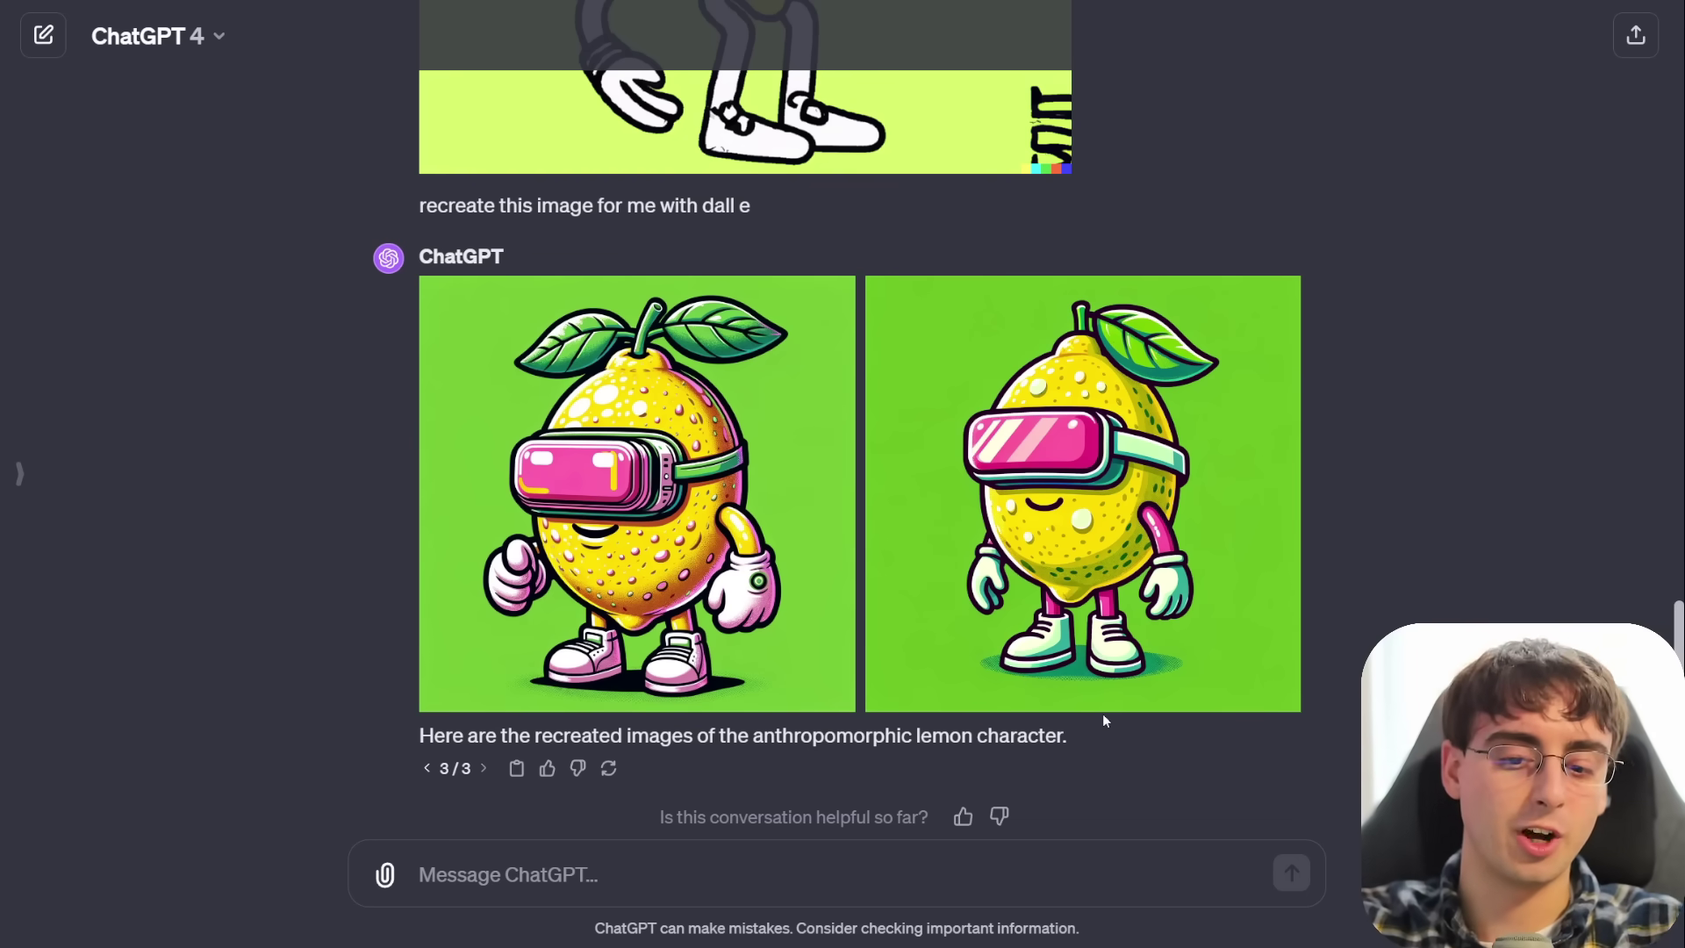
mouse_move(1130, 606)
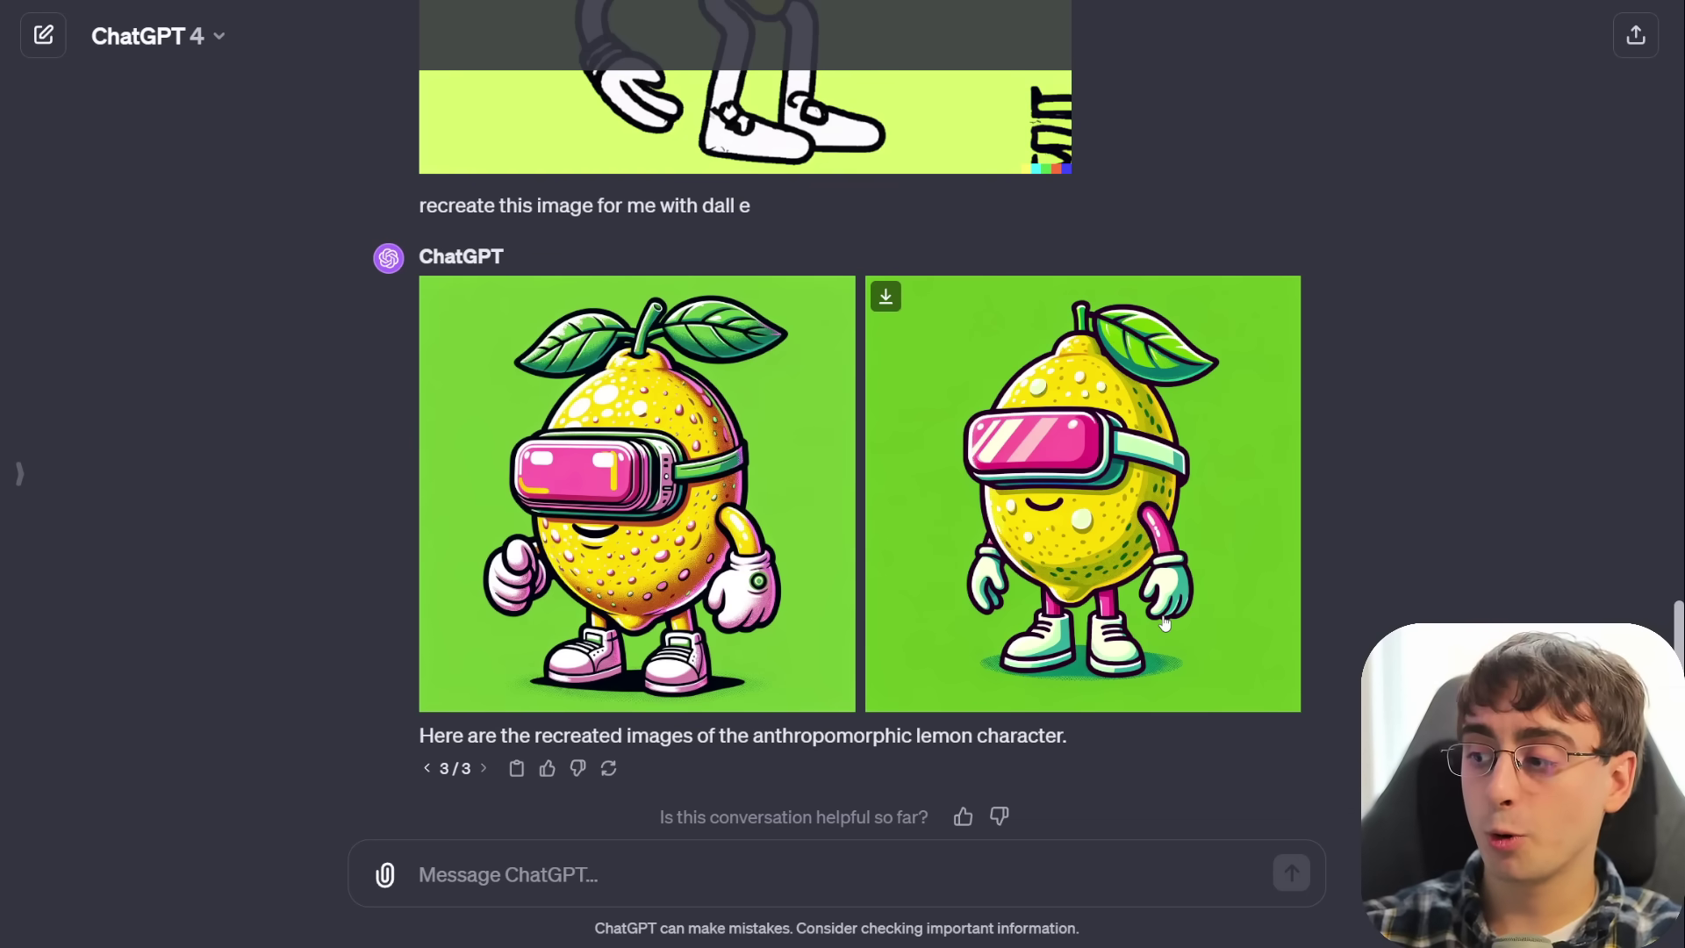
scroll(1145, 584, "up", 6)
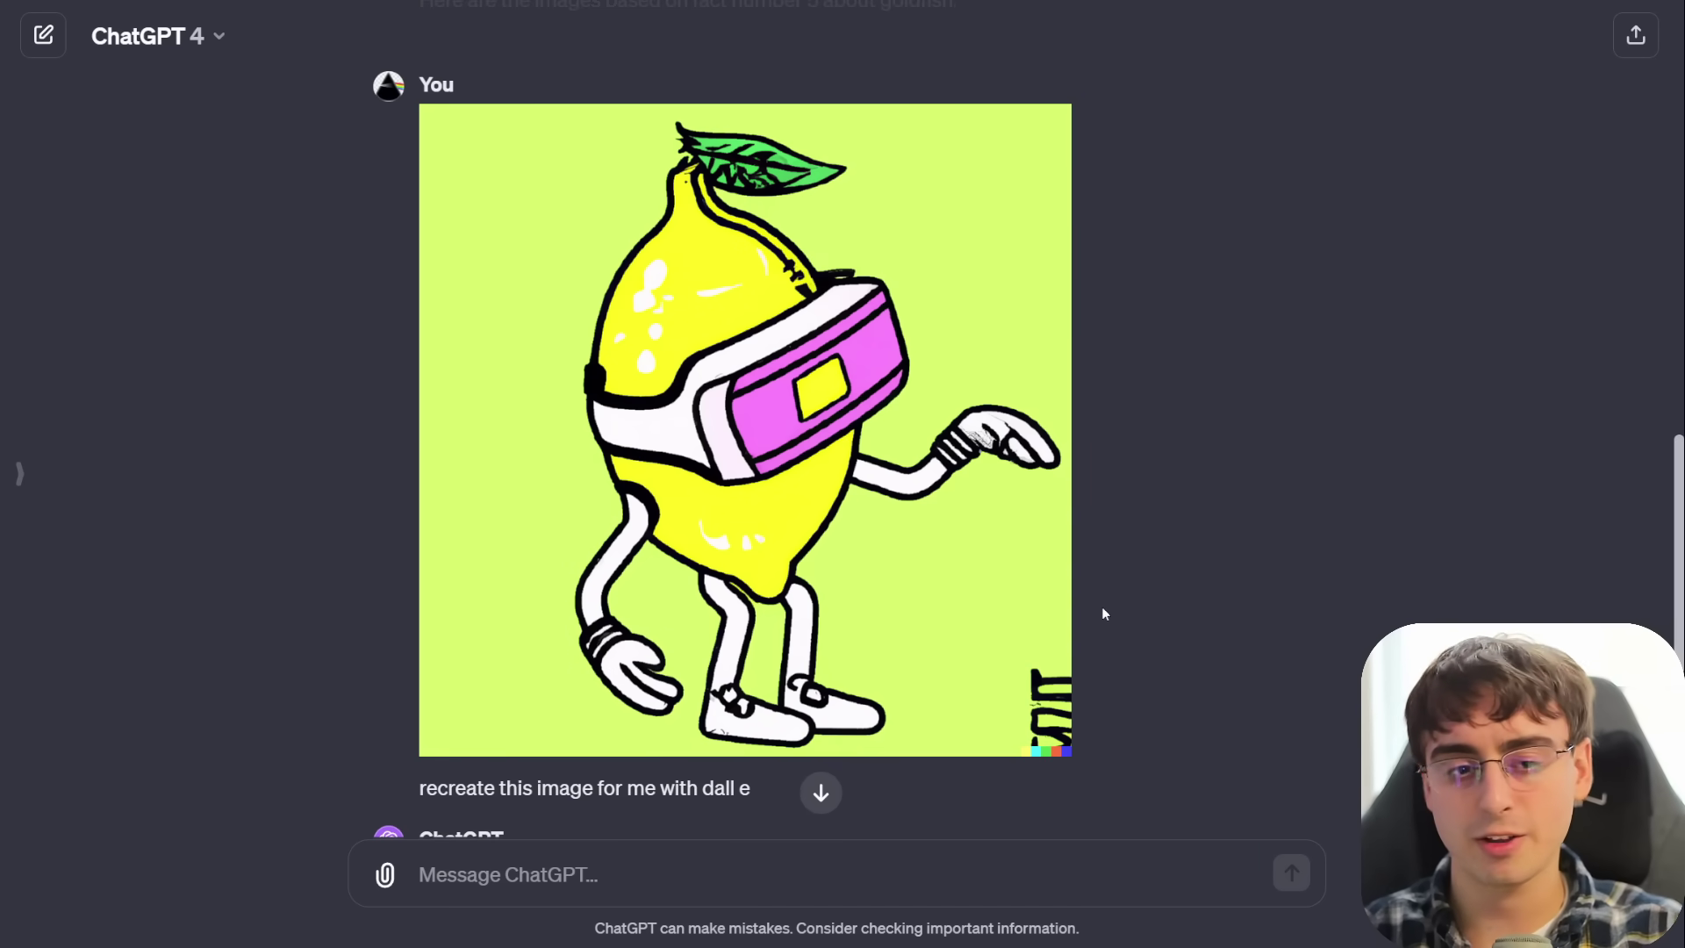
left_click_drag(1085, 564, 480, 844)
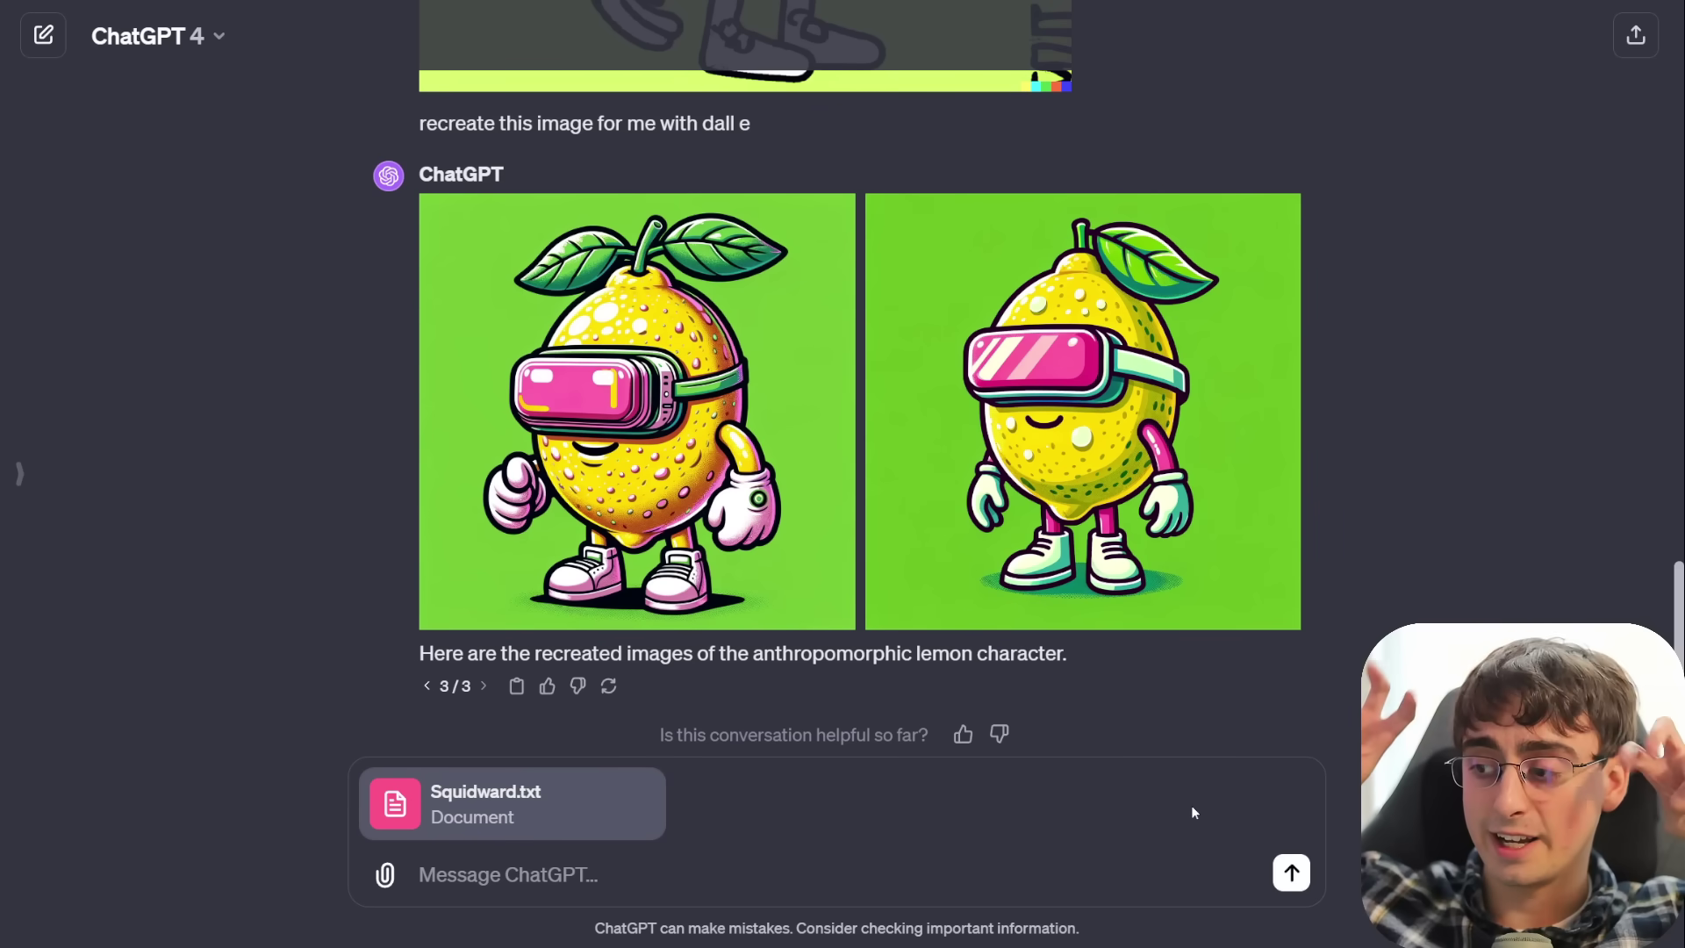
Step: Send 'what is this document about' with Squidward.txt and scroll through the summary reply
type("wha")
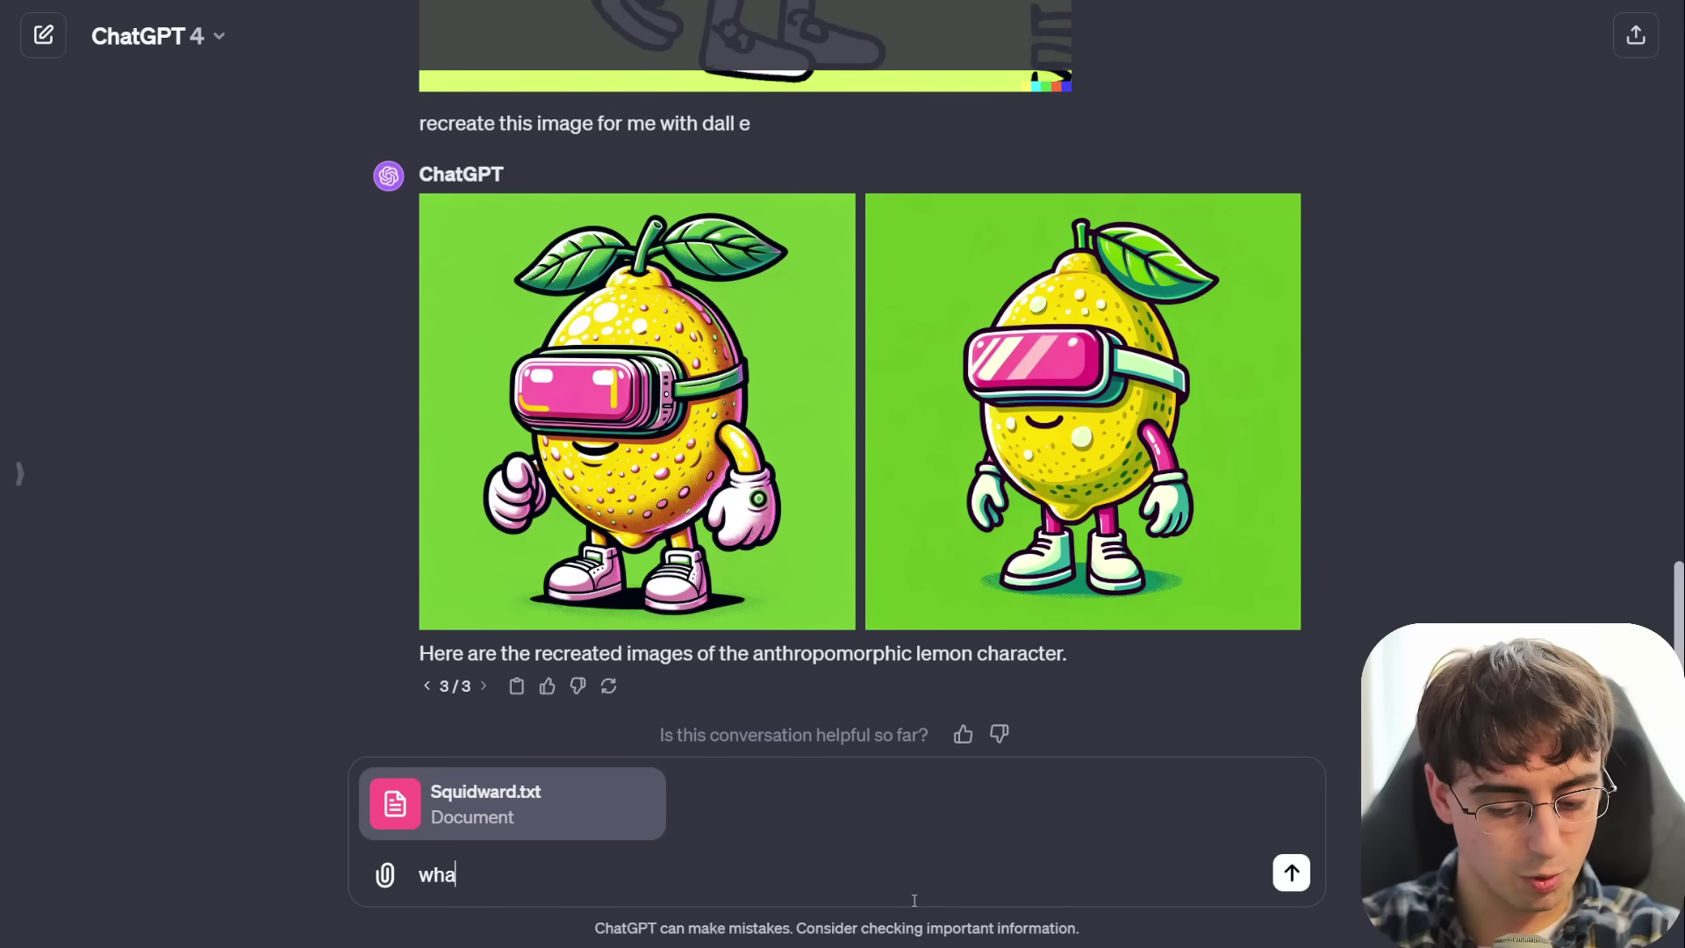
type("t is this document about")
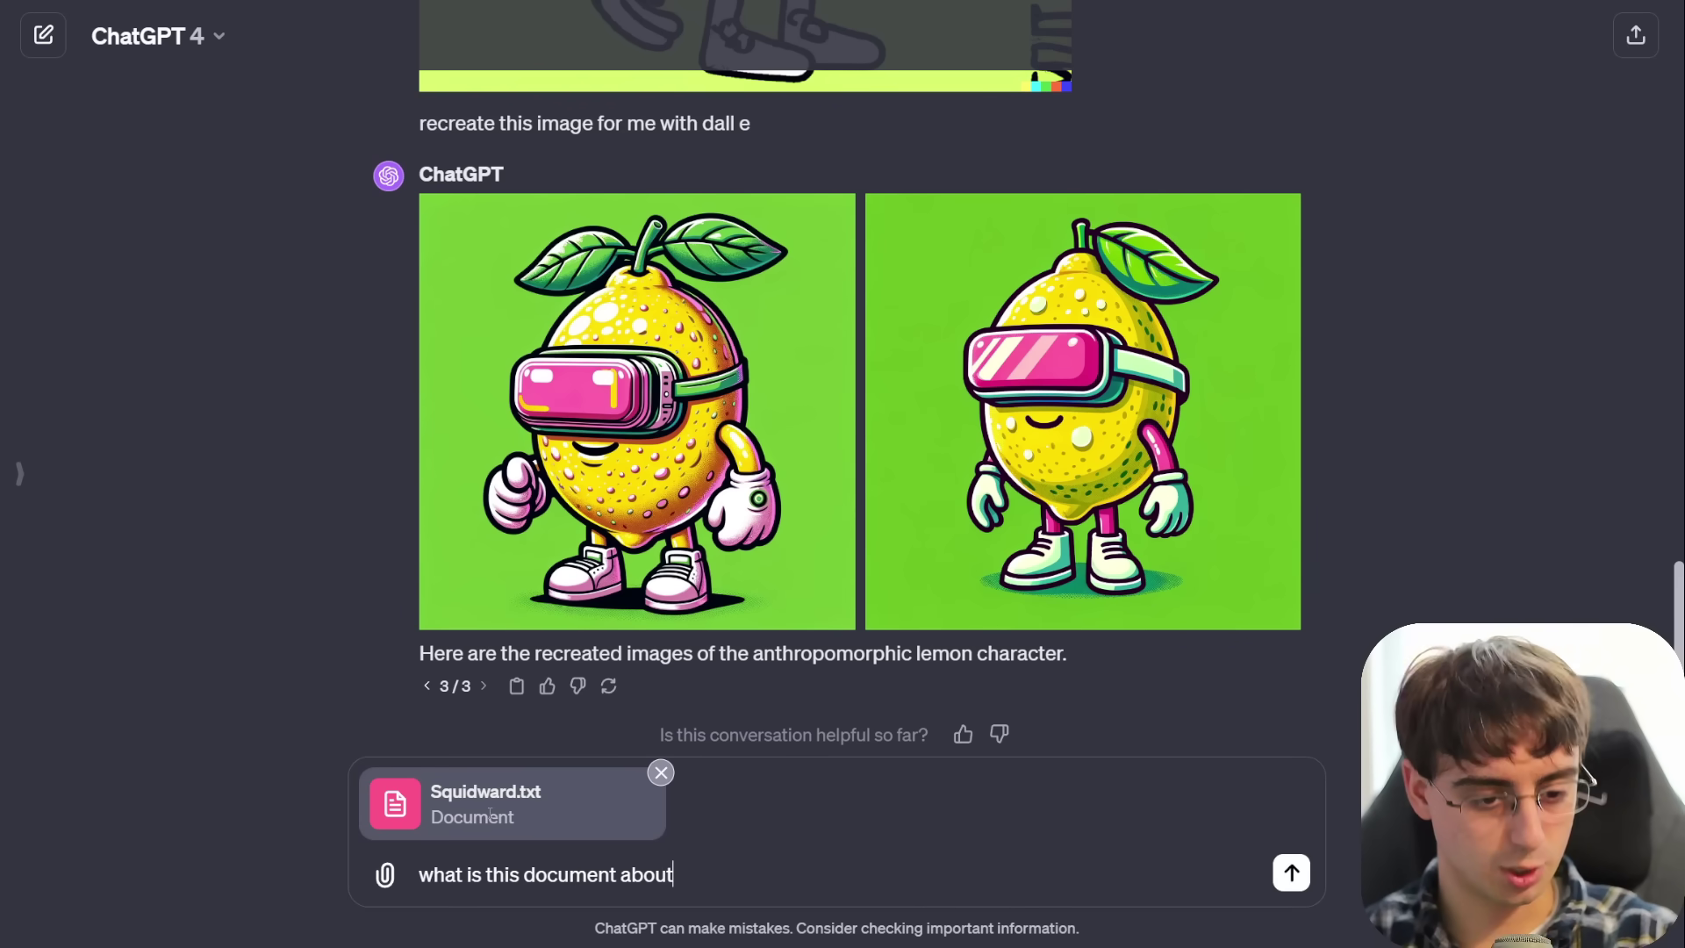
left_click(1290, 873)
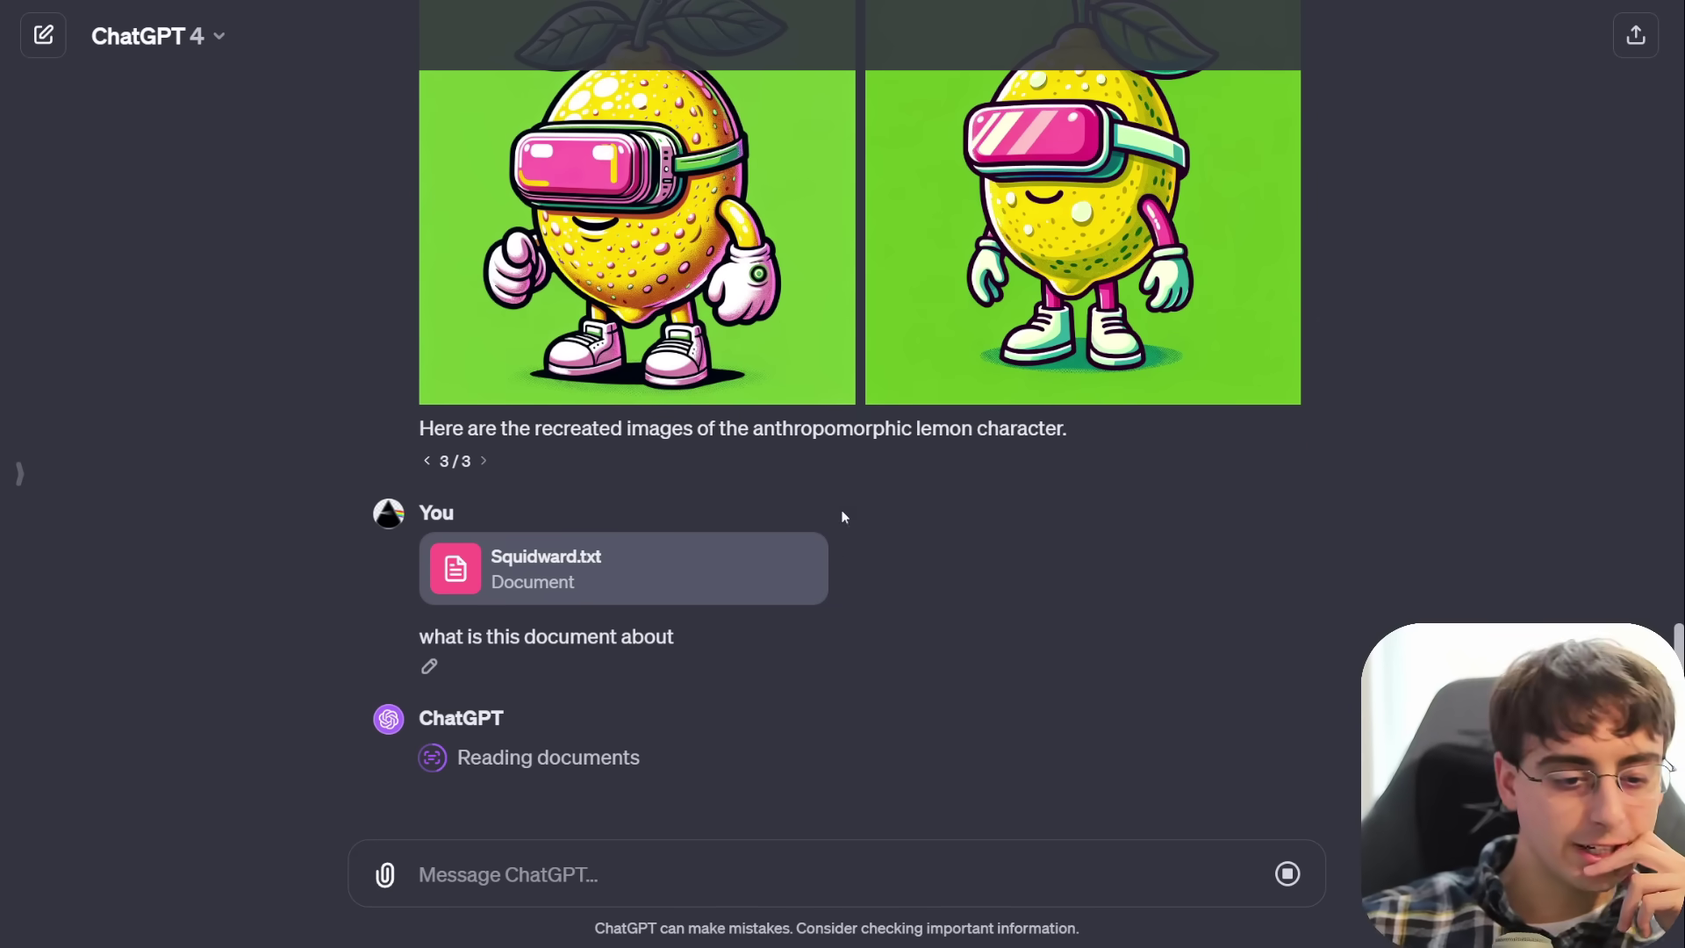
scroll(713, 695, "up", 1)
scroll(713, 695, "up", 20)
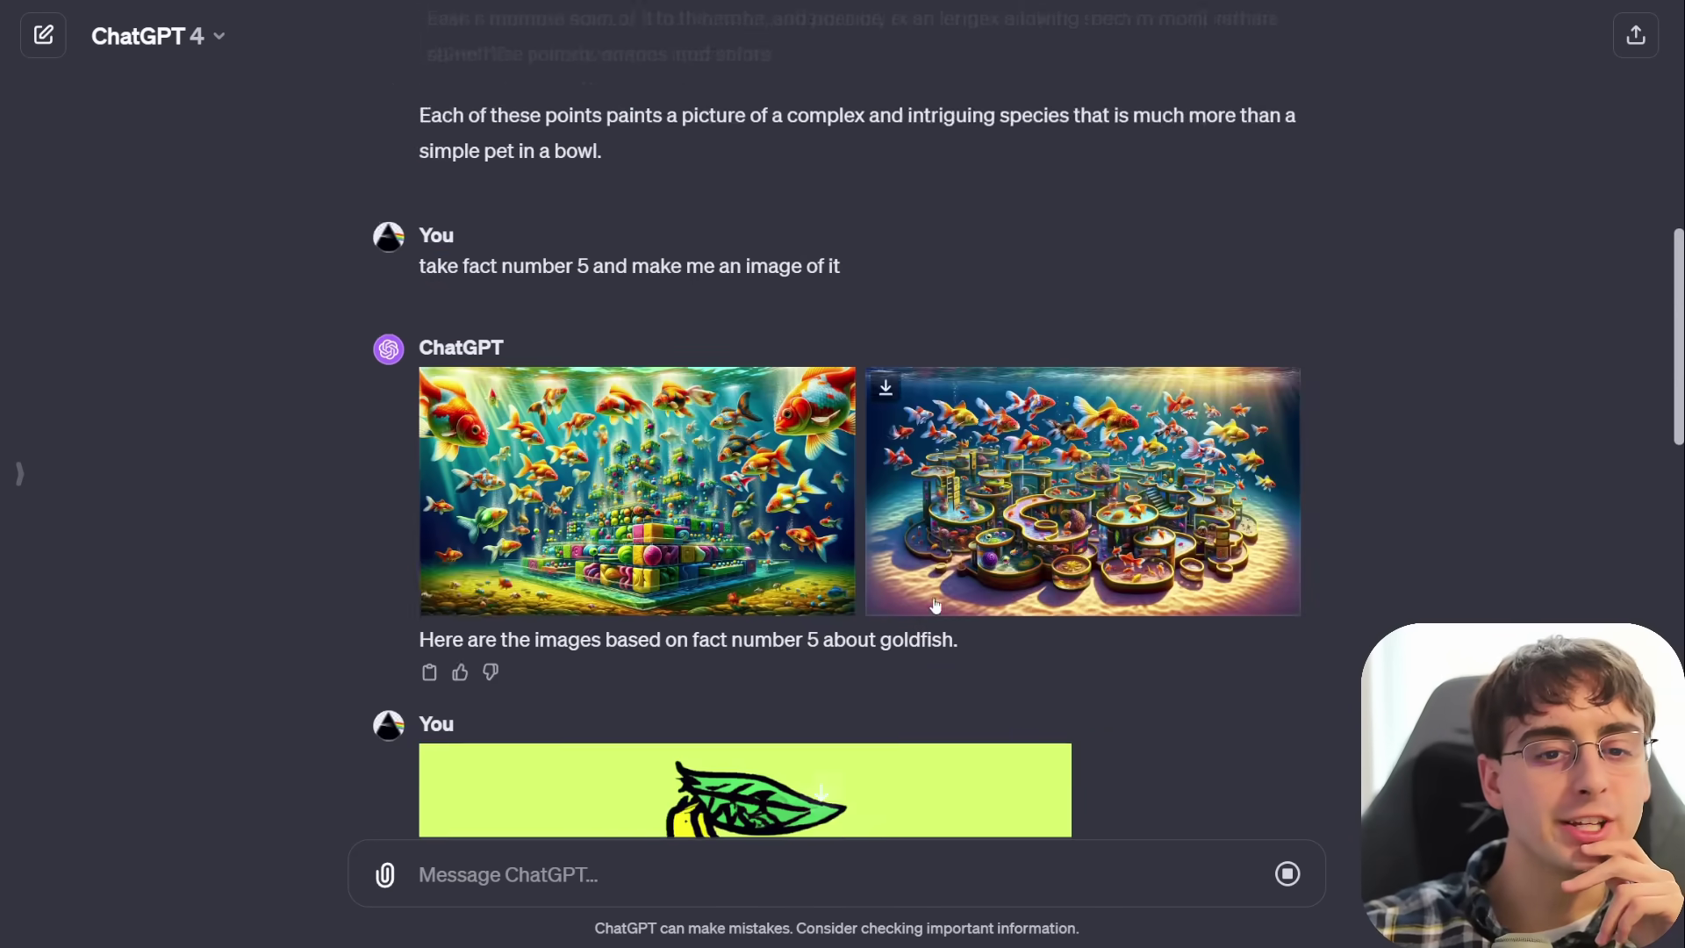
scroll(942, 541, "down", 20)
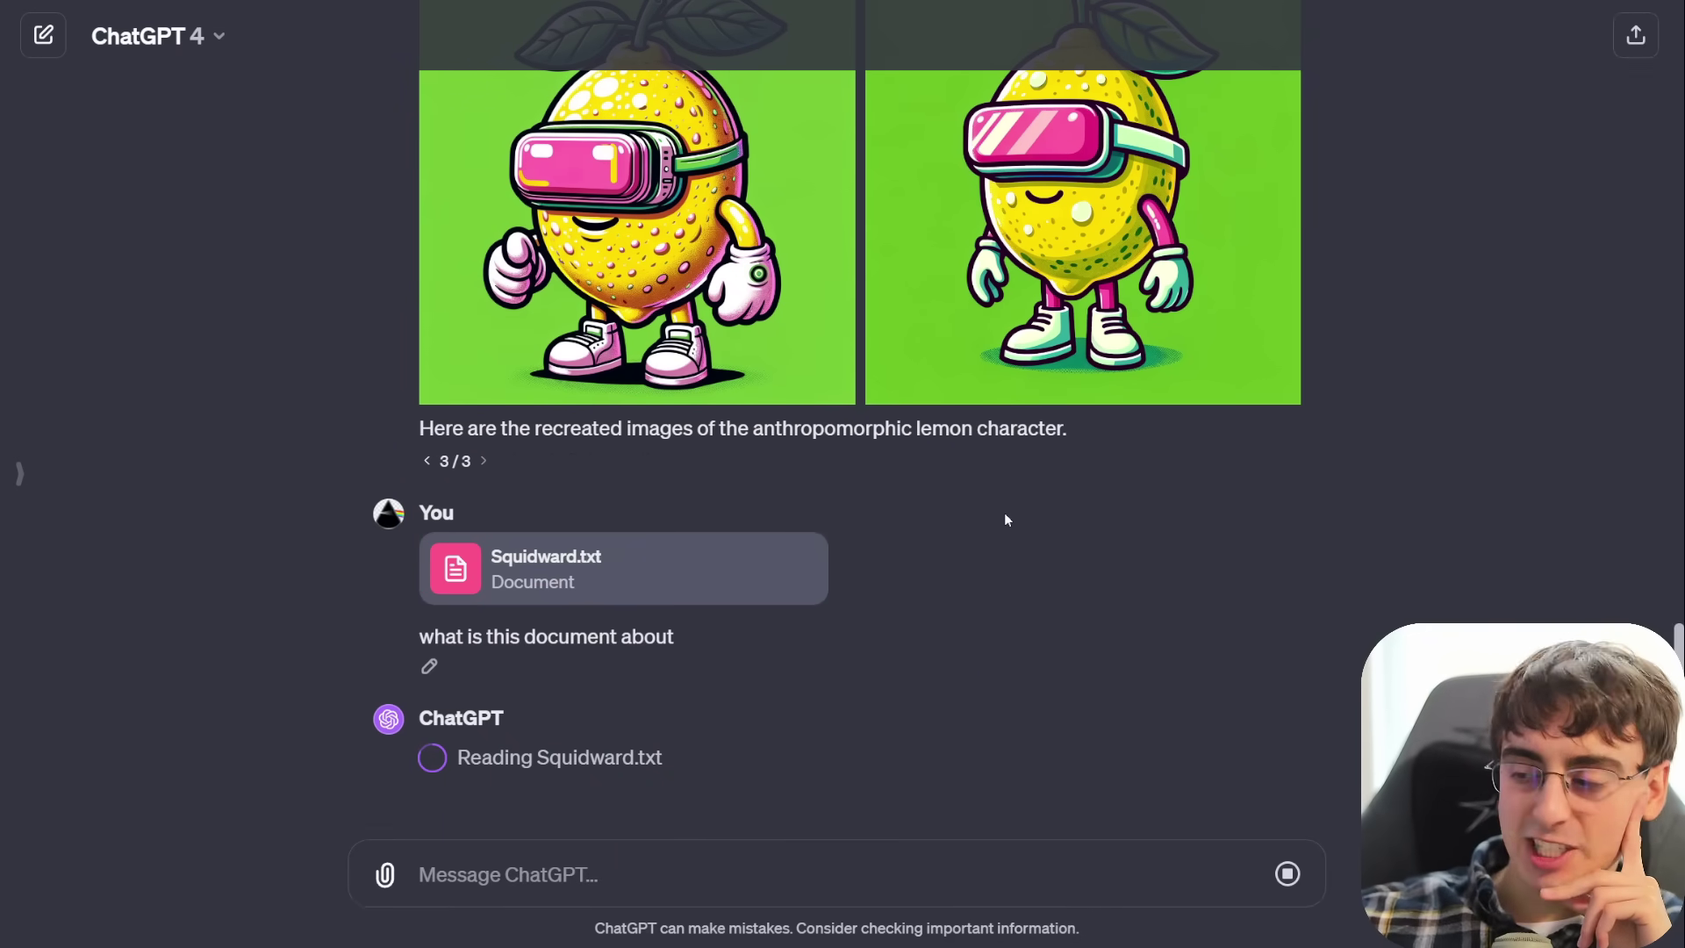
scroll(1004, 512, "up", 5)
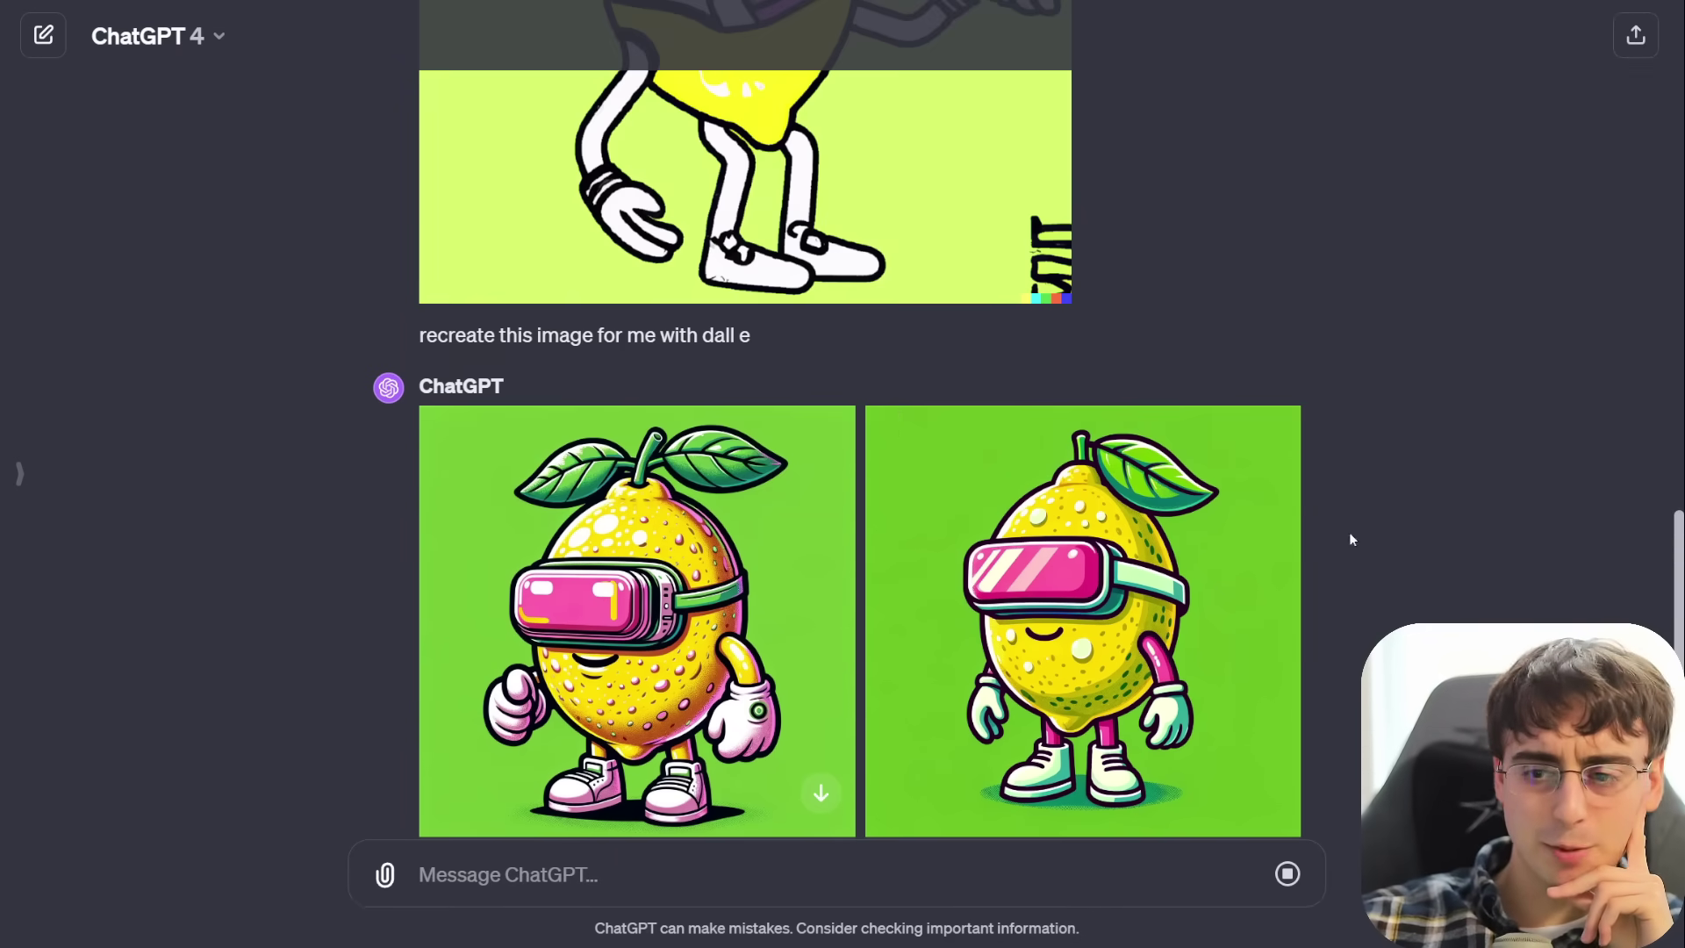
scroll(1349, 532, "down", 5)
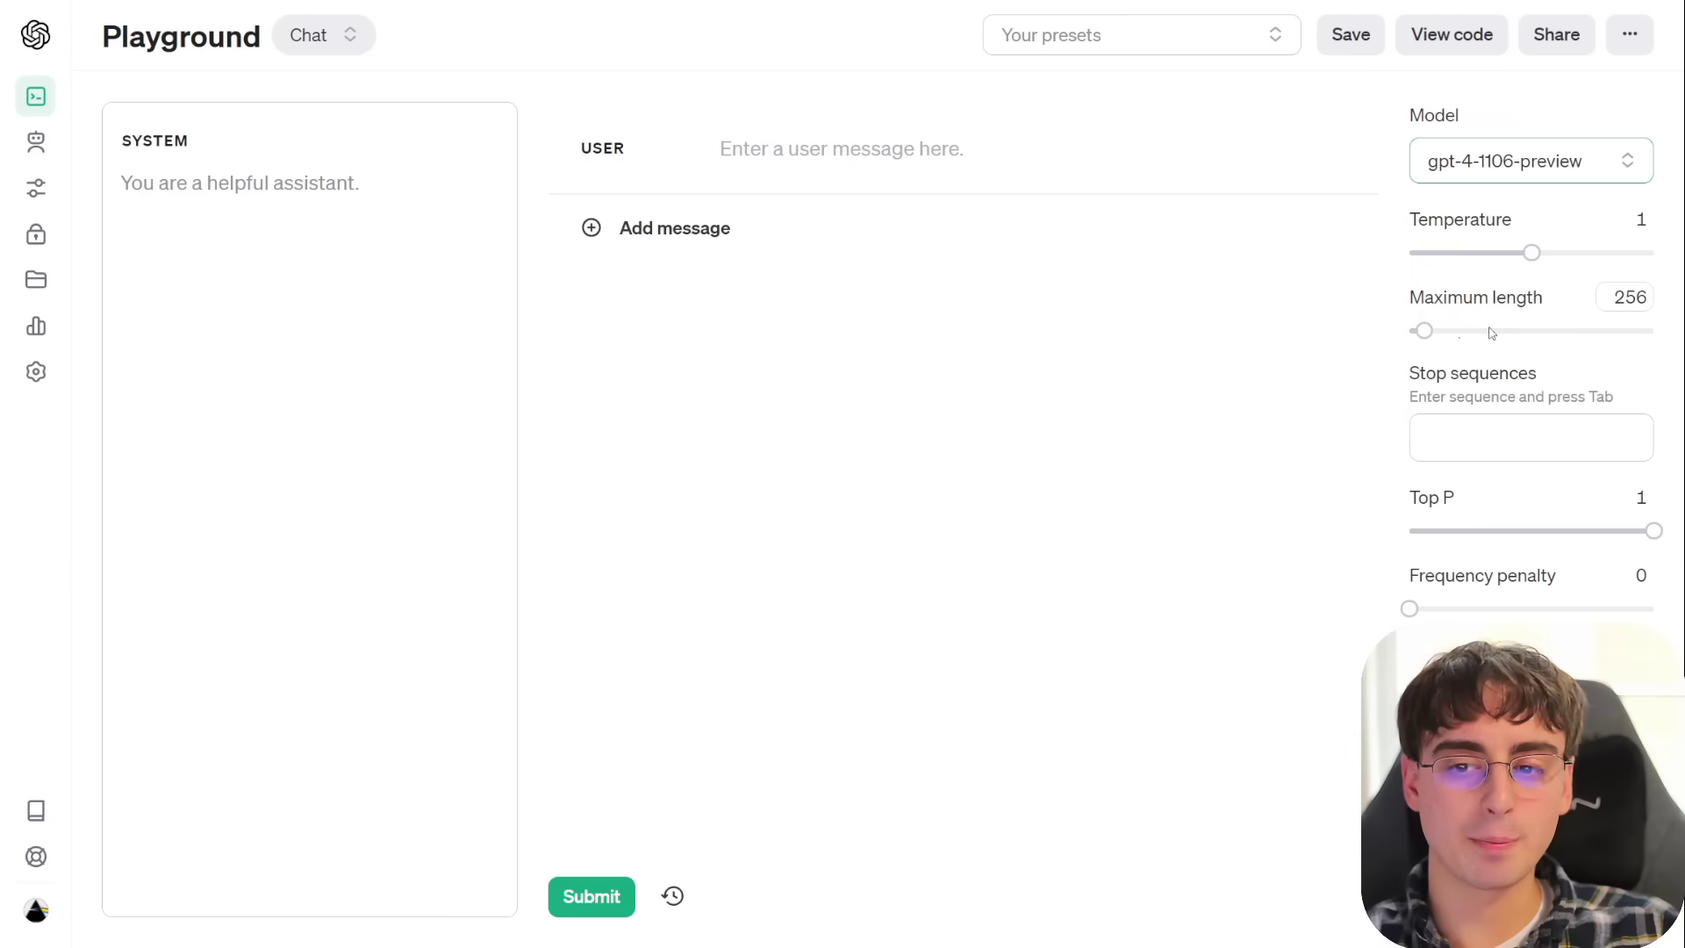
Step: In Playground, raise maximum length to 741 and submit the pasted drink-ingredients request
left_click_drag(1423, 330, 1454, 330)
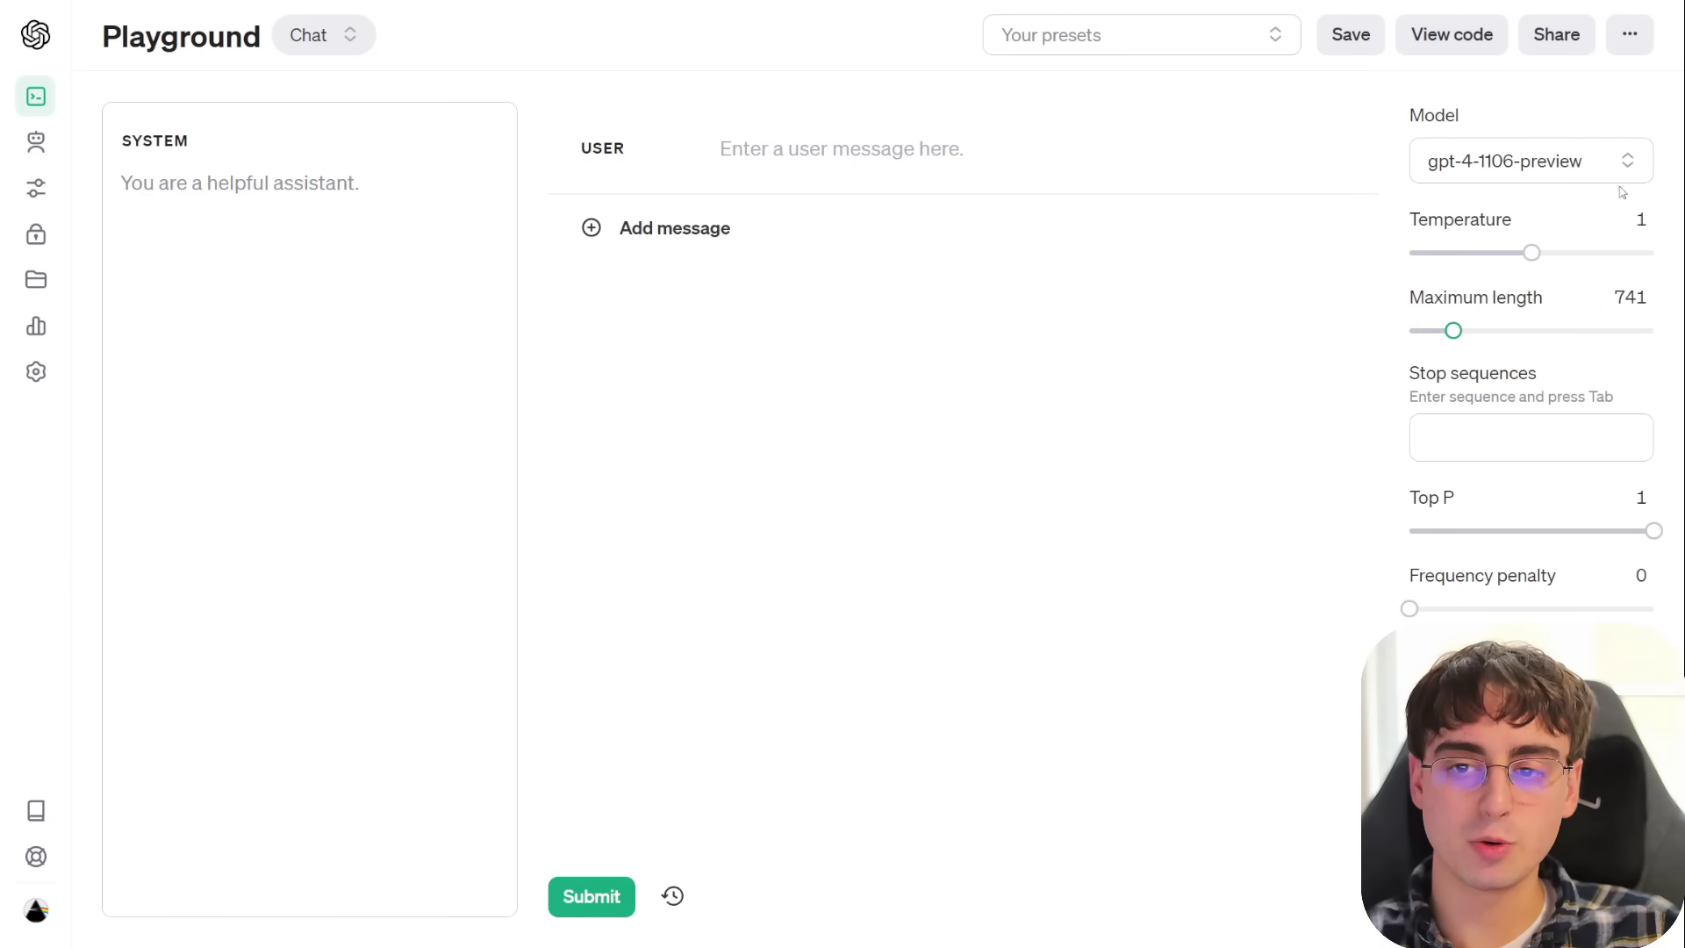
left_click(812, 172)
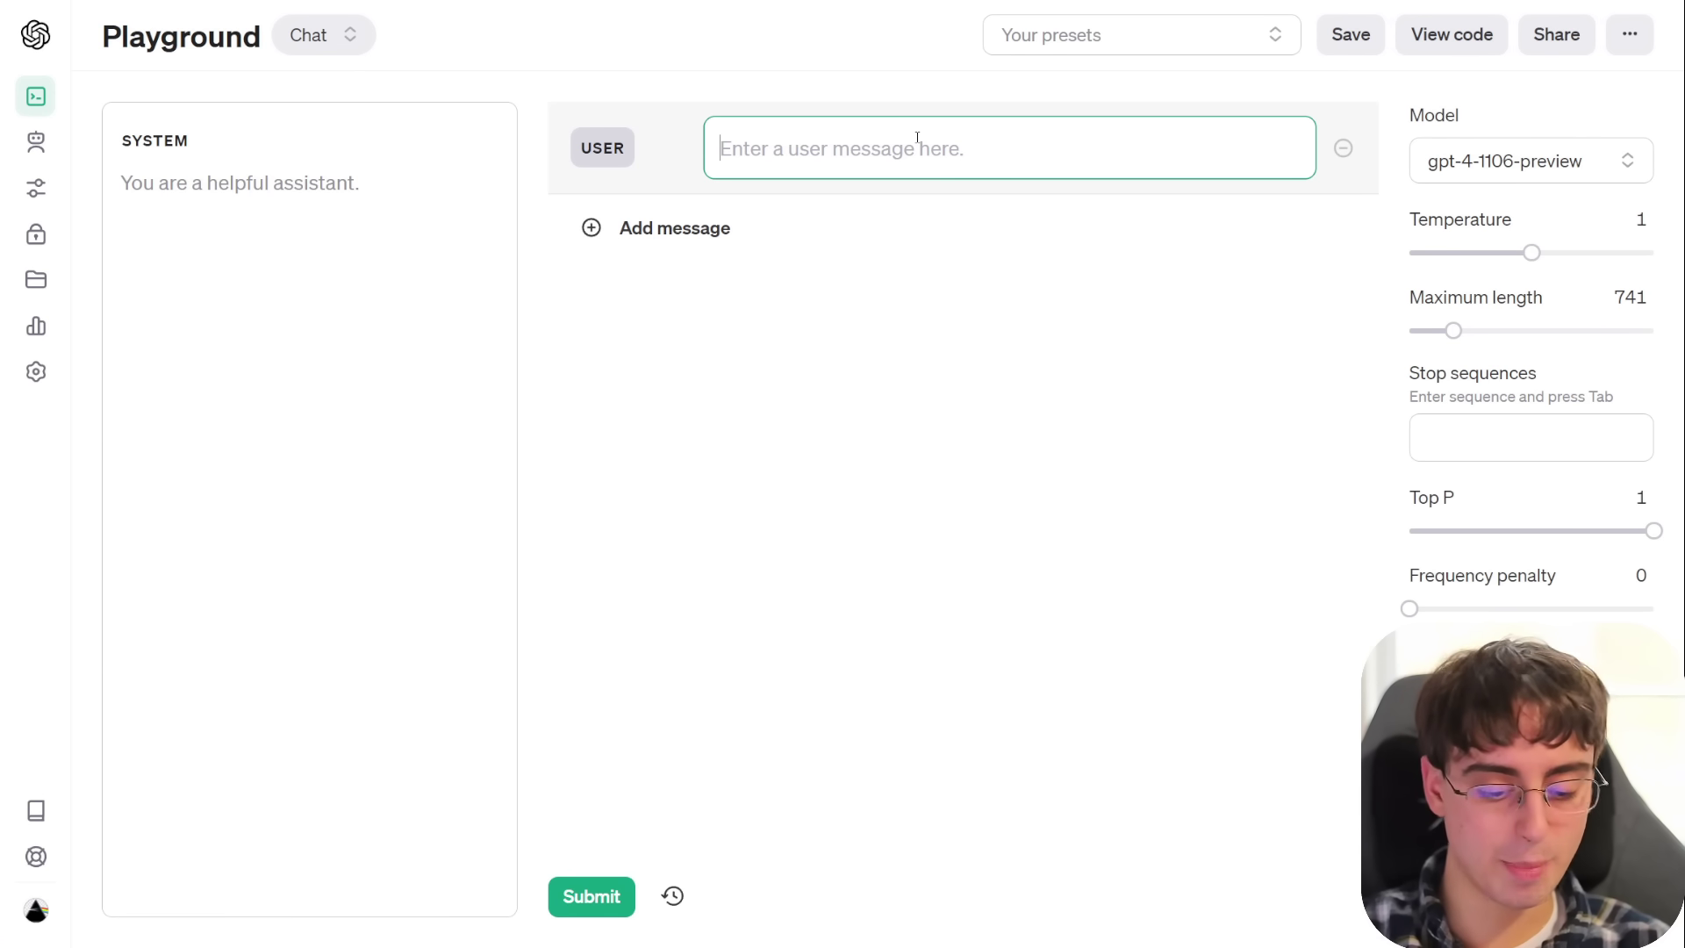
type("make me a potential drink with: lemon juice, pineapple juice, vodka, an opened cherry seltzer water, and a few starburst")
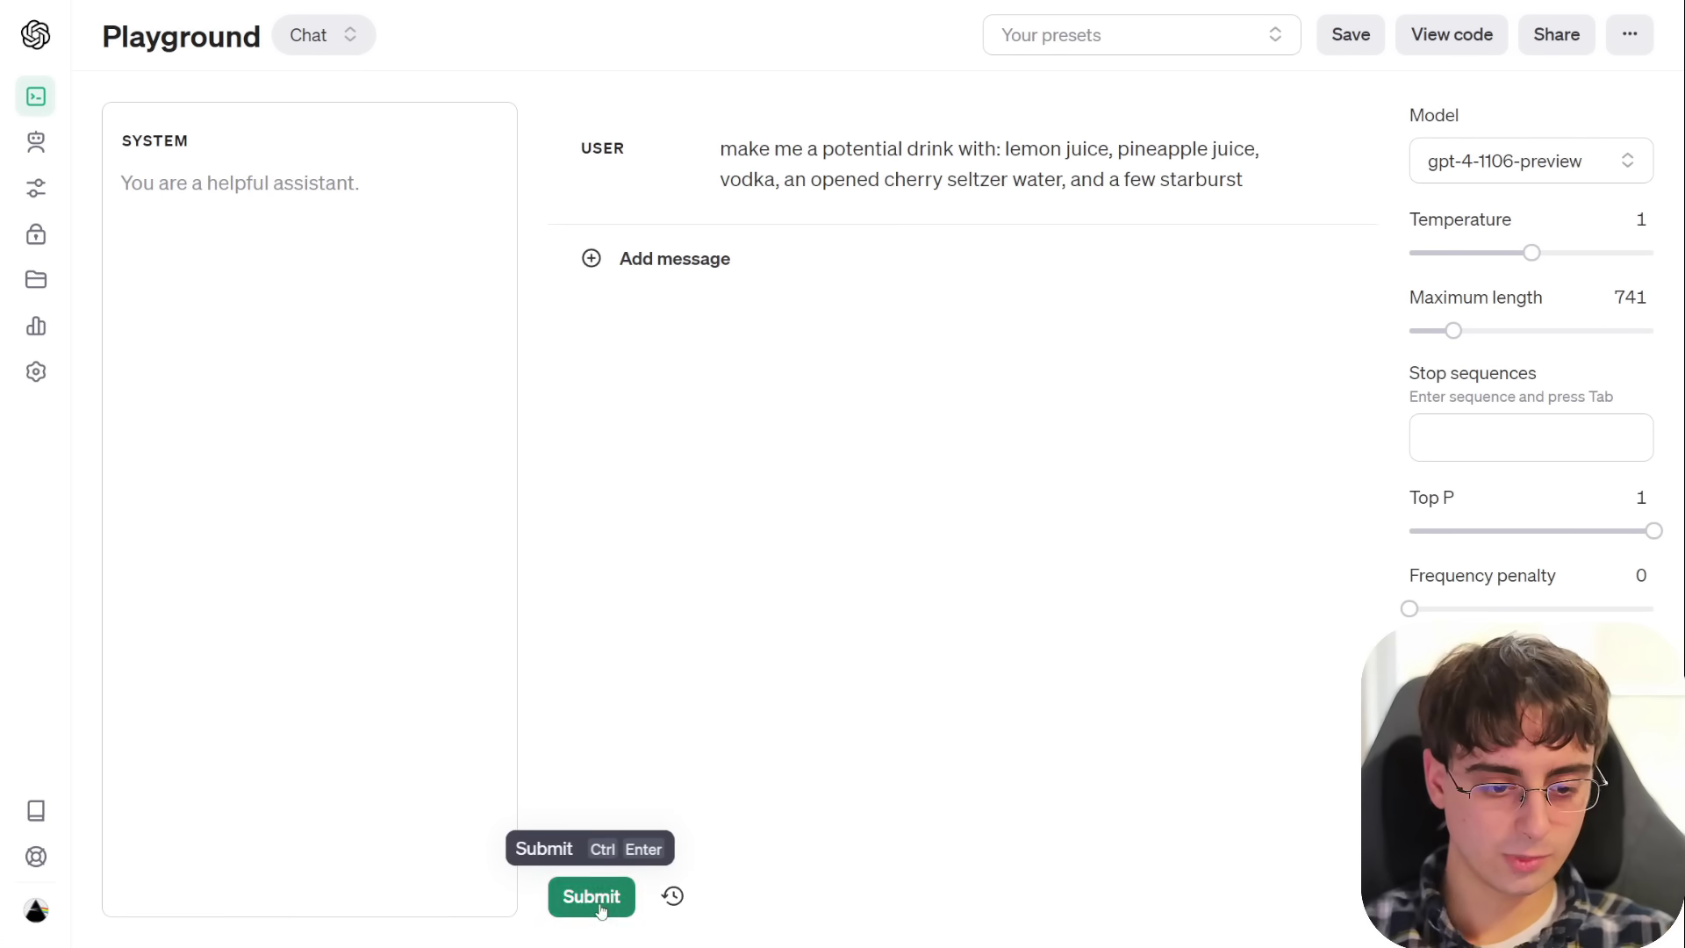
left_click(592, 896)
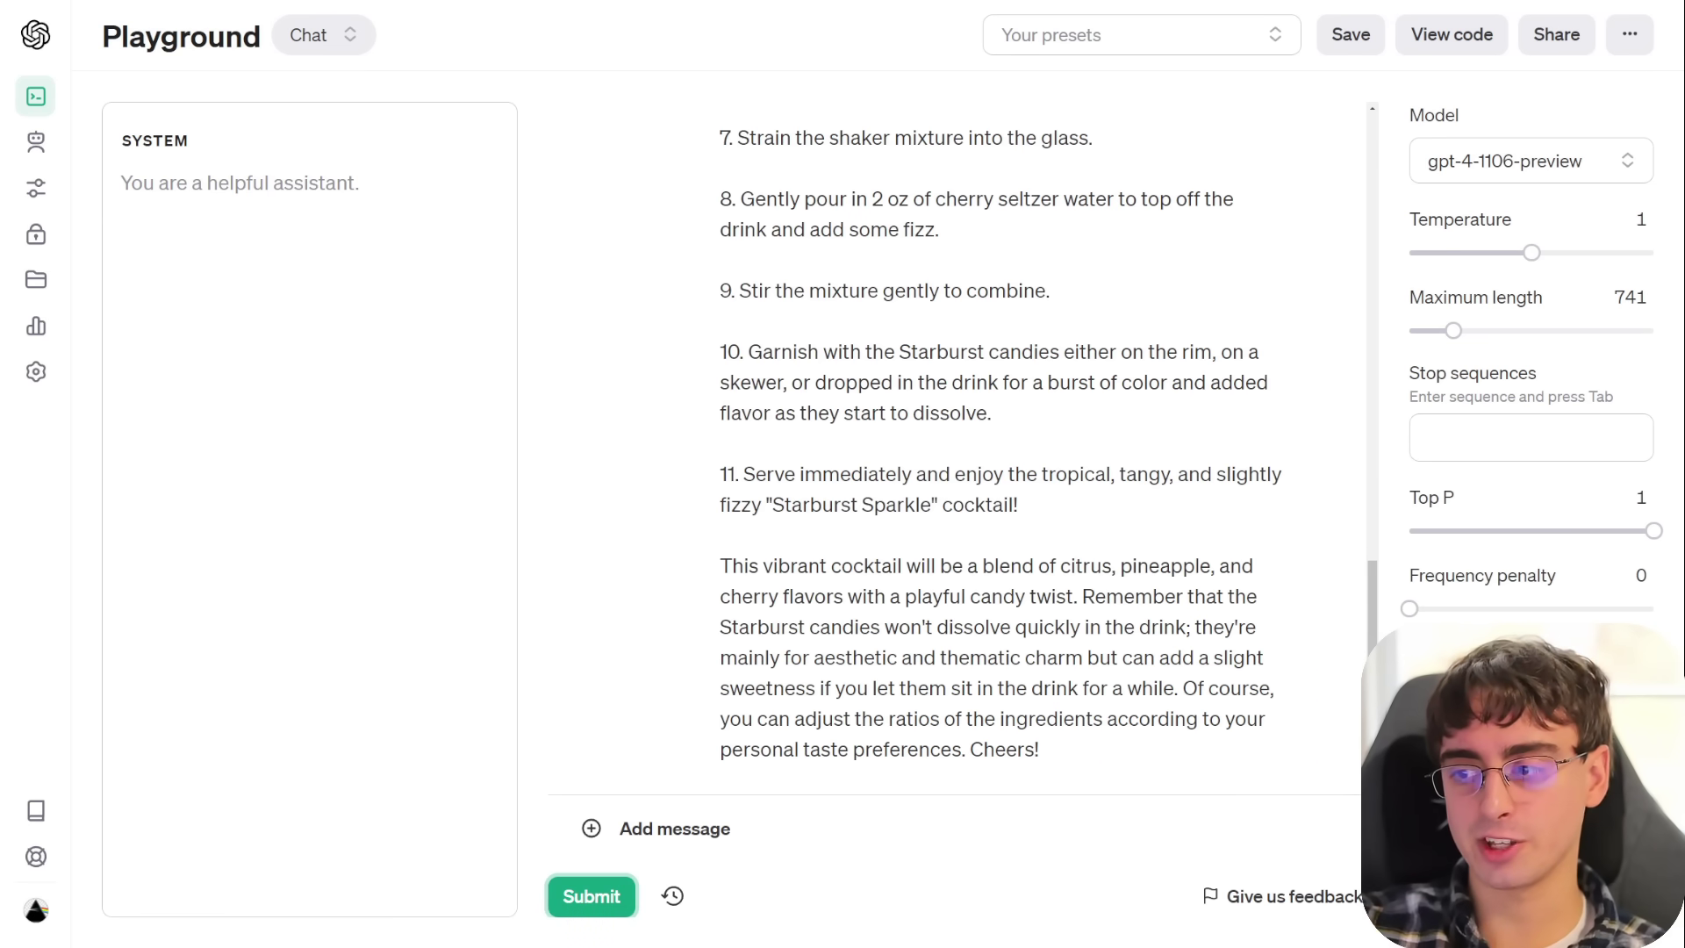
left_click_drag(1373, 627, 1392, 162)
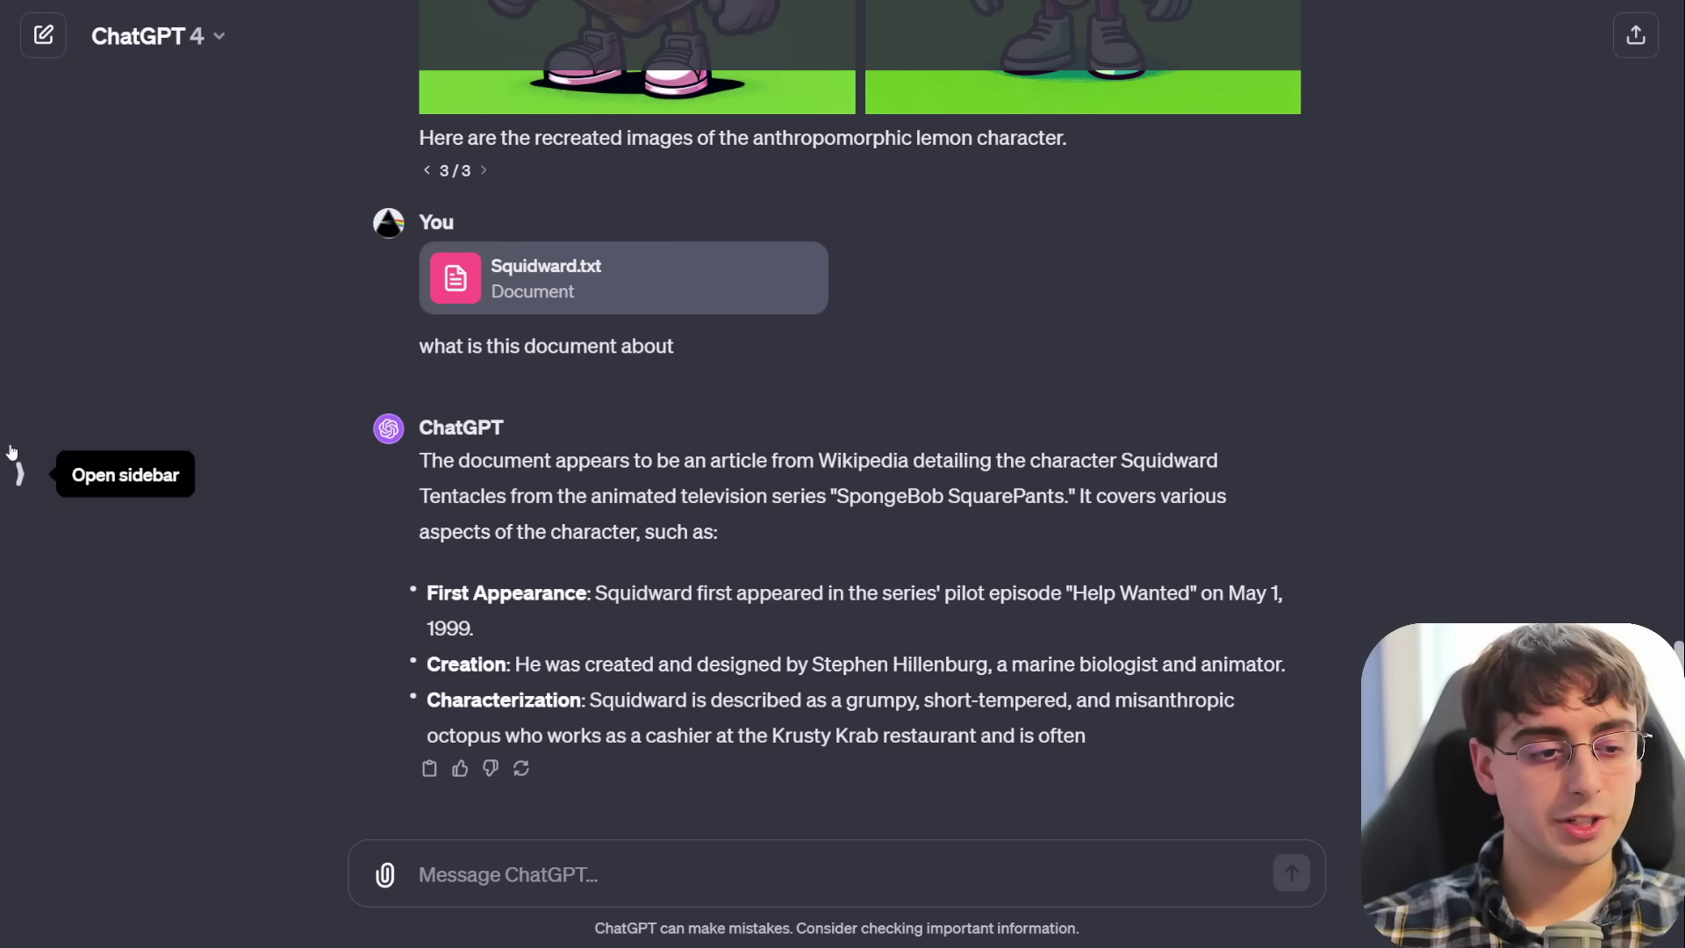
Step: Toggle the sidebar, start a new empty chat, and open the account menu
left_click(19, 473)
left_click(351, 474)
left_click(19, 474)
left_click(351, 474)
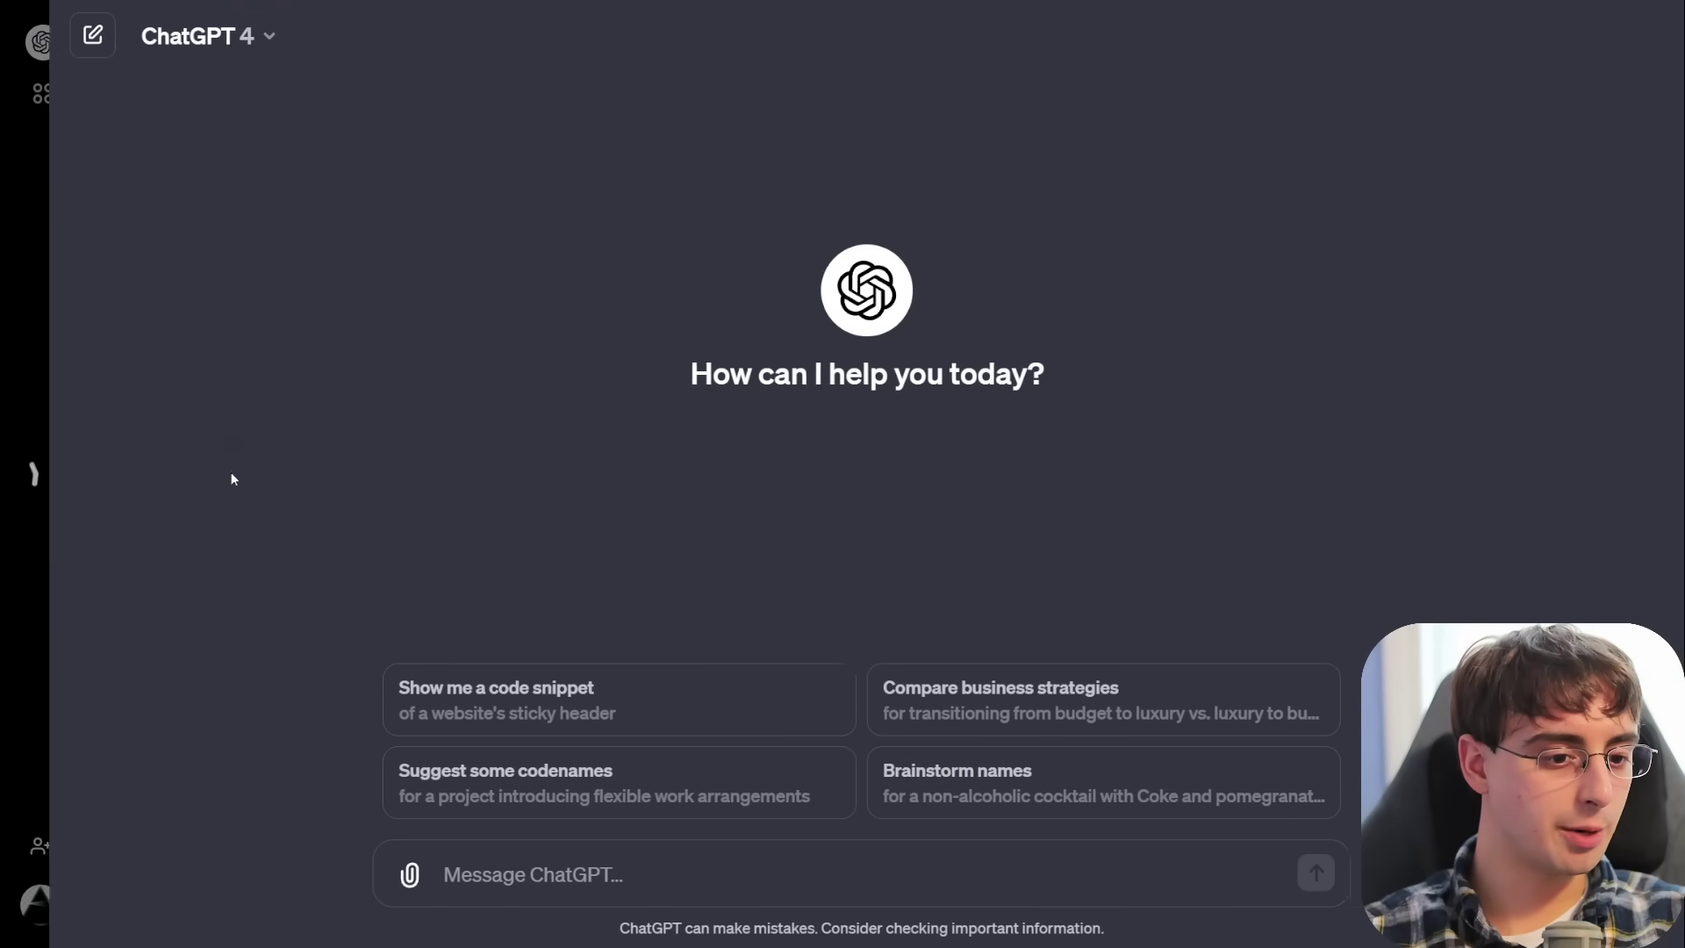
left_click(20, 474)
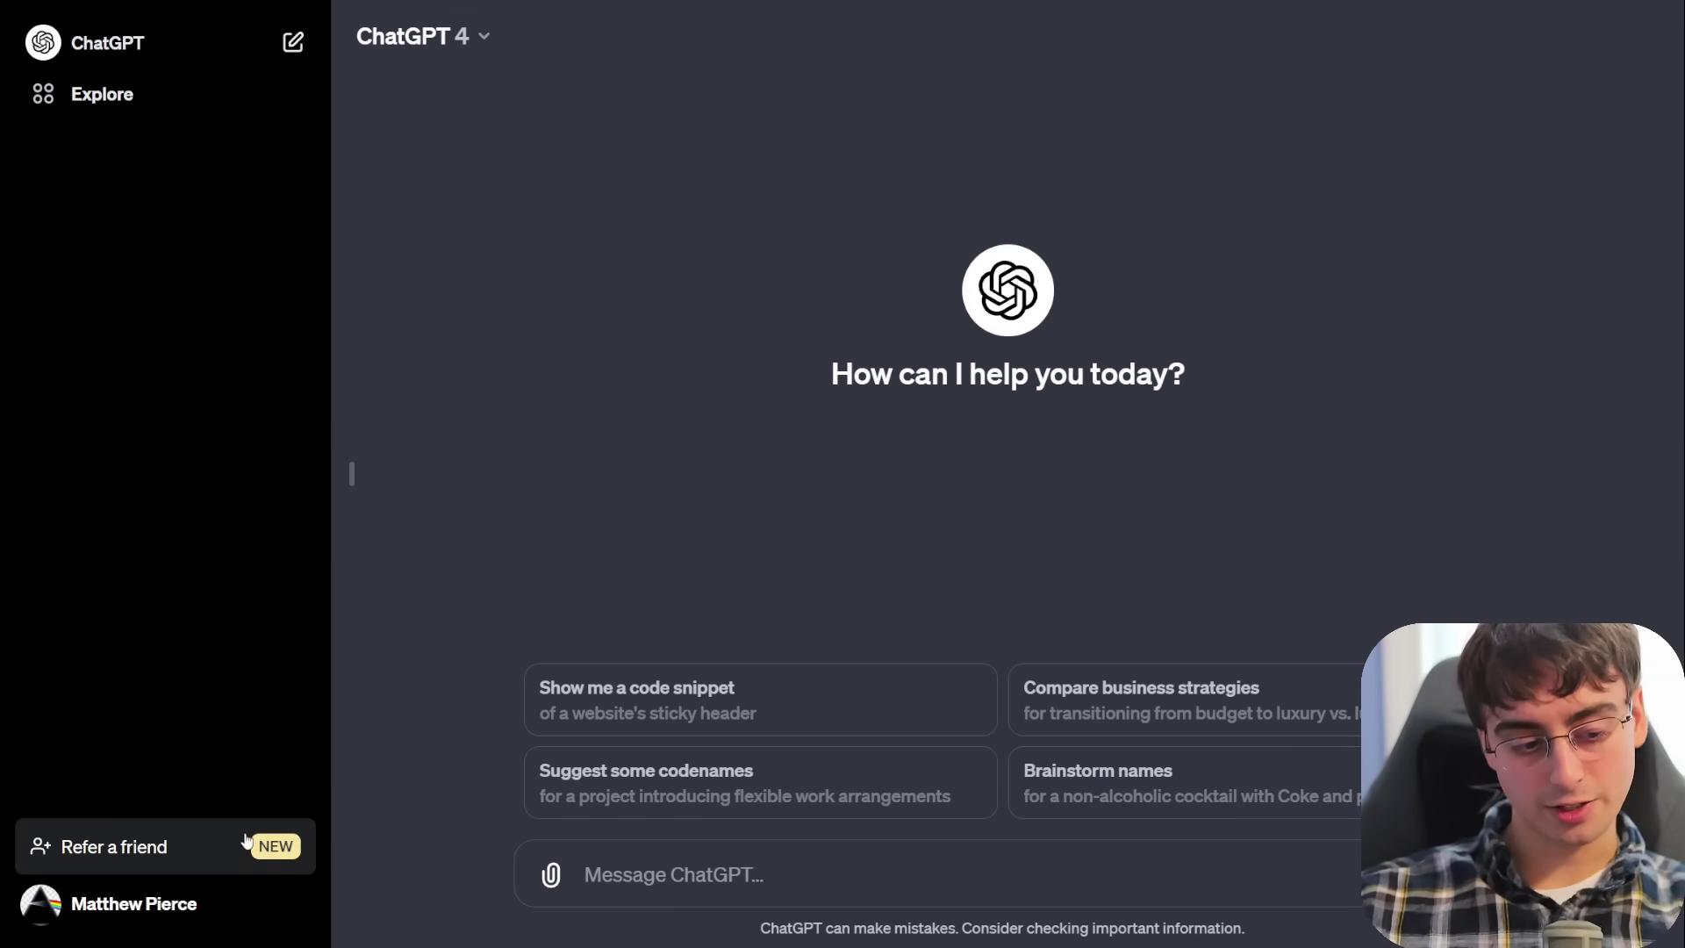
left_click(220, 926)
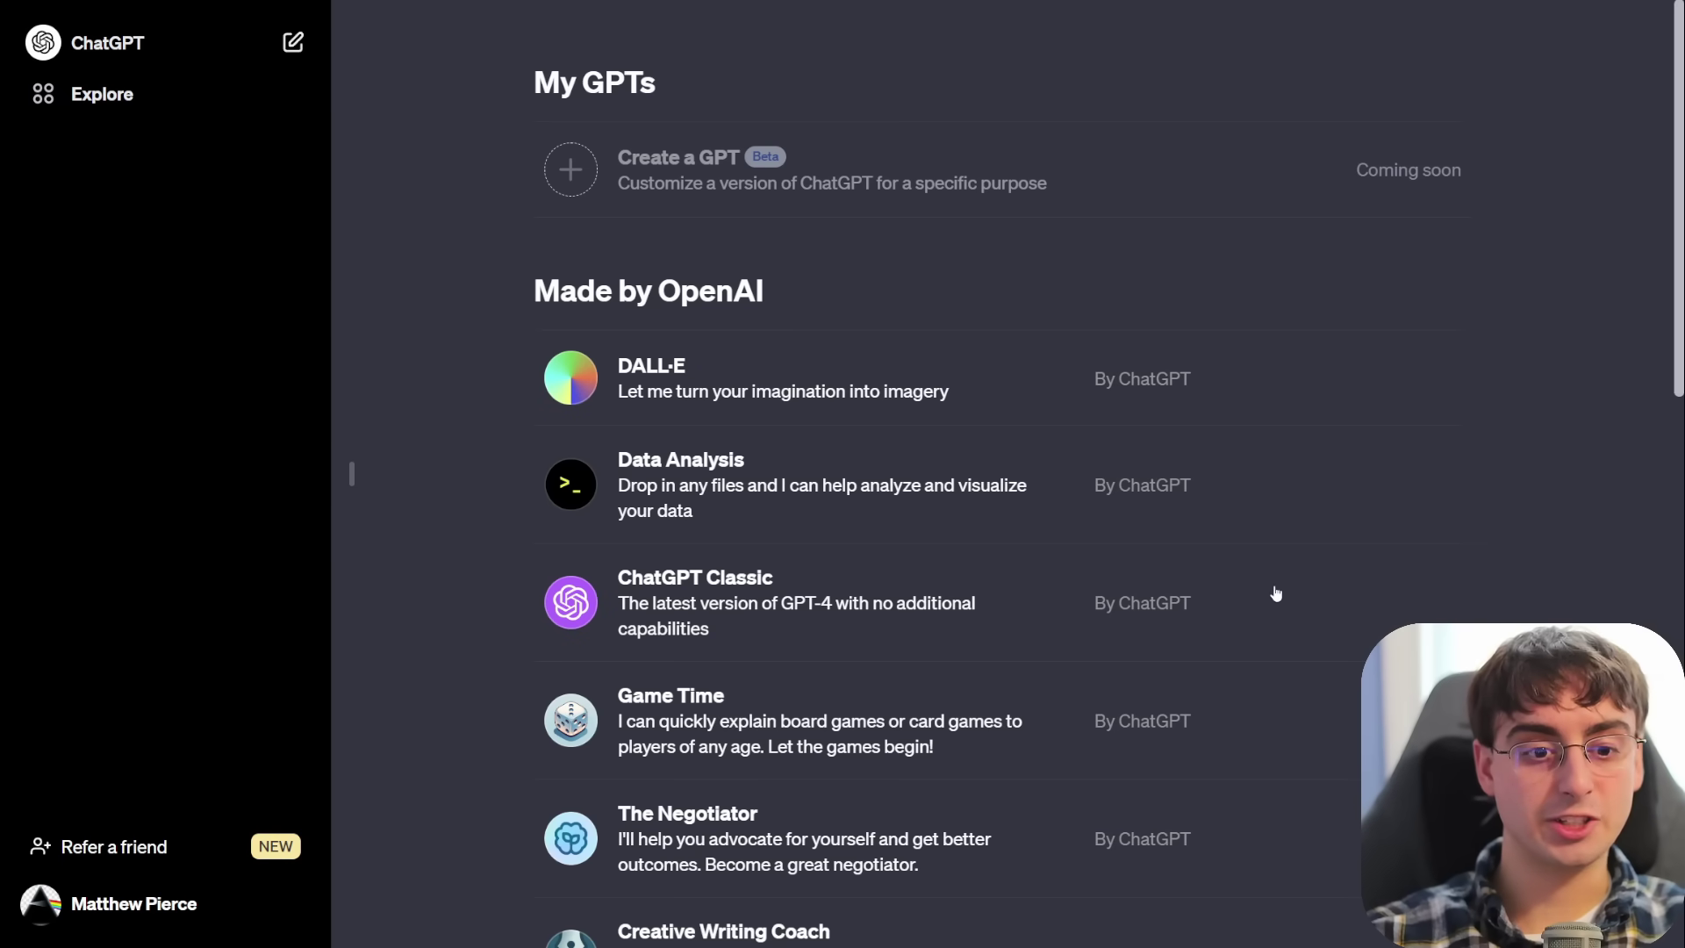
Step: Scroll down through the Made by OpenAI GPT list on Explore and back up to the top
scroll(1279, 553, "down", 9)
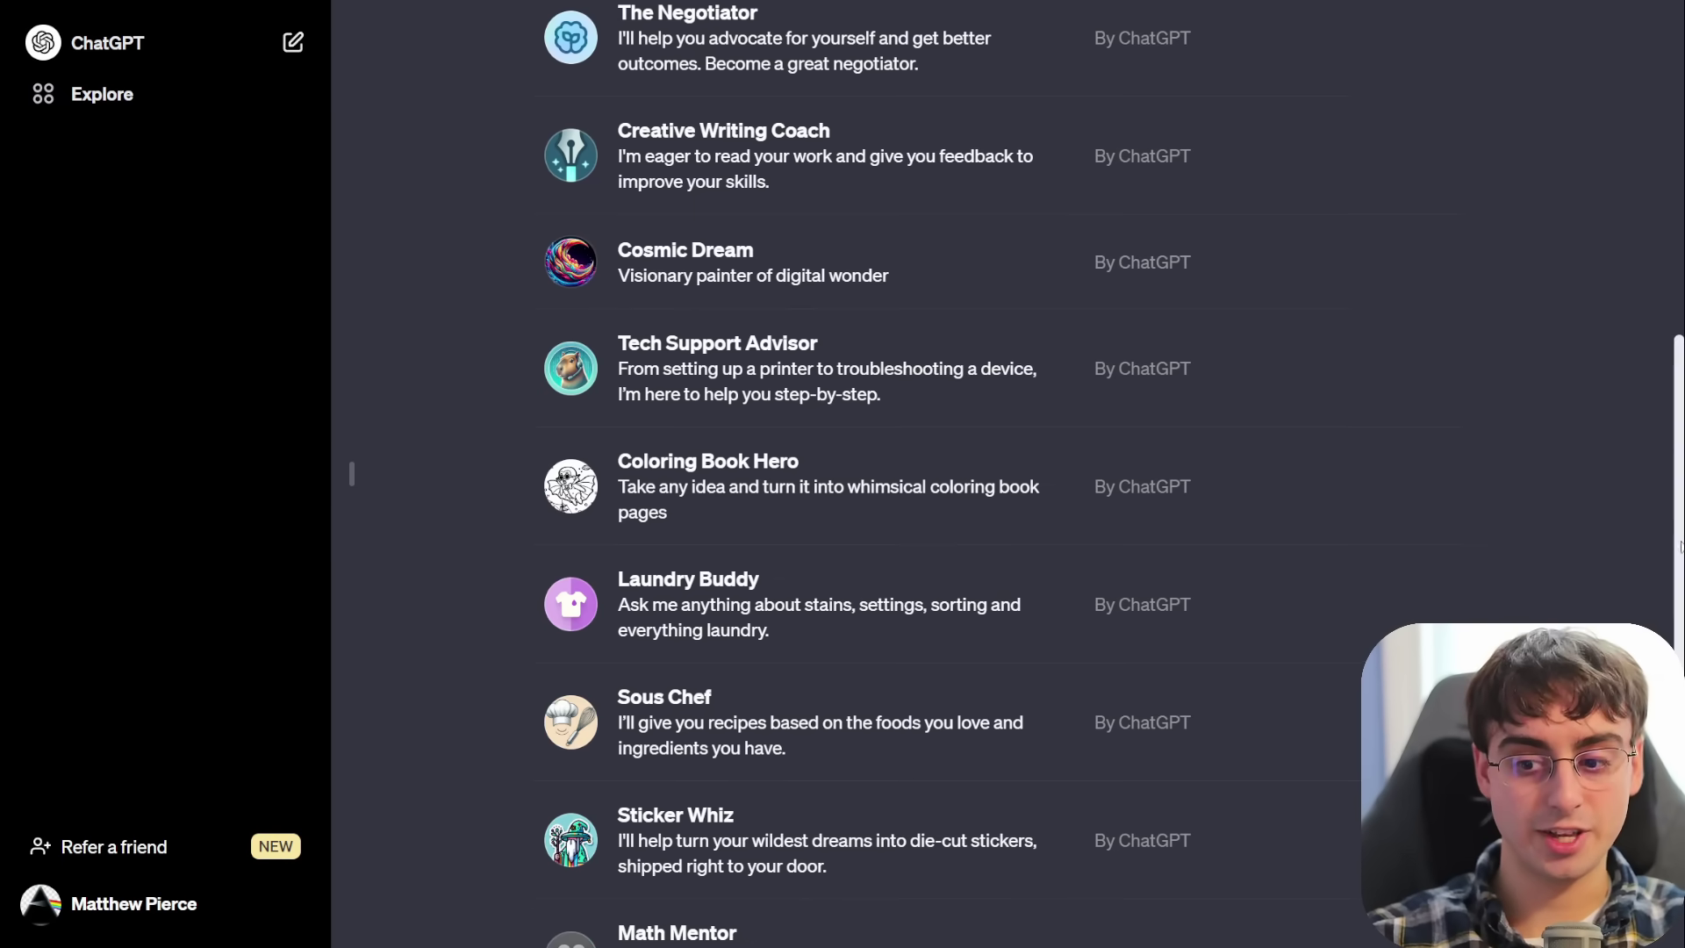
scroll(1680, 546, "down", 6)
scroll(1649, 750, "up", 15)
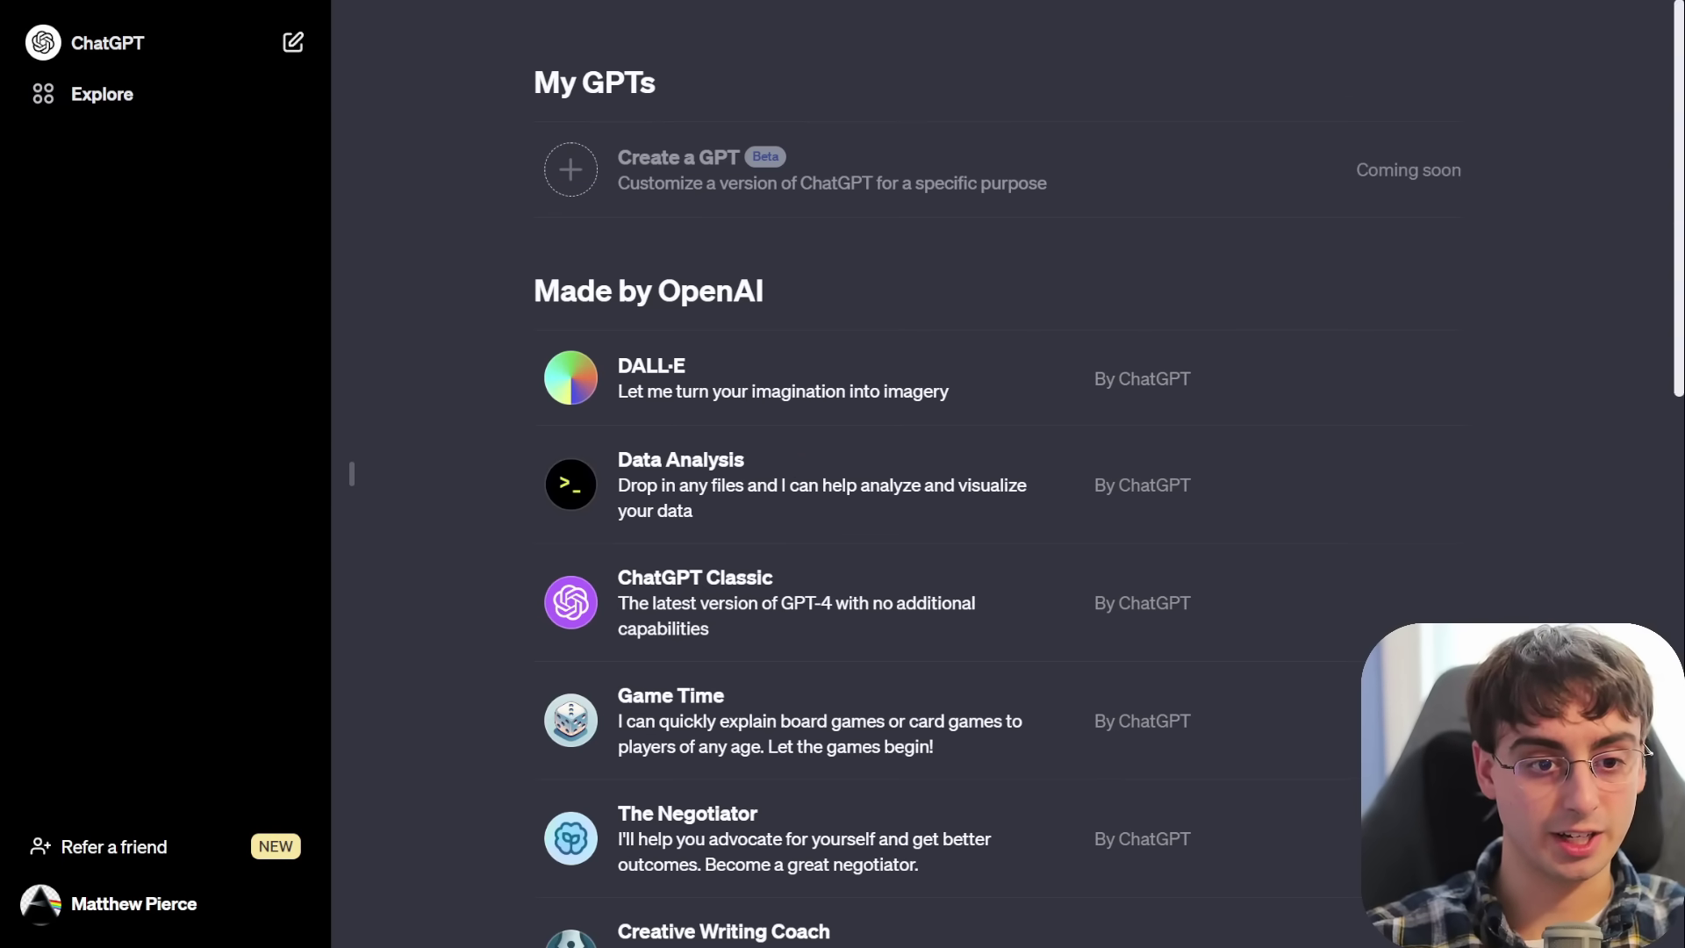
scroll(1650, 386, "down", 3)
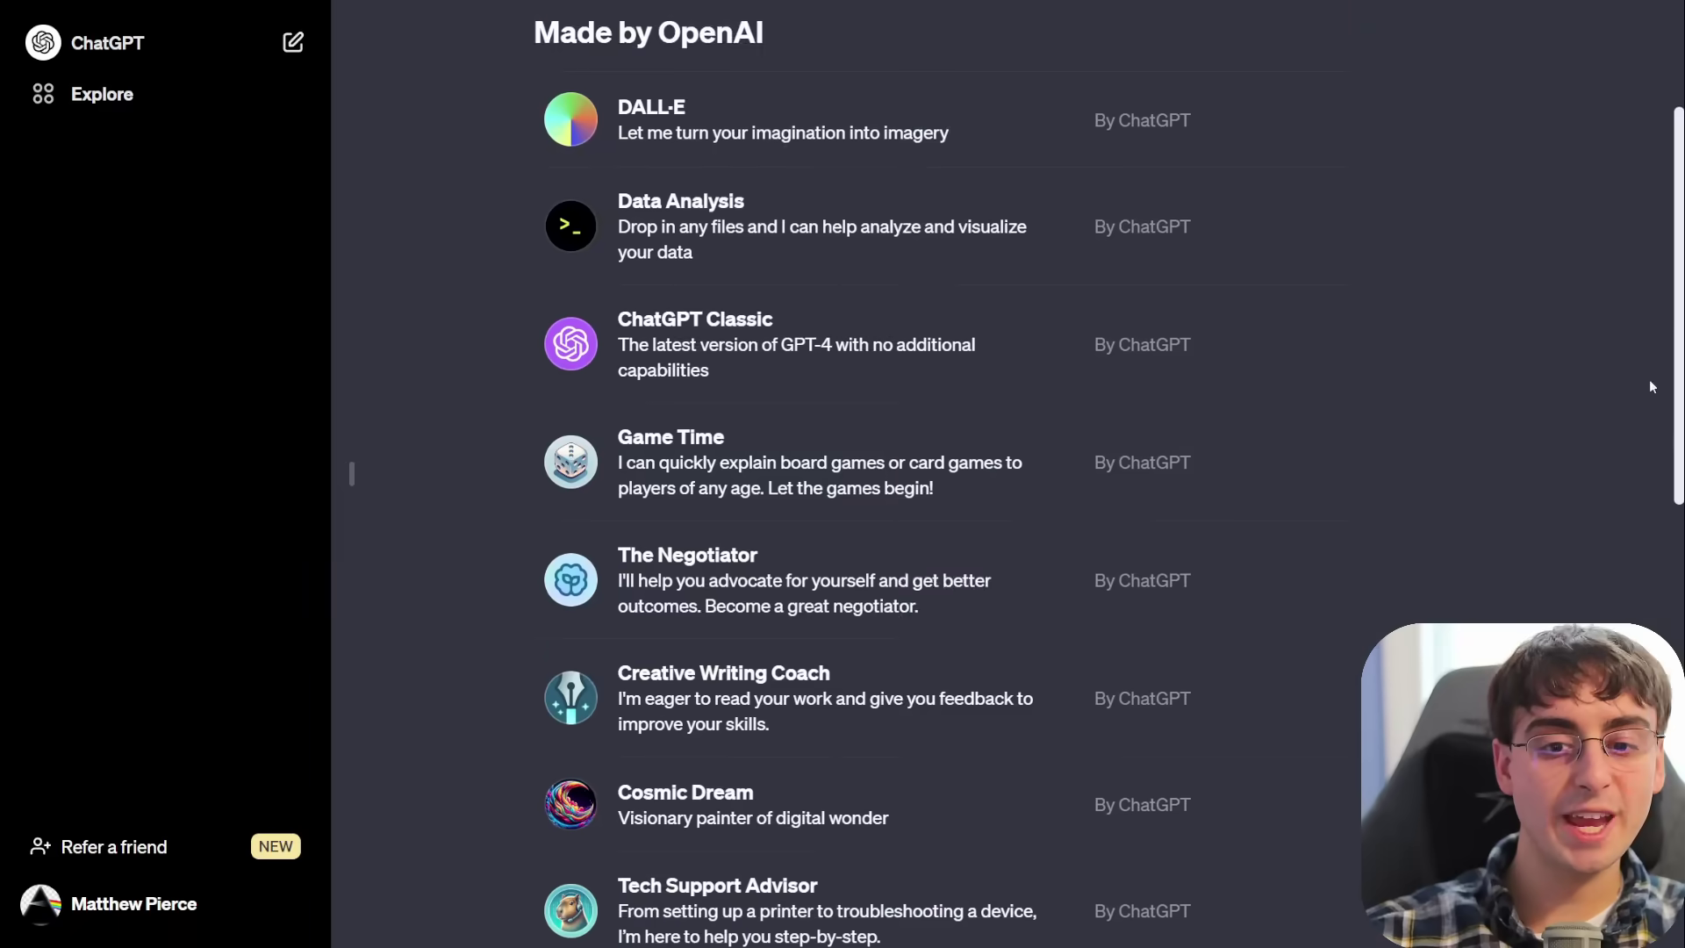
scroll(1650, 386, "down", 12)
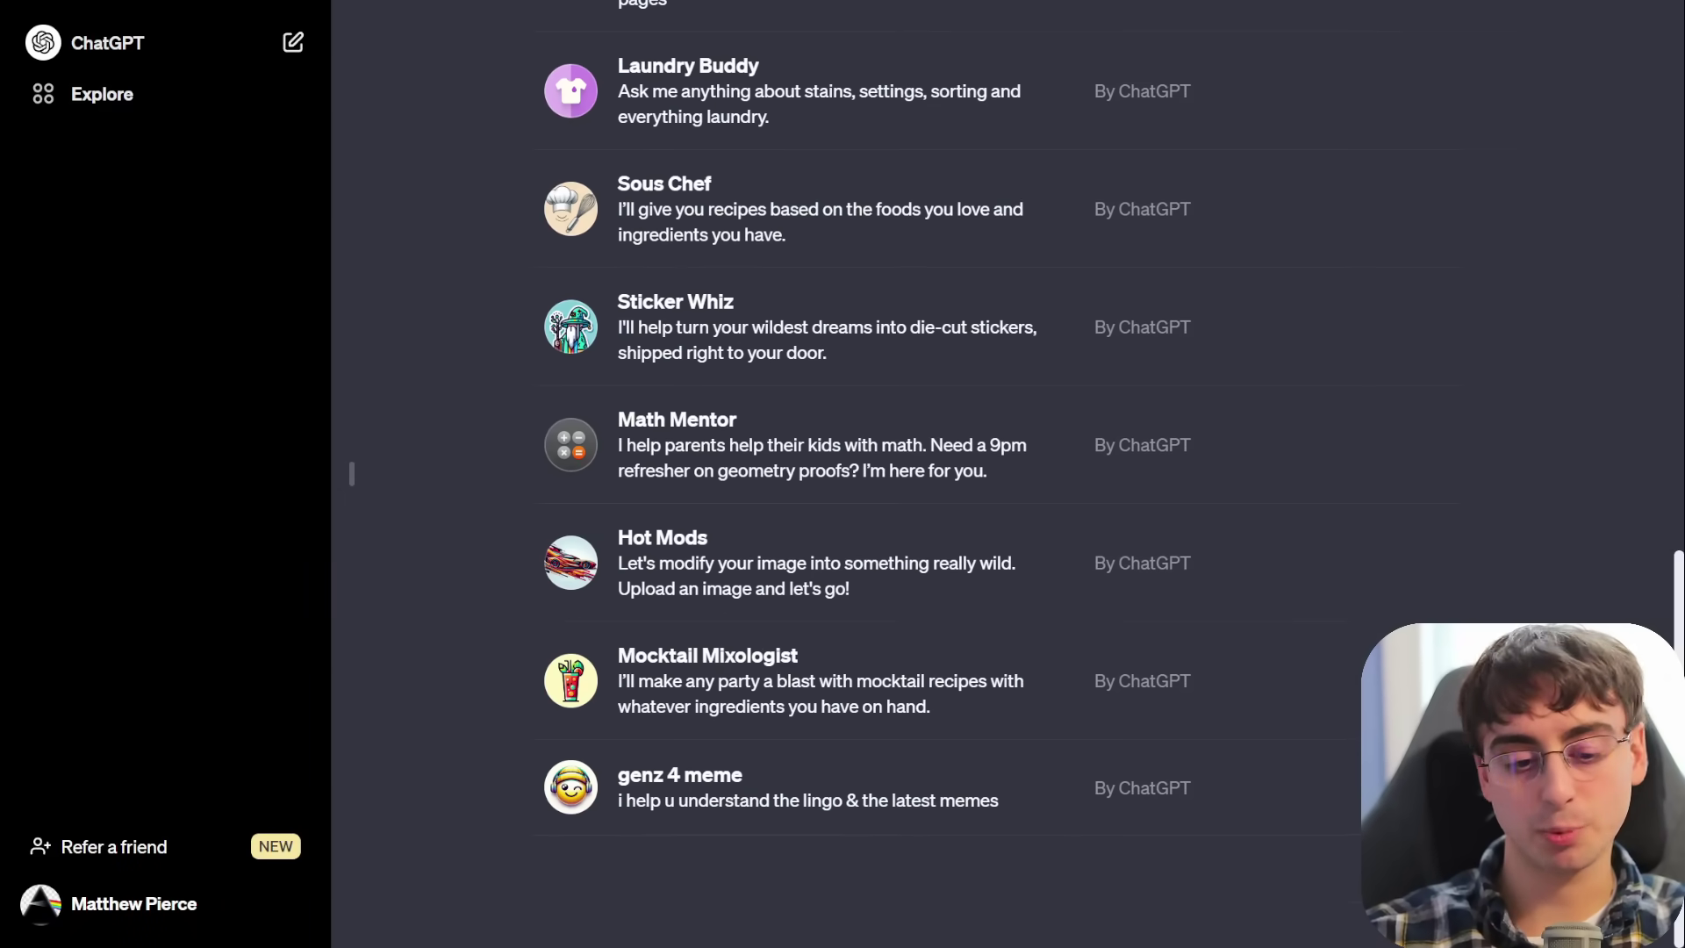
scroll(1643, 165, "up", 13)
mouse_move(663, 184)
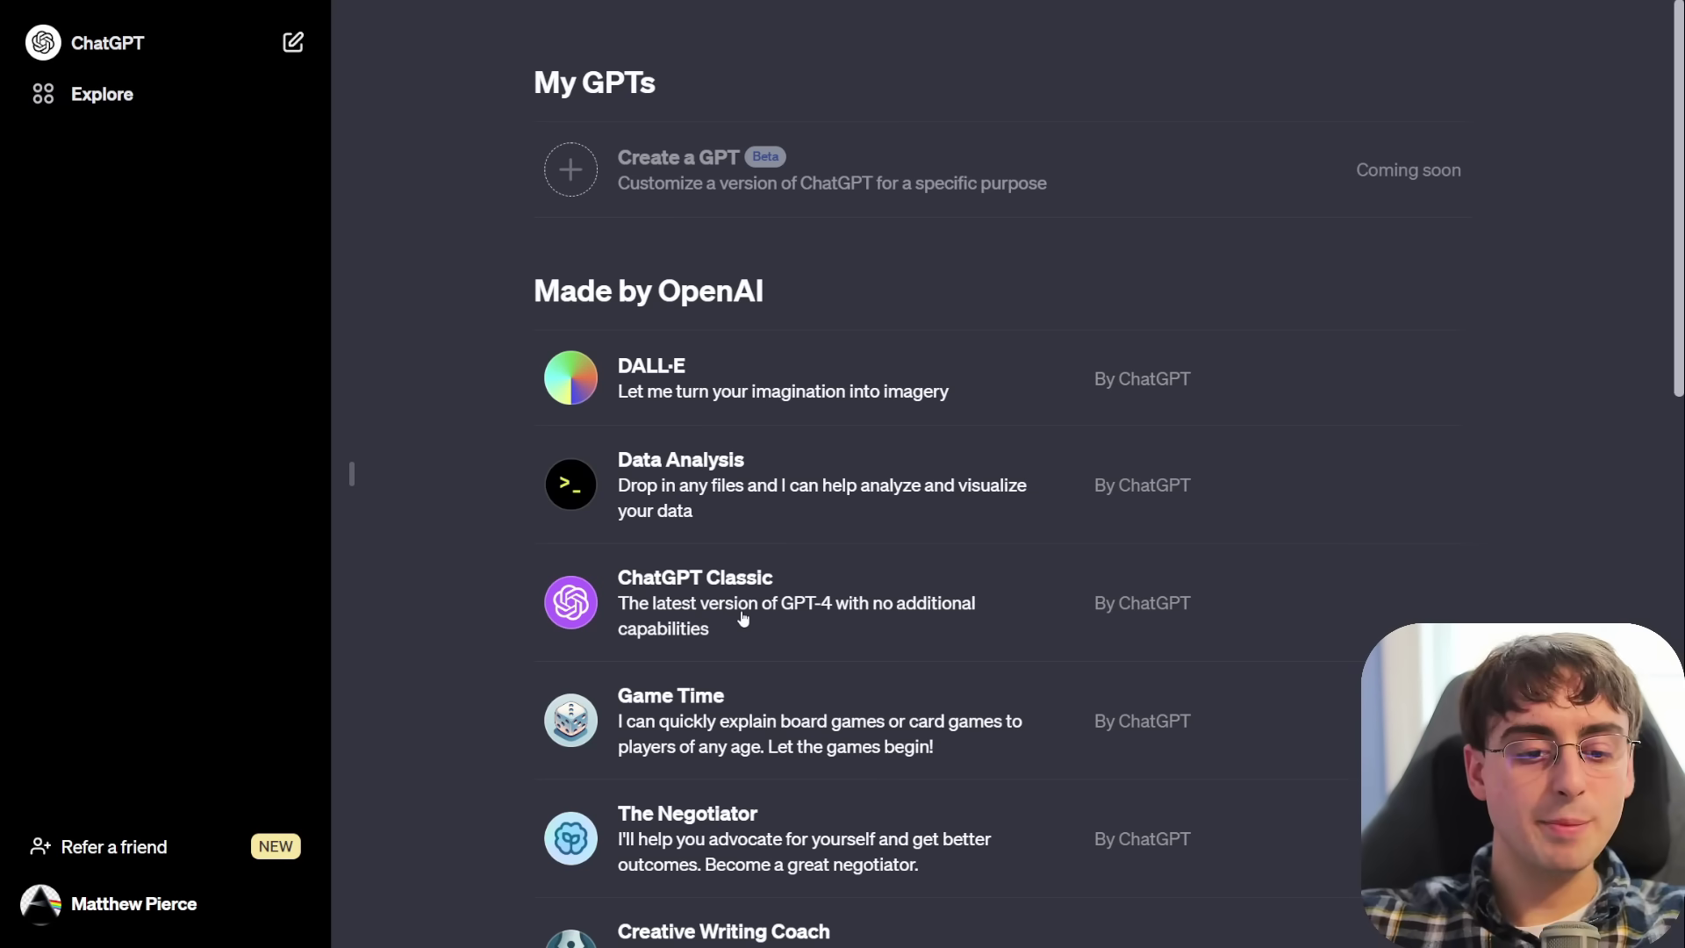
scroll(849, 575, "down", 3)
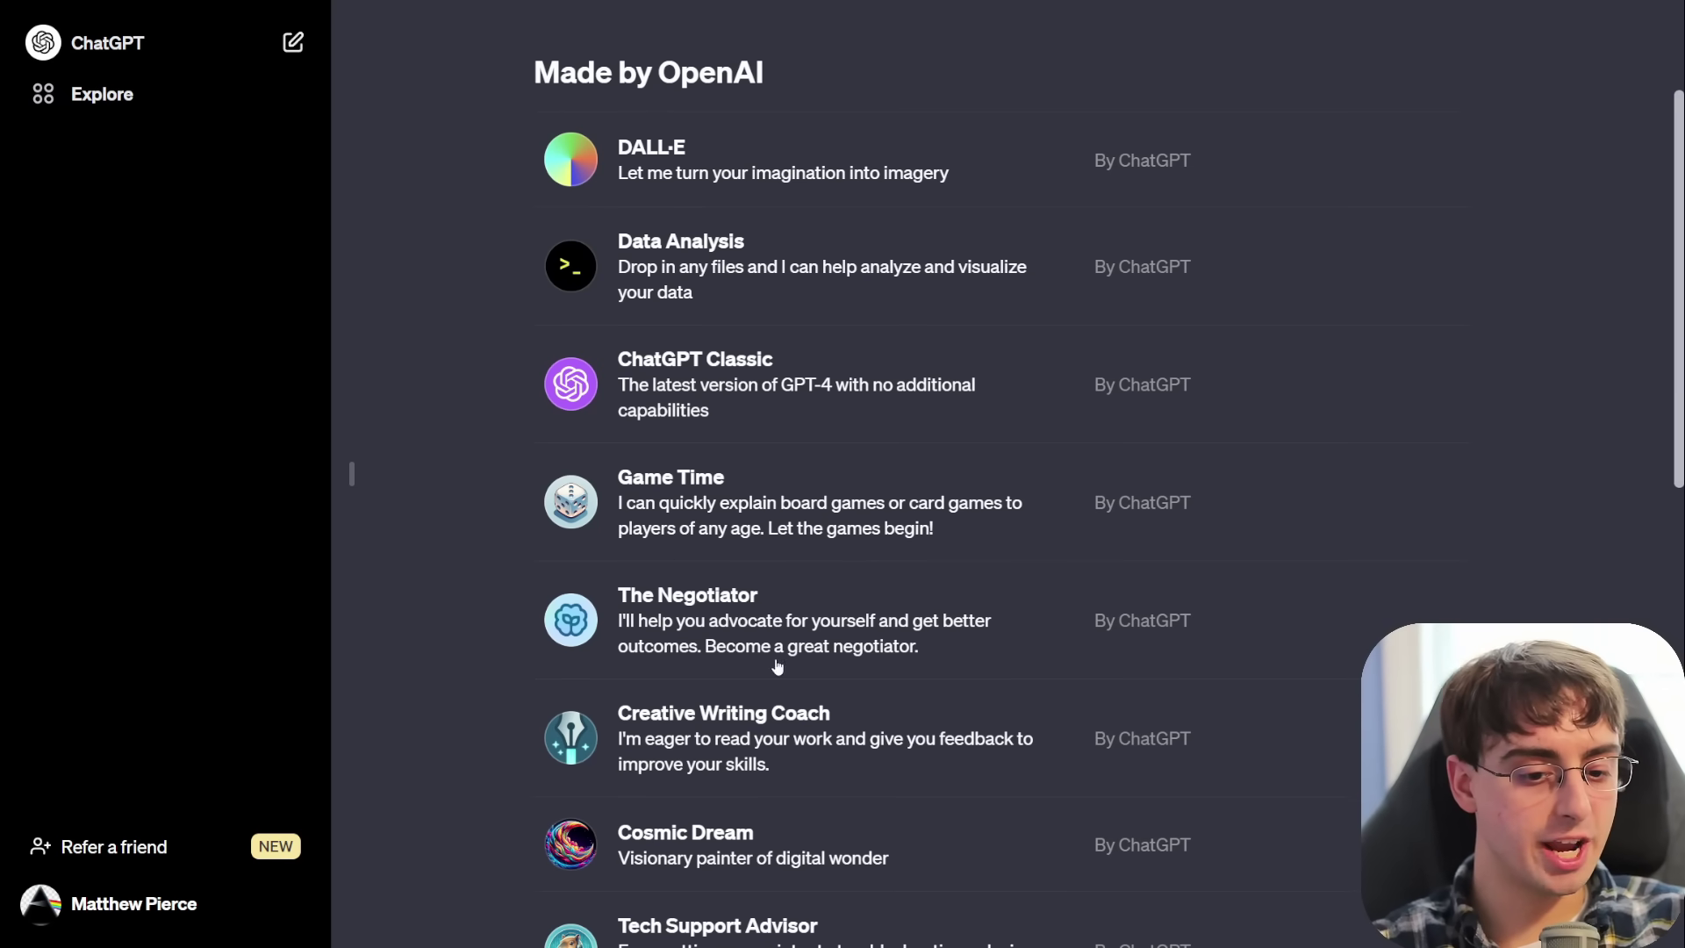
scroll(726, 610, "down", 2)
scroll(772, 680, "down", 2)
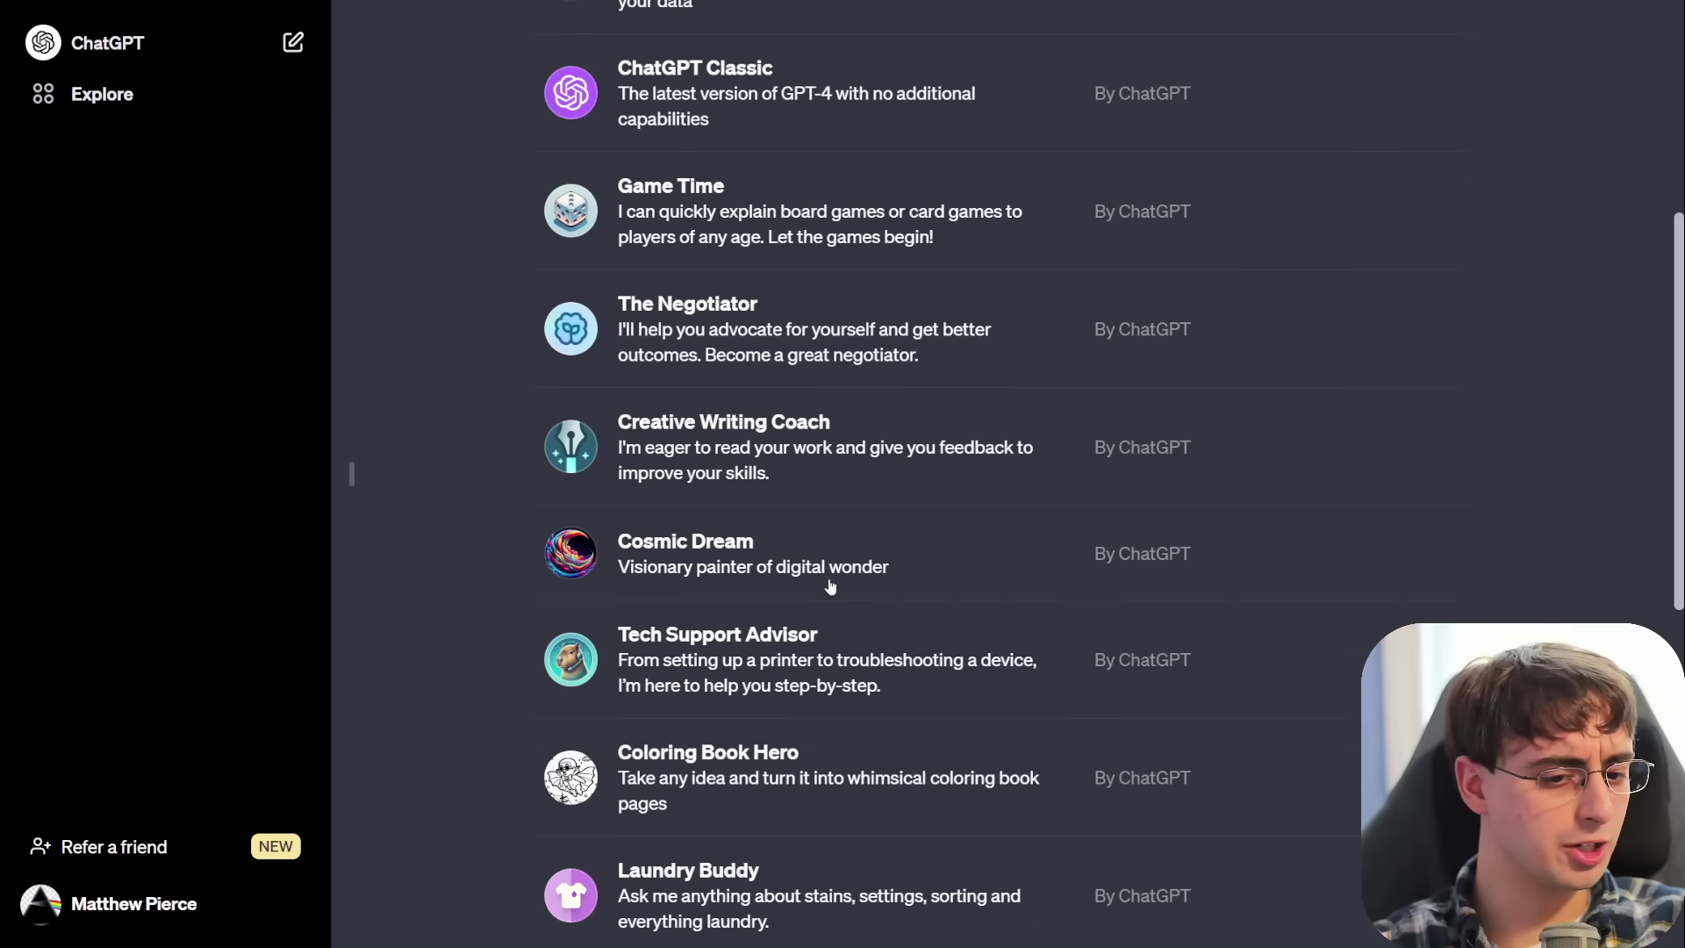
scroll(816, 571, "down", 2)
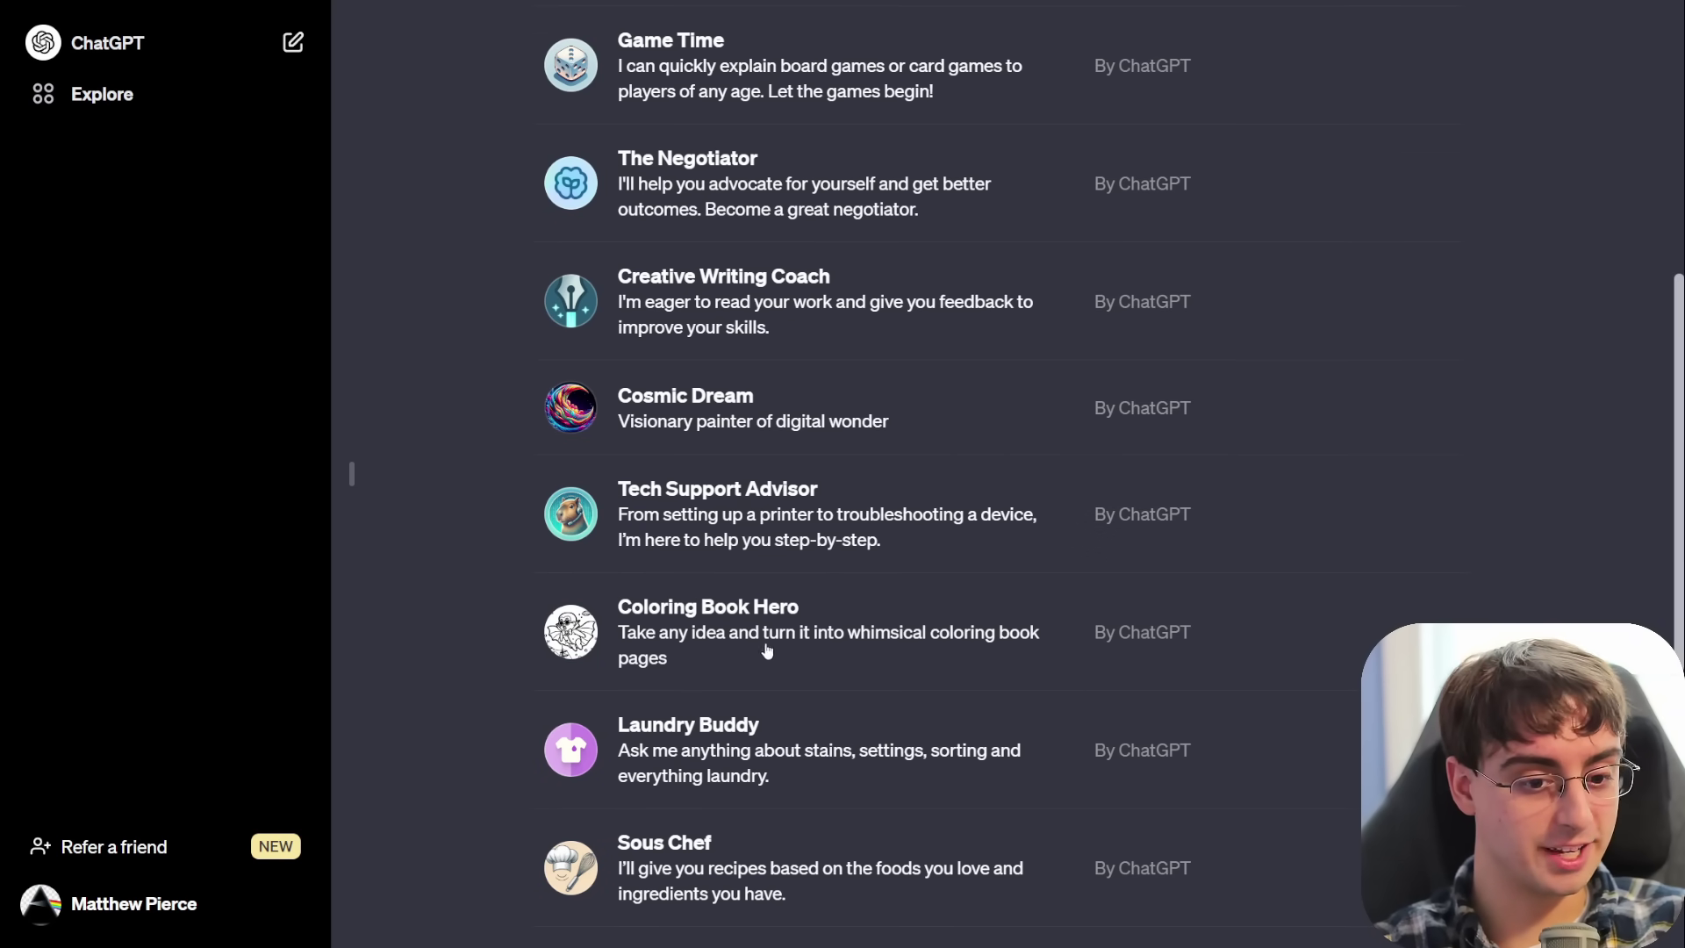
scroll(742, 651, "down", 2)
scroll(725, 639, "down", 3)
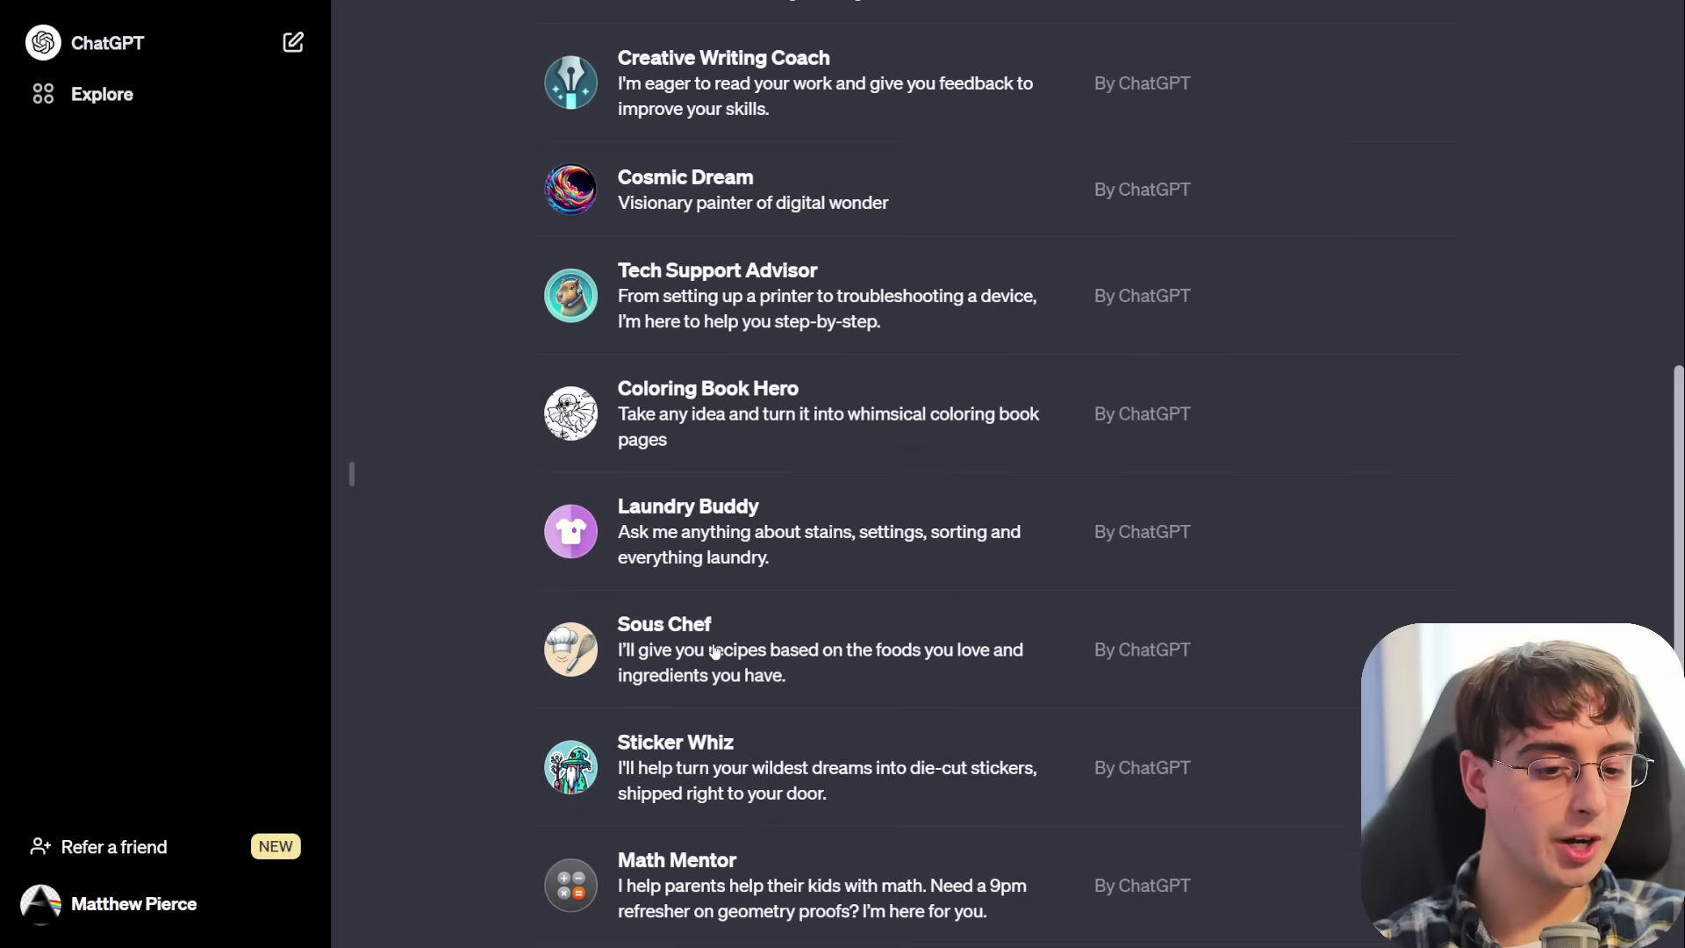
scroll(773, 651, "down", 2)
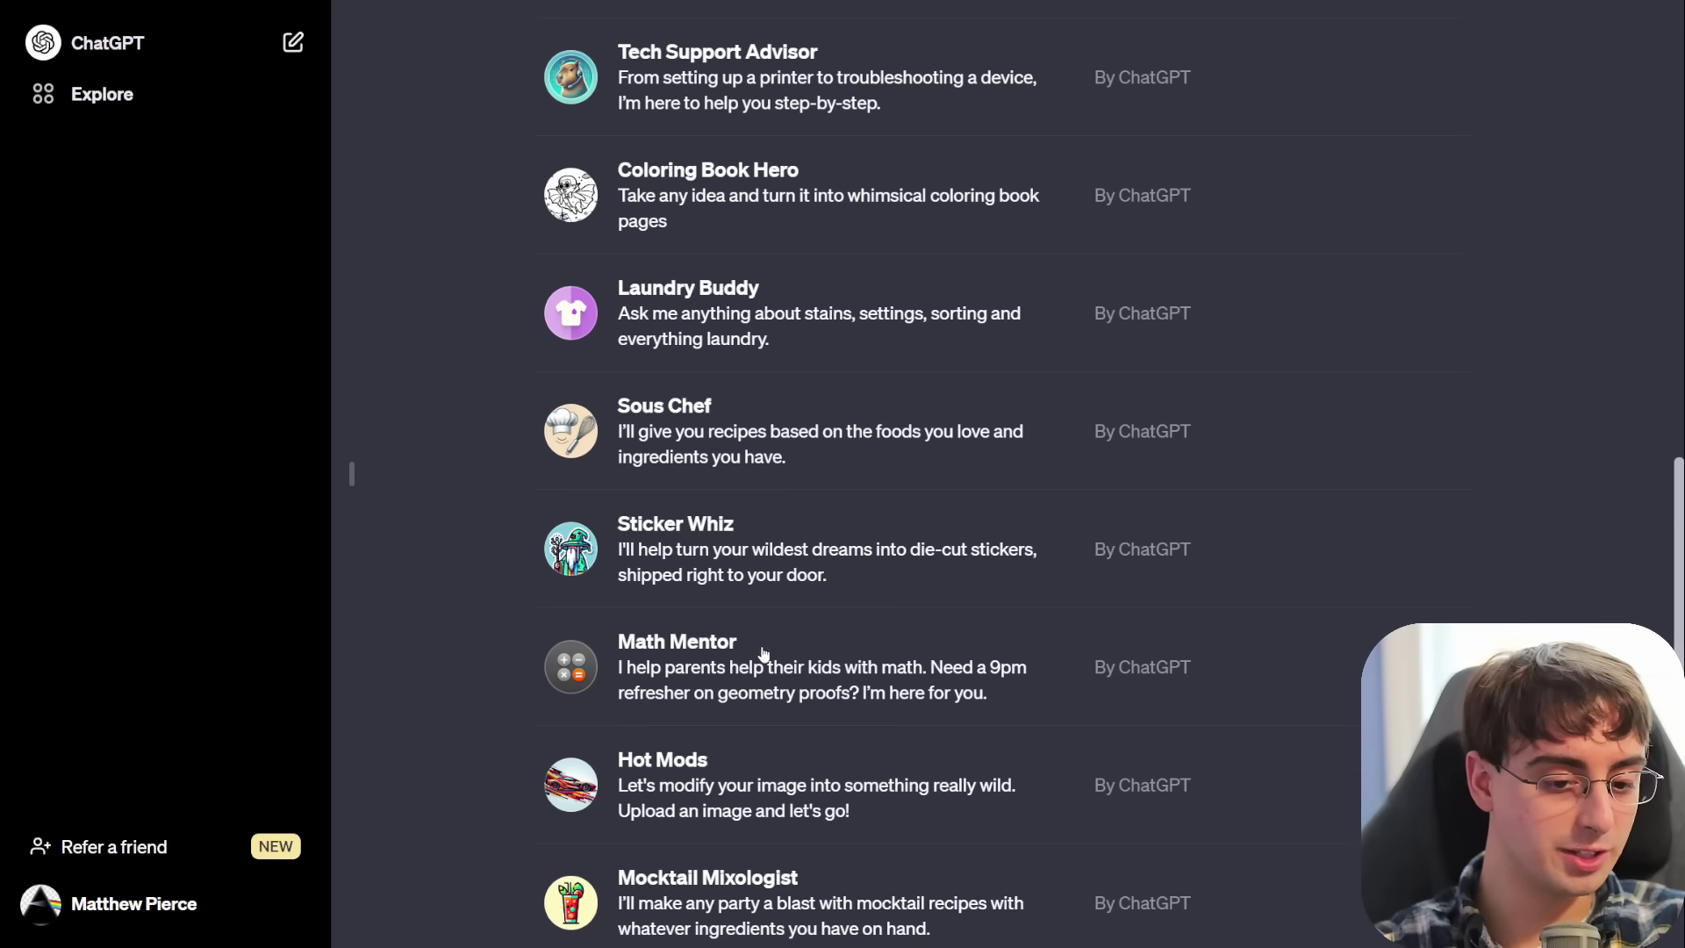
scroll(752, 669, "down", 2)
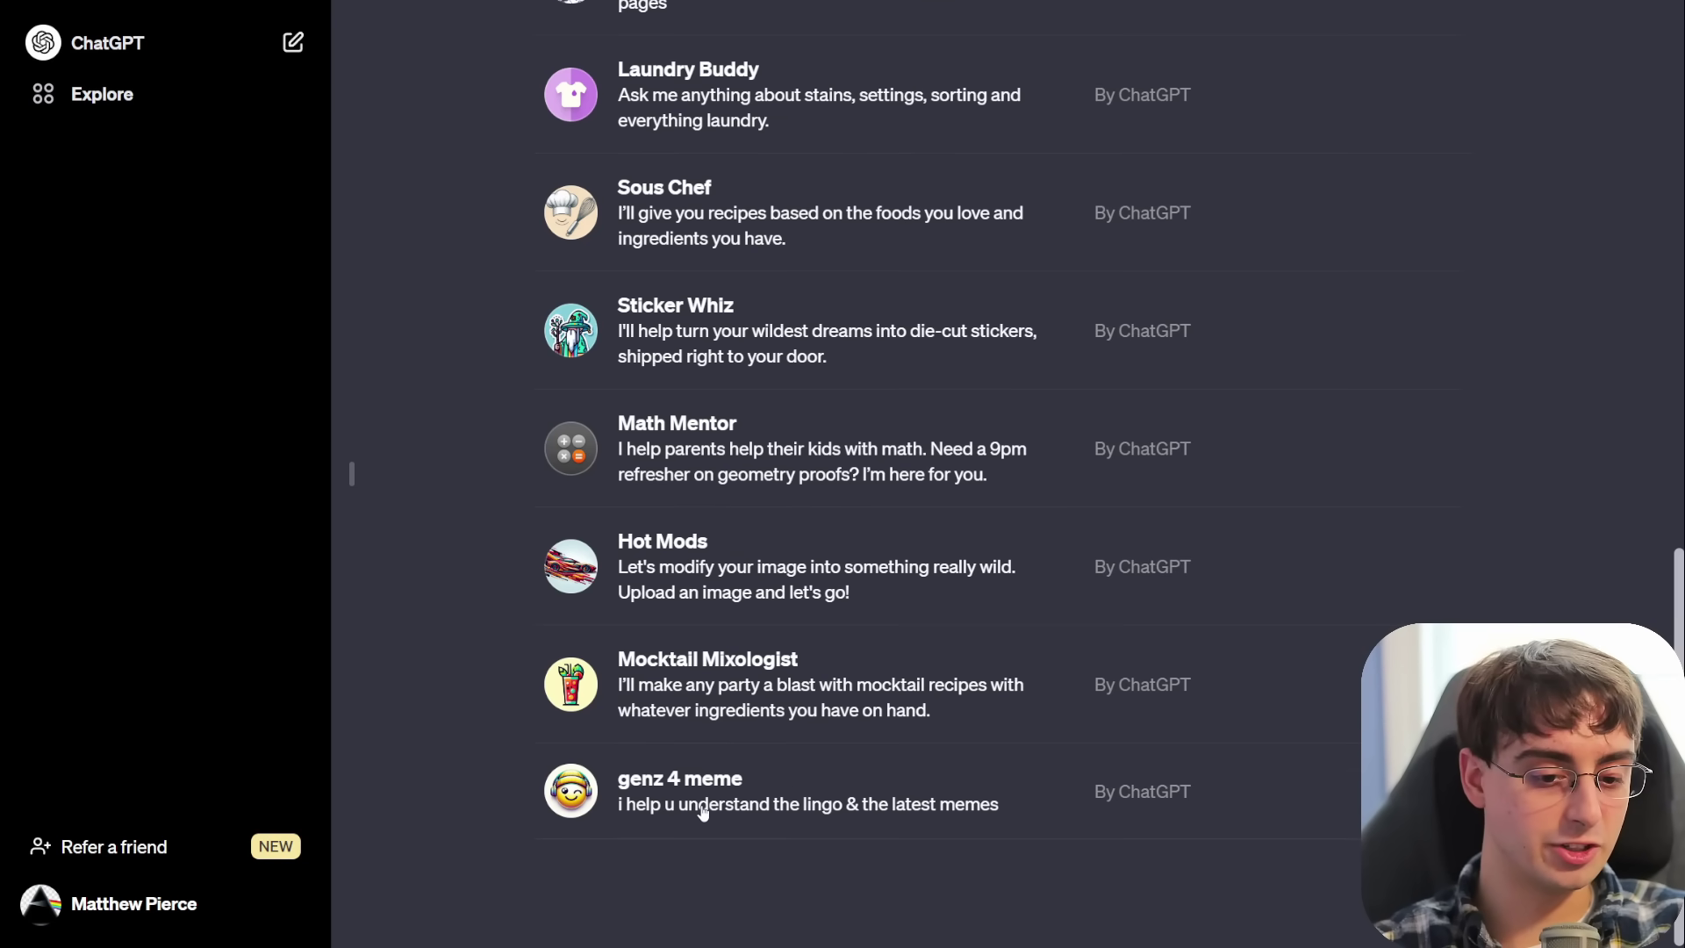
left_click_drag(1679, 810, 1681, 313)
scroll(1650, 428, "down", 4)
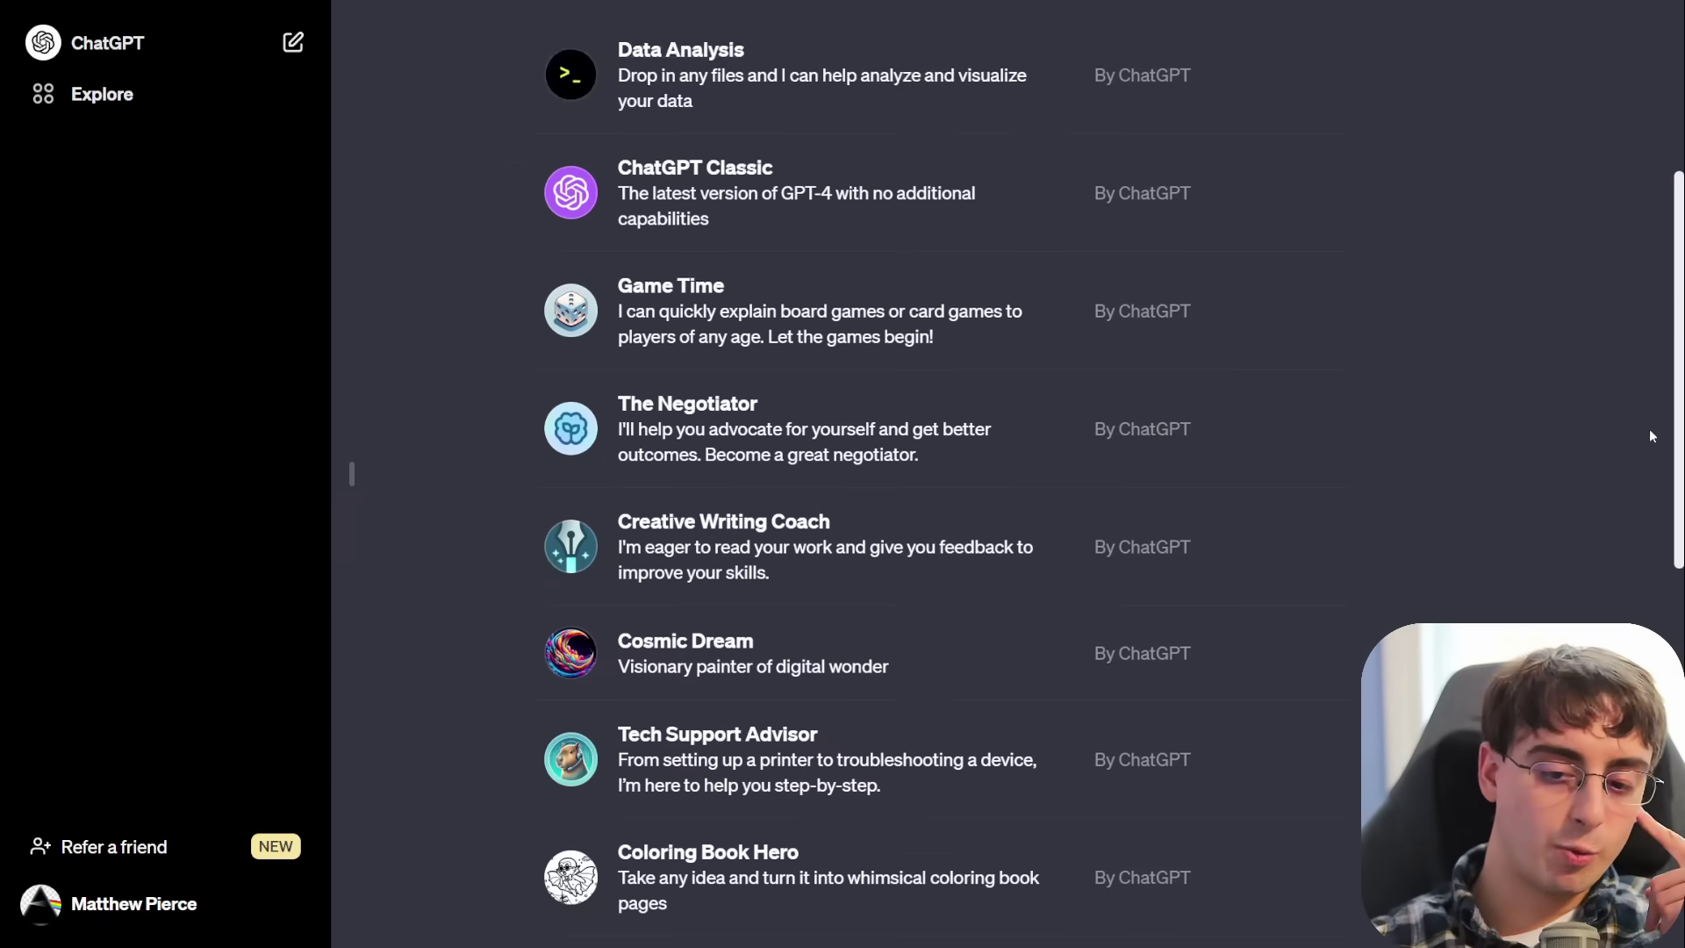
scroll(1646, 479, "down", 1)
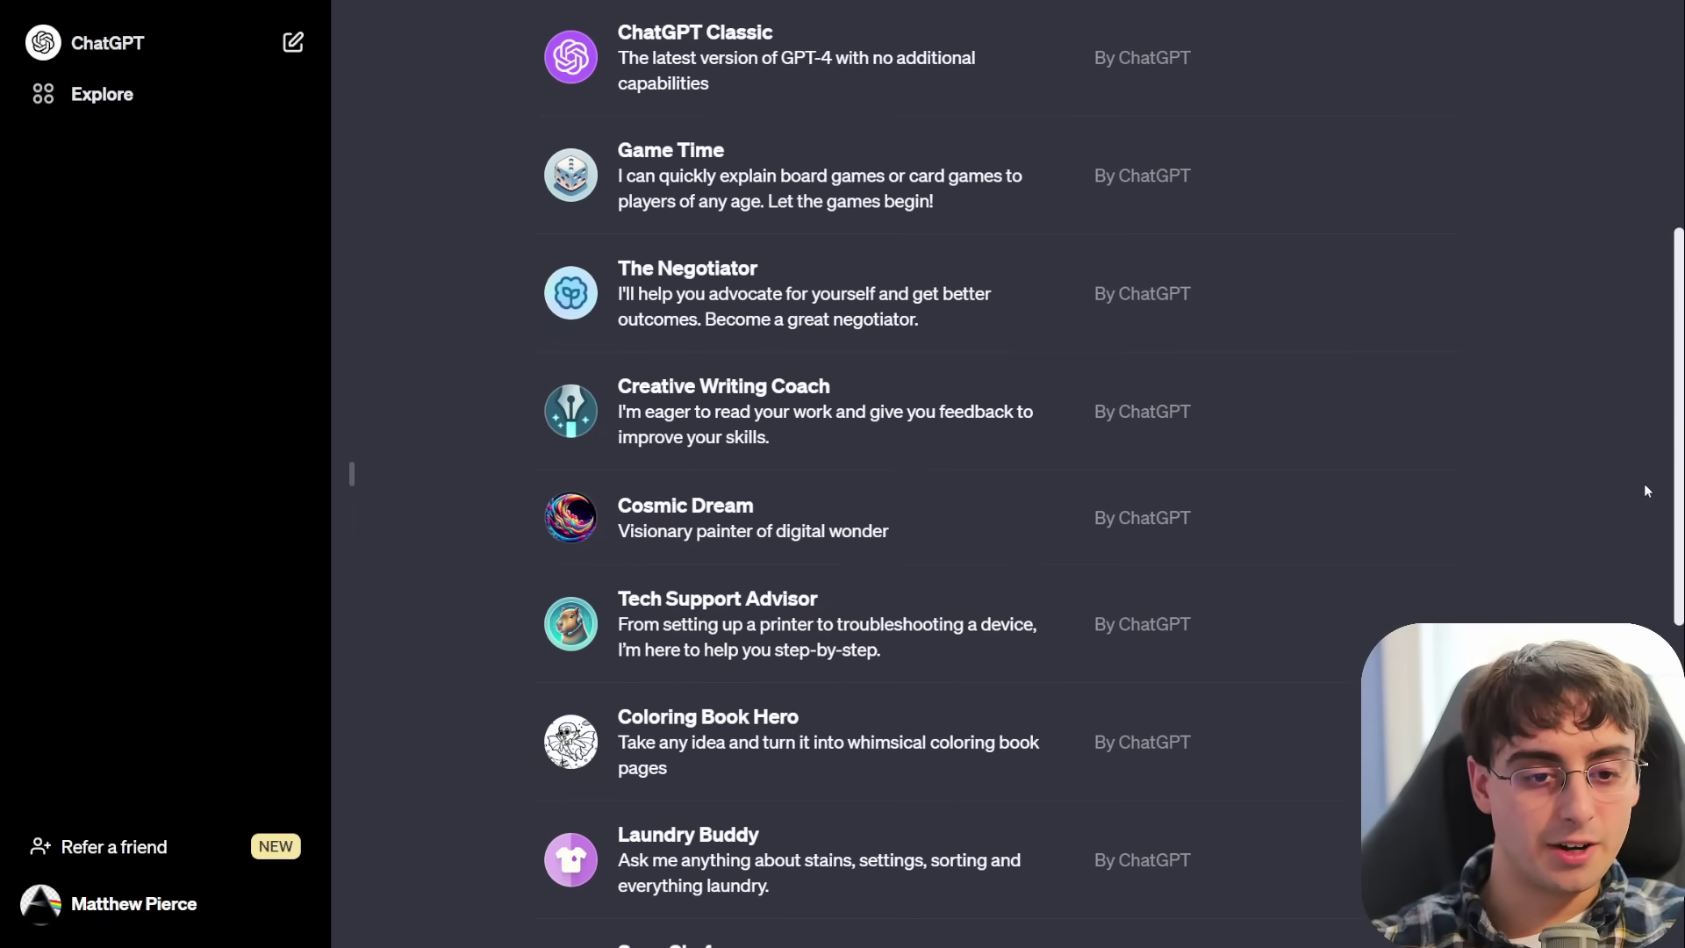
scroll(741, 263, "up", 6)
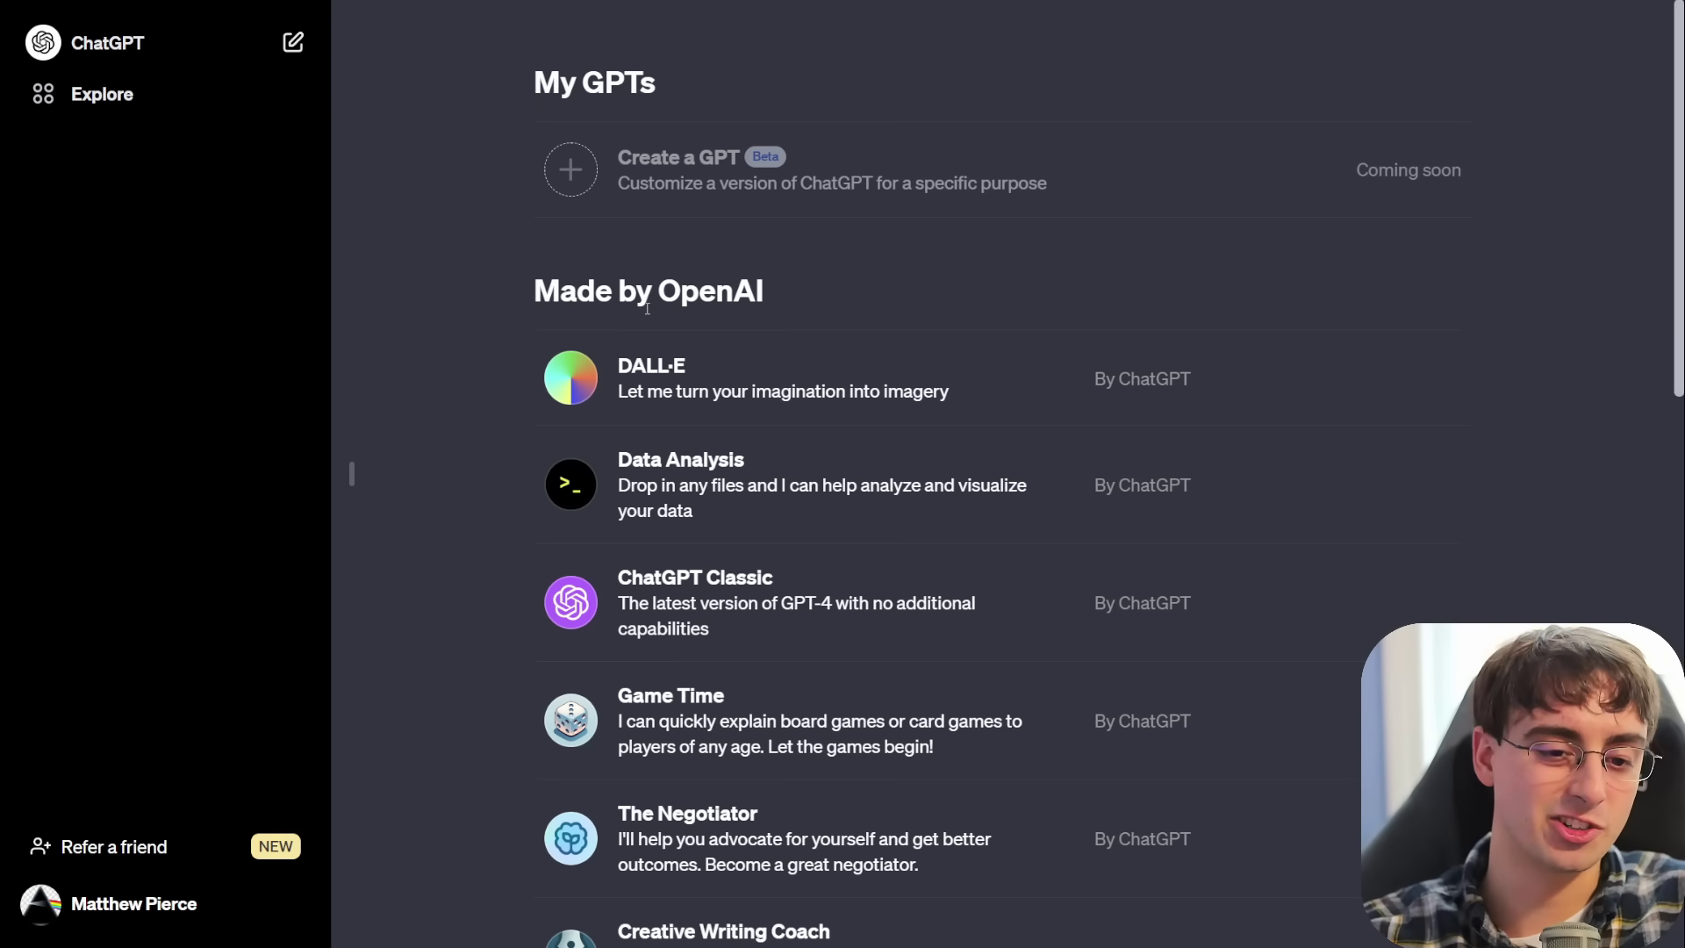
Step: Open the DALL·E GPT and ask 'tell me the best ways to prompt DALL E'
left_click(608, 339)
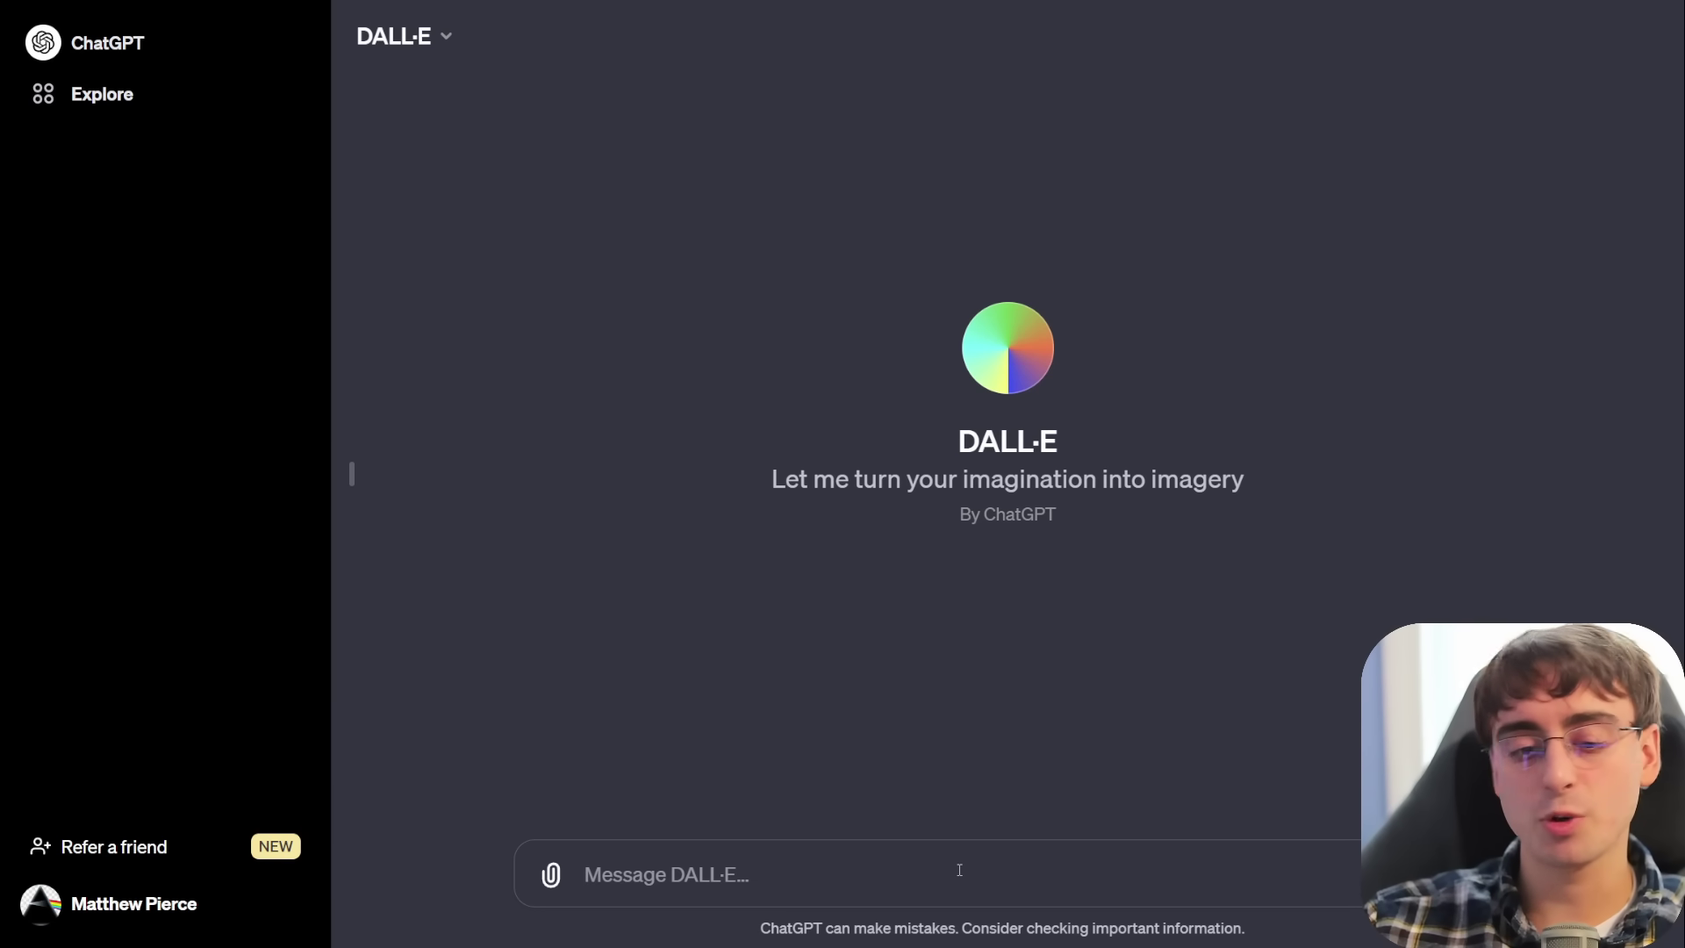
type("tell me the best ways to prompt DALL E")
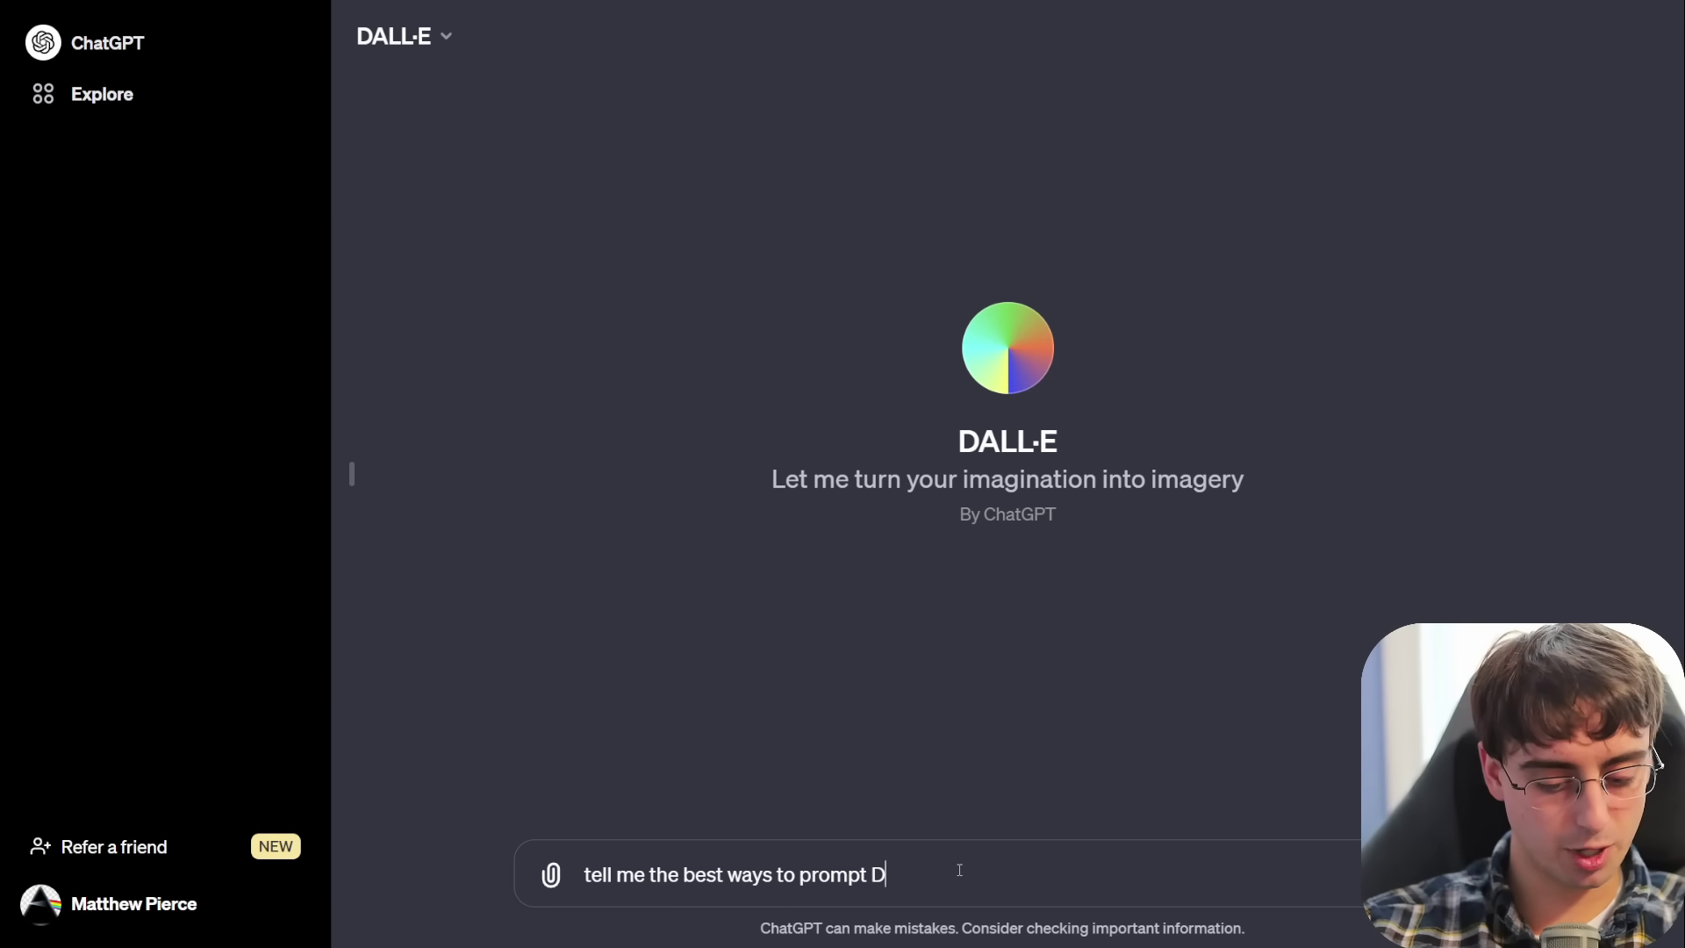
key("Return")
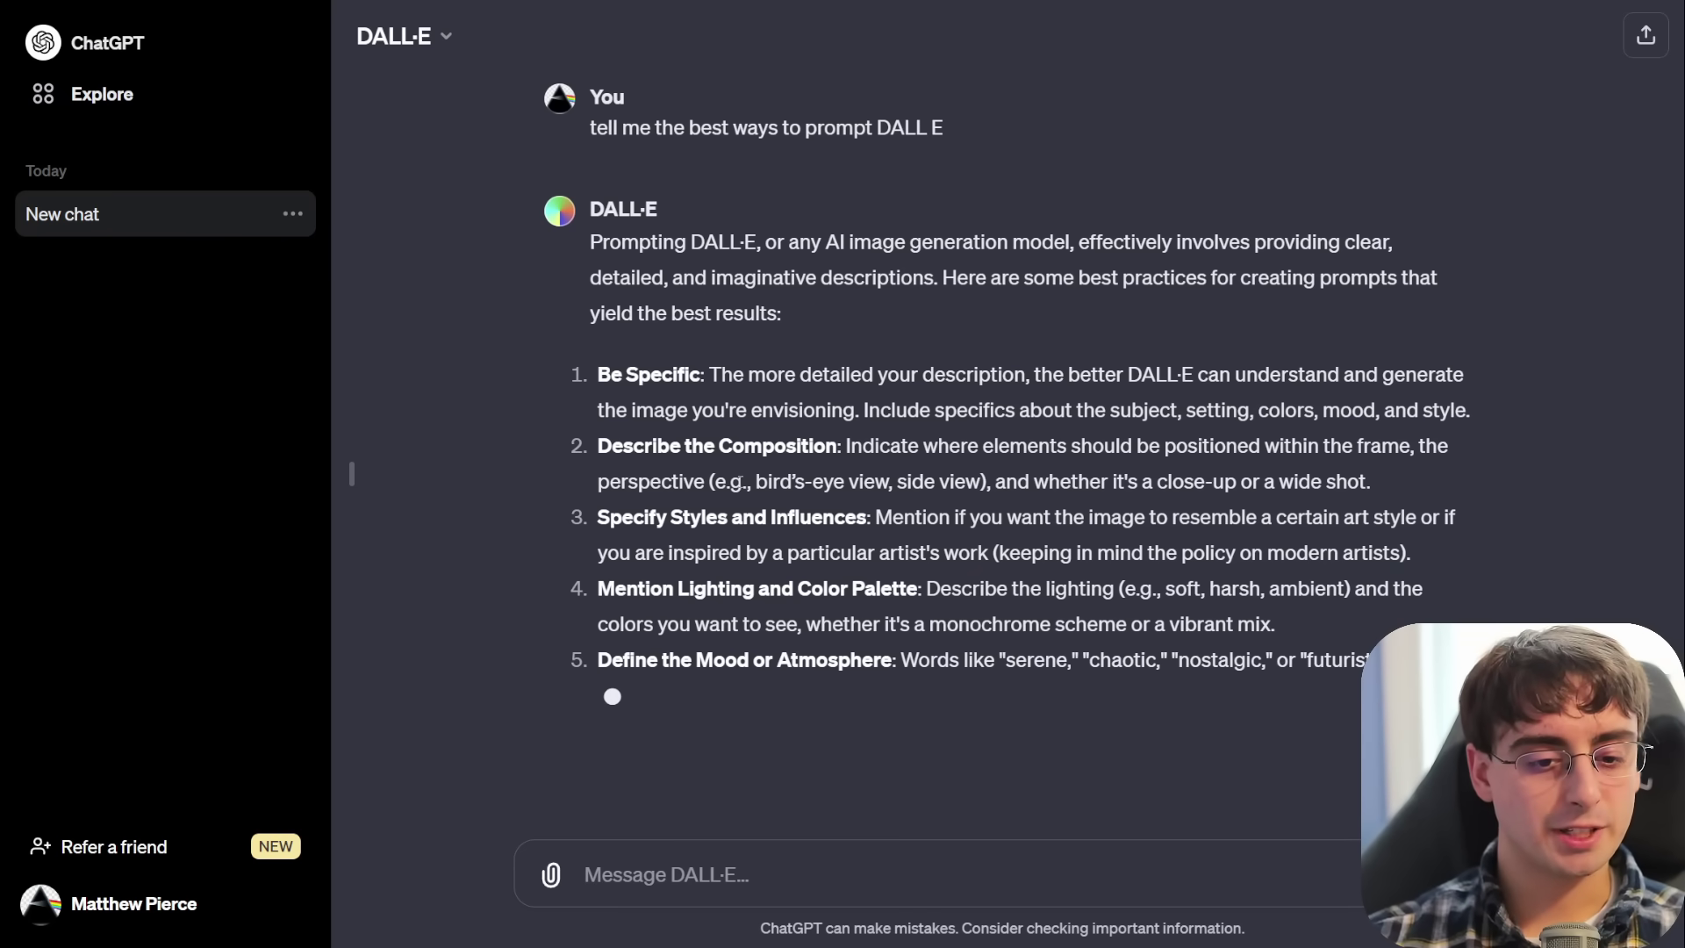
Step: Highlight the Specify Styles and Influences and Use Analogies or Metaphors tips in the reply
left_click_drag(887, 477, 592, 448)
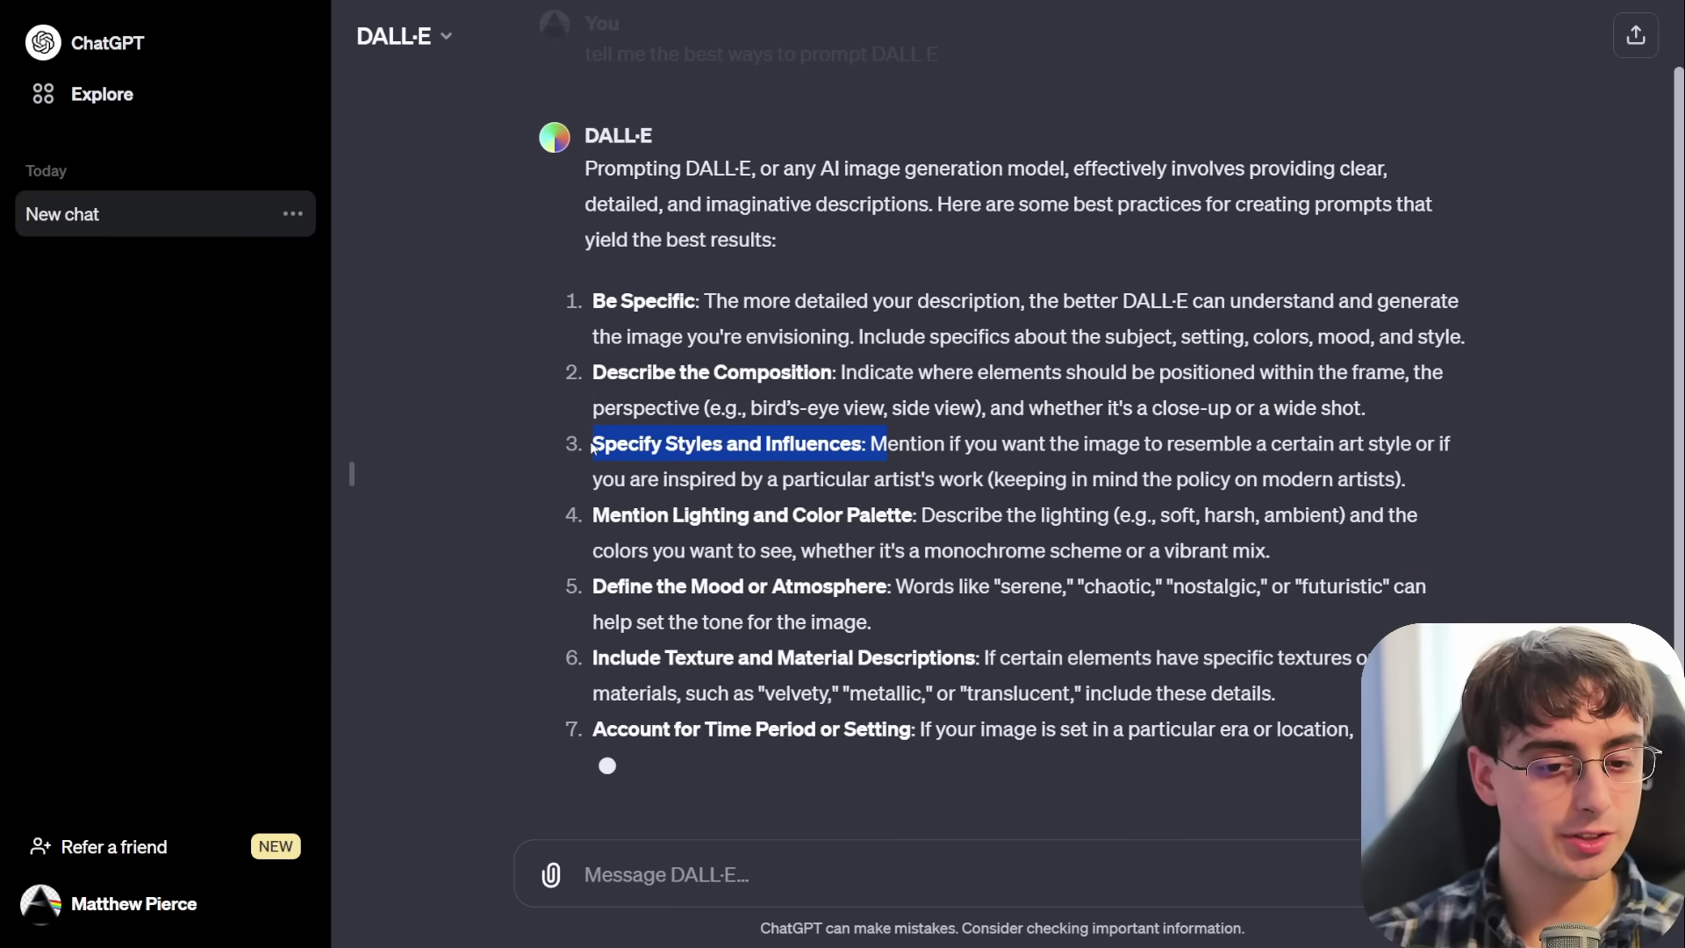
left_click(699, 524)
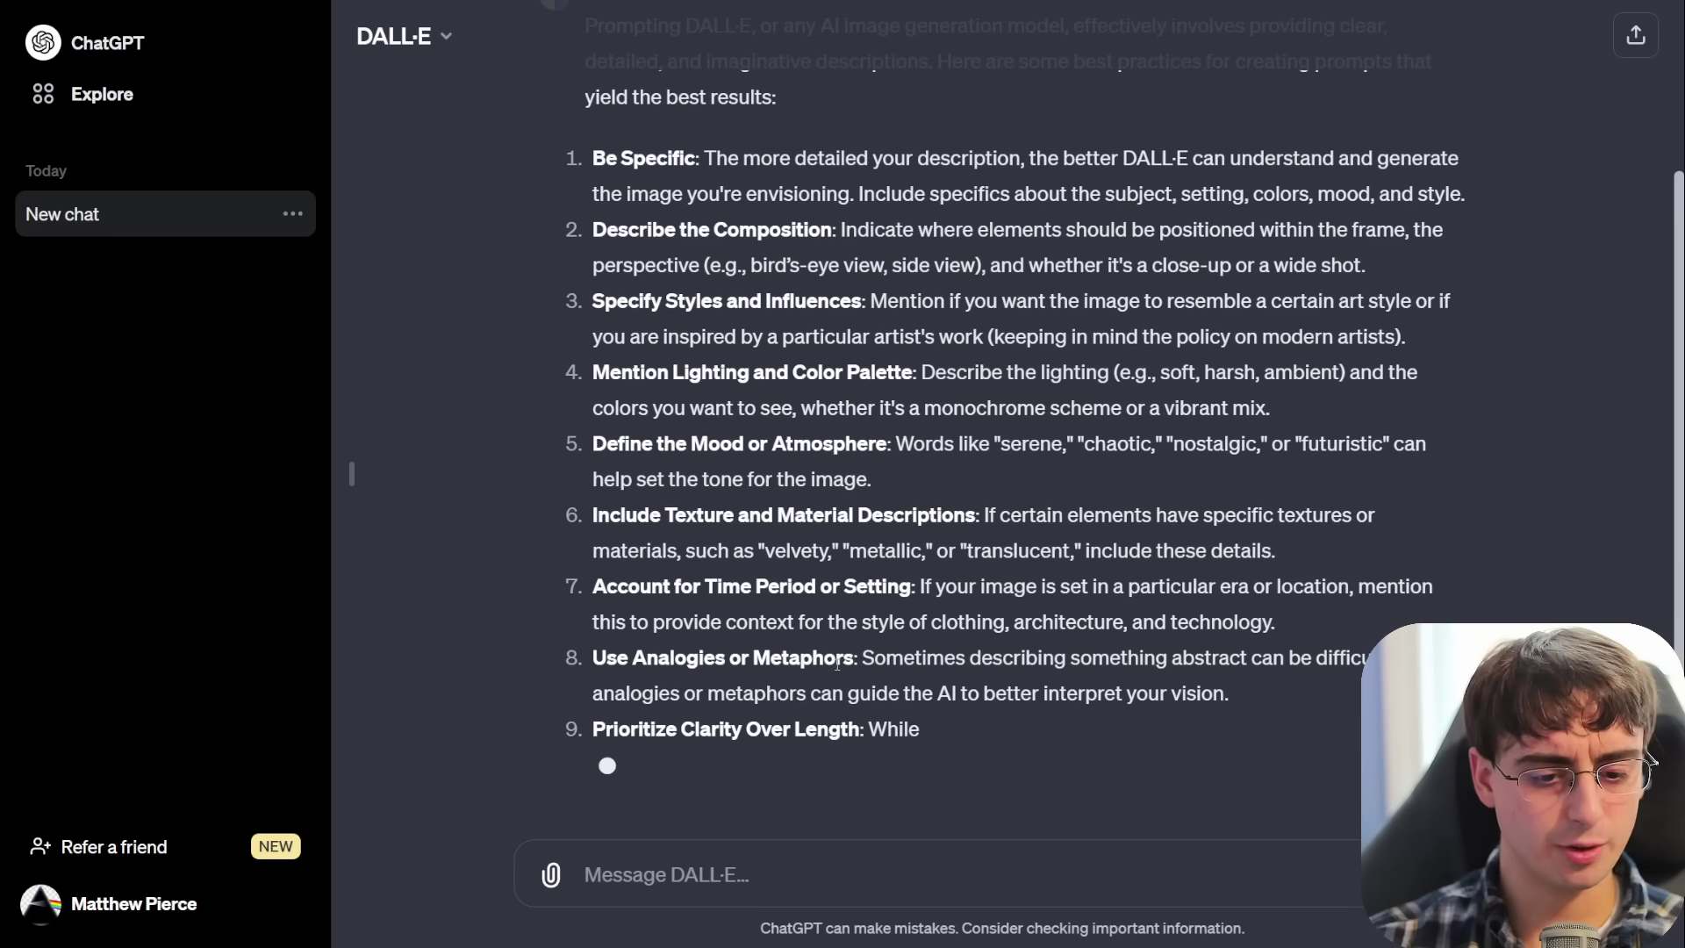
left_click_drag(593, 658, 861, 660)
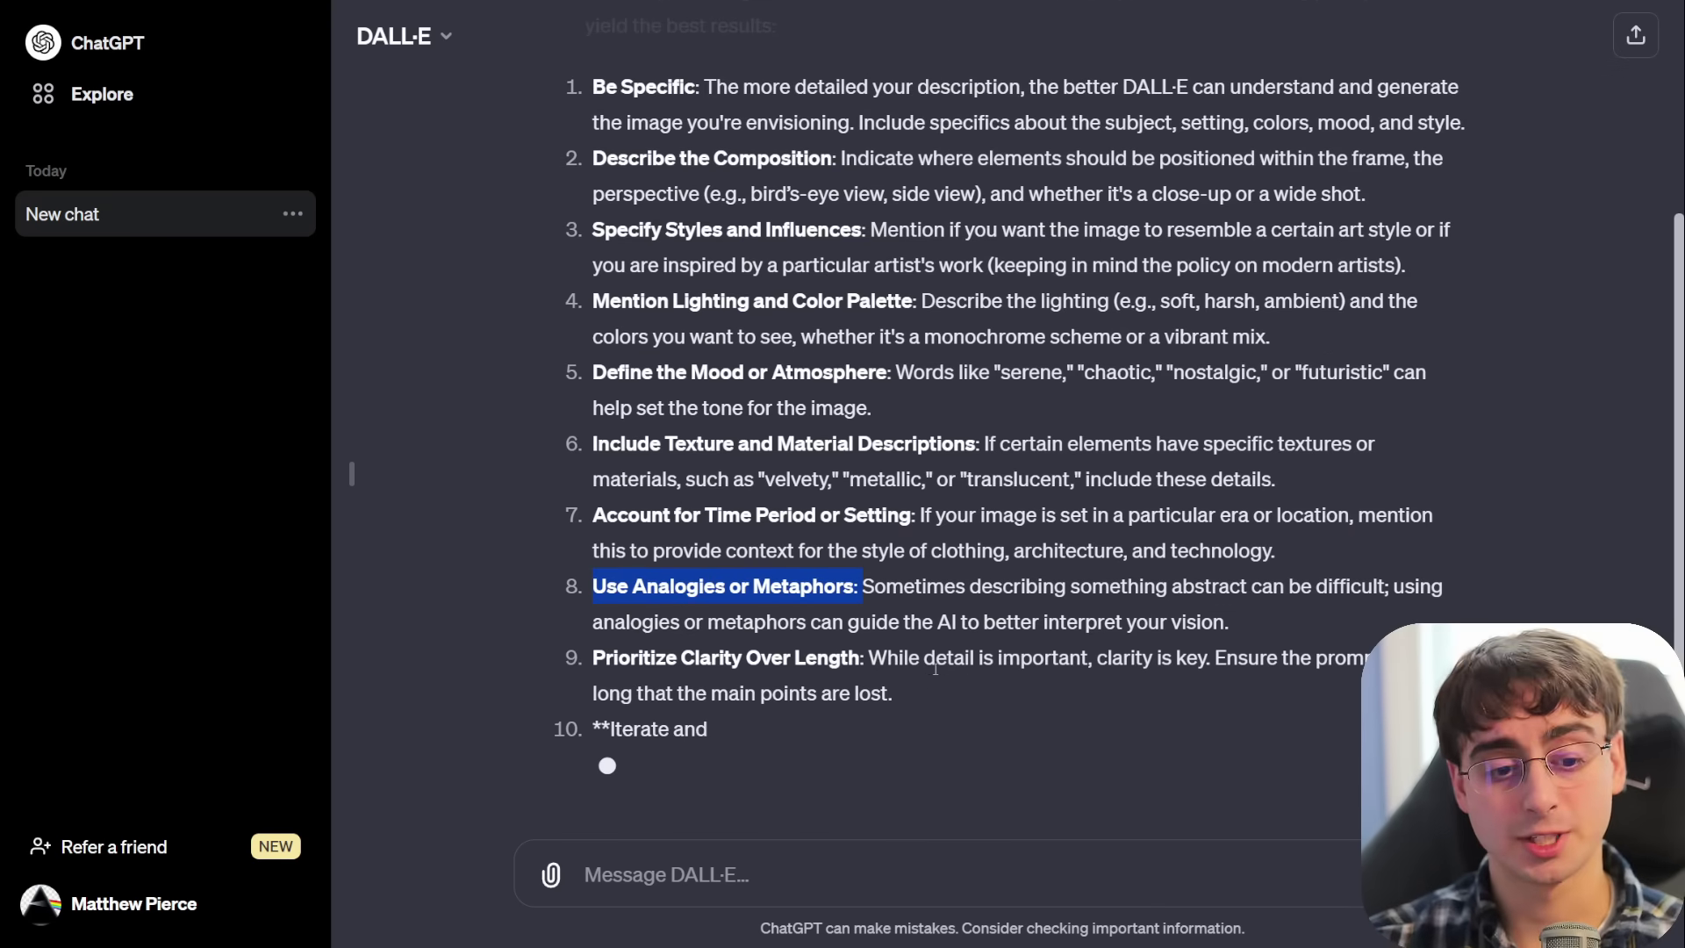
left_click_drag(630, 658, 869, 658)
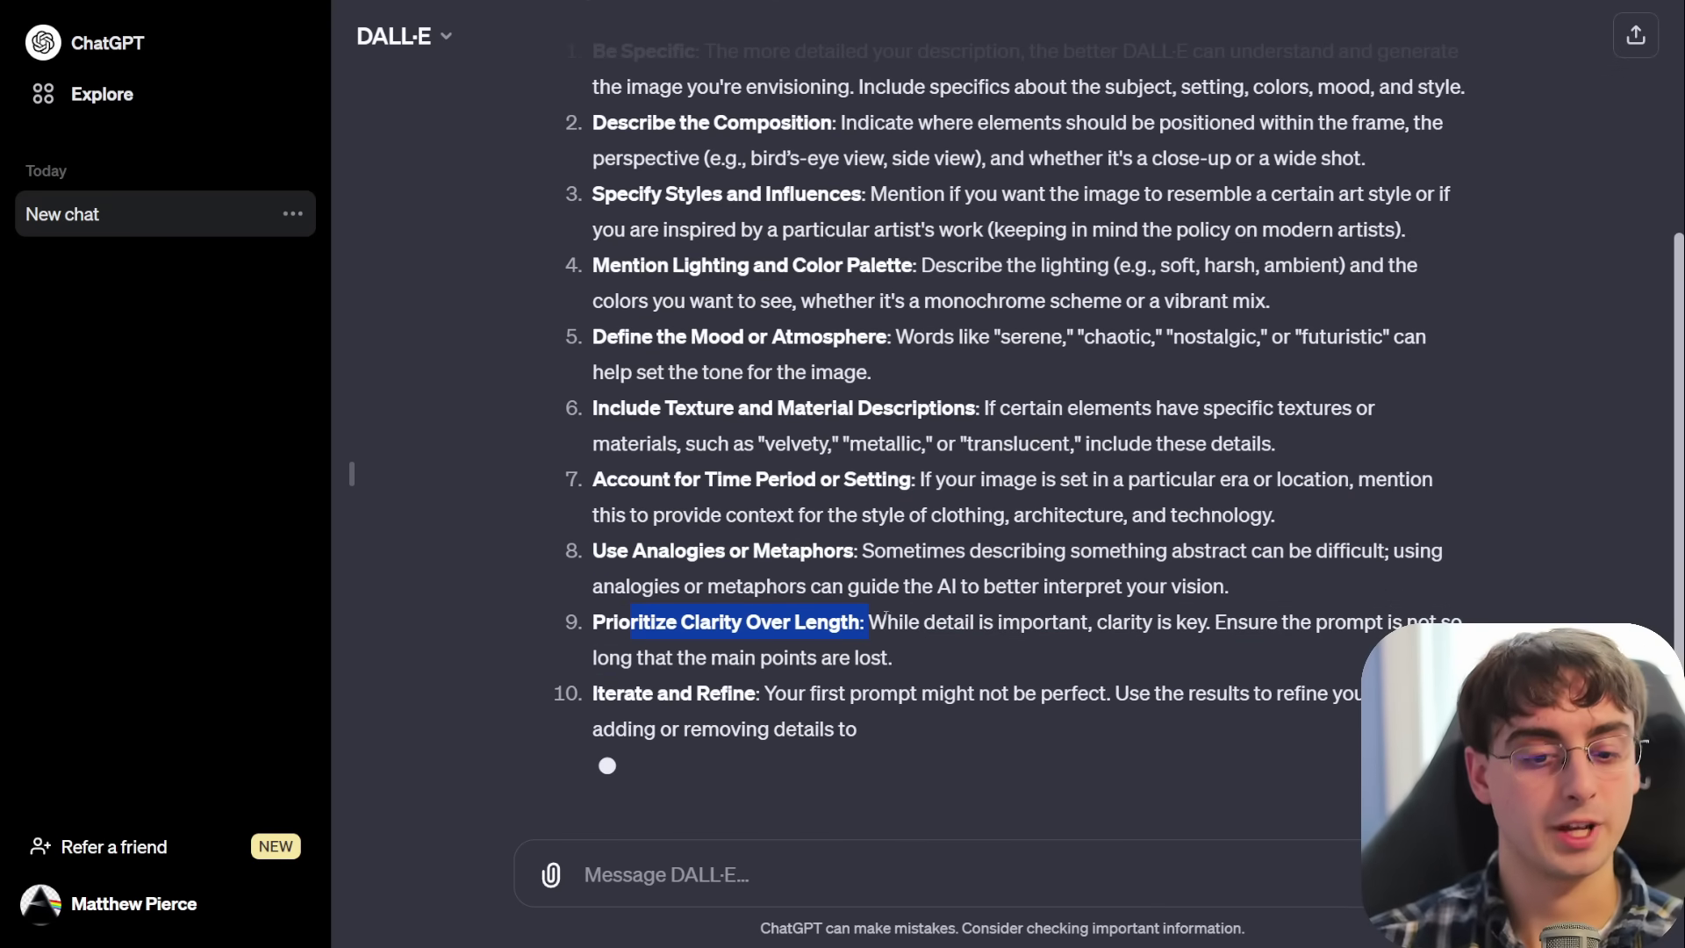
left_click(824, 771)
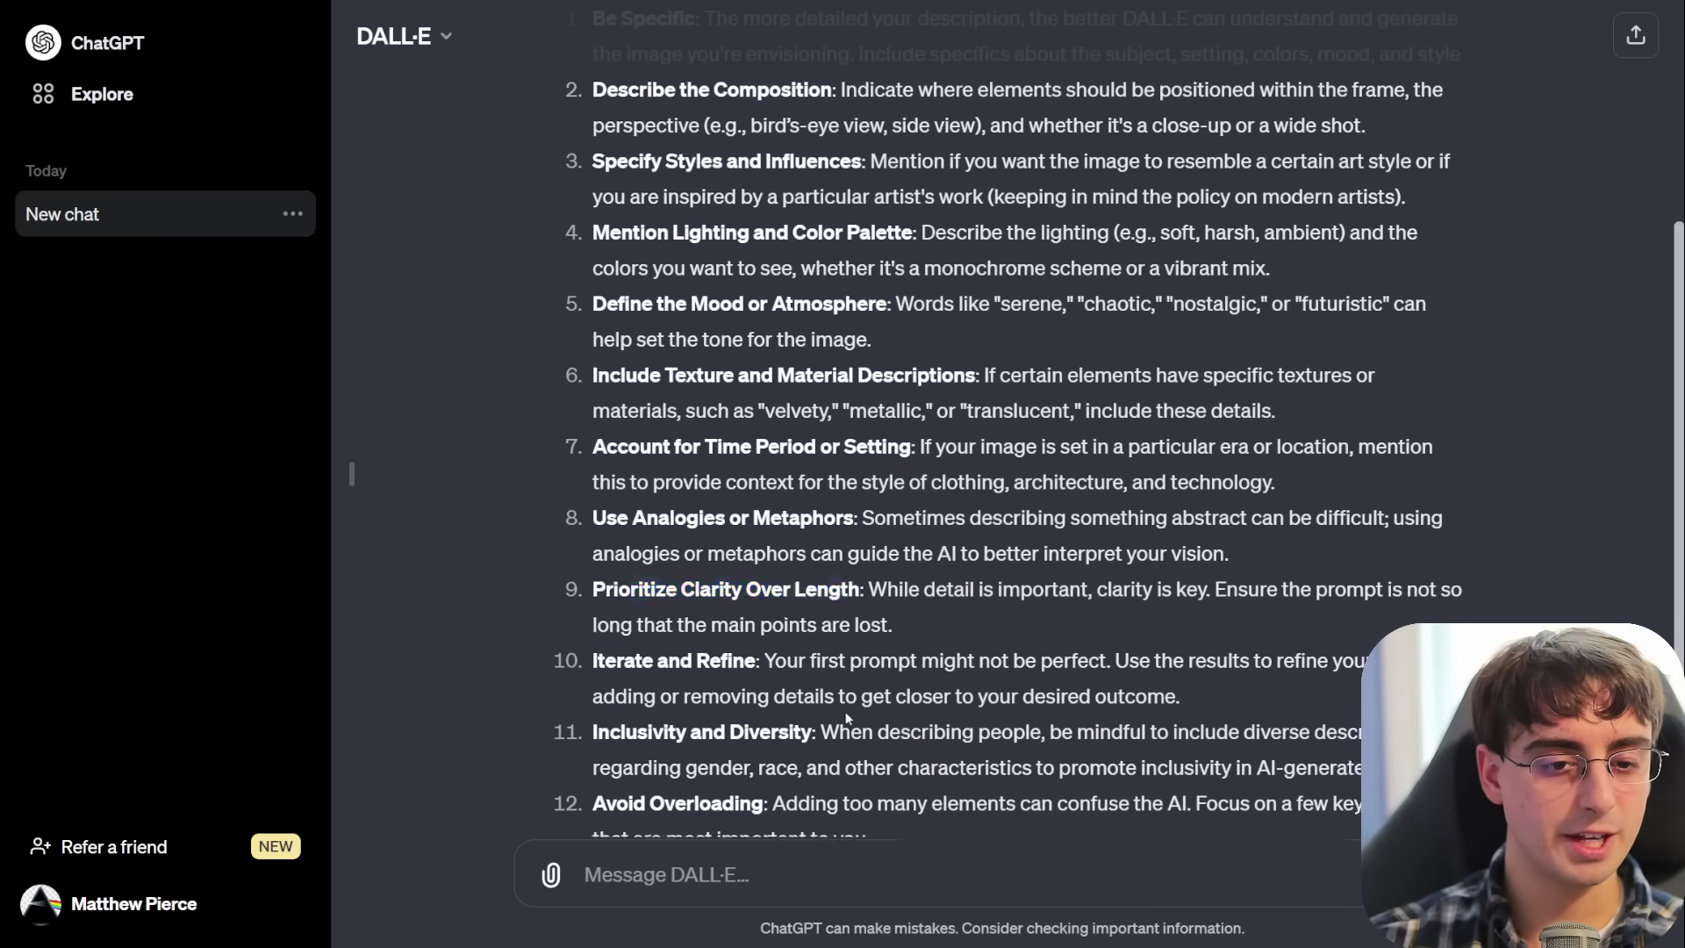
scroll(929, 692, "up", 5)
scroll(934, 684, "down", 6)
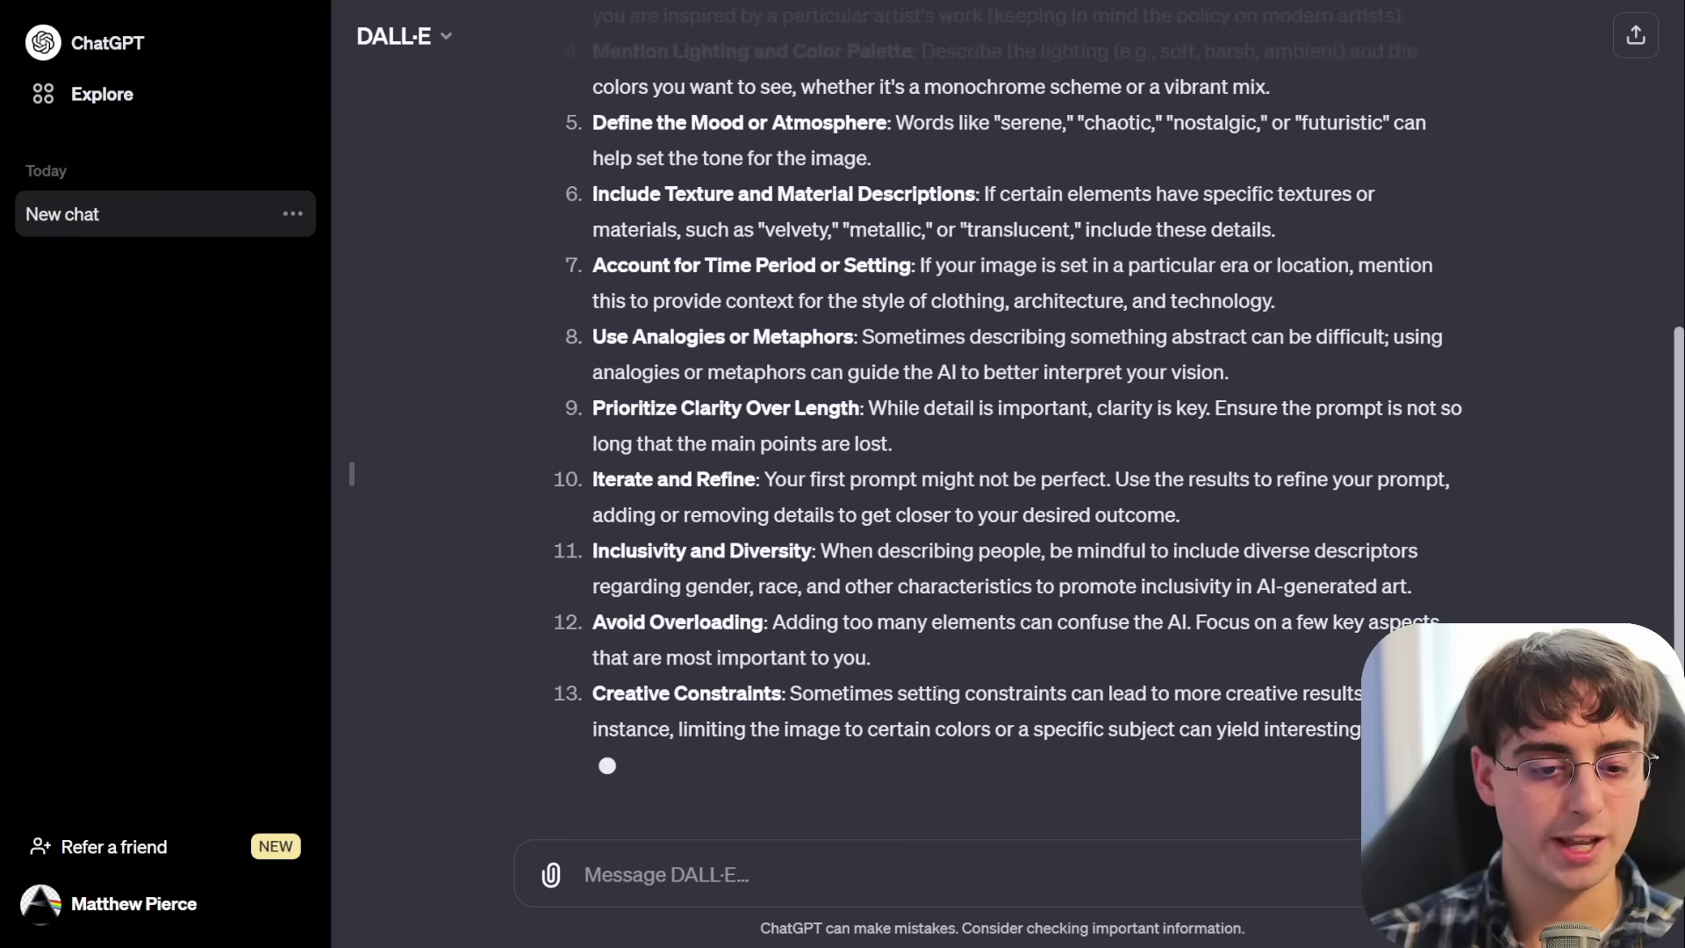
scroll(935, 692, "up", 6)
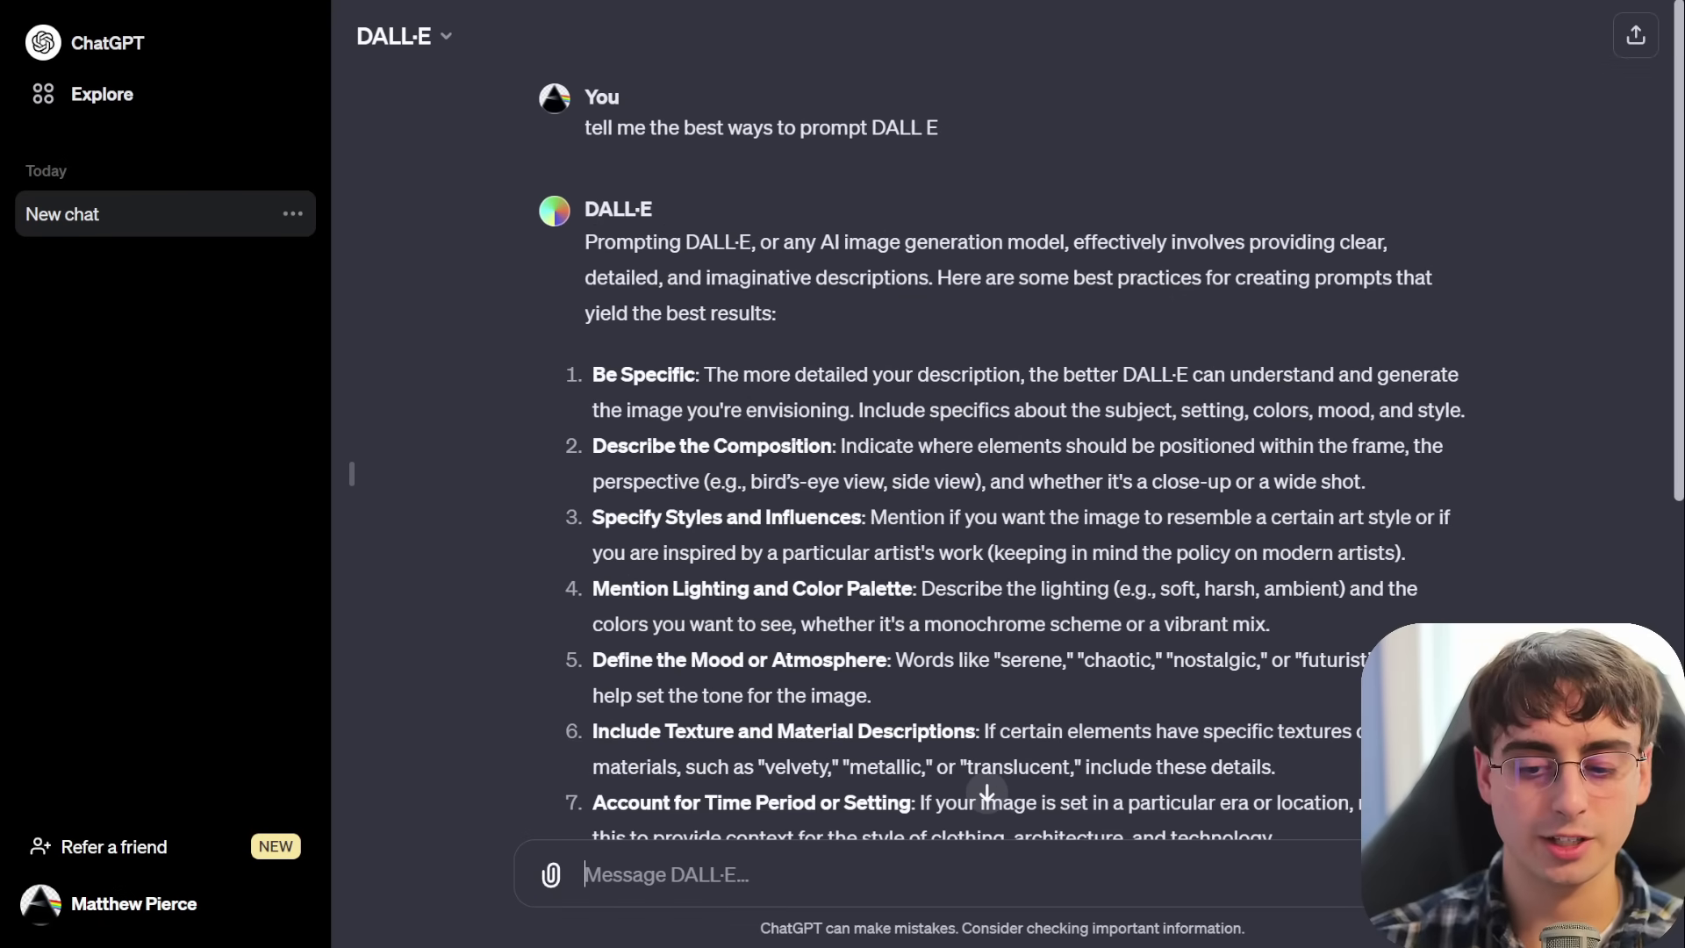
scroll(943, 614, "down", 6)
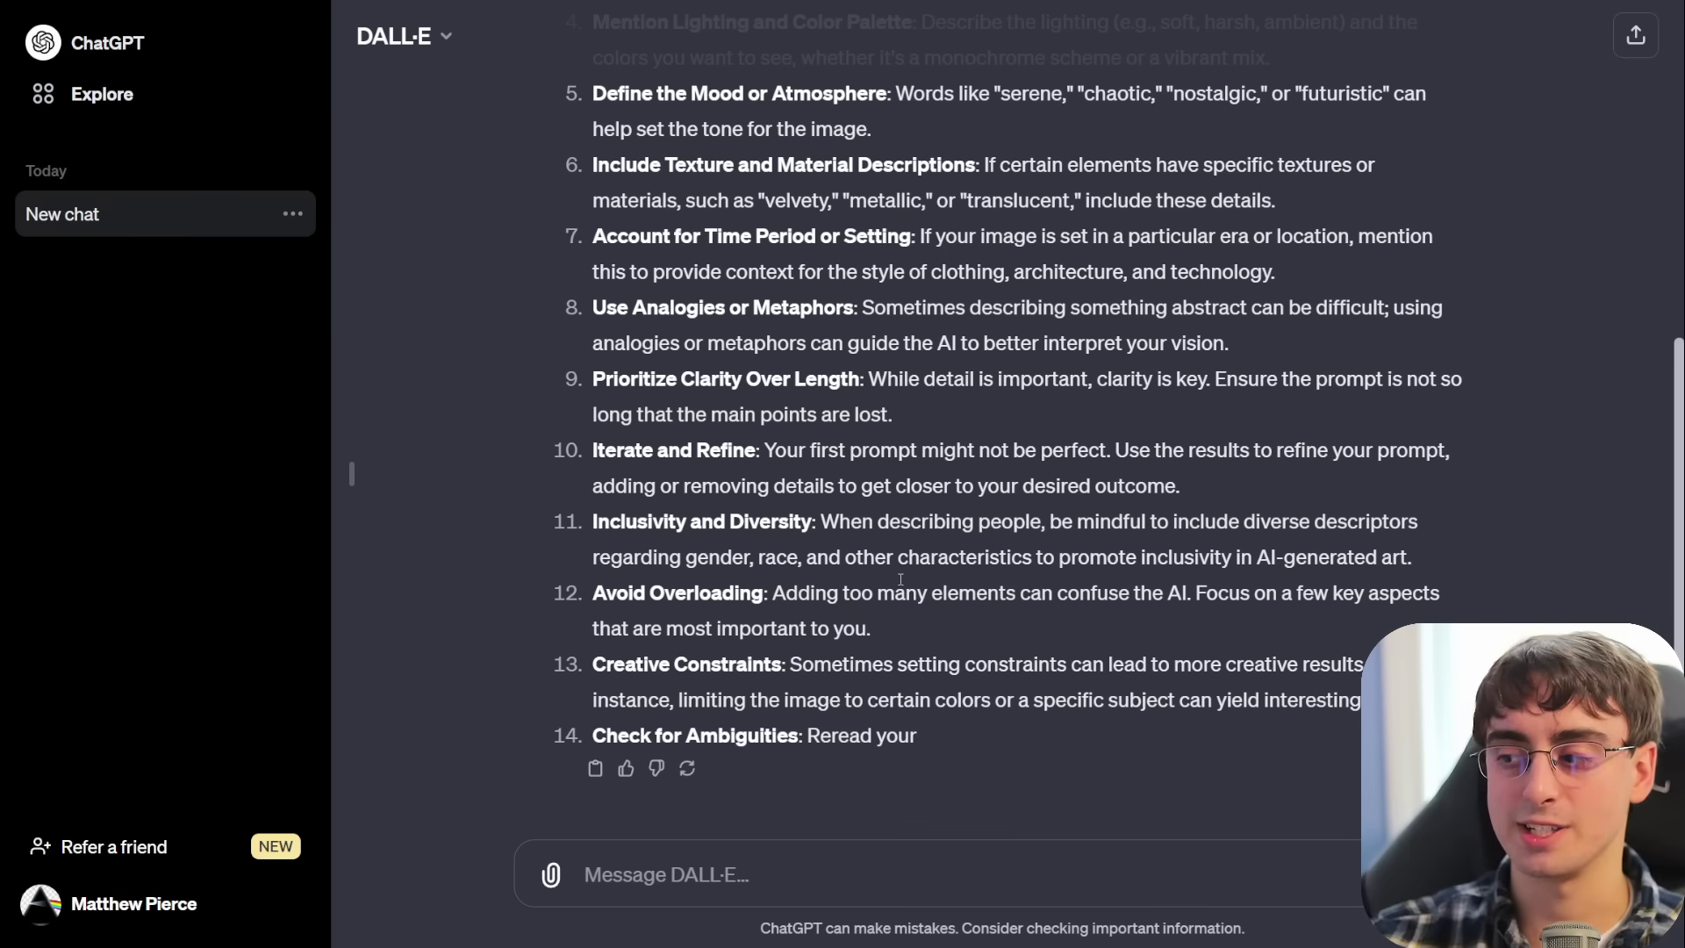
Step: Keep DALL·E in the sidebar, then reopen the DALL·E prompting-tips conversation
left_click(402, 36)
left_click(479, 235)
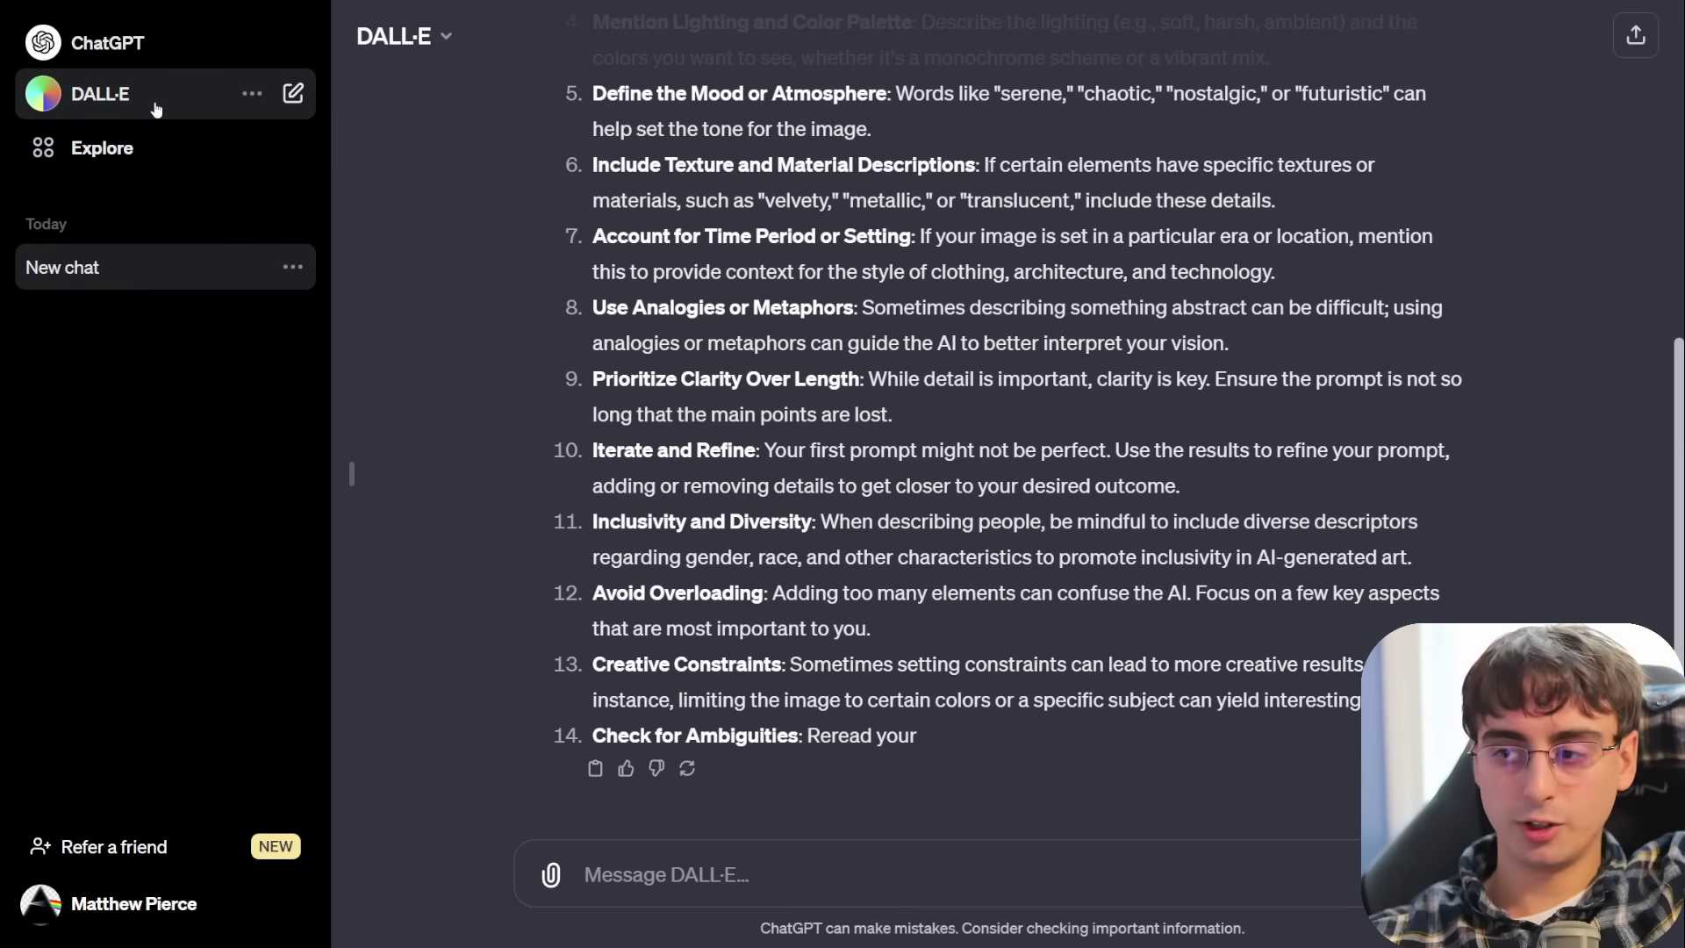
left_click(132, 42)
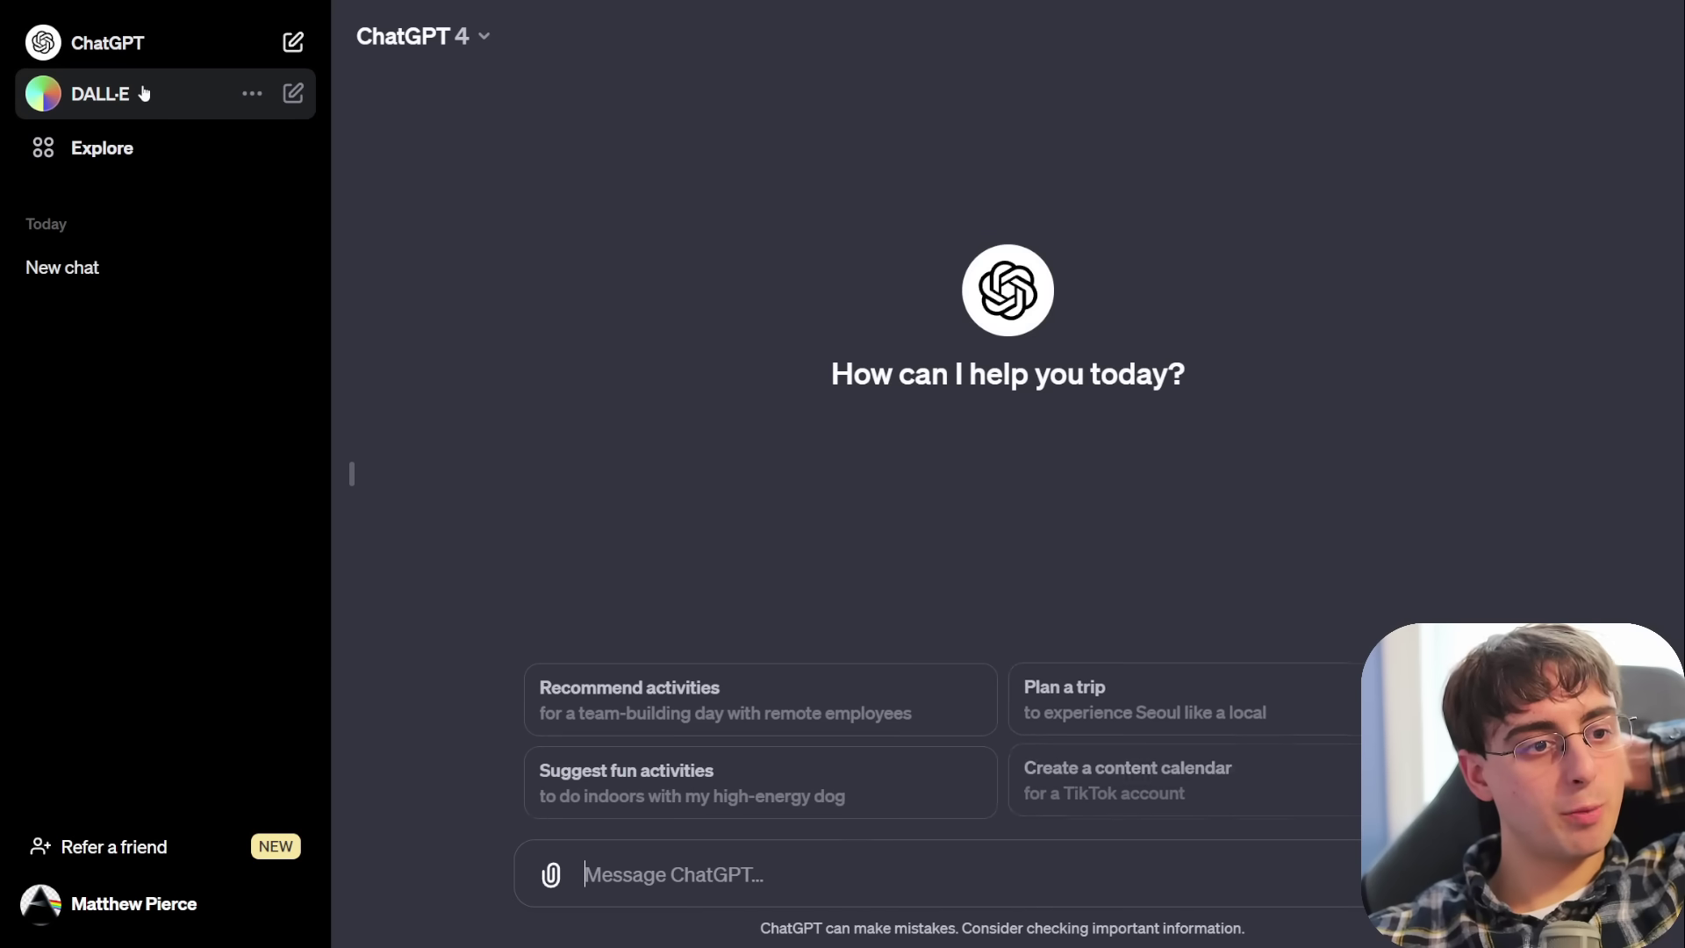
left_click(131, 93)
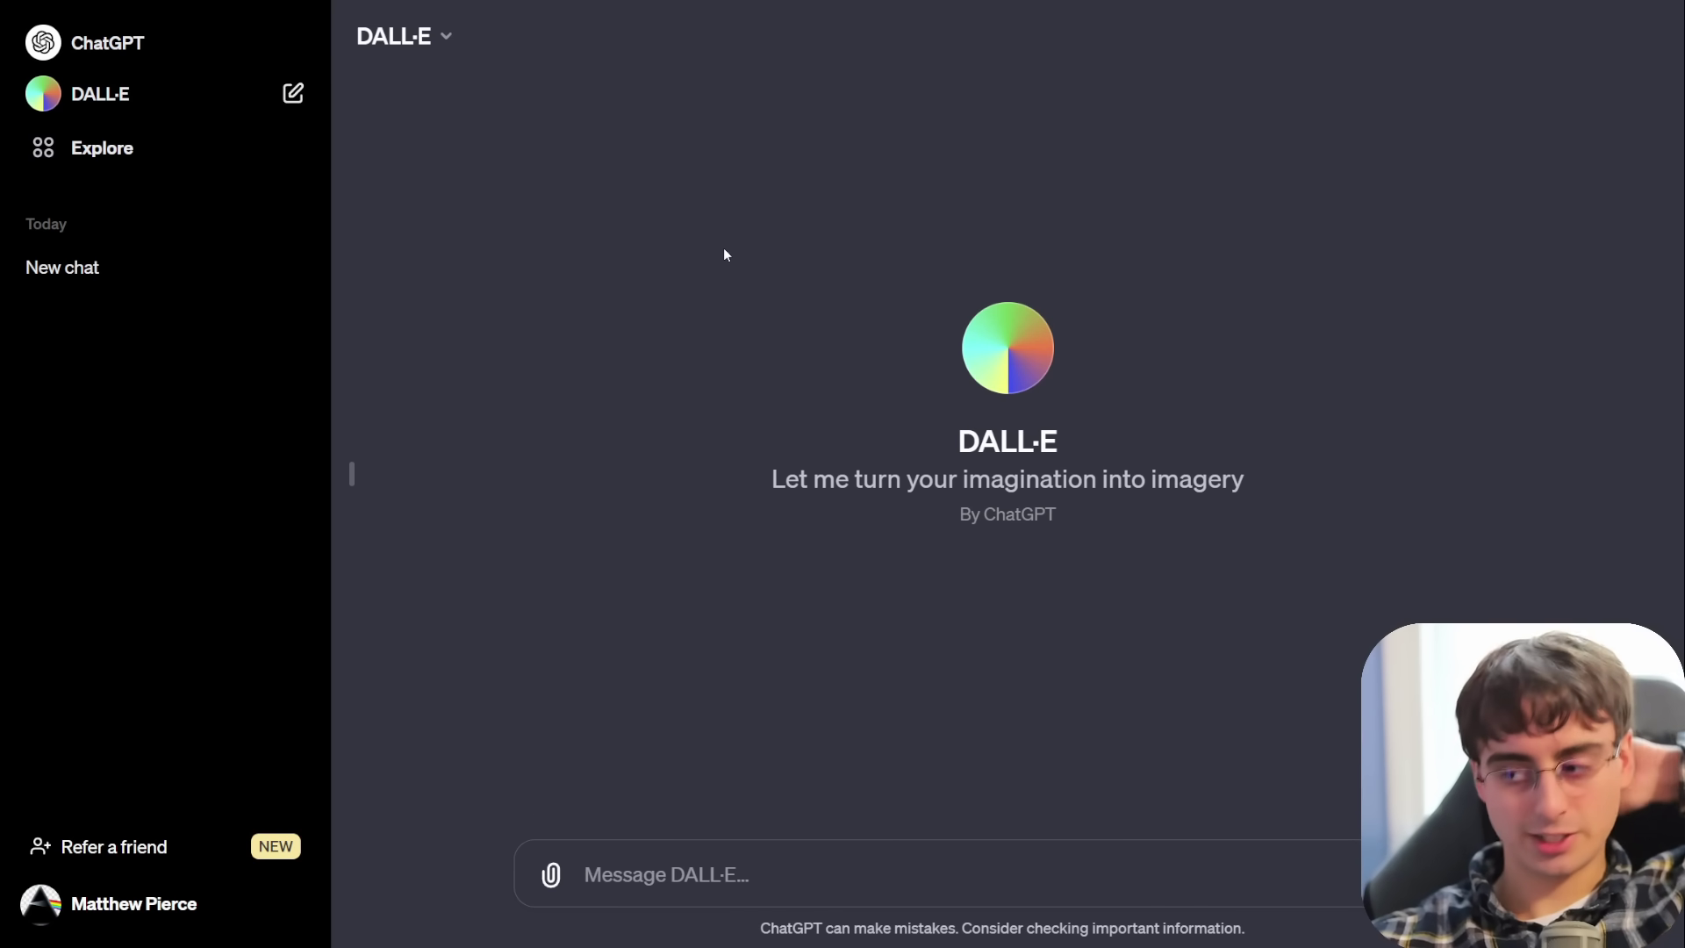
left_click(133, 268)
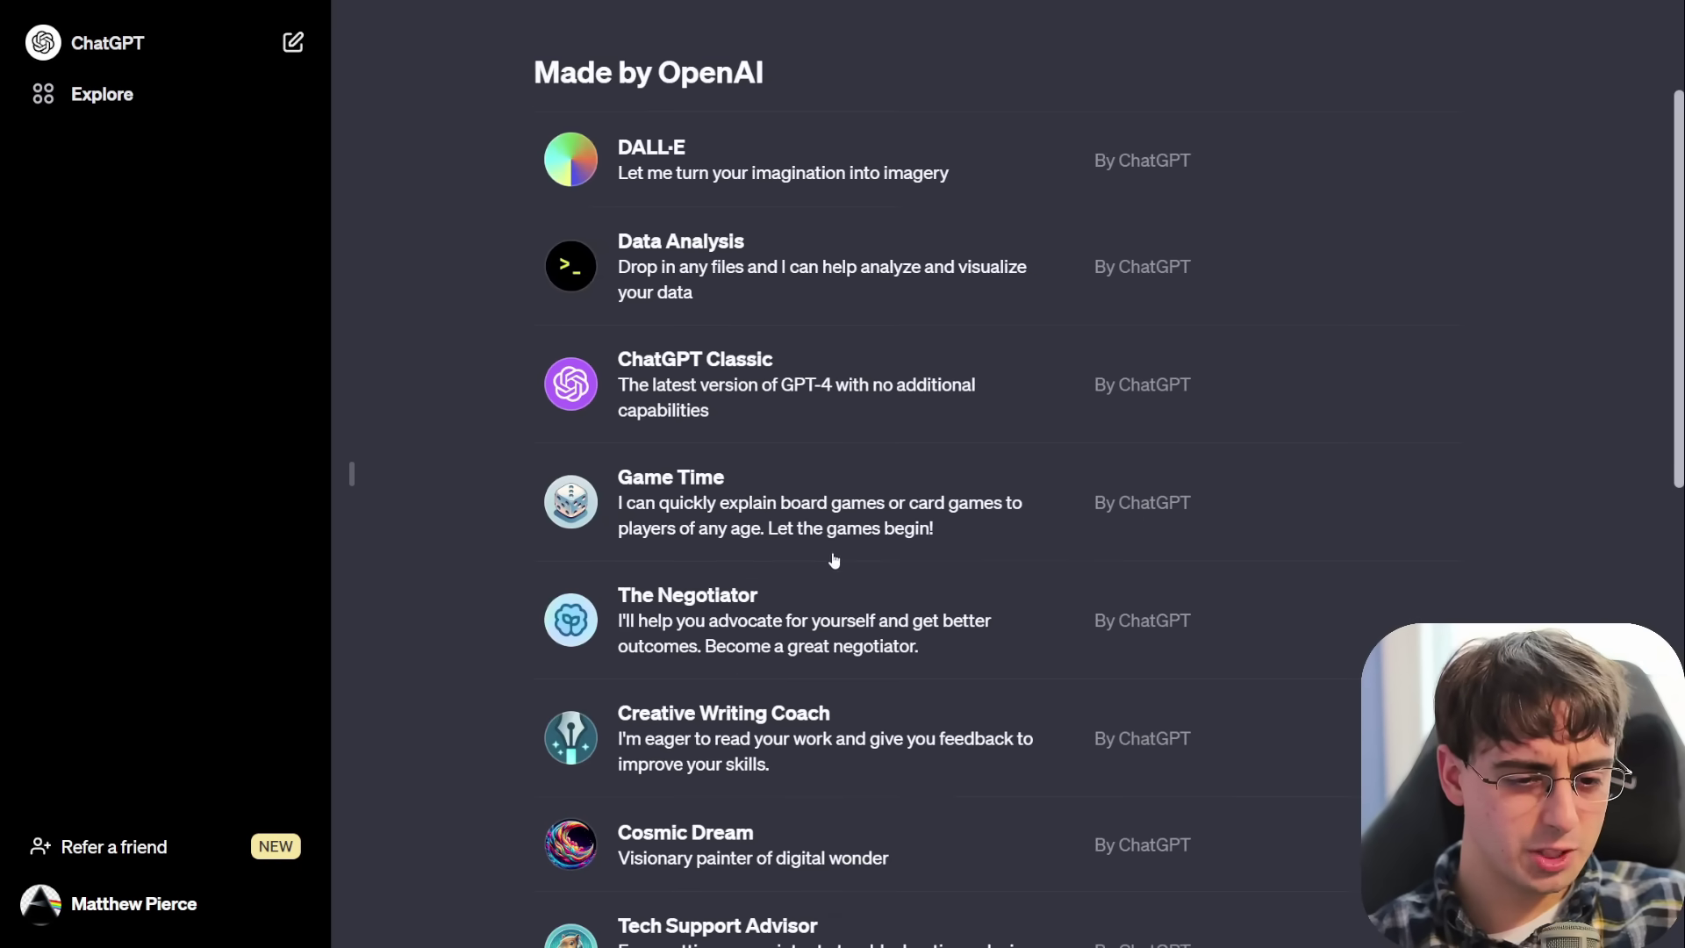
scroll(834, 557, "down", 3)
Step: Open Game Time and ask it to 'explain monopoly to my 5 year old'
scroll(833, 564, "down", 2)
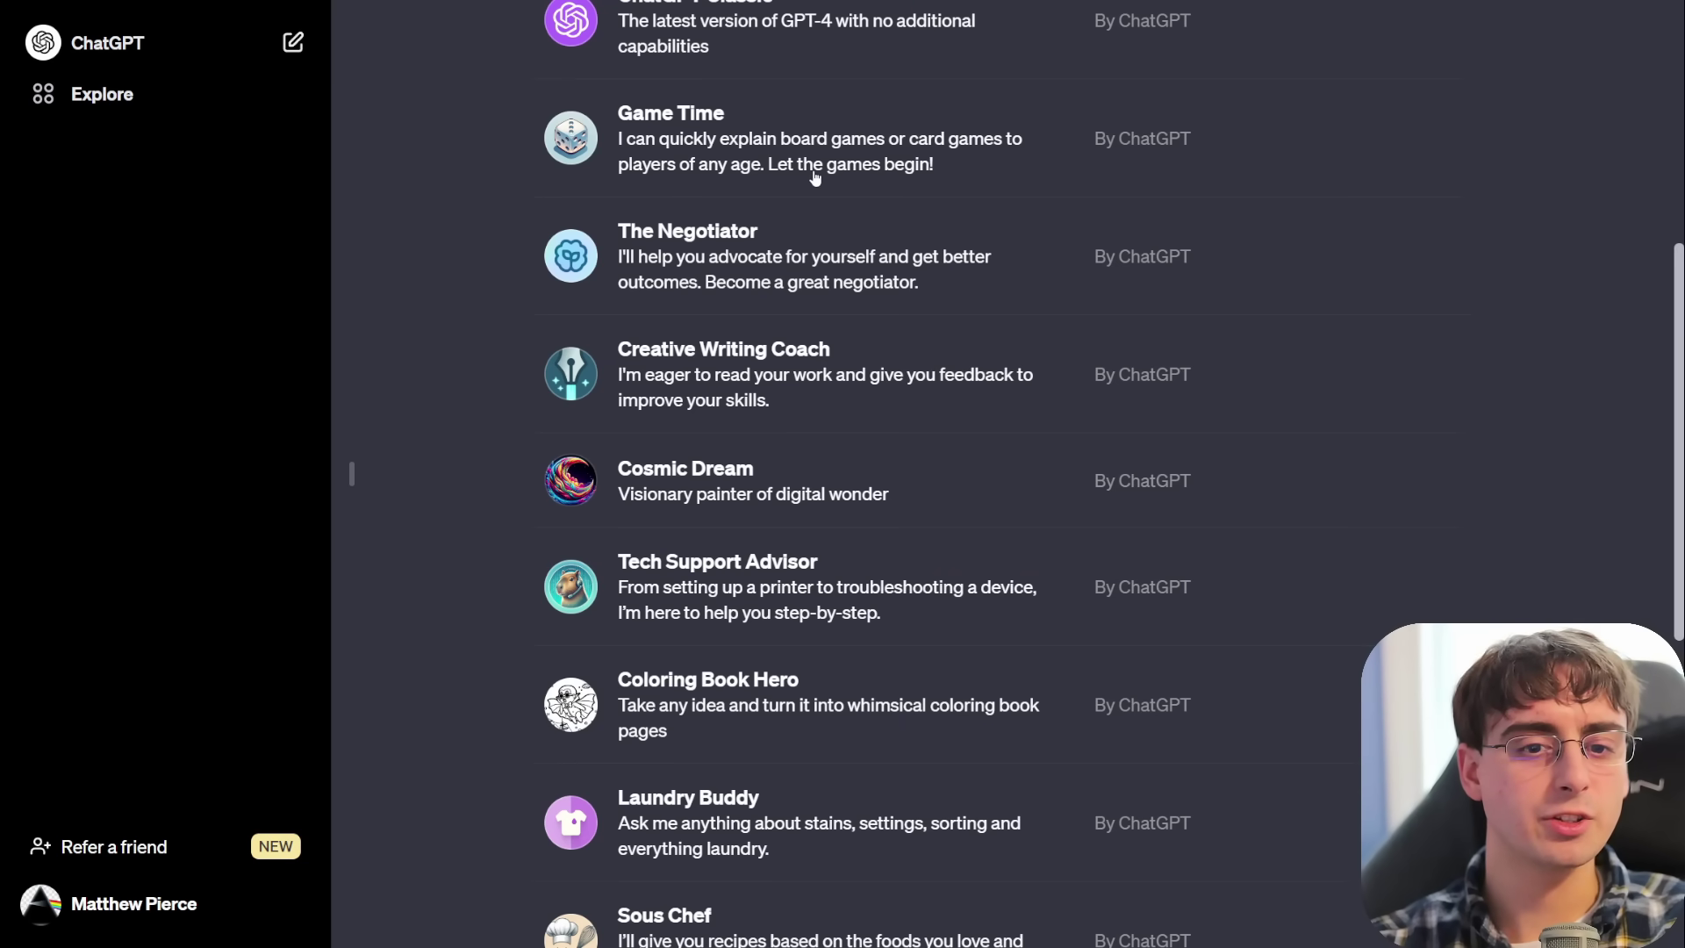
left_click(816, 183)
type("explain")
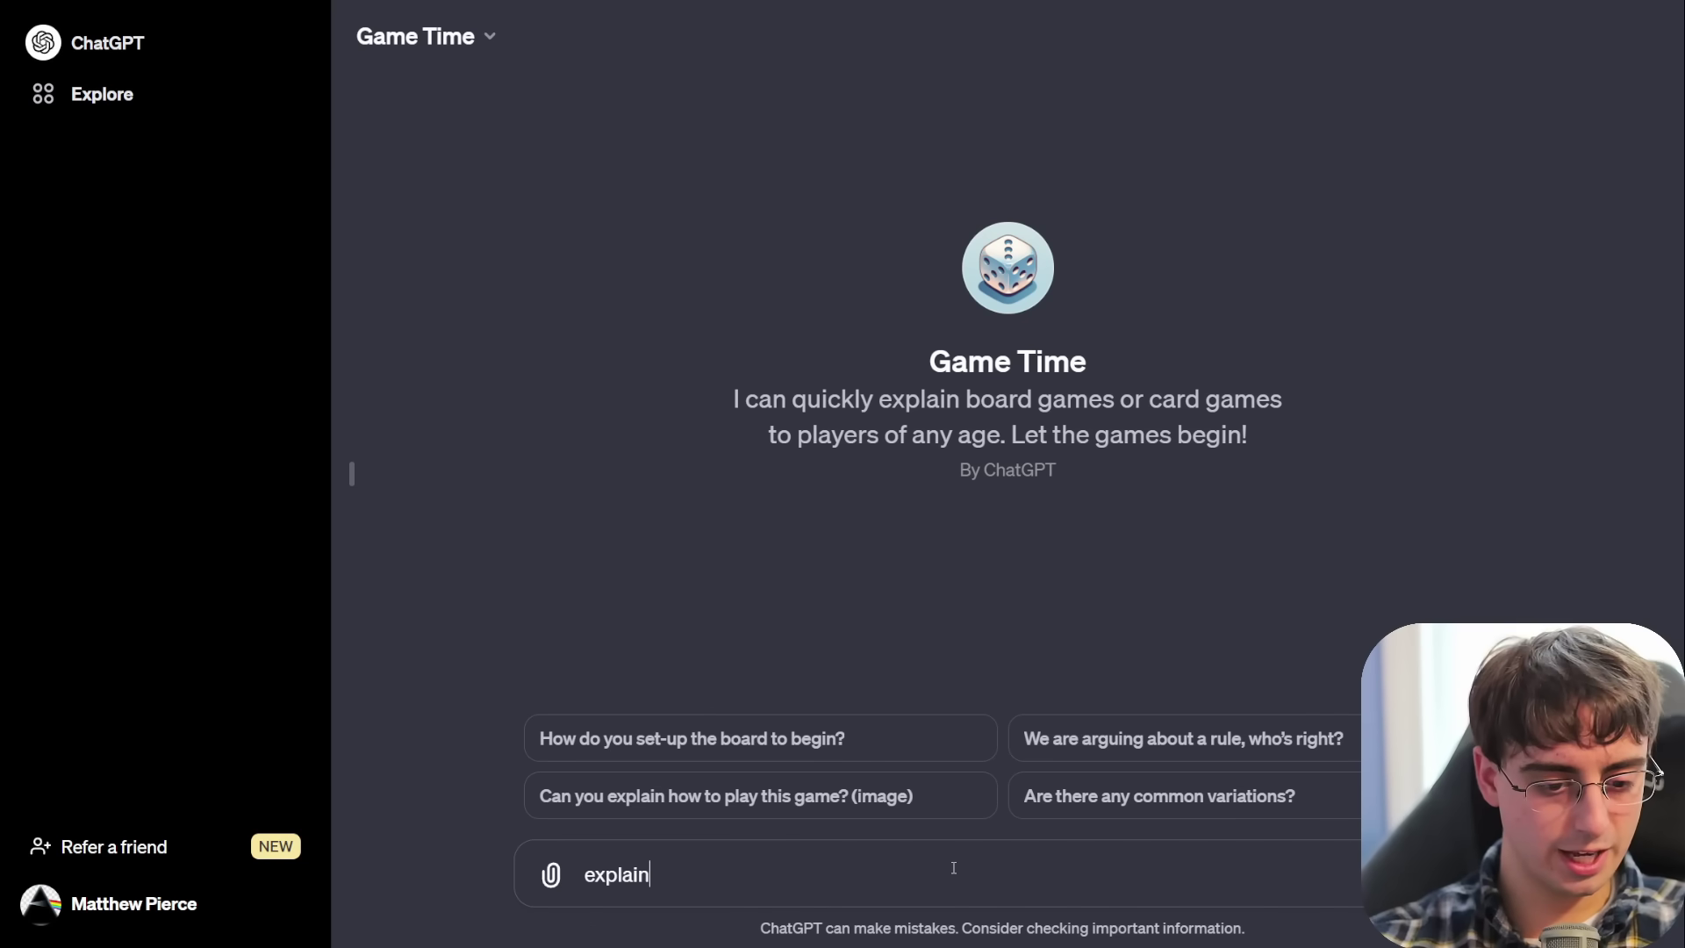
type(" monopoly to my ")
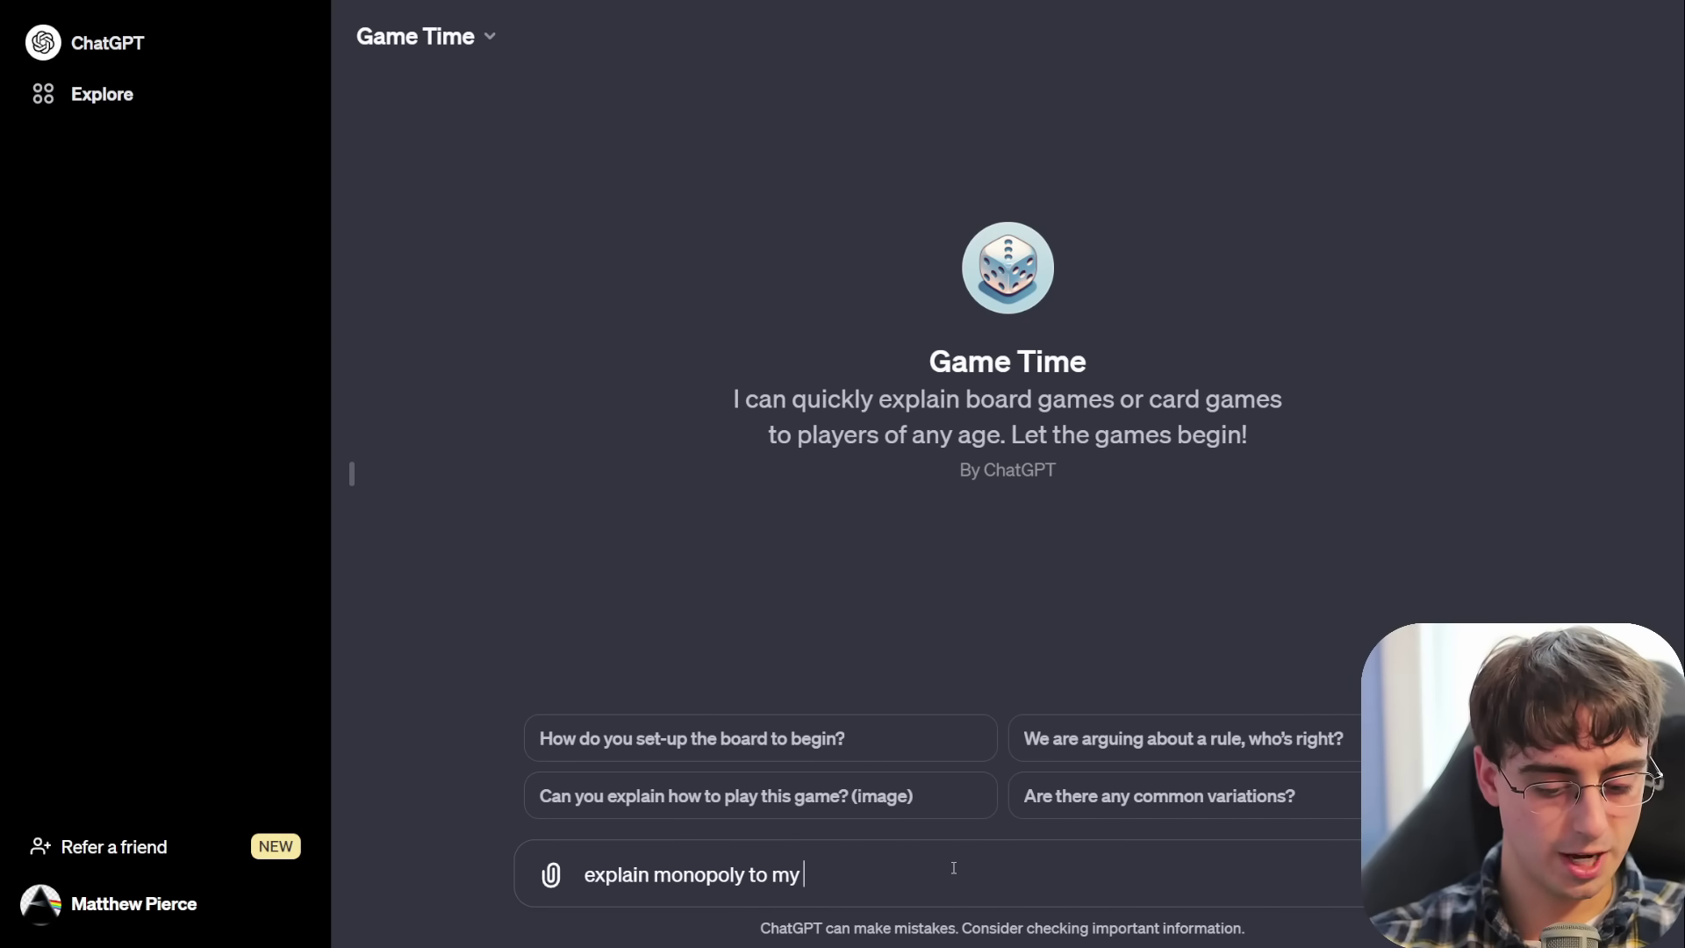
type("5 year old")
key("Return")
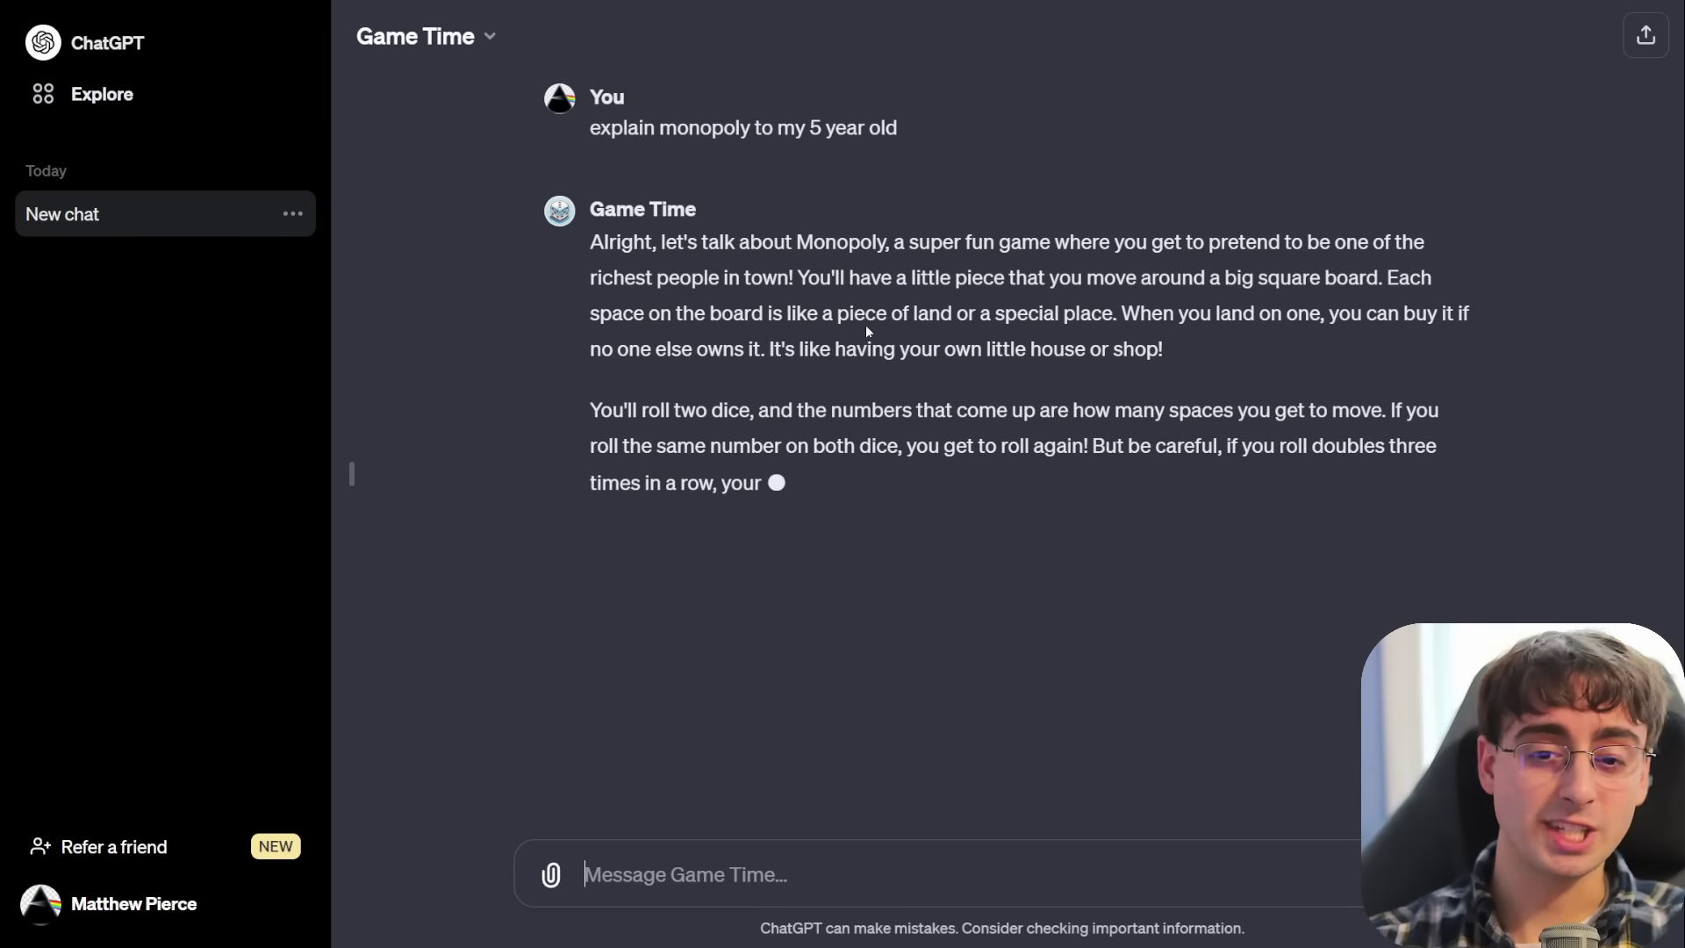
Step: Highlight passages of the Monopoly reply, including the special cards phrase and the whole answer
left_click_drag(693, 353, 882, 351)
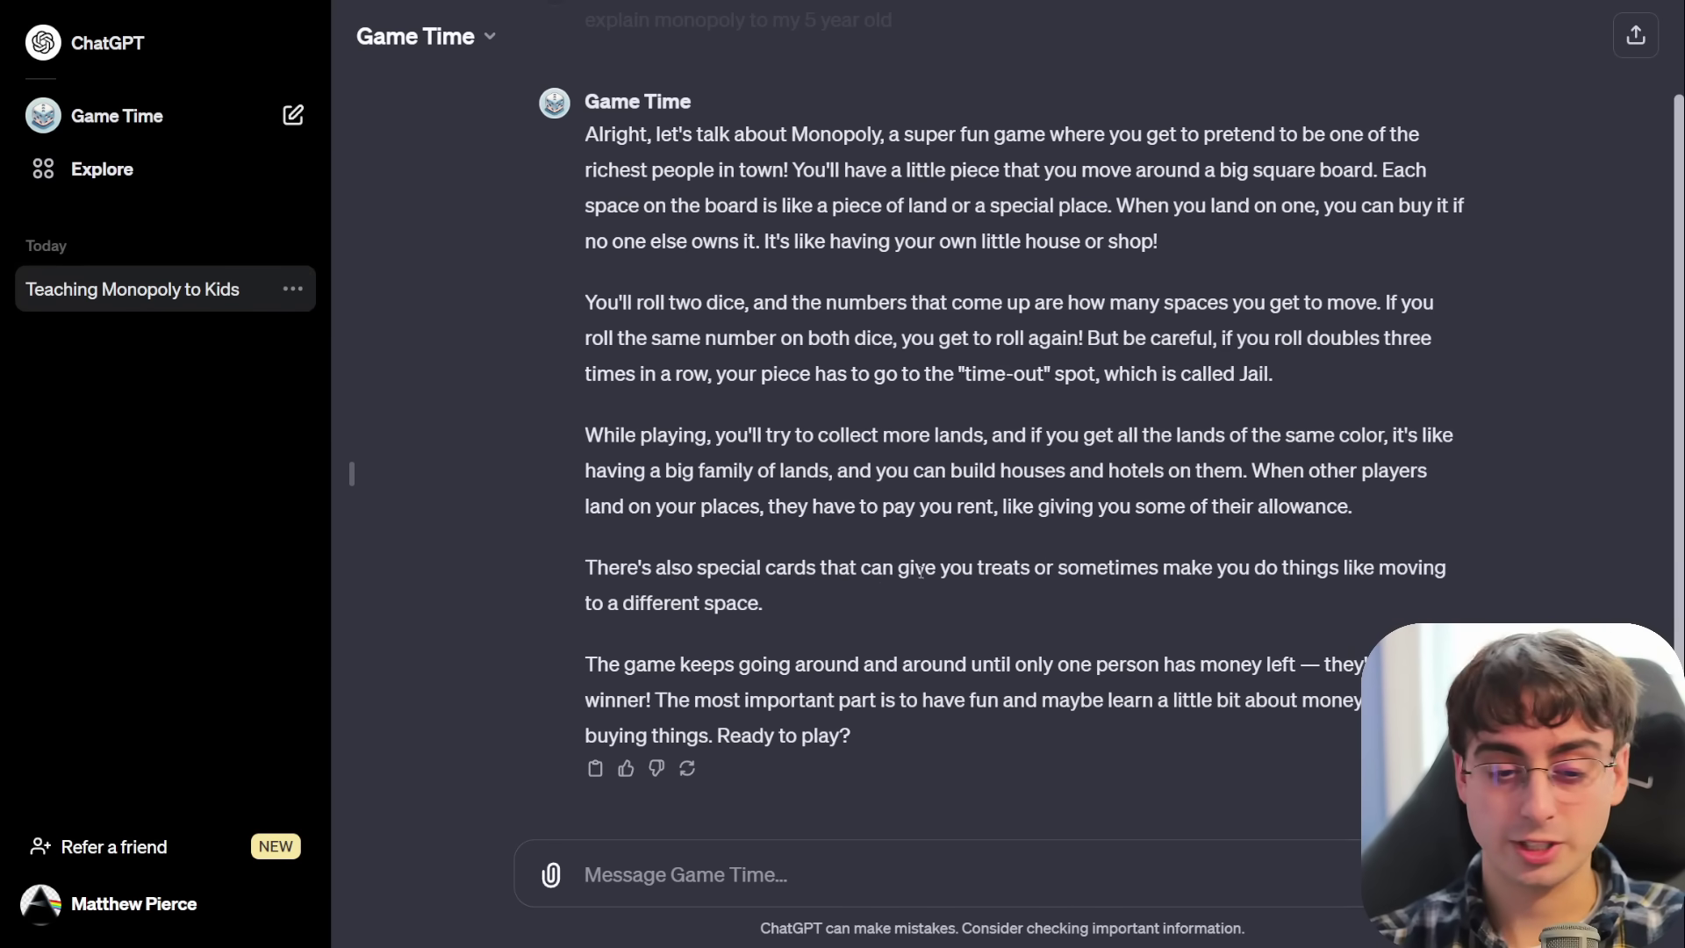
left_click_drag(920, 571, 1158, 570)
left_click(1020, 628)
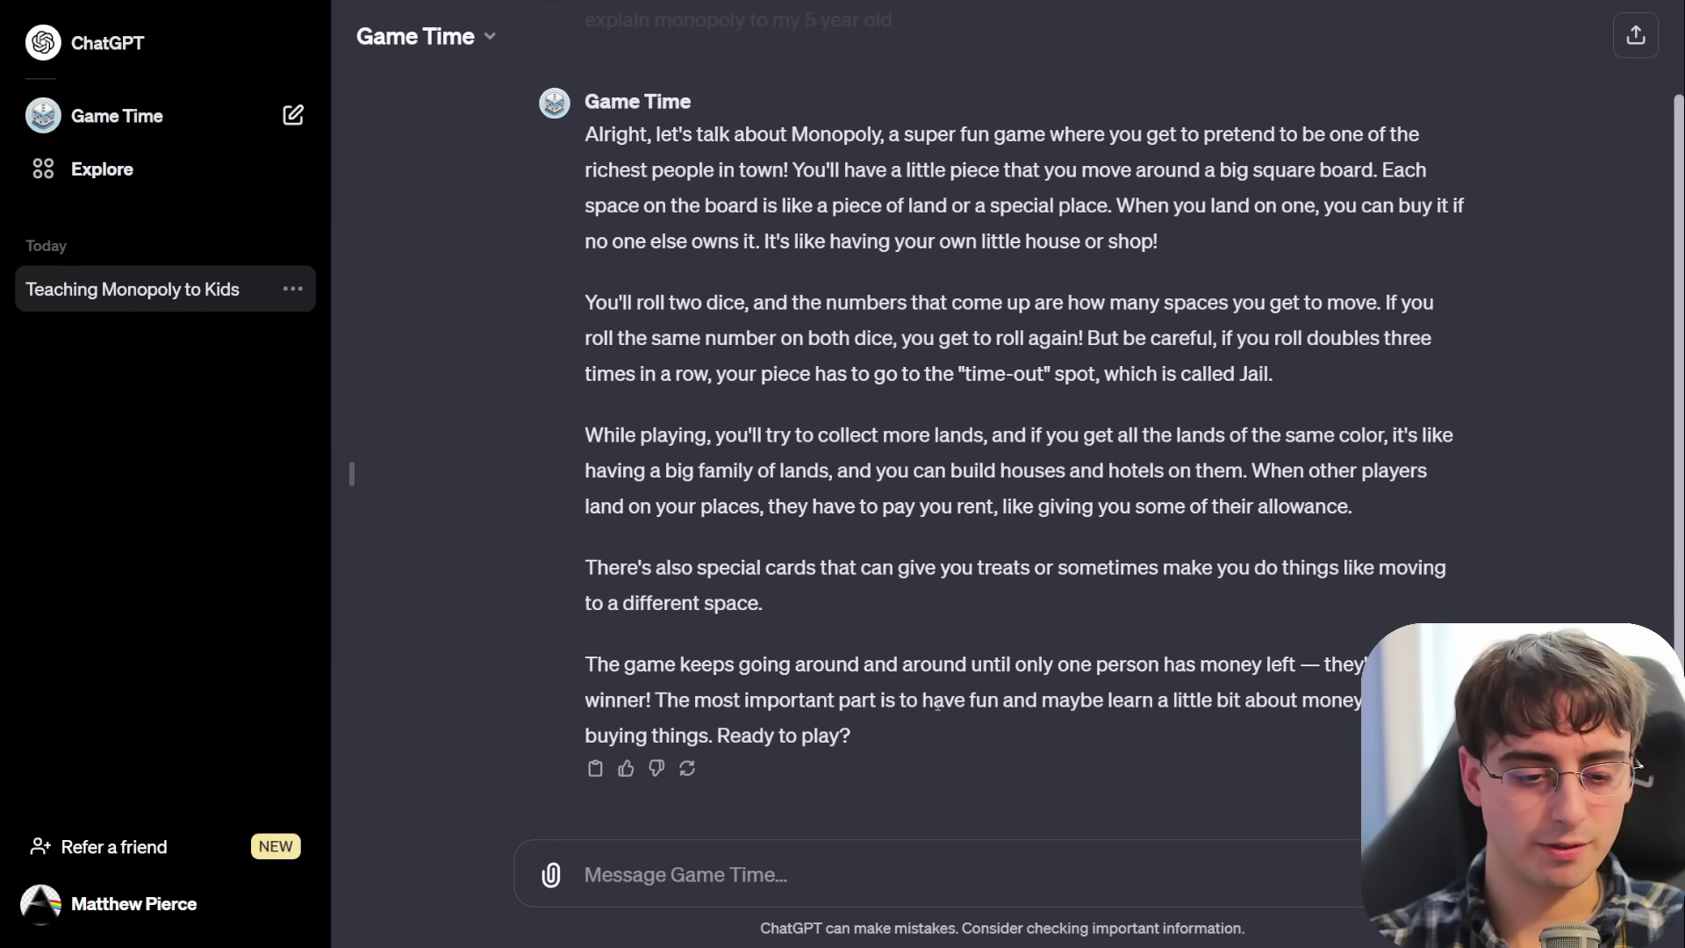
left_click_drag(865, 739, 570, 140)
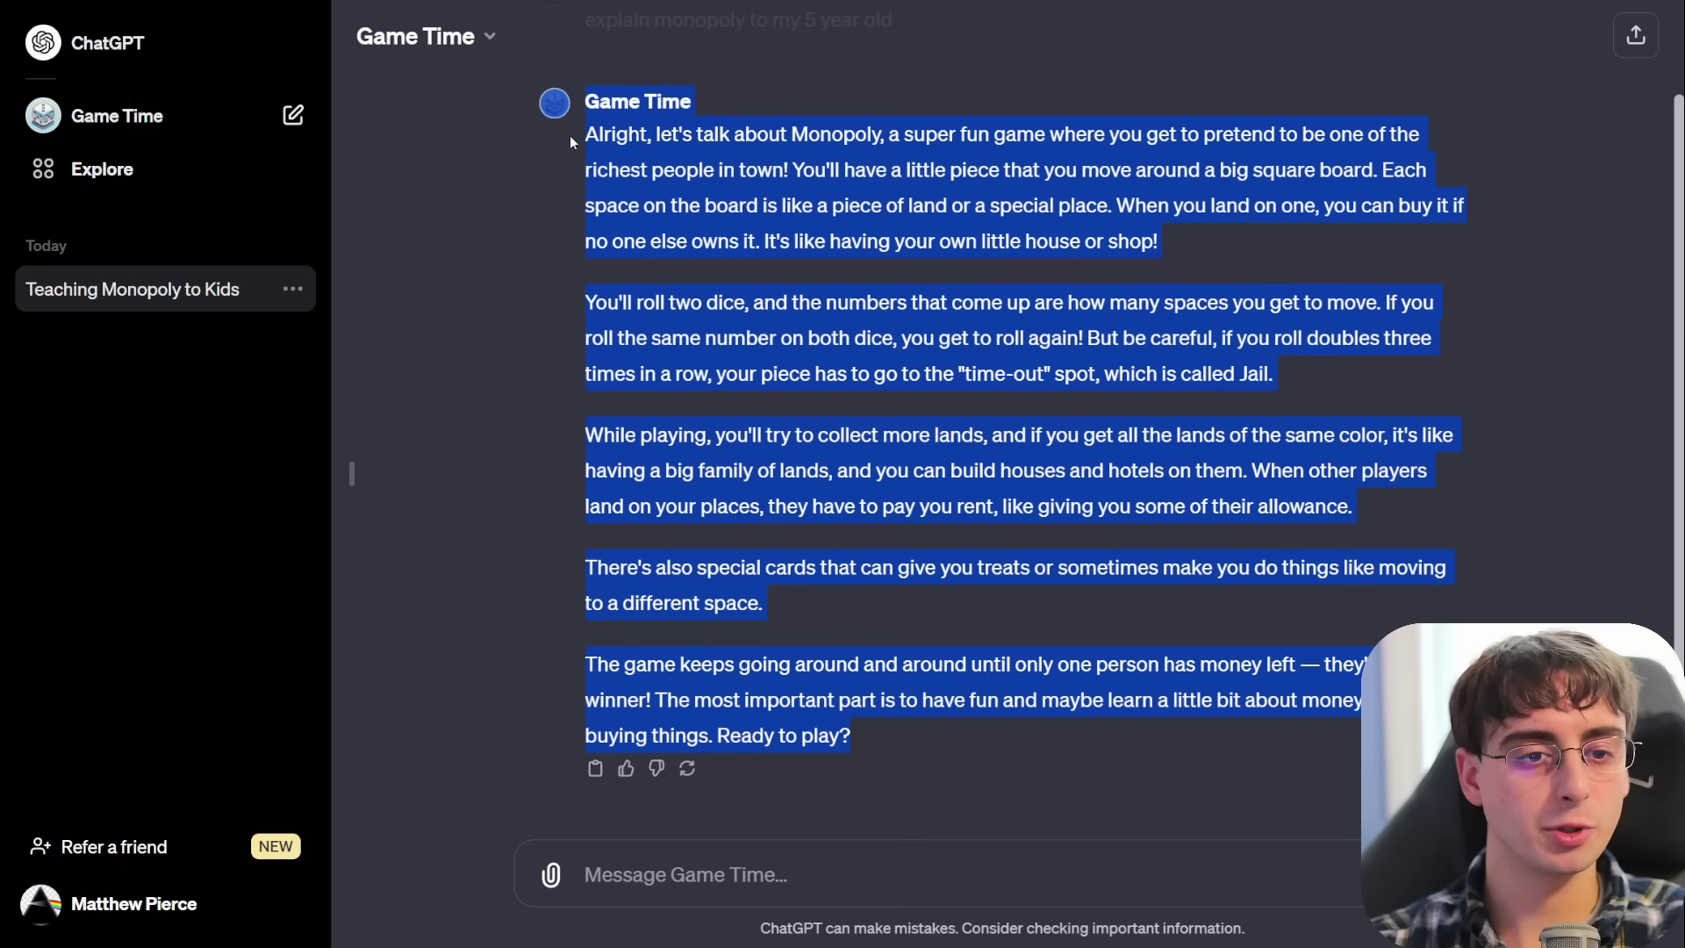
left_click(778, 263)
scroll(537, 439, "up", 1)
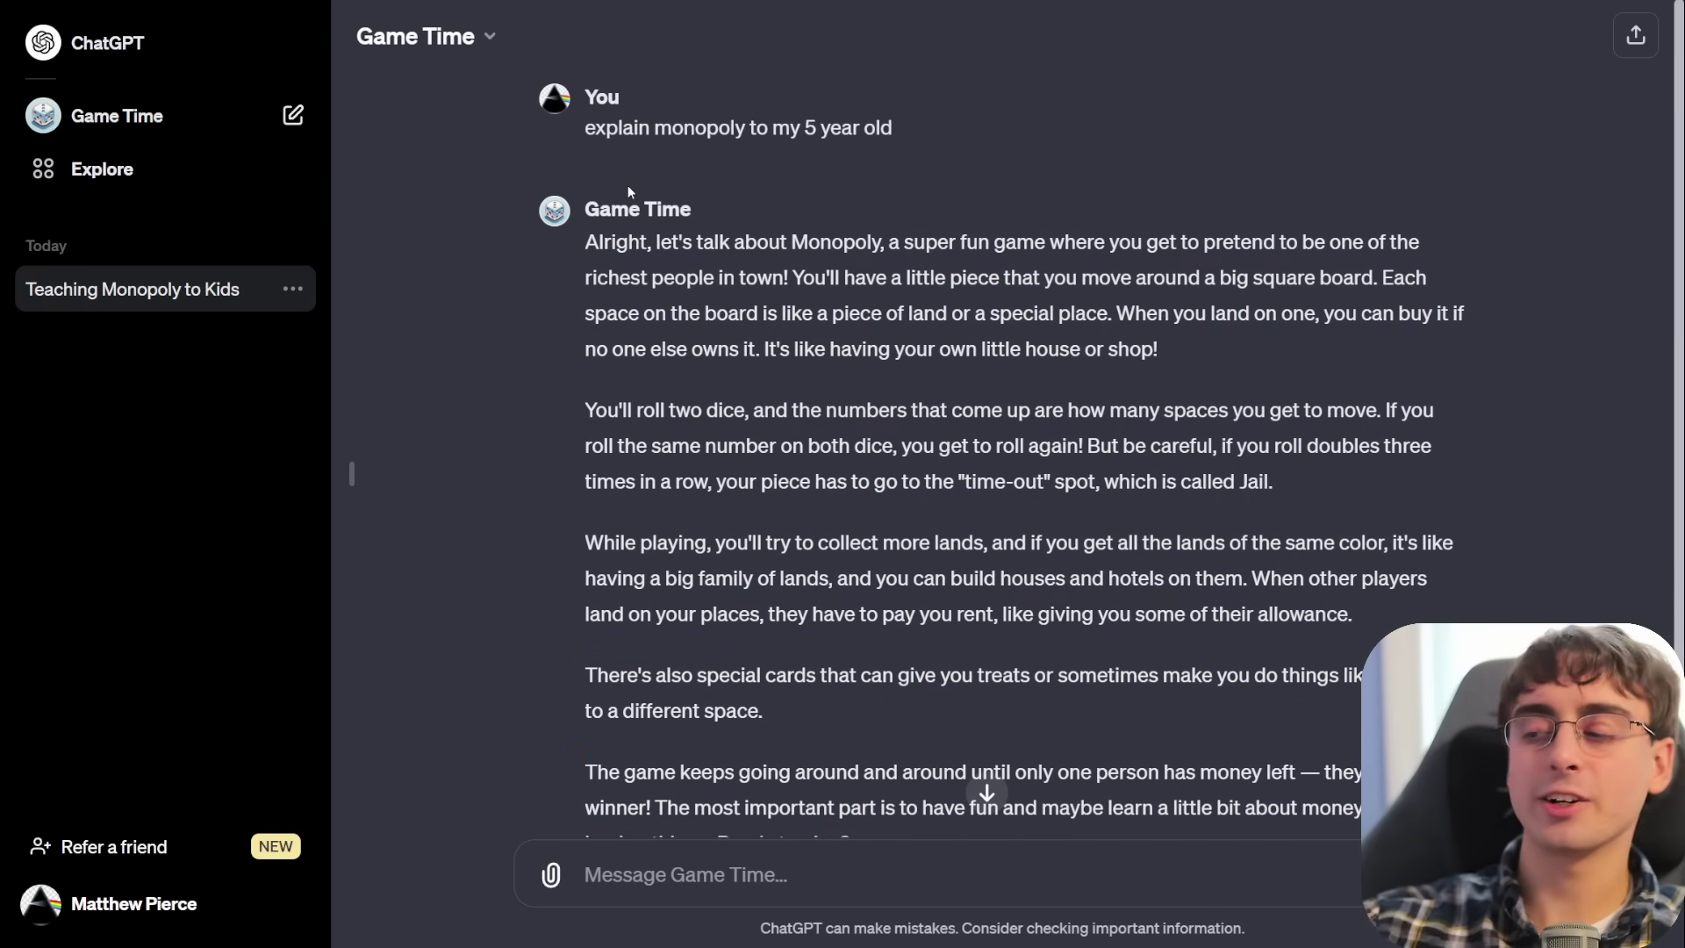
left_click(408, 37)
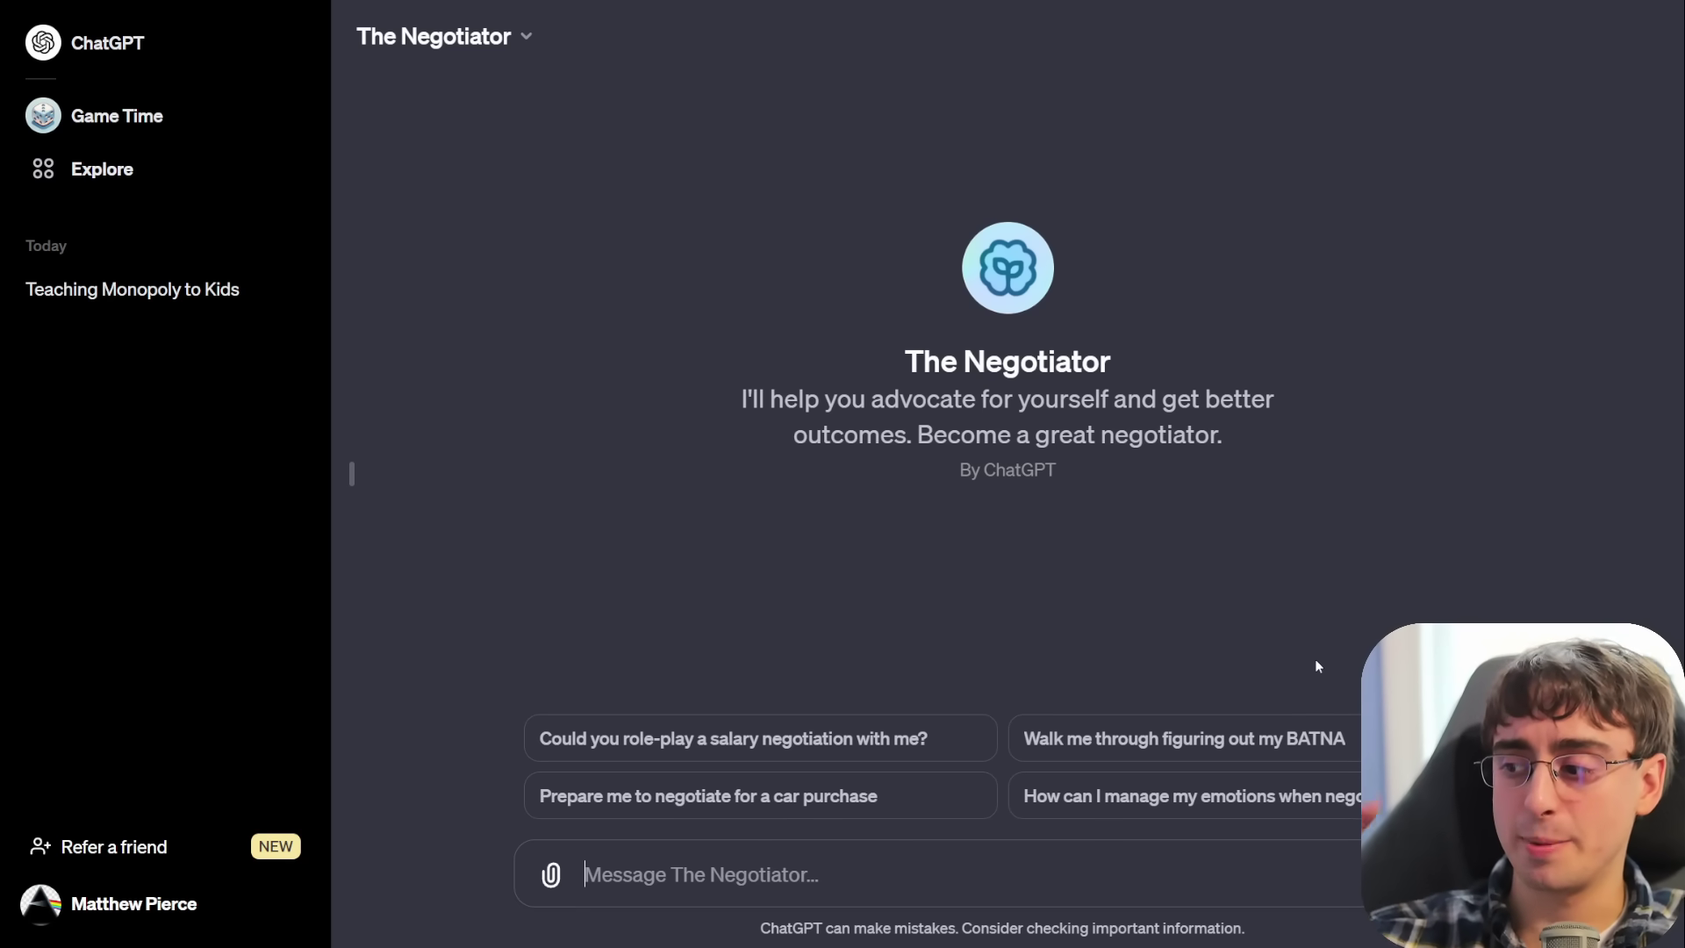
Step: Attach Squidward.txt and ask The Negotiator 'tell me how to negotiate with squidward'
key("ctrl+v")
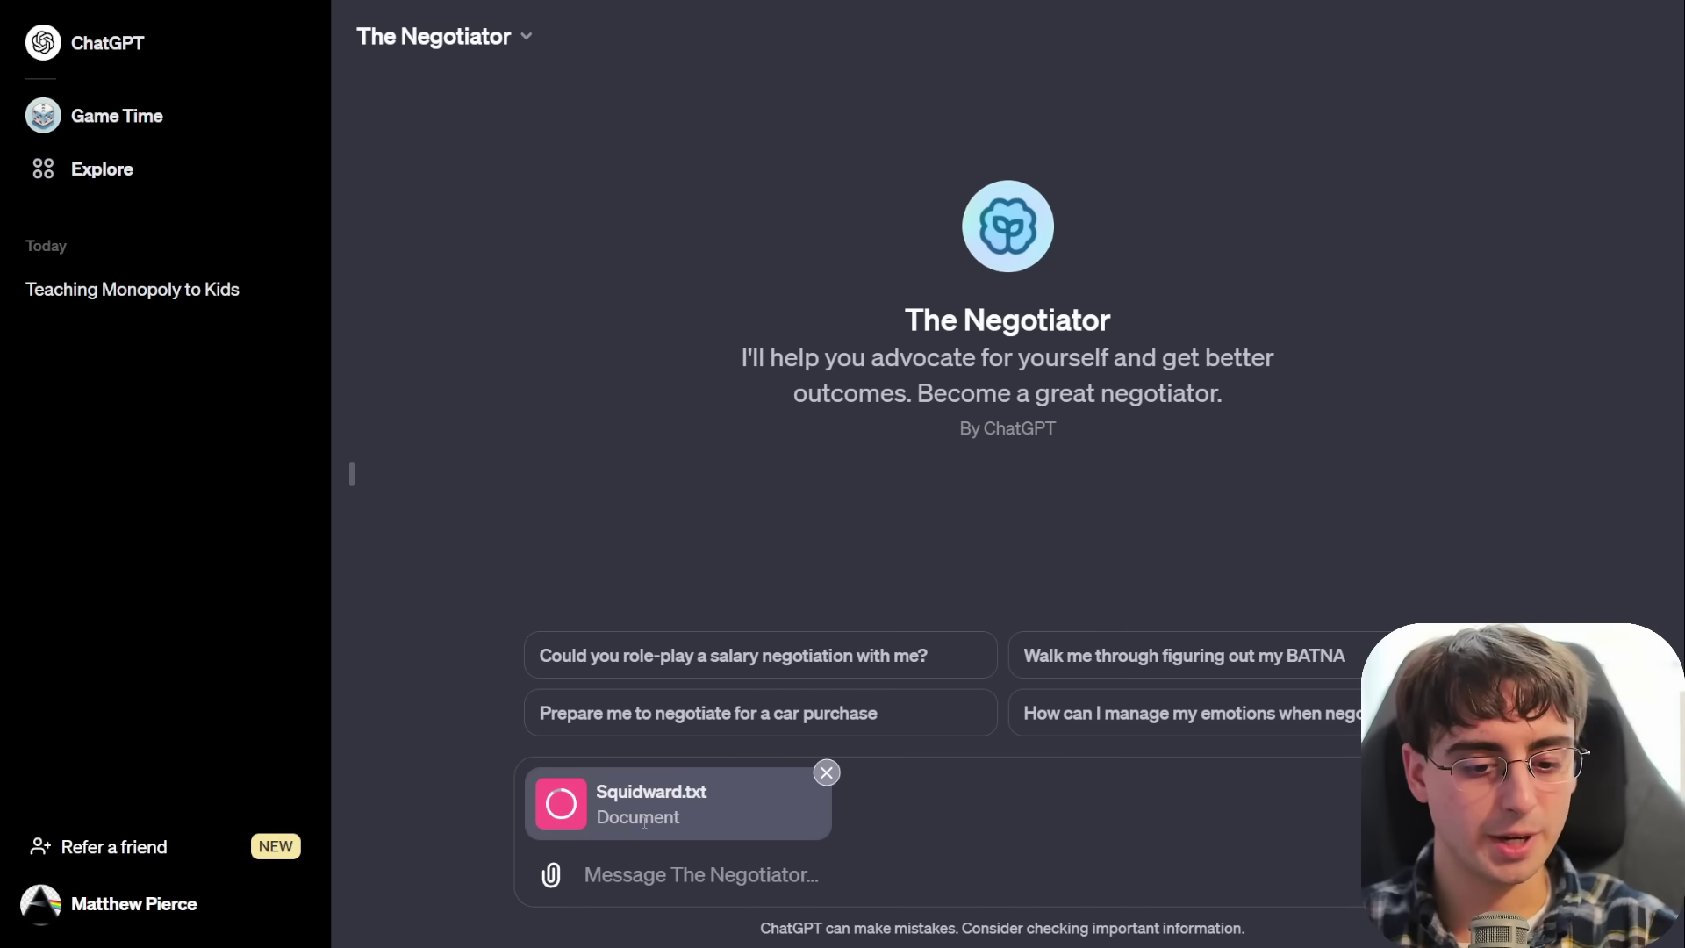
type("tell me")
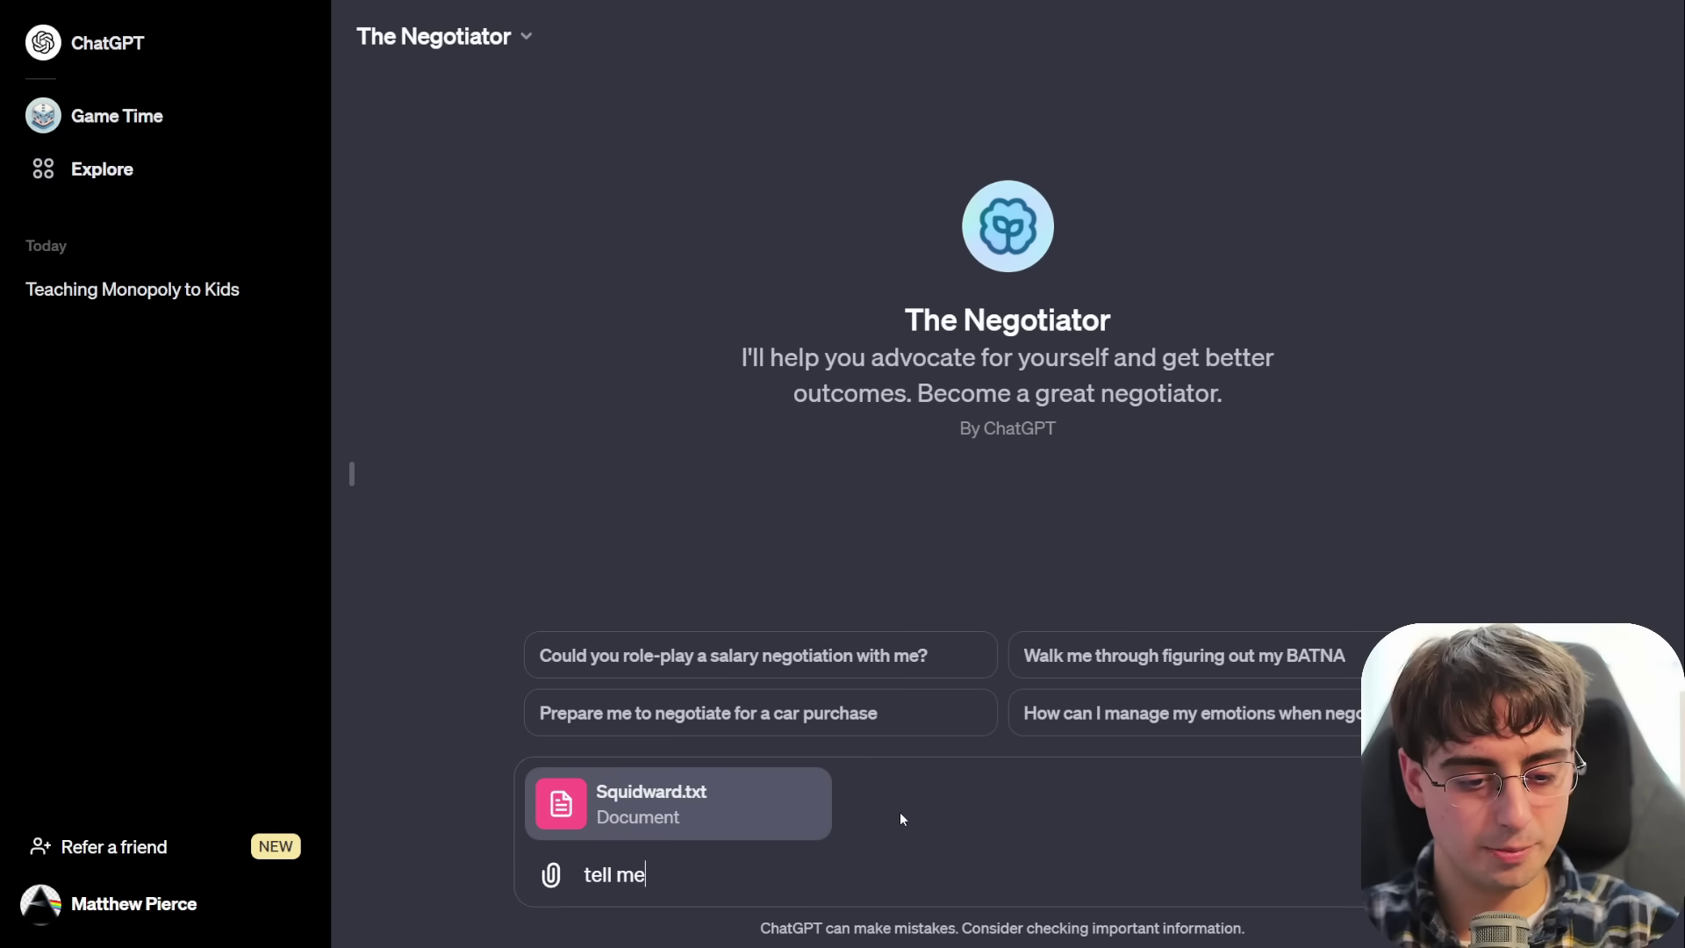
type(" how to negotiate with squidward")
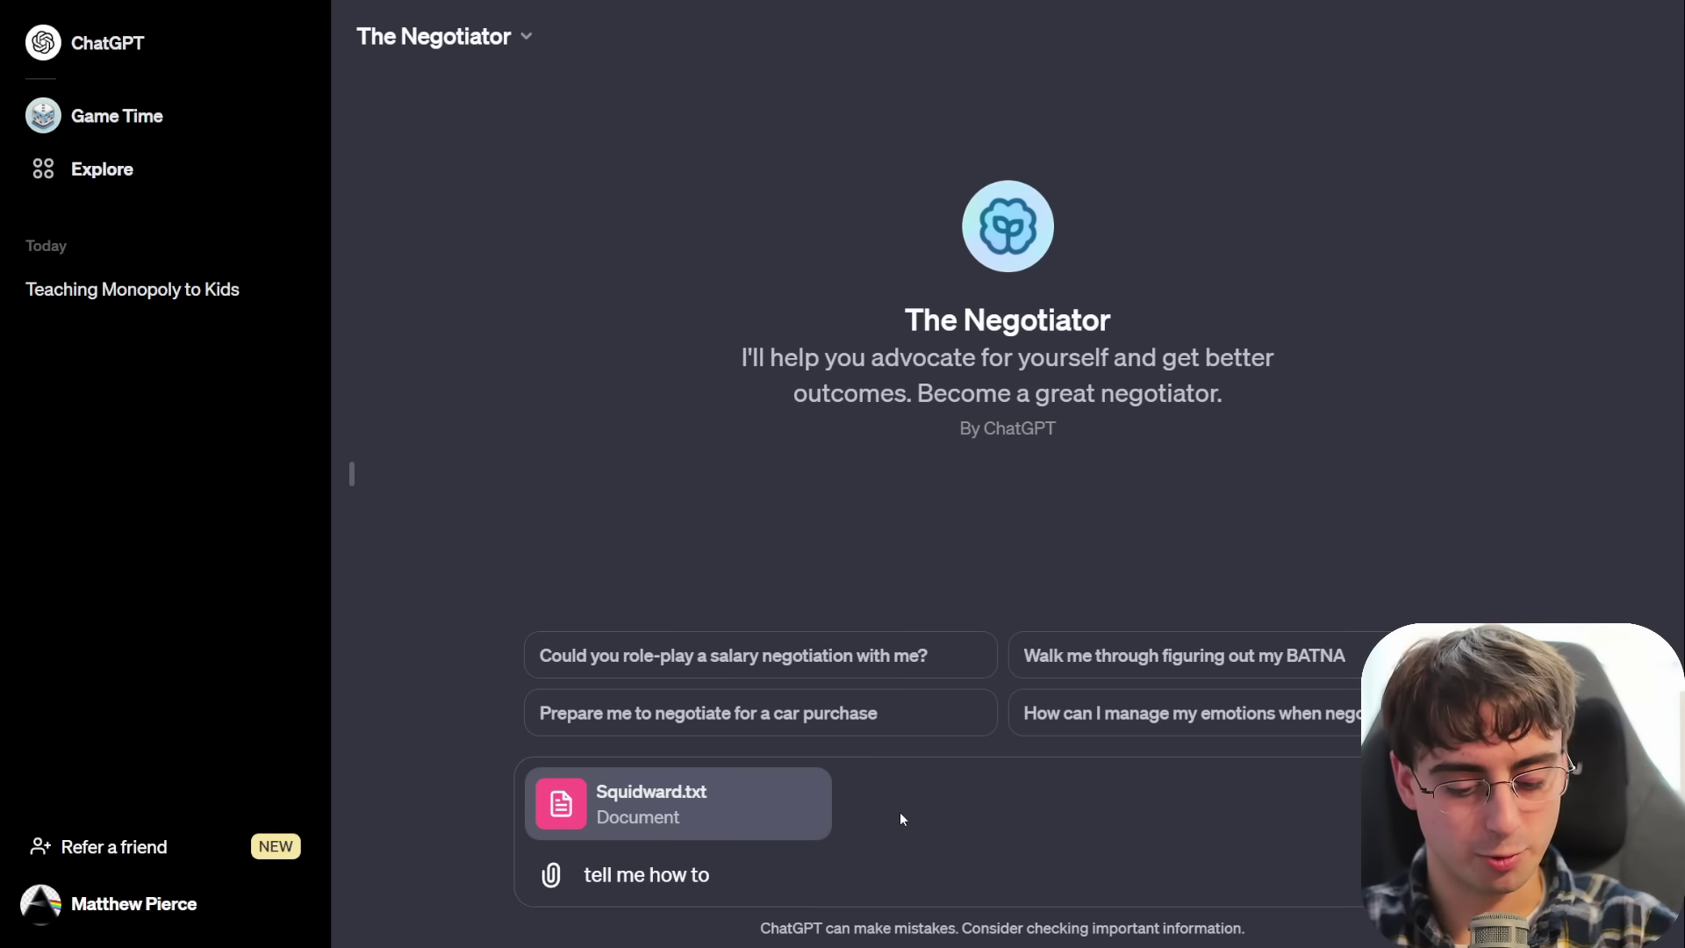
key("Return")
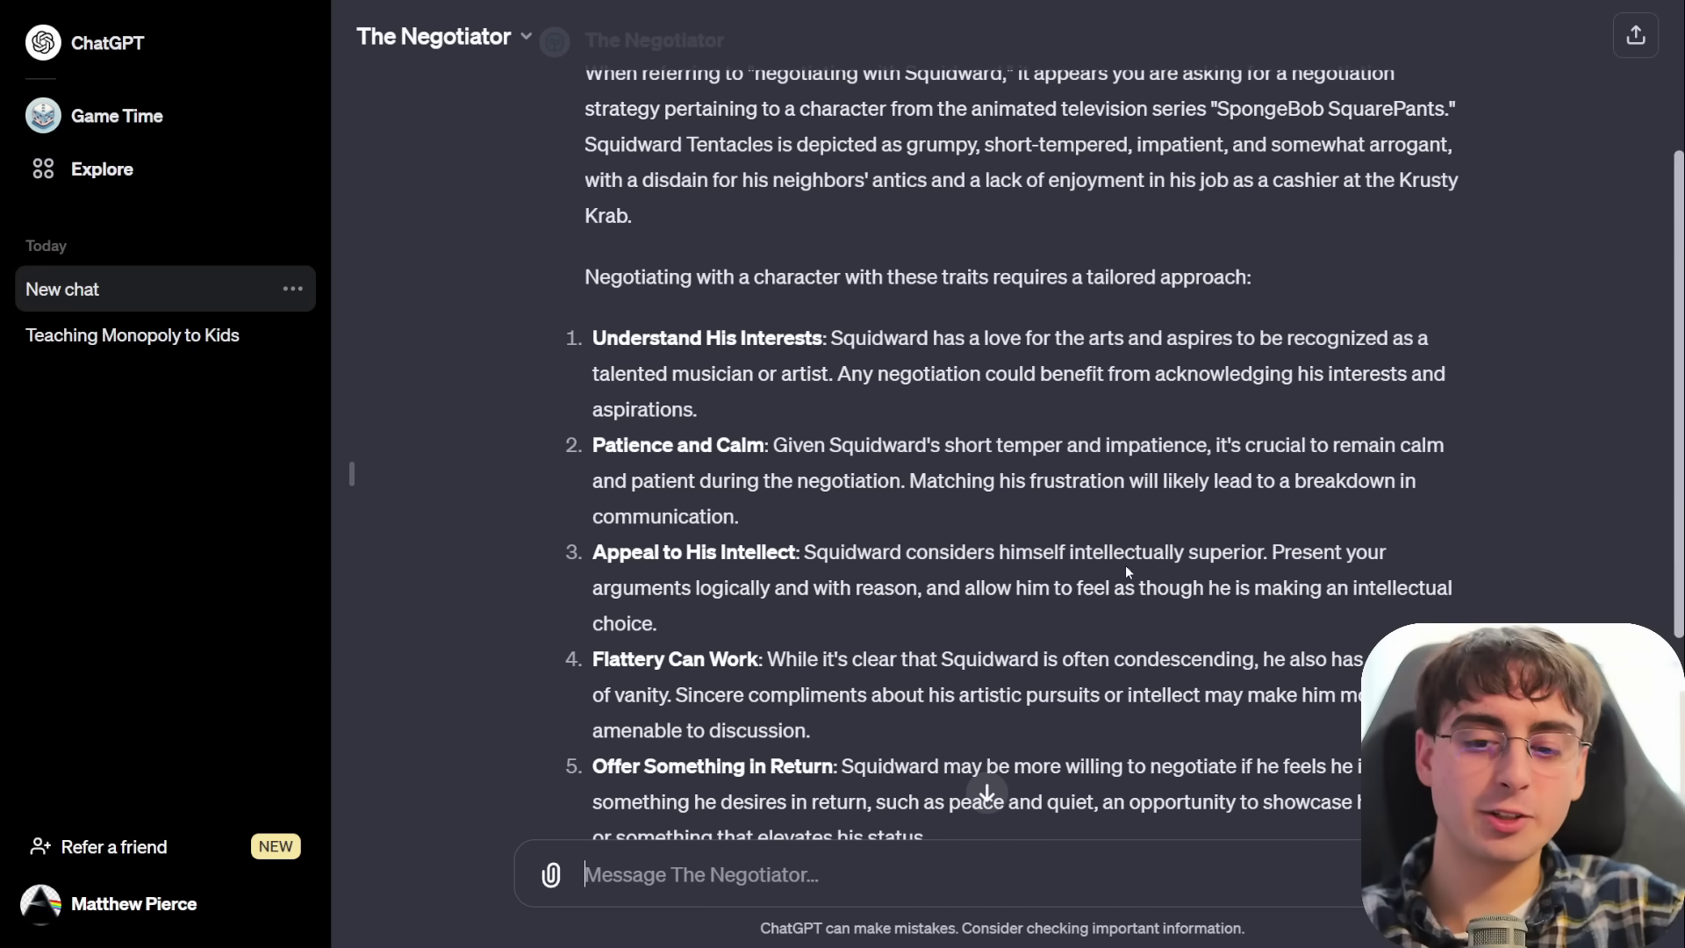
Step: Scroll through the seven negotiation tactics and select the reply text
scroll(795, 603, "up", 5)
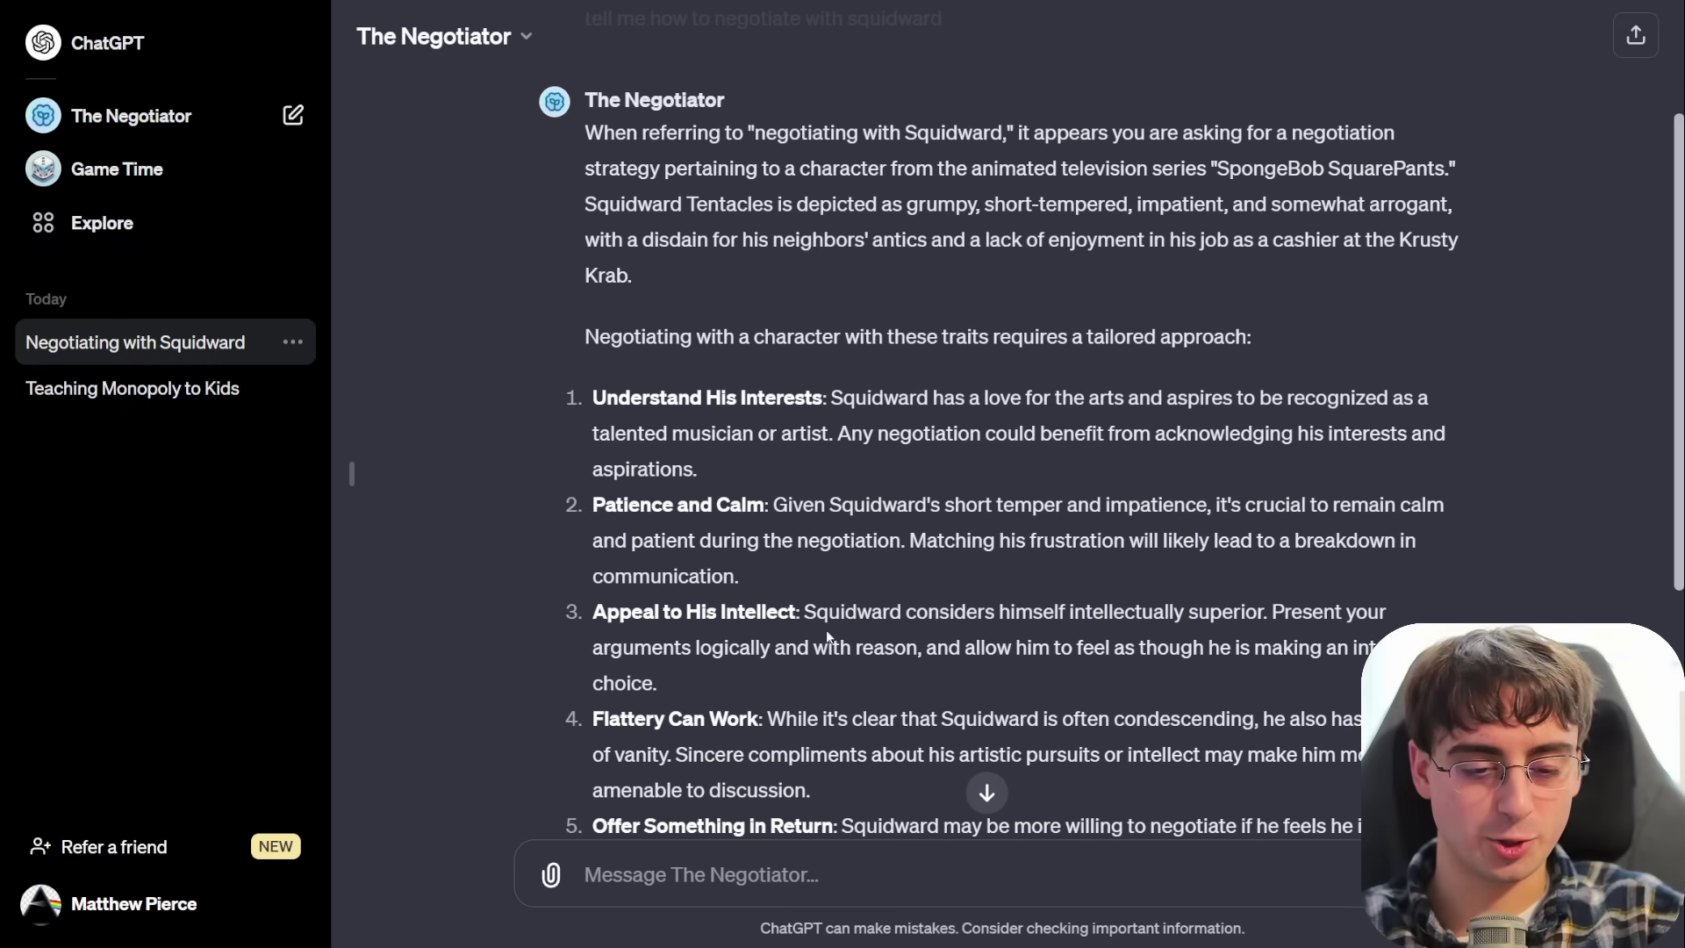
scroll(828, 678, "down", 2)
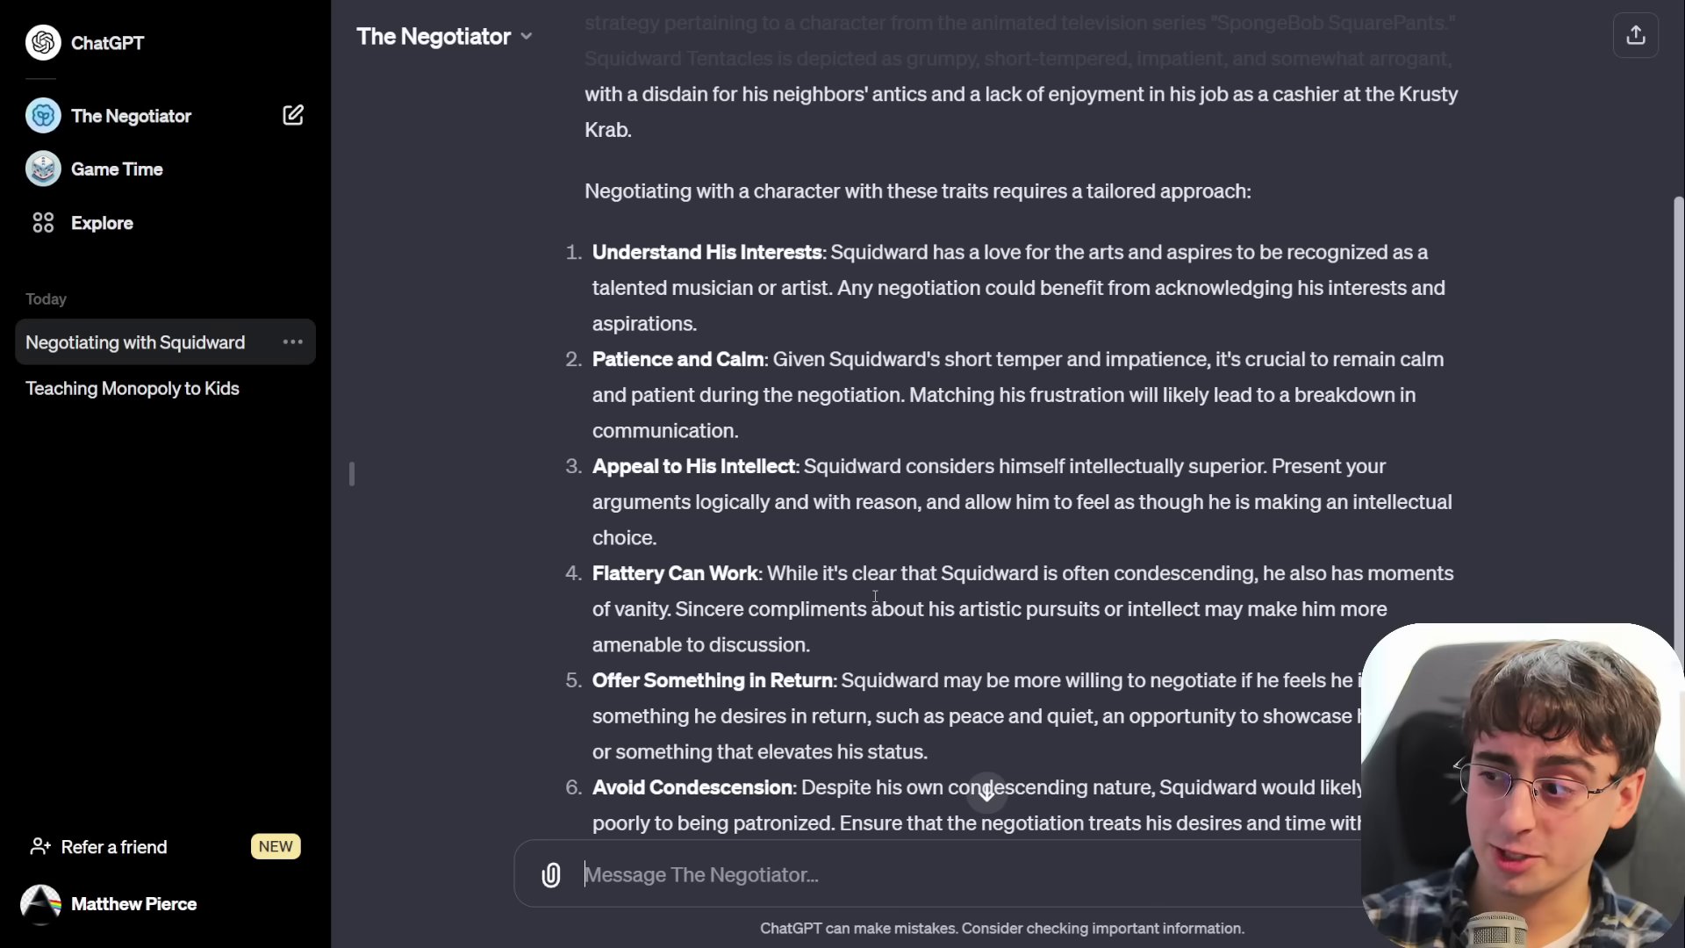
scroll(904, 518, "down", 2)
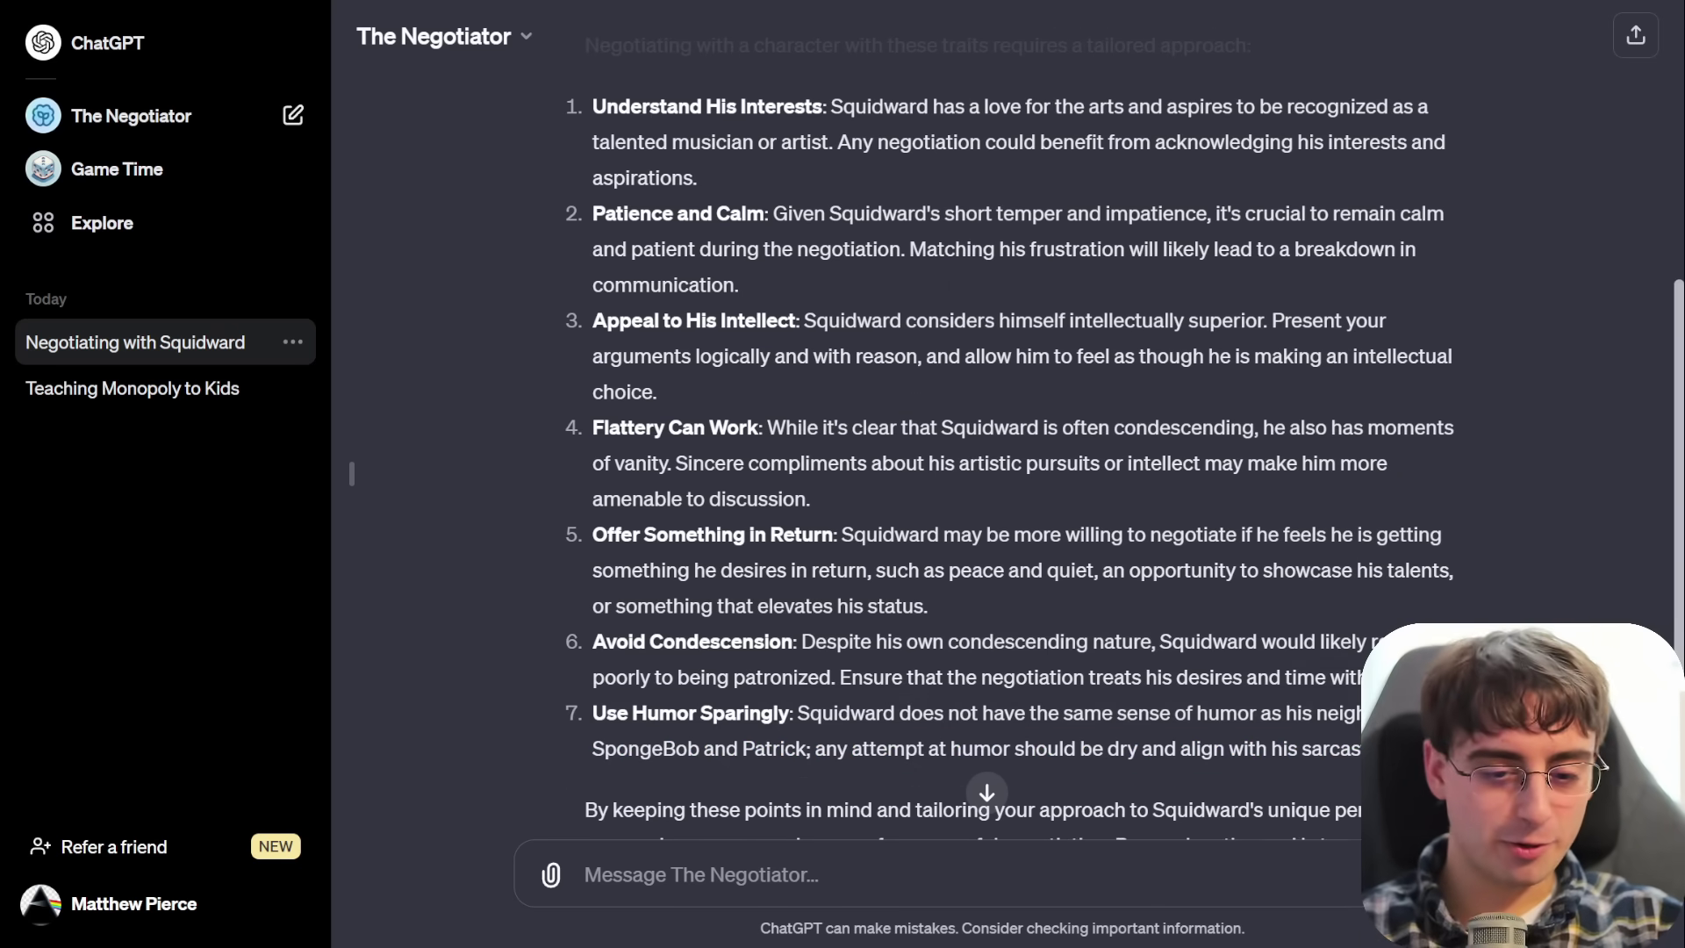
left_click_drag(1141, 746, 572, 434)
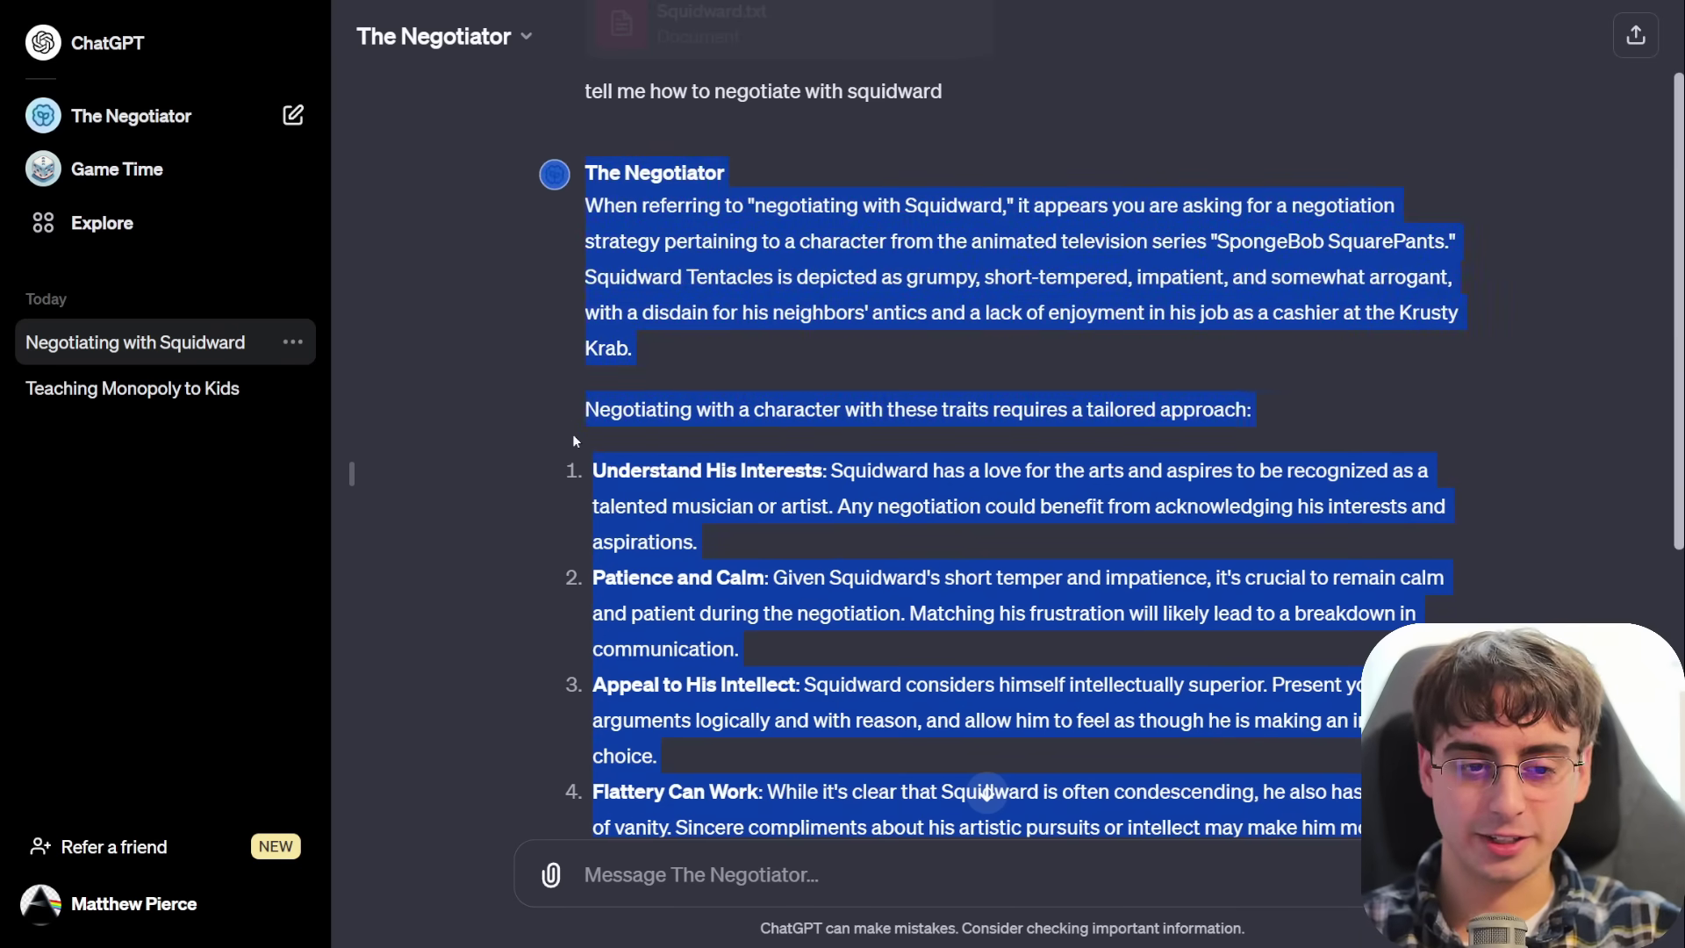
scroll(958, 526, "down", 5)
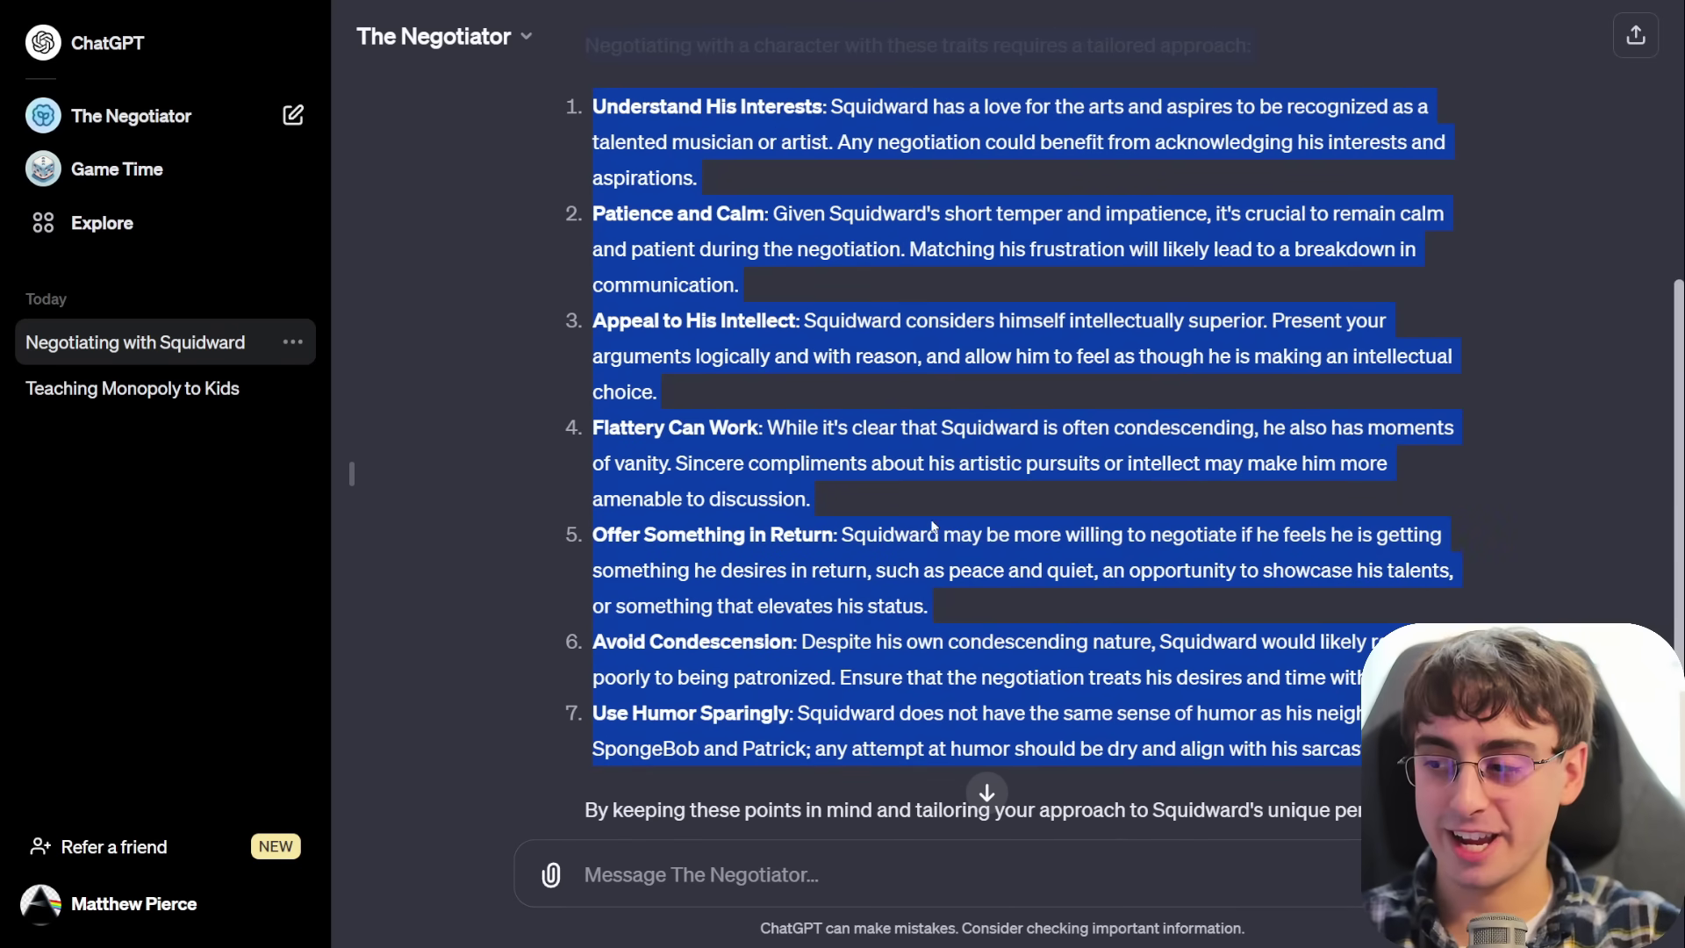
Step: From Explore, have Coloring Book Hero draw a cute lemon character and enlarge the page
left_click(102, 223)
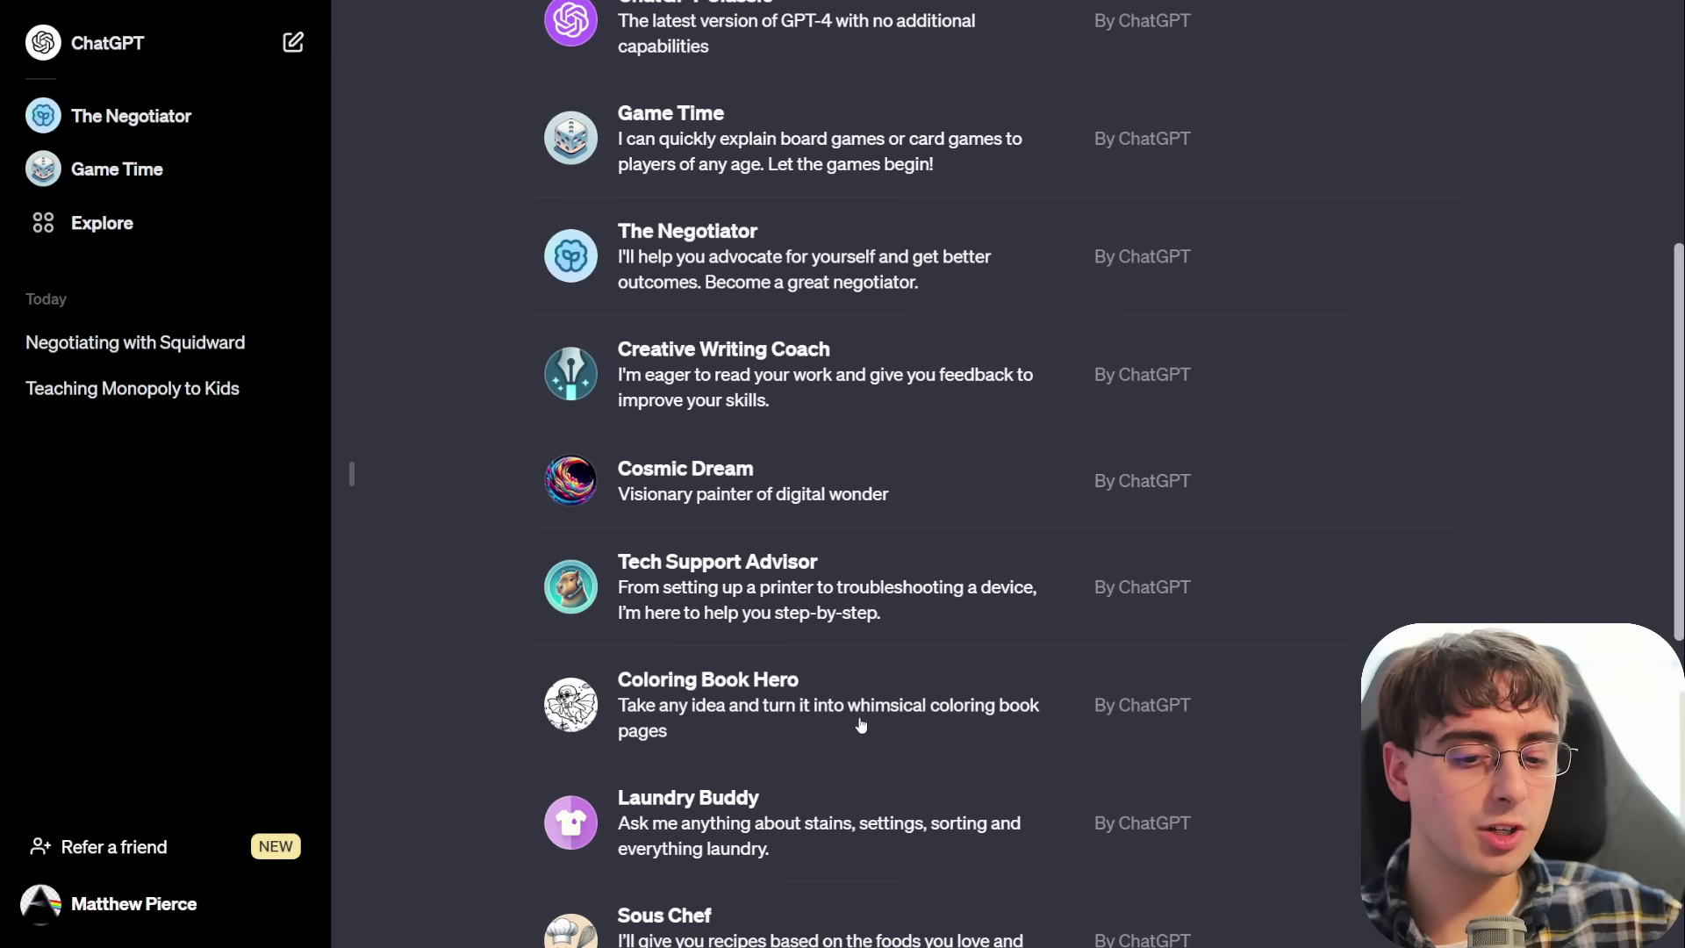
left_click(824, 714)
type("cutr")
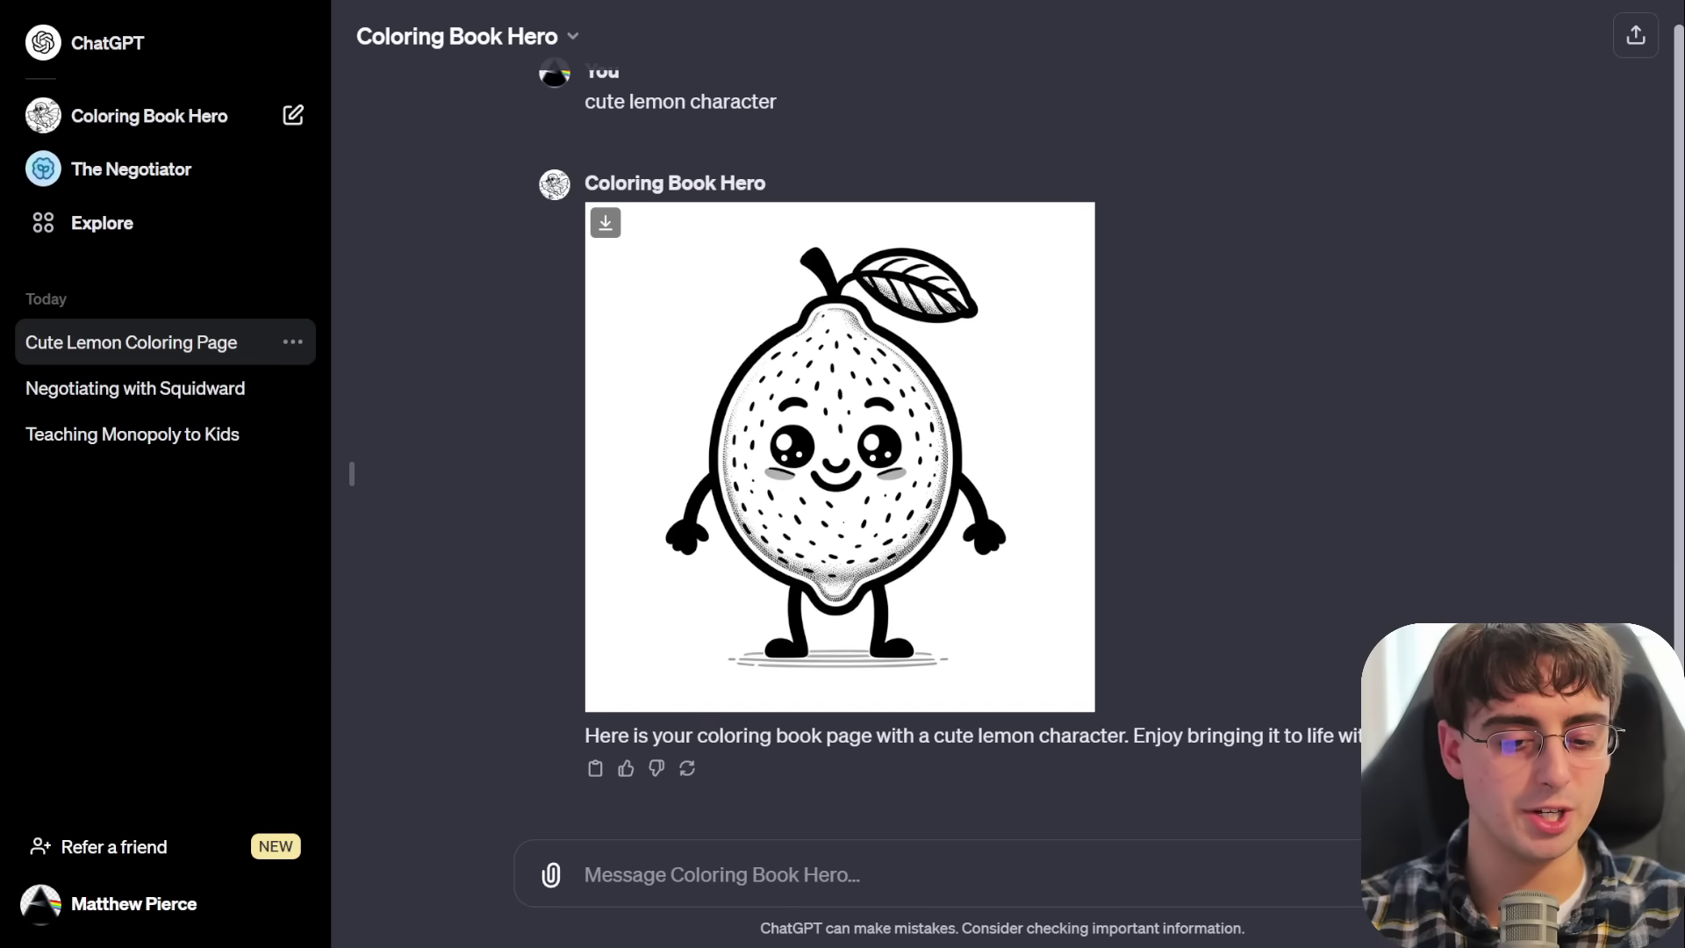
left_click(953, 583)
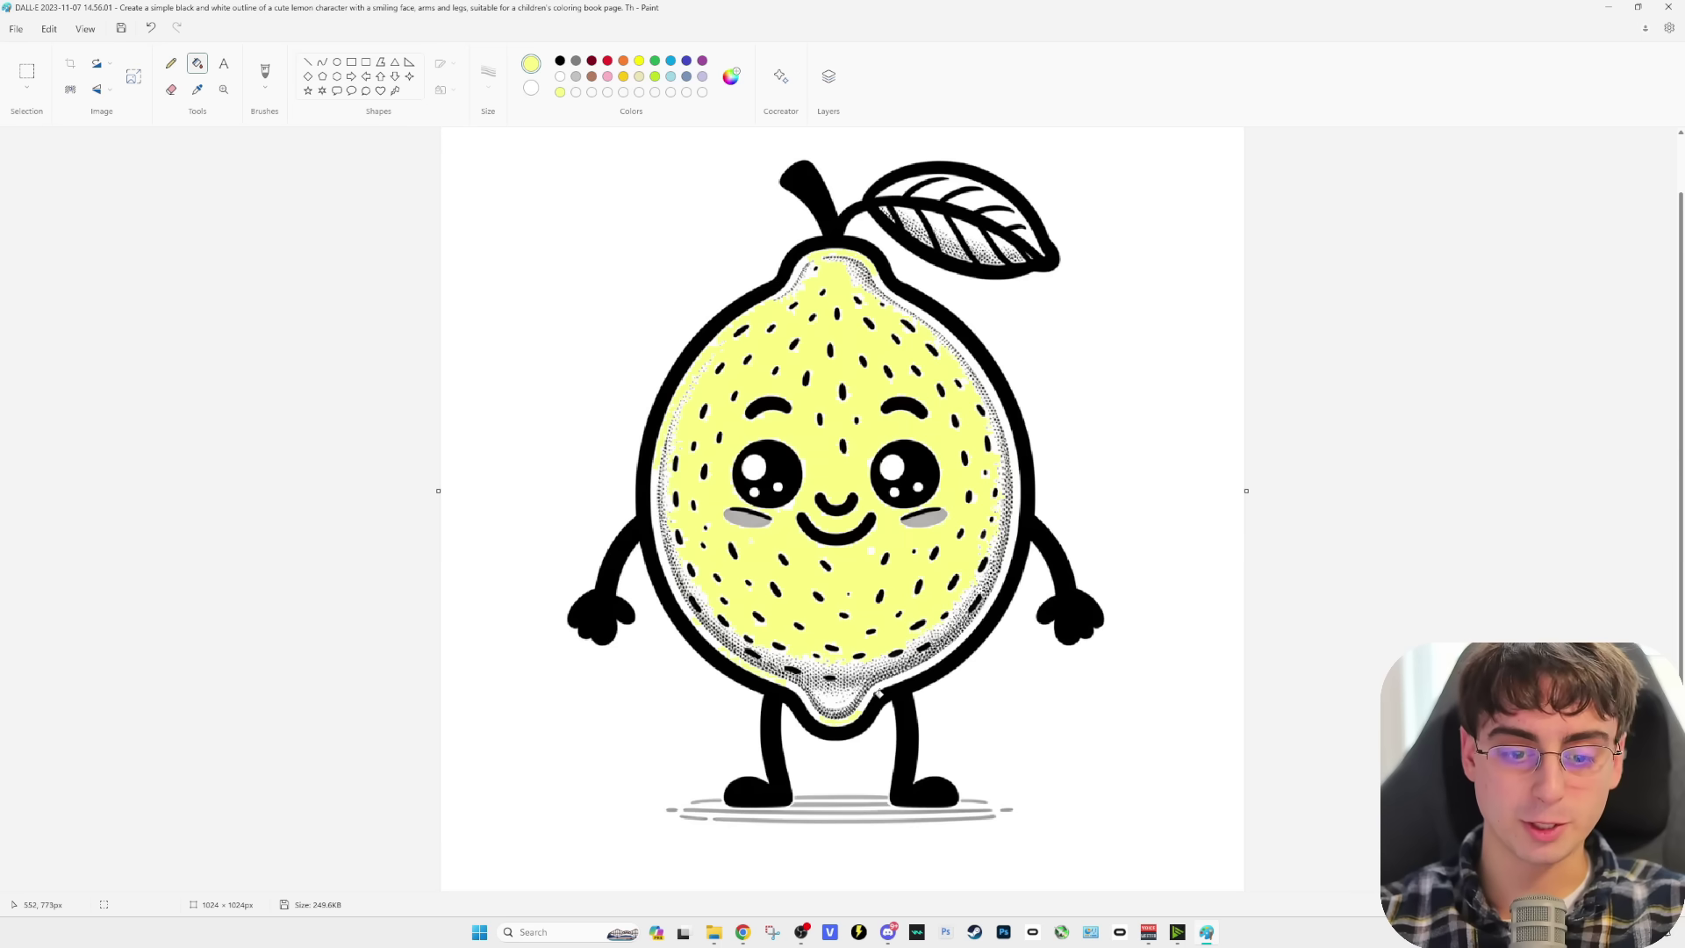
Step: Fill two segments of the lemon's leaf with green using the fill bucket
left_click(654, 60)
left_click(953, 189)
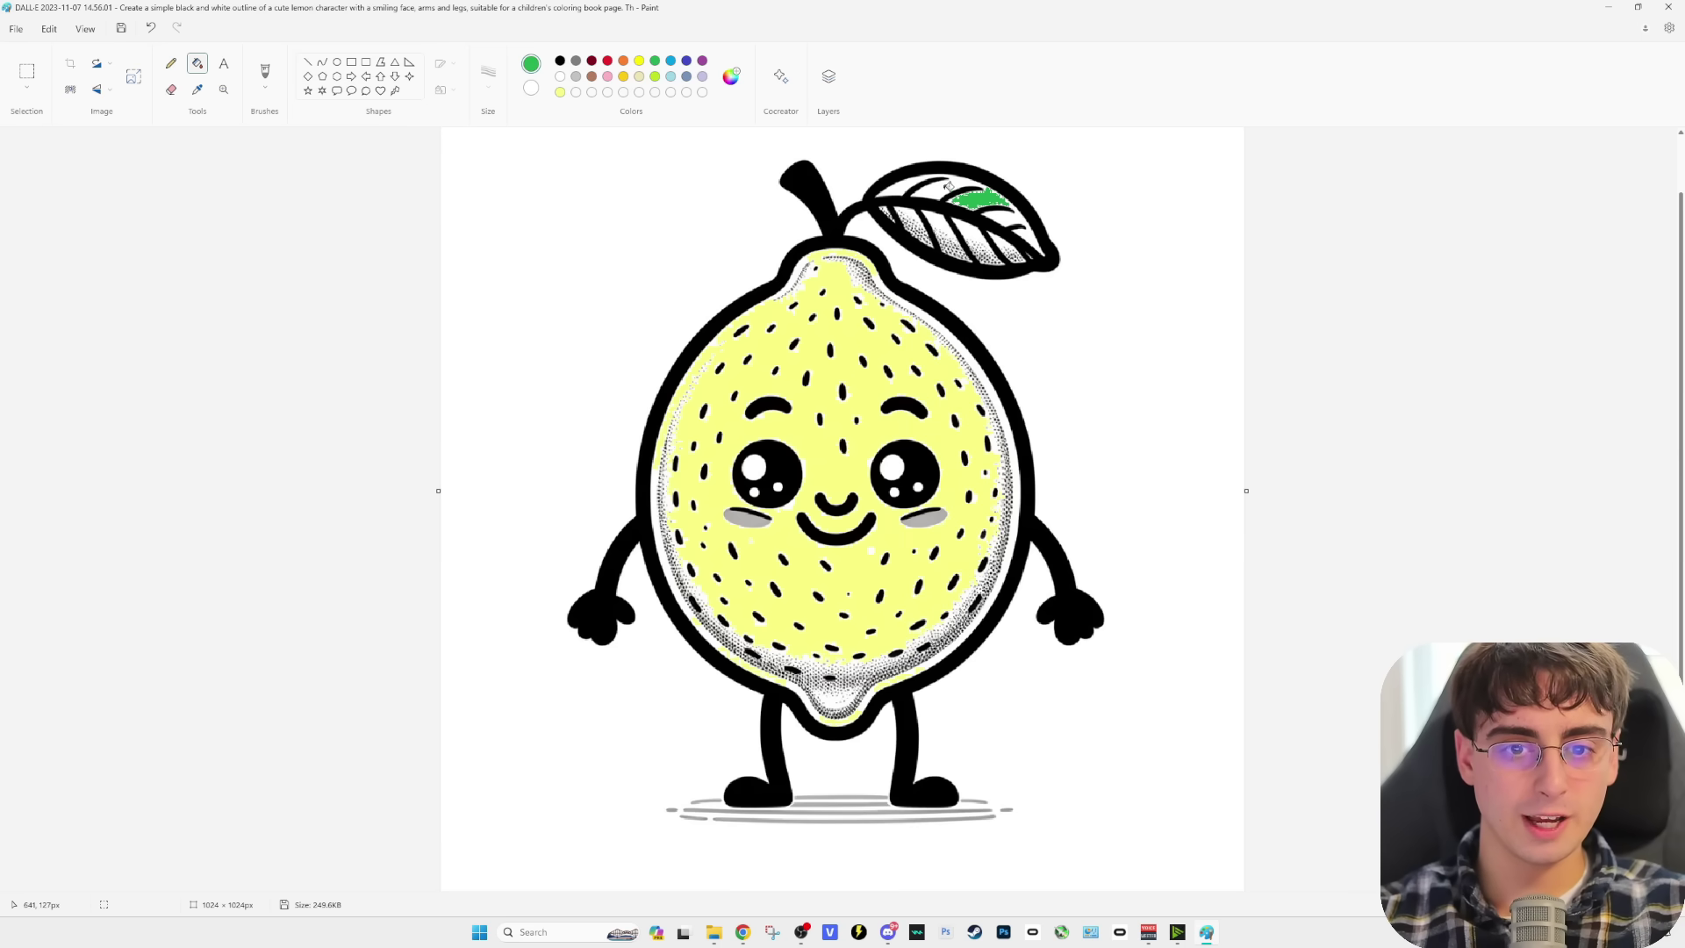
left_click(922, 186)
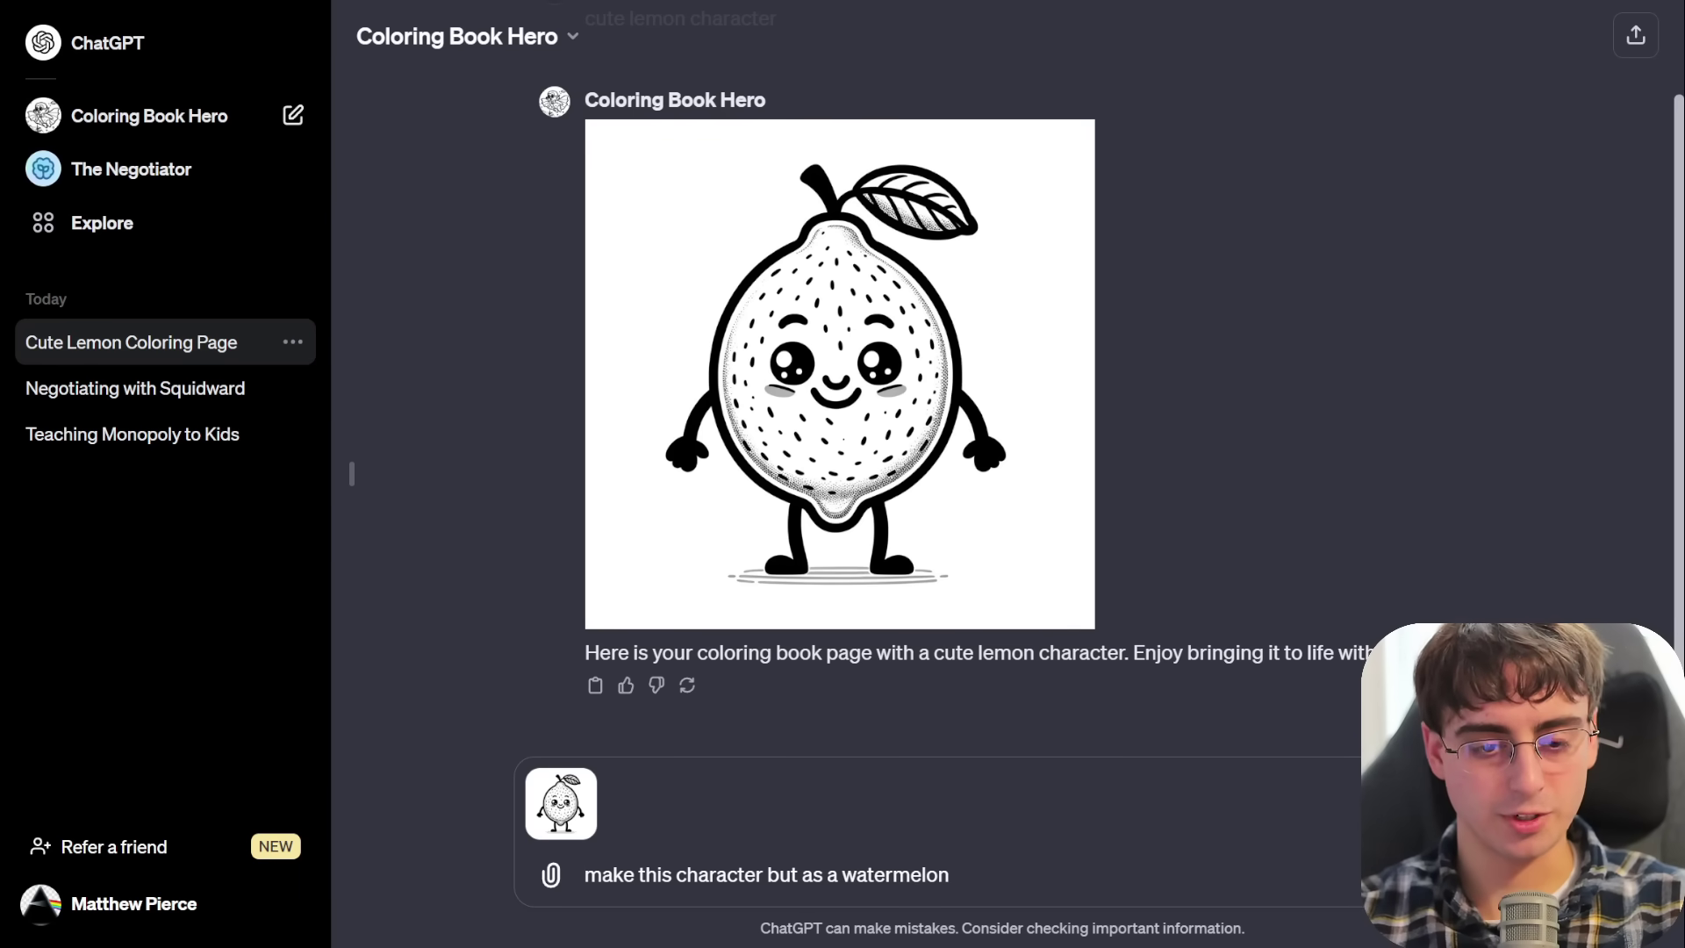
Step: Send 'make this character but as a watermelon' with the lemon image and review the result
key("Return")
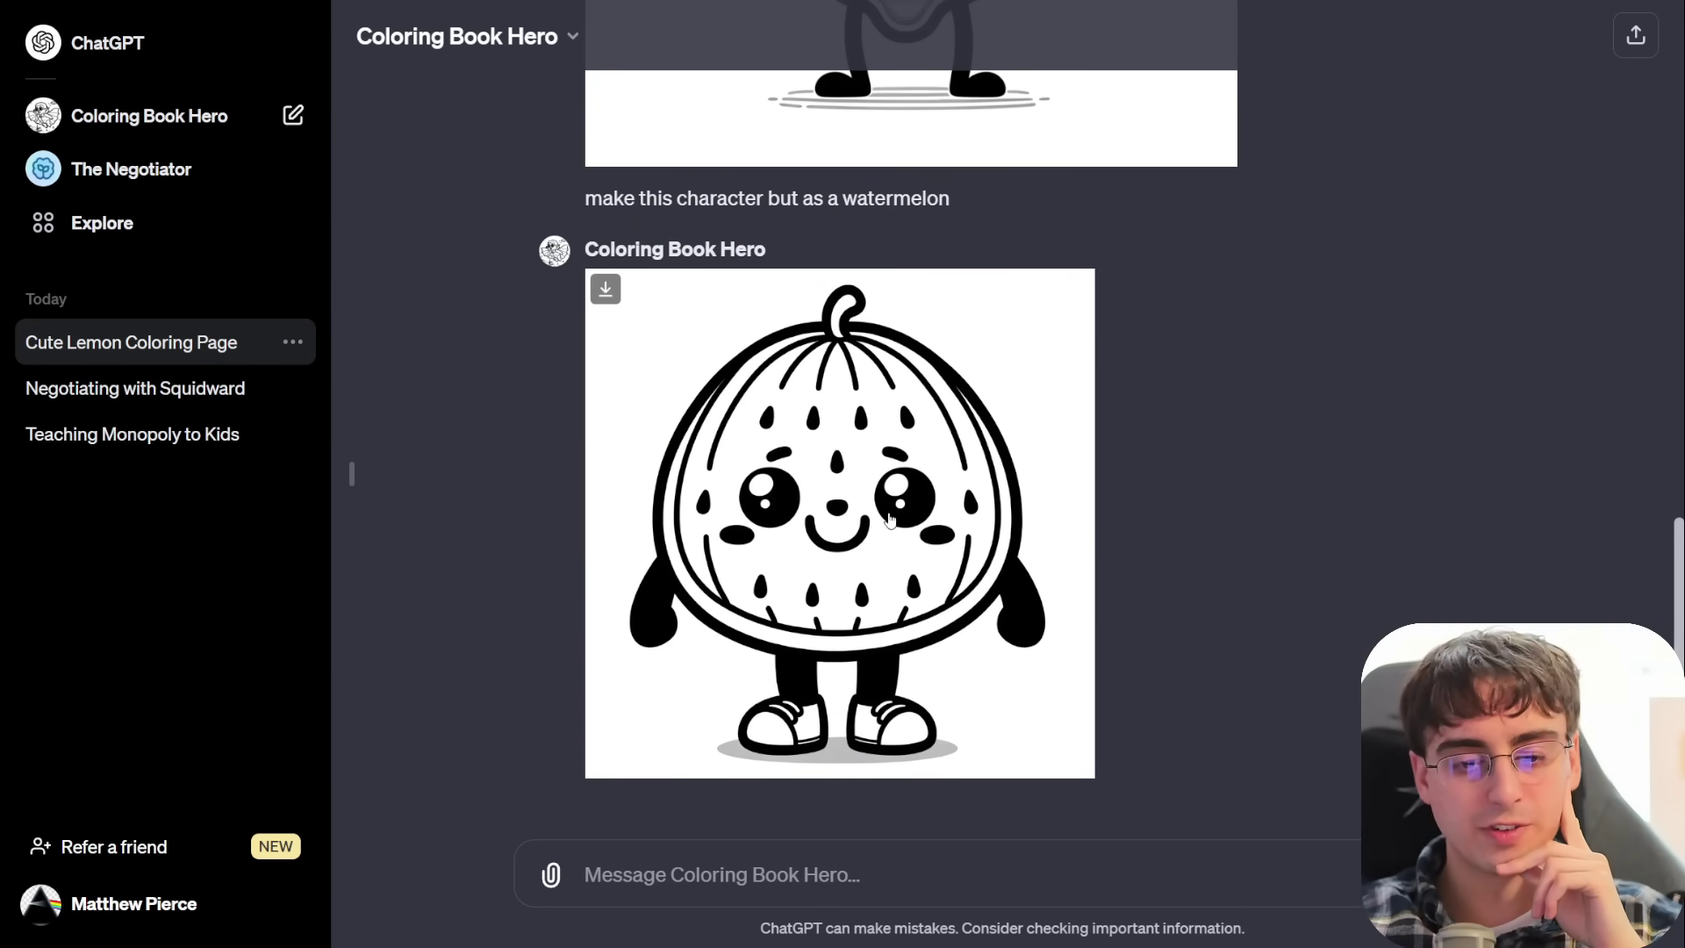
scroll(894, 516, "up", 5)
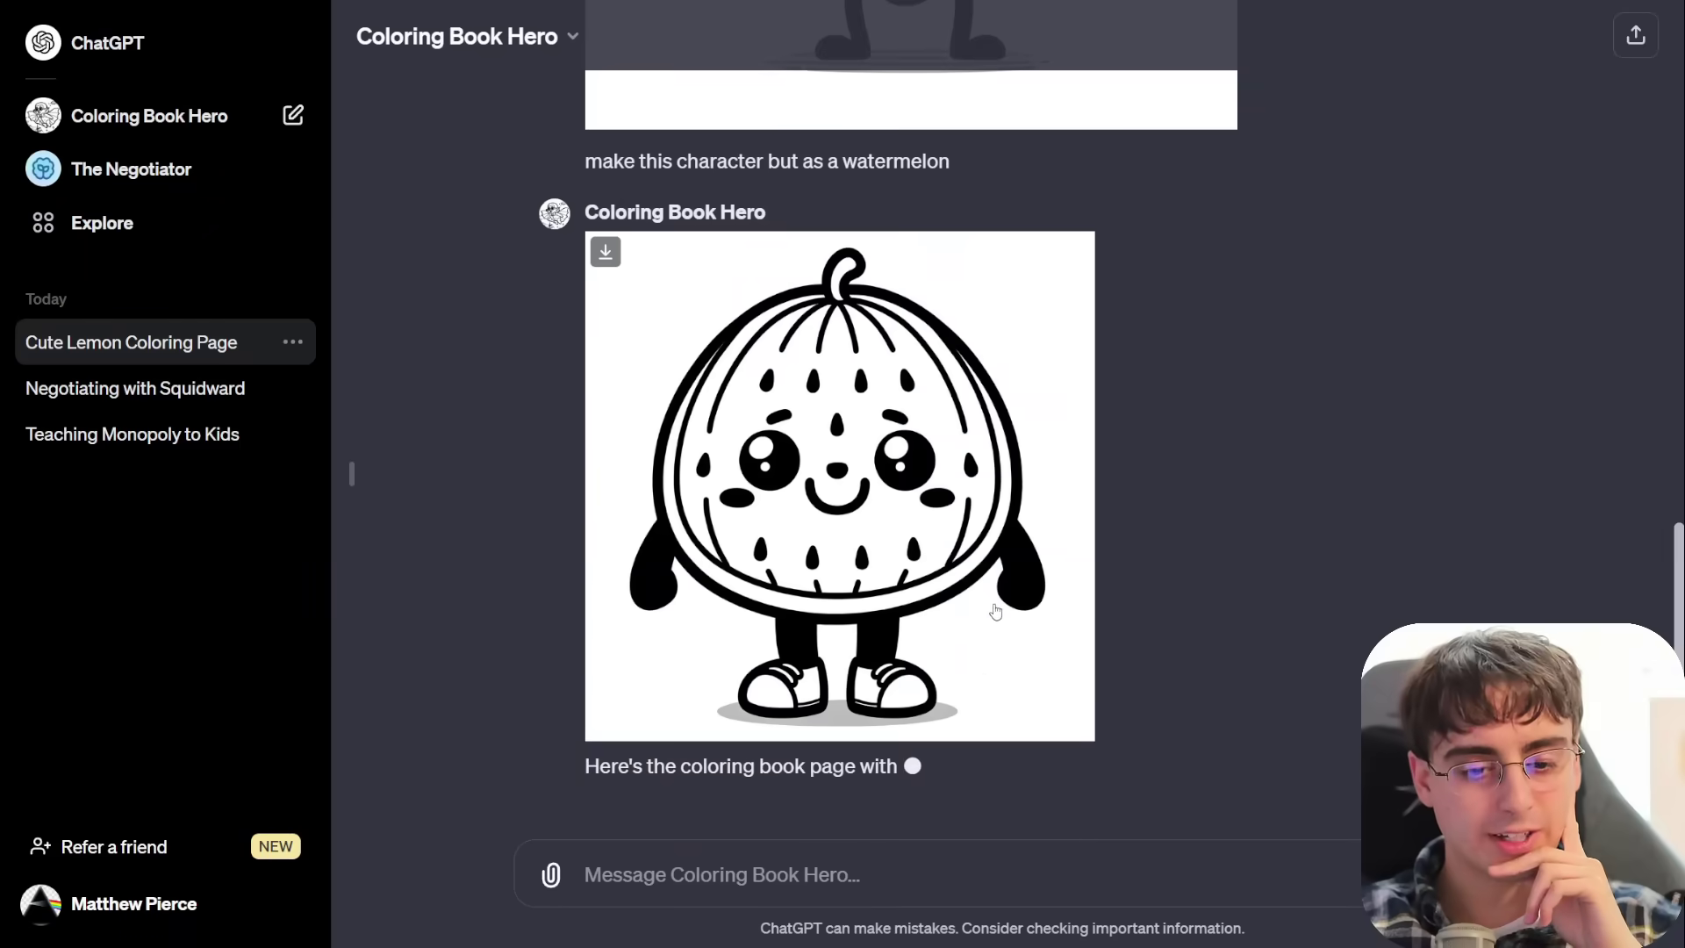
scroll(984, 596, "up", 4)
scroll(984, 596, "up", 3)
scroll(970, 505, "down", 8)
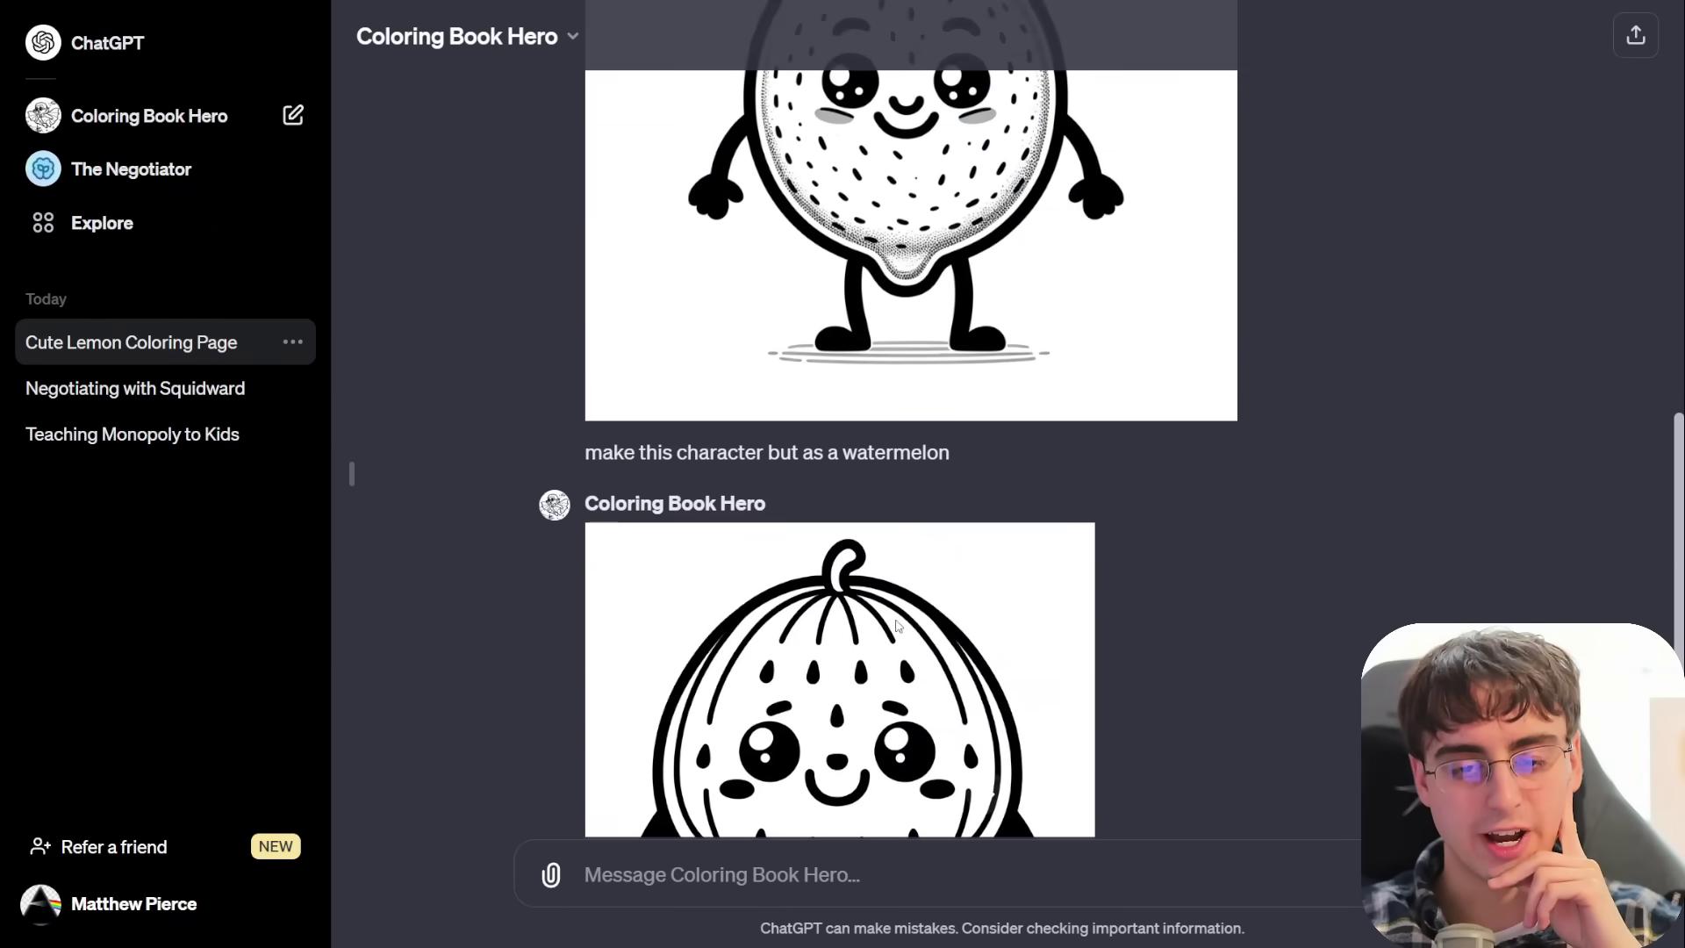
Step: Request 'turn this guy into a coloring book page' with a photo and flag the refusal as untrue
key("ctrl+v")
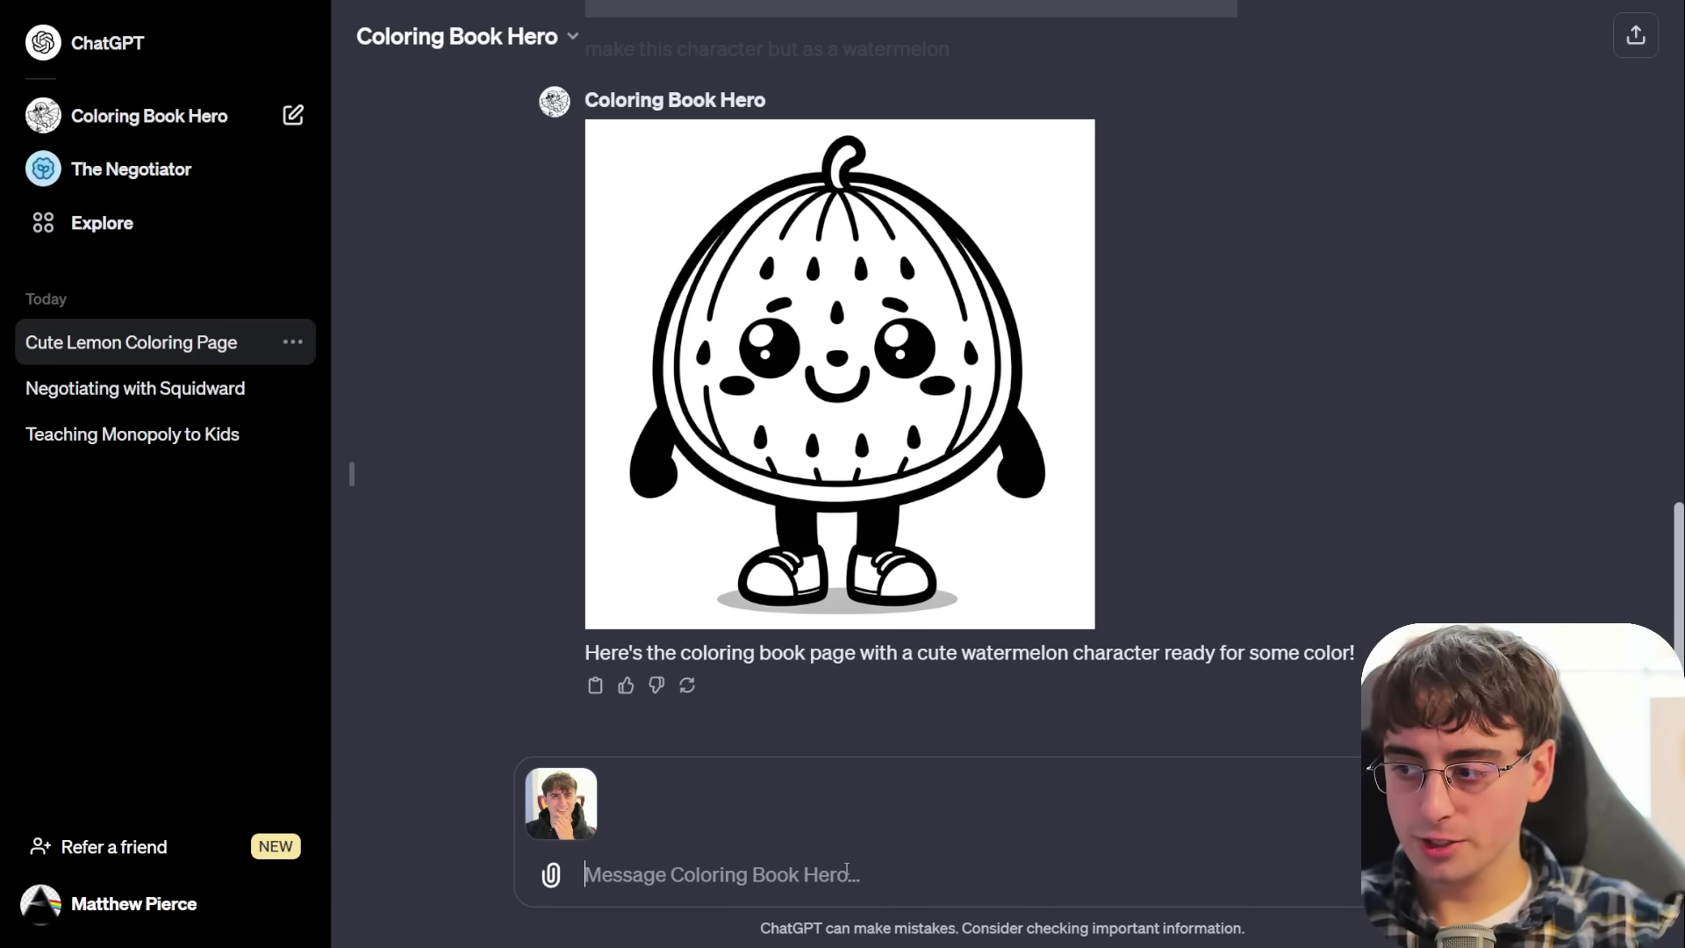
type("turn this guy into a coloring book page")
key("Return")
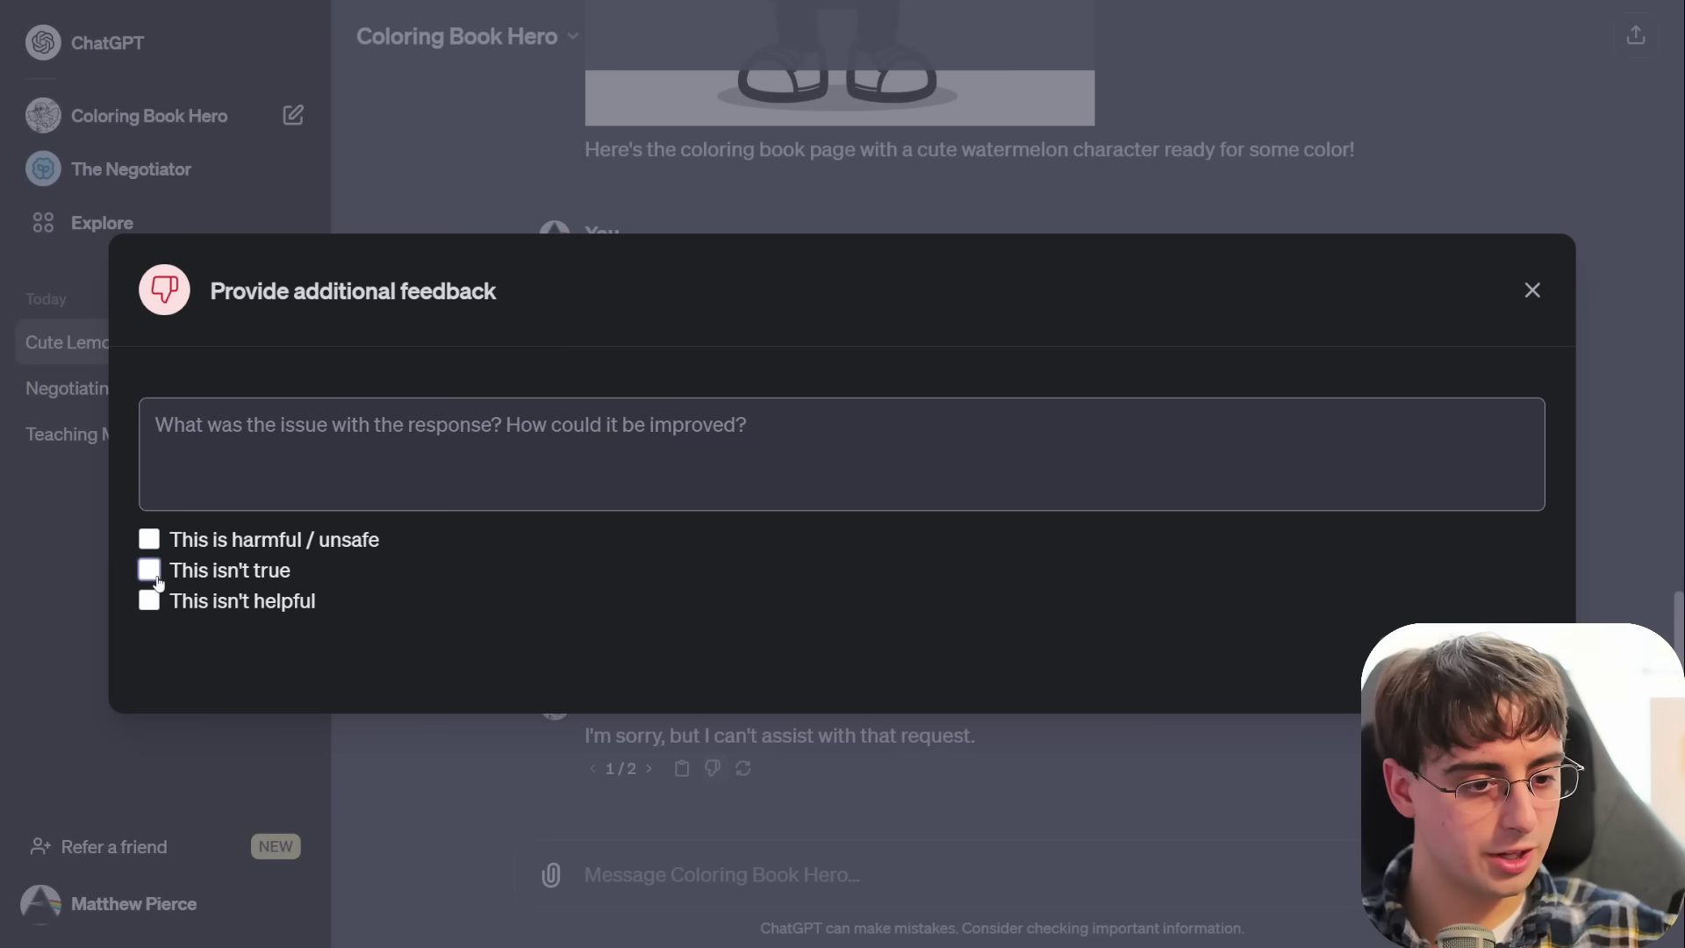
left_click(149, 569)
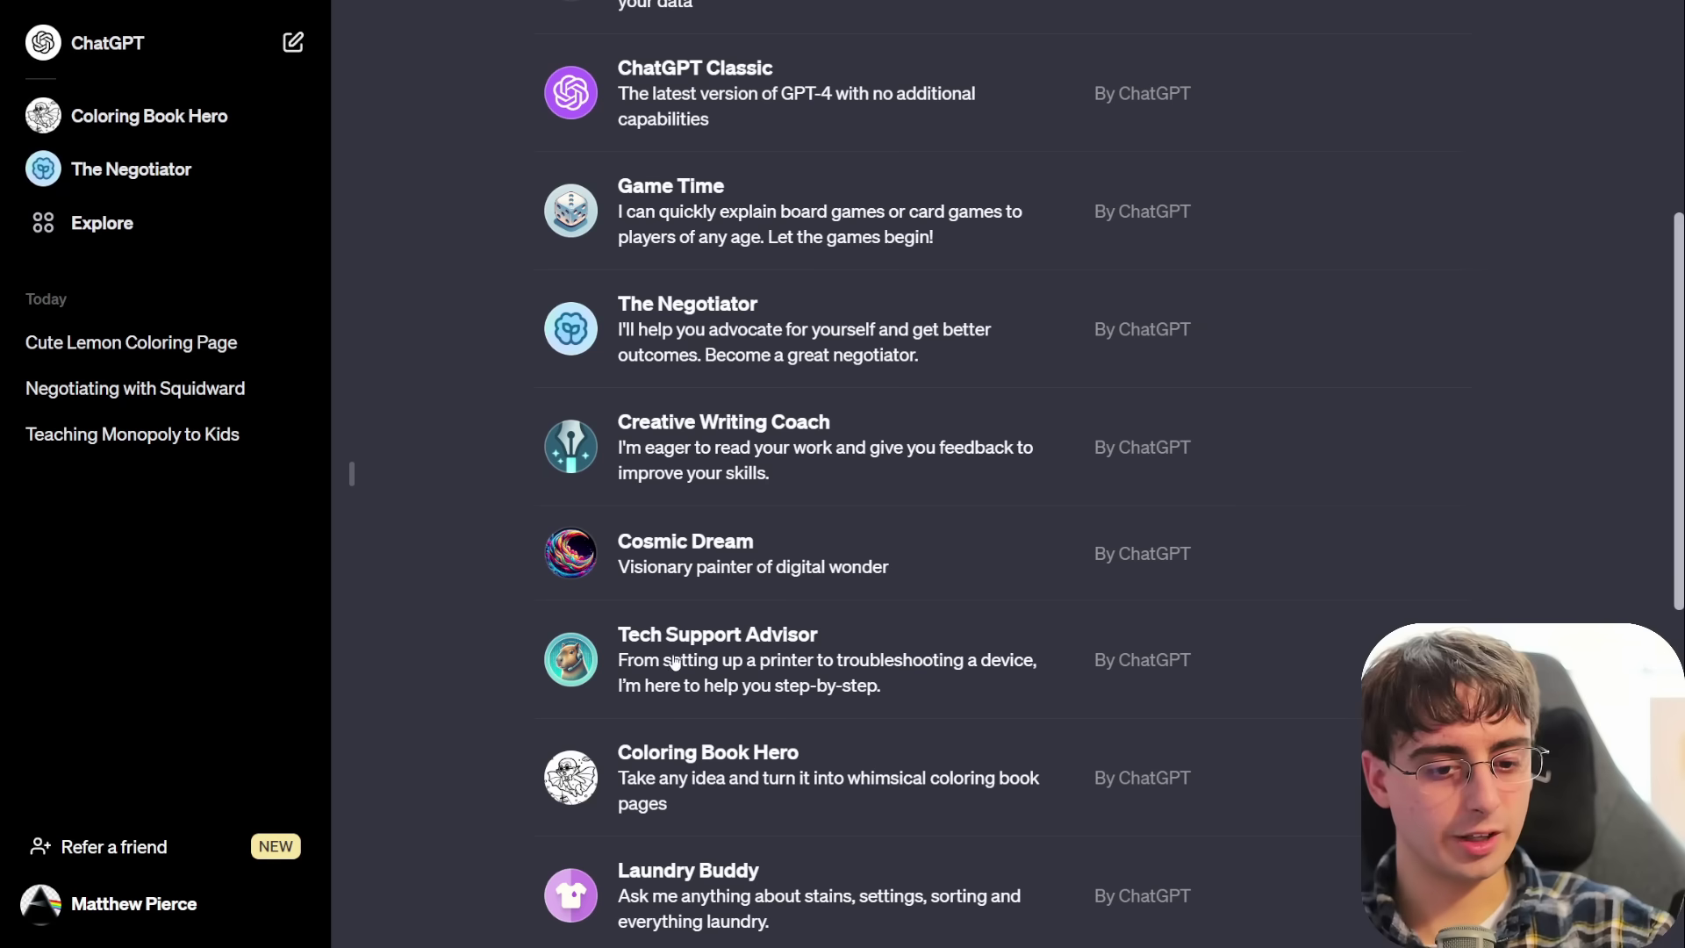
Step: Ask Tech Support Advisor about background noise from a newly set-up XLR mic
left_click(1158, 618)
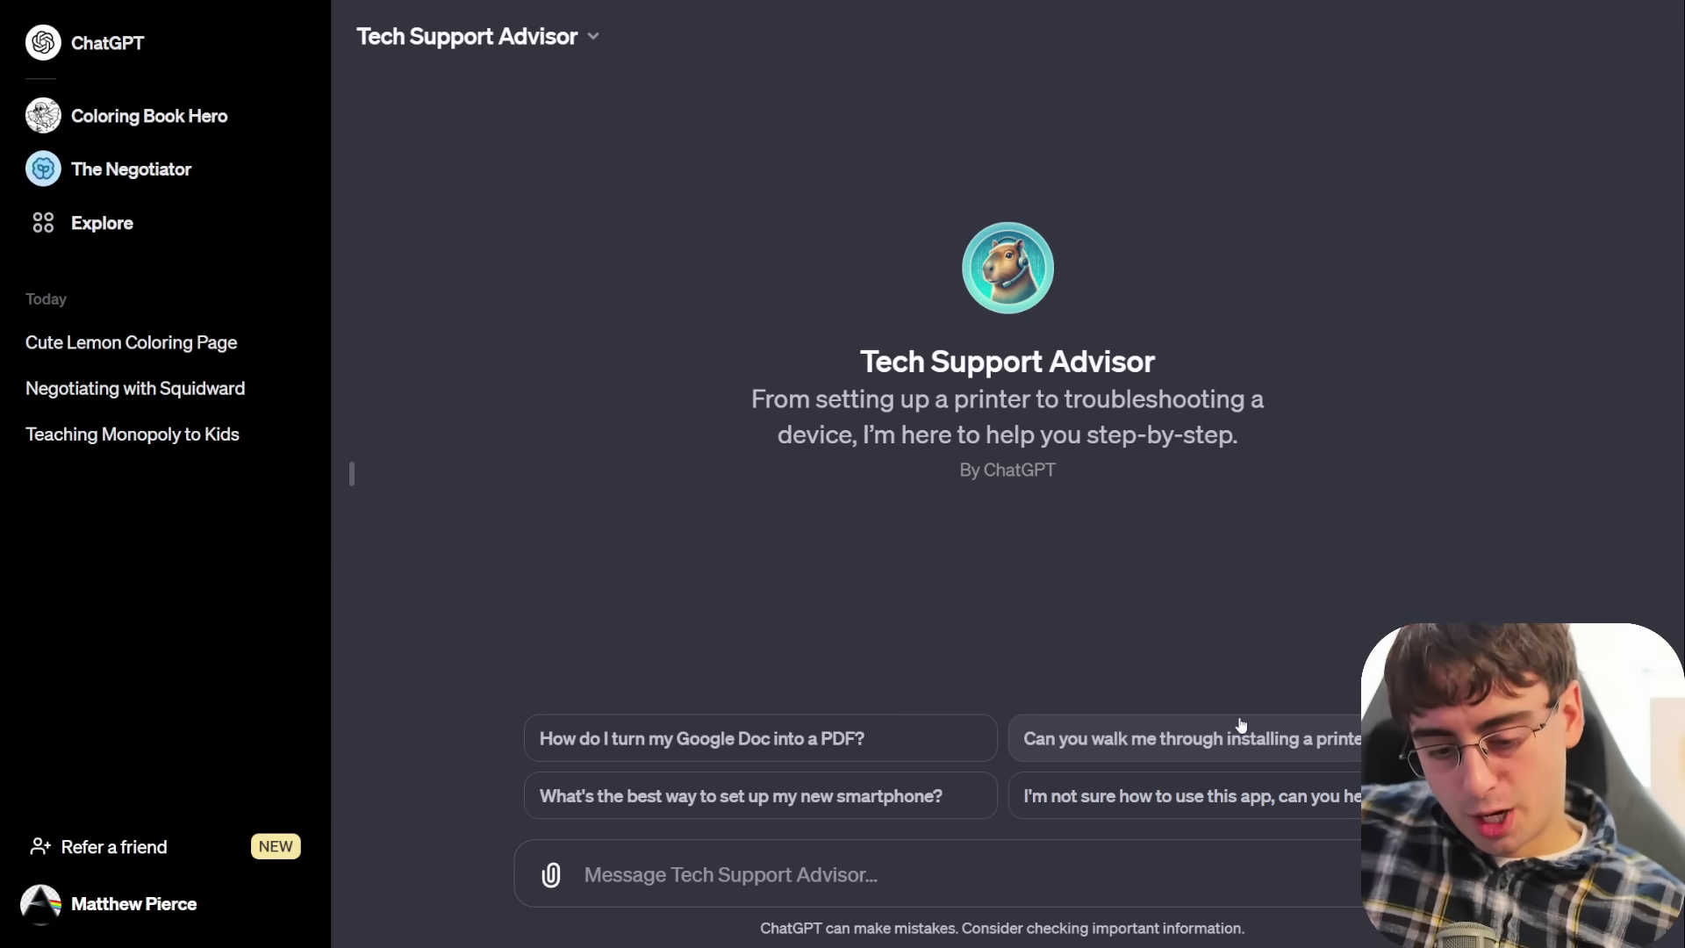
type("I just set ")
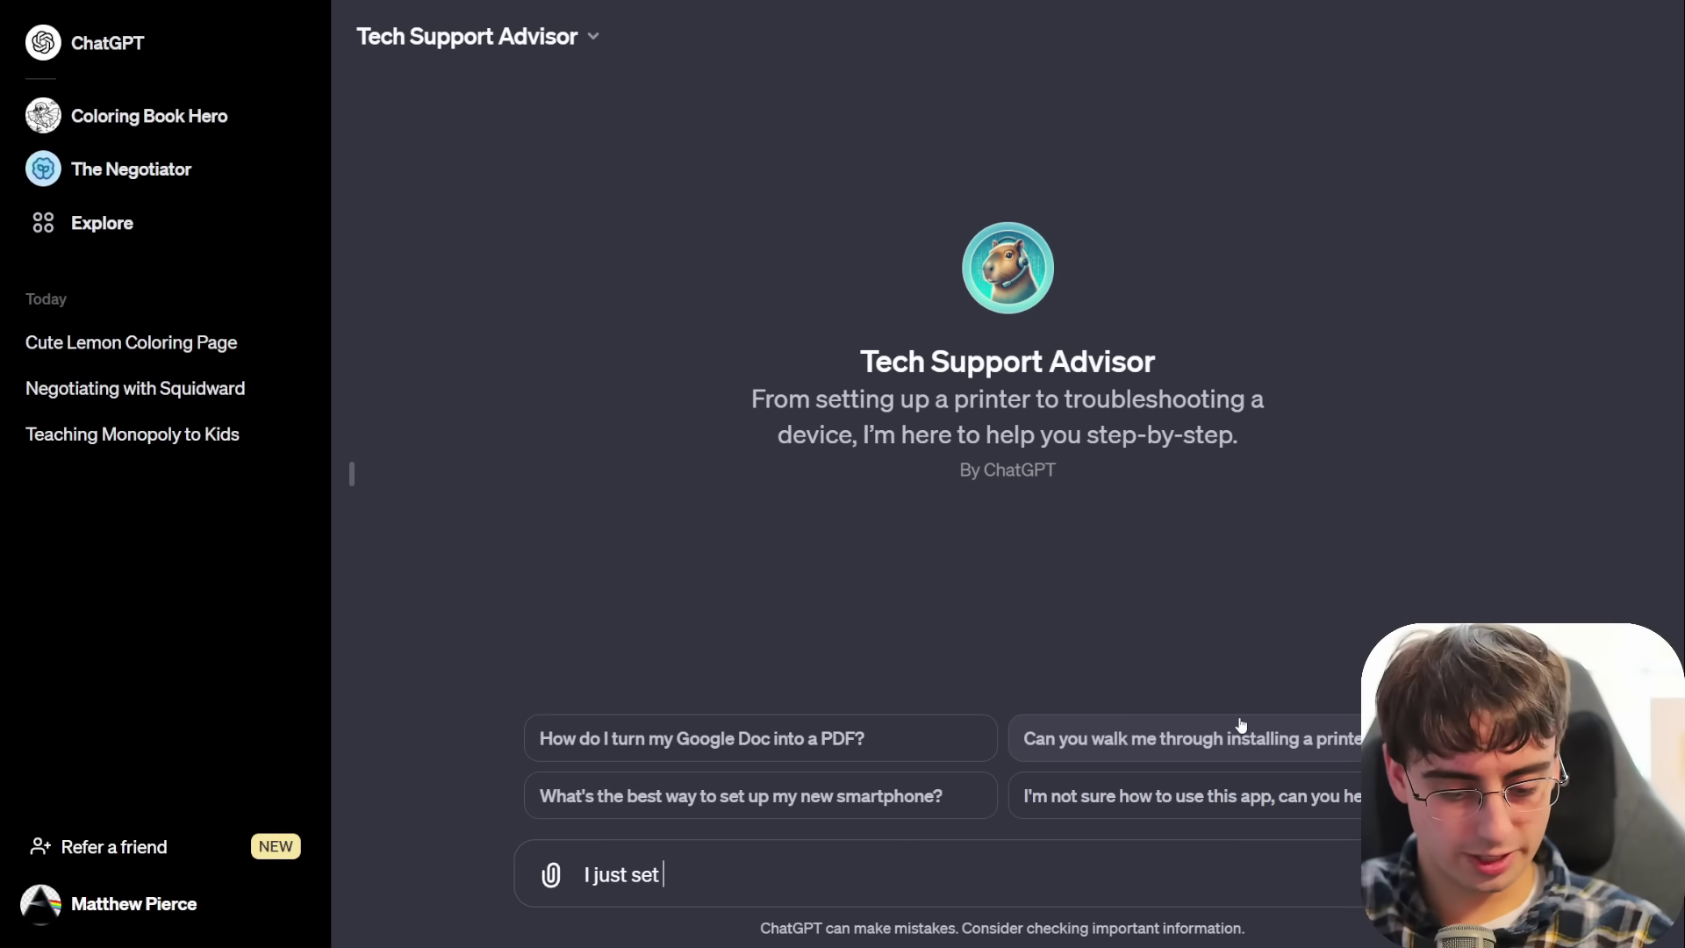
type("up my ")
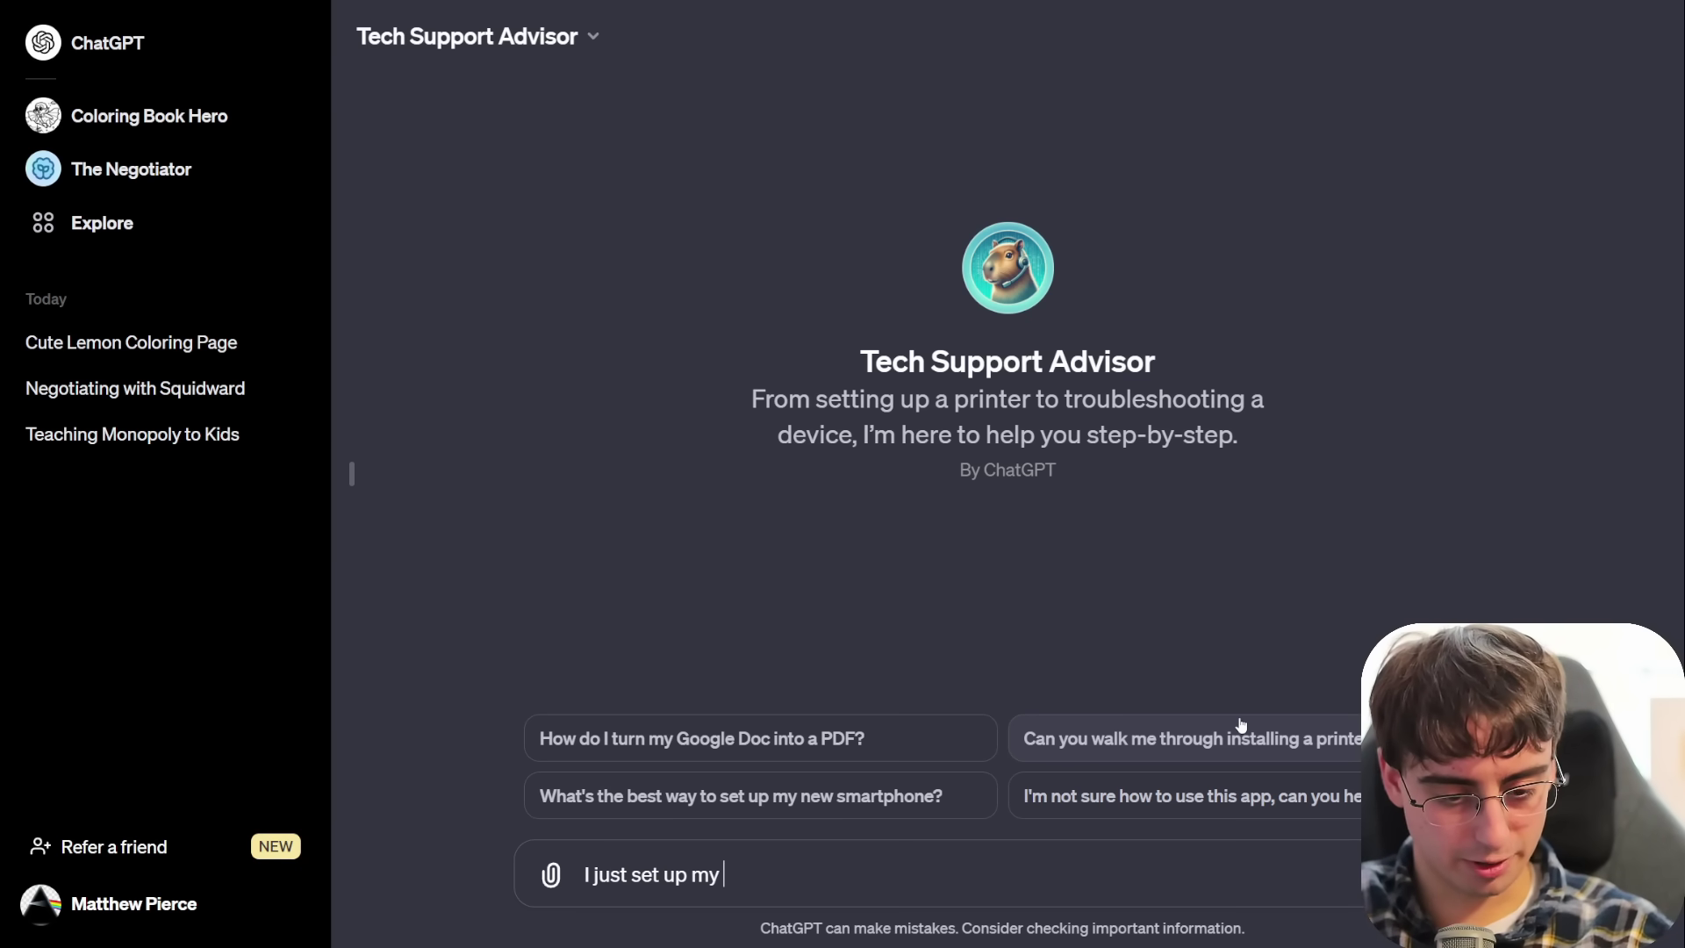
type("new XLR mic and it has thi")
type("s noise in the bac")
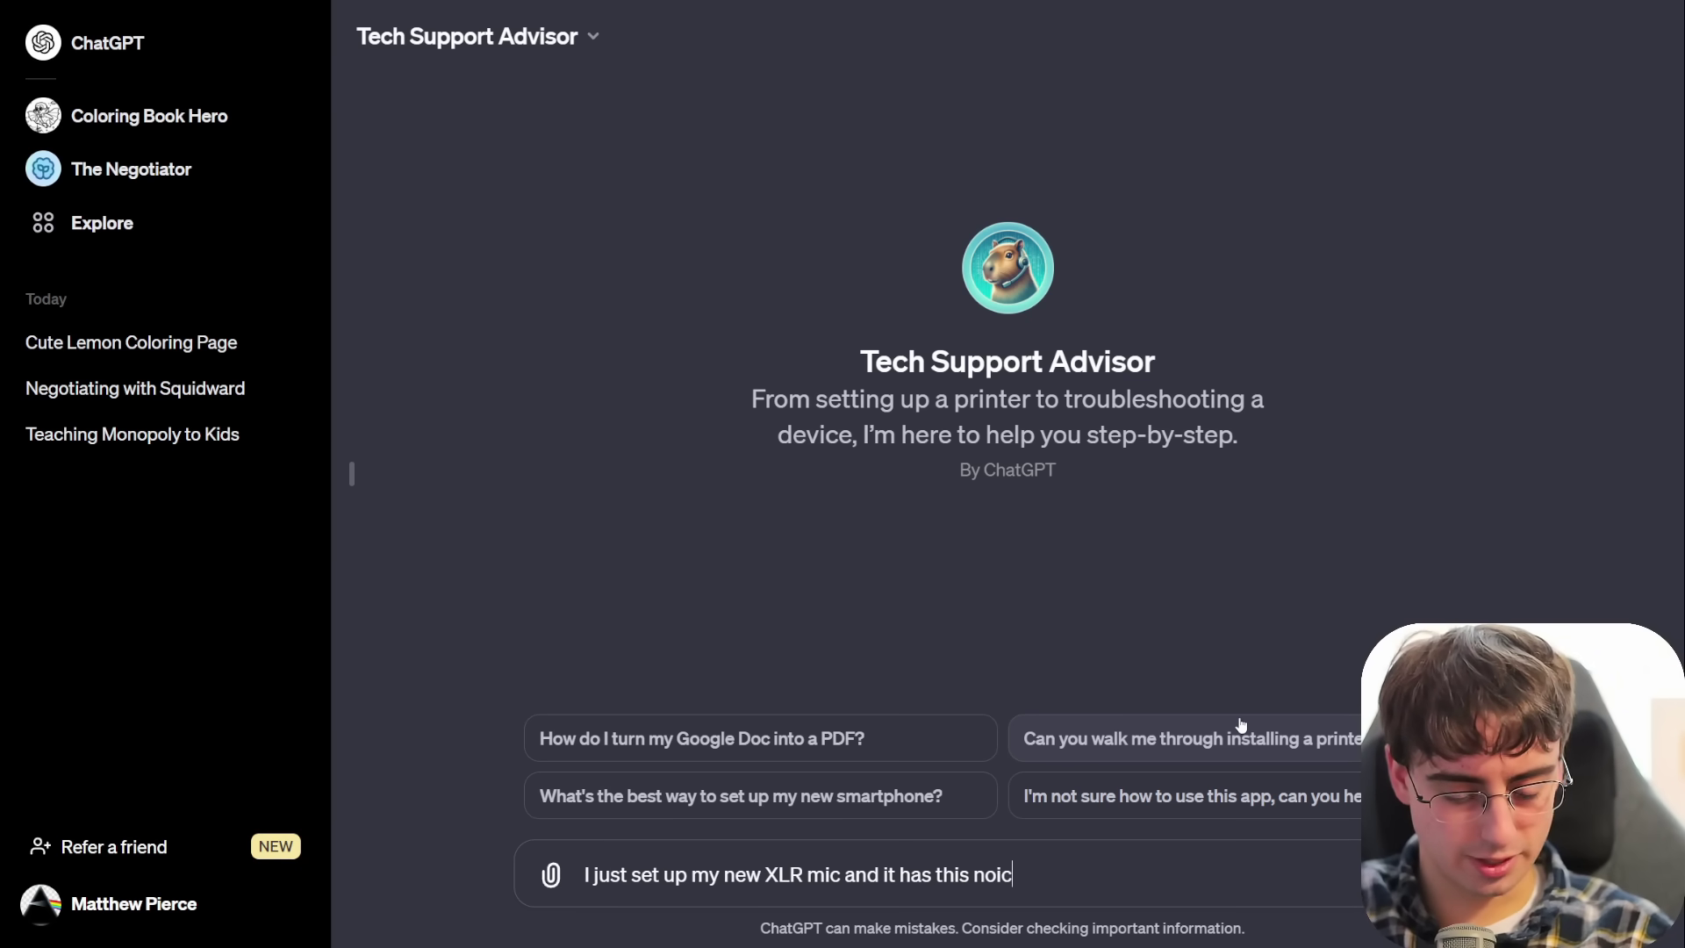
key("BackSpace")
type("se in the background")
key("Return")
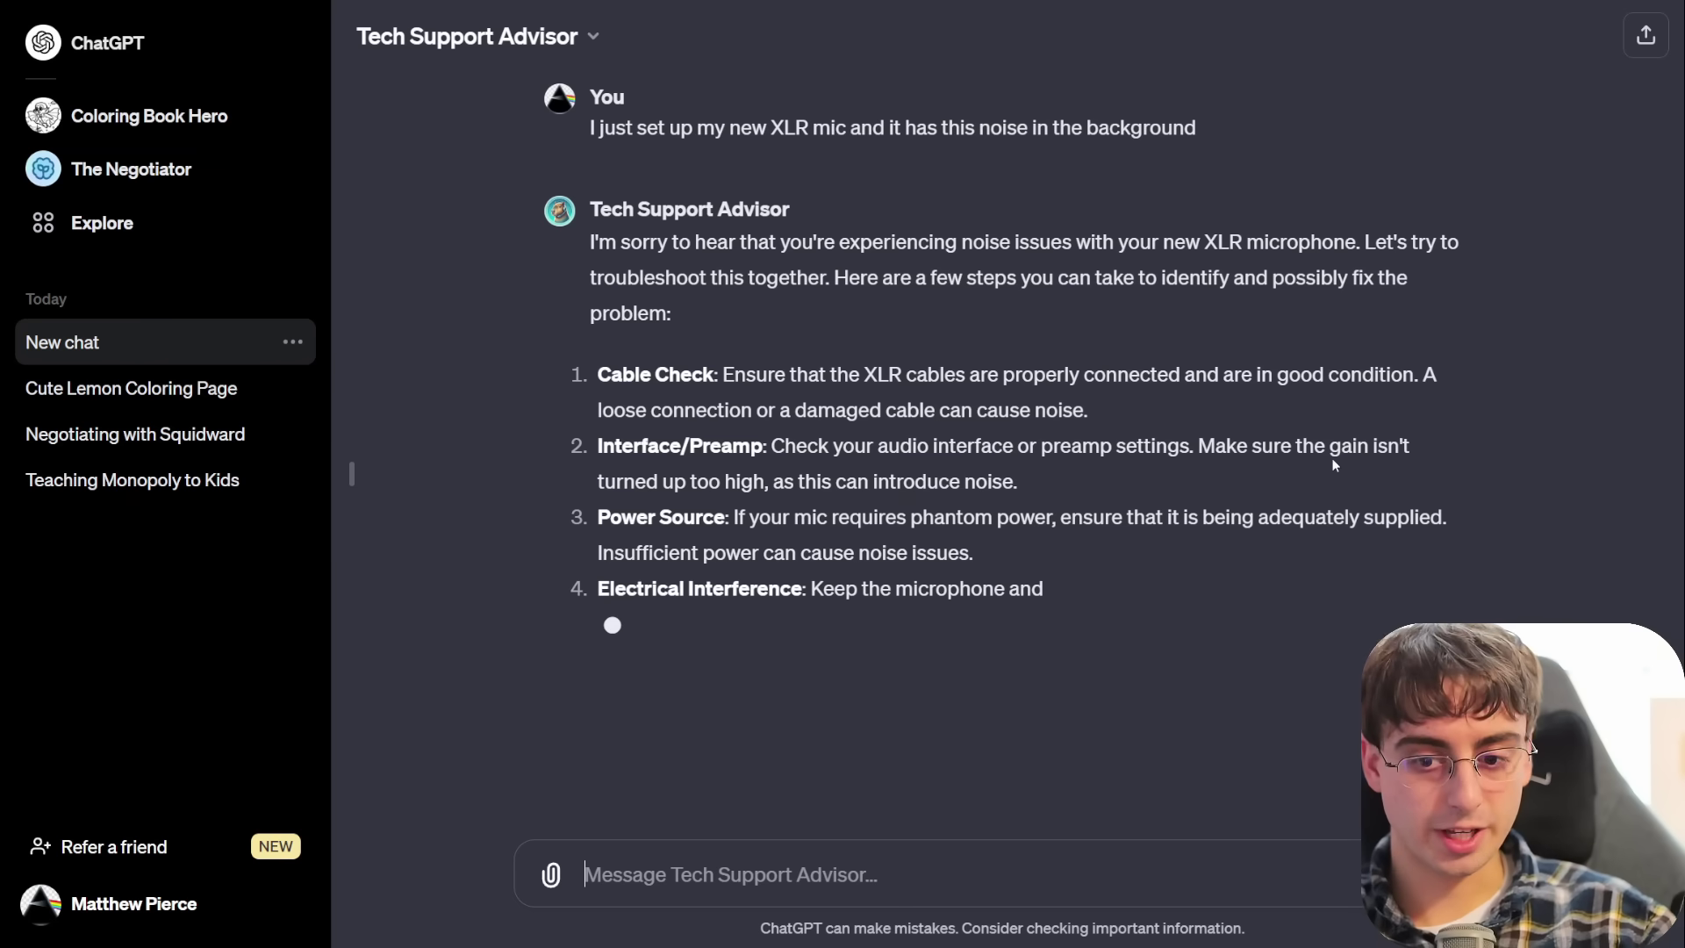
Step: Highlight the preamp gain, power source and other tips in the XLR troubleshooting reply
left_click_drag(1018, 481, 773, 443)
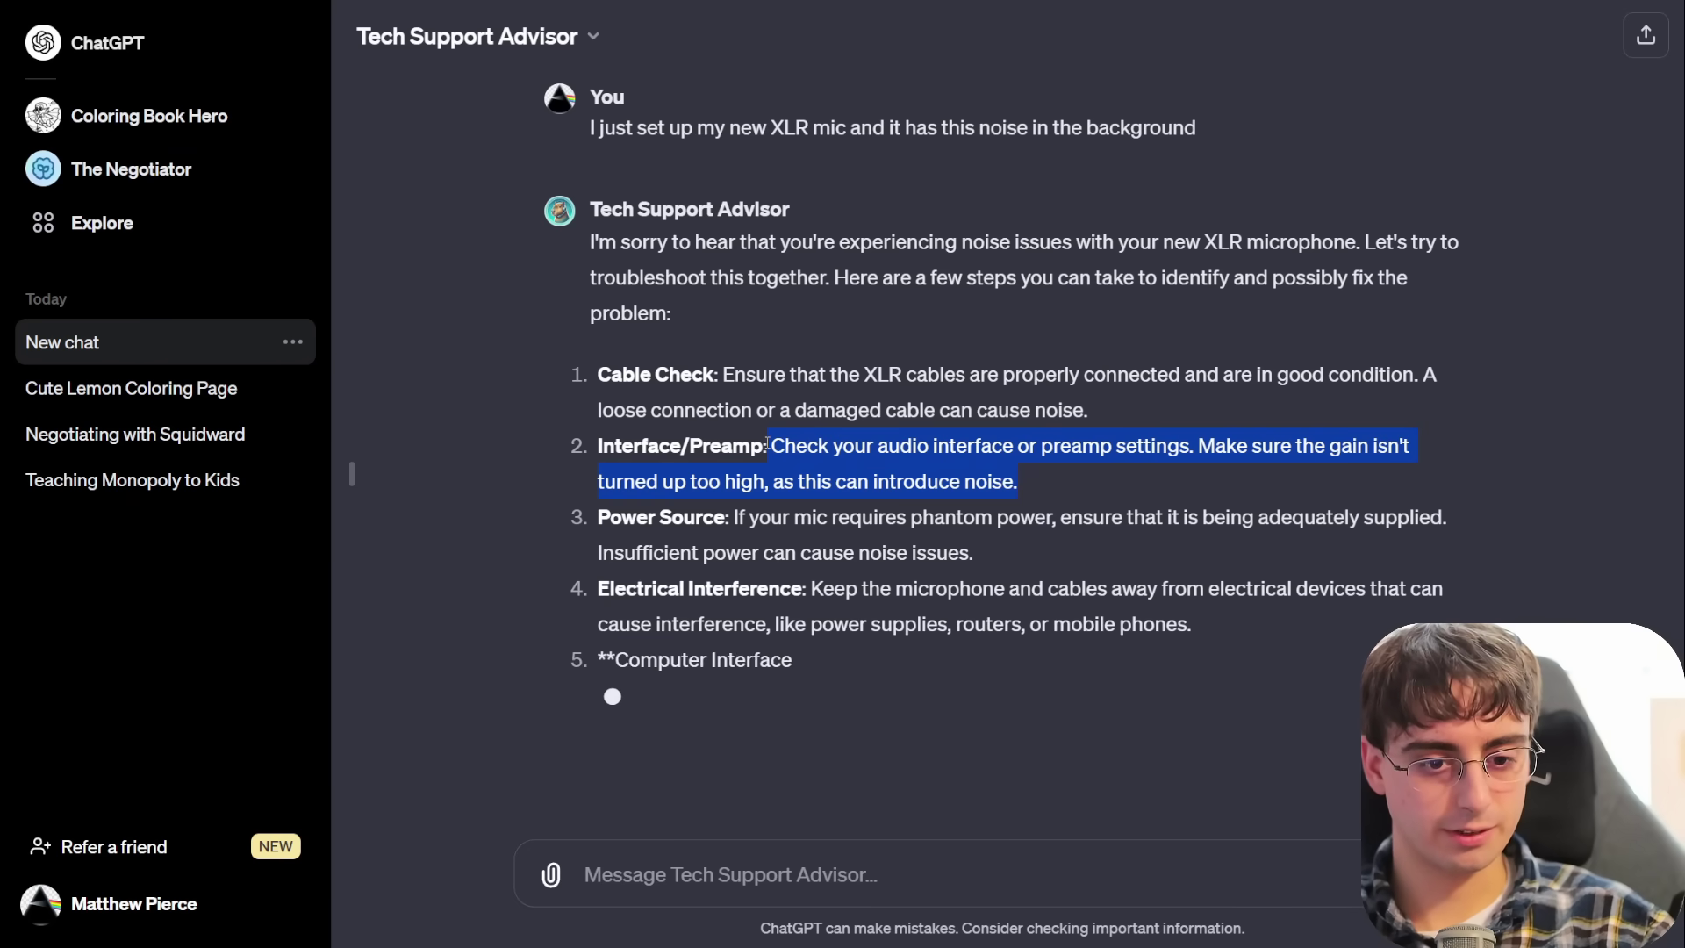
left_click(834, 517)
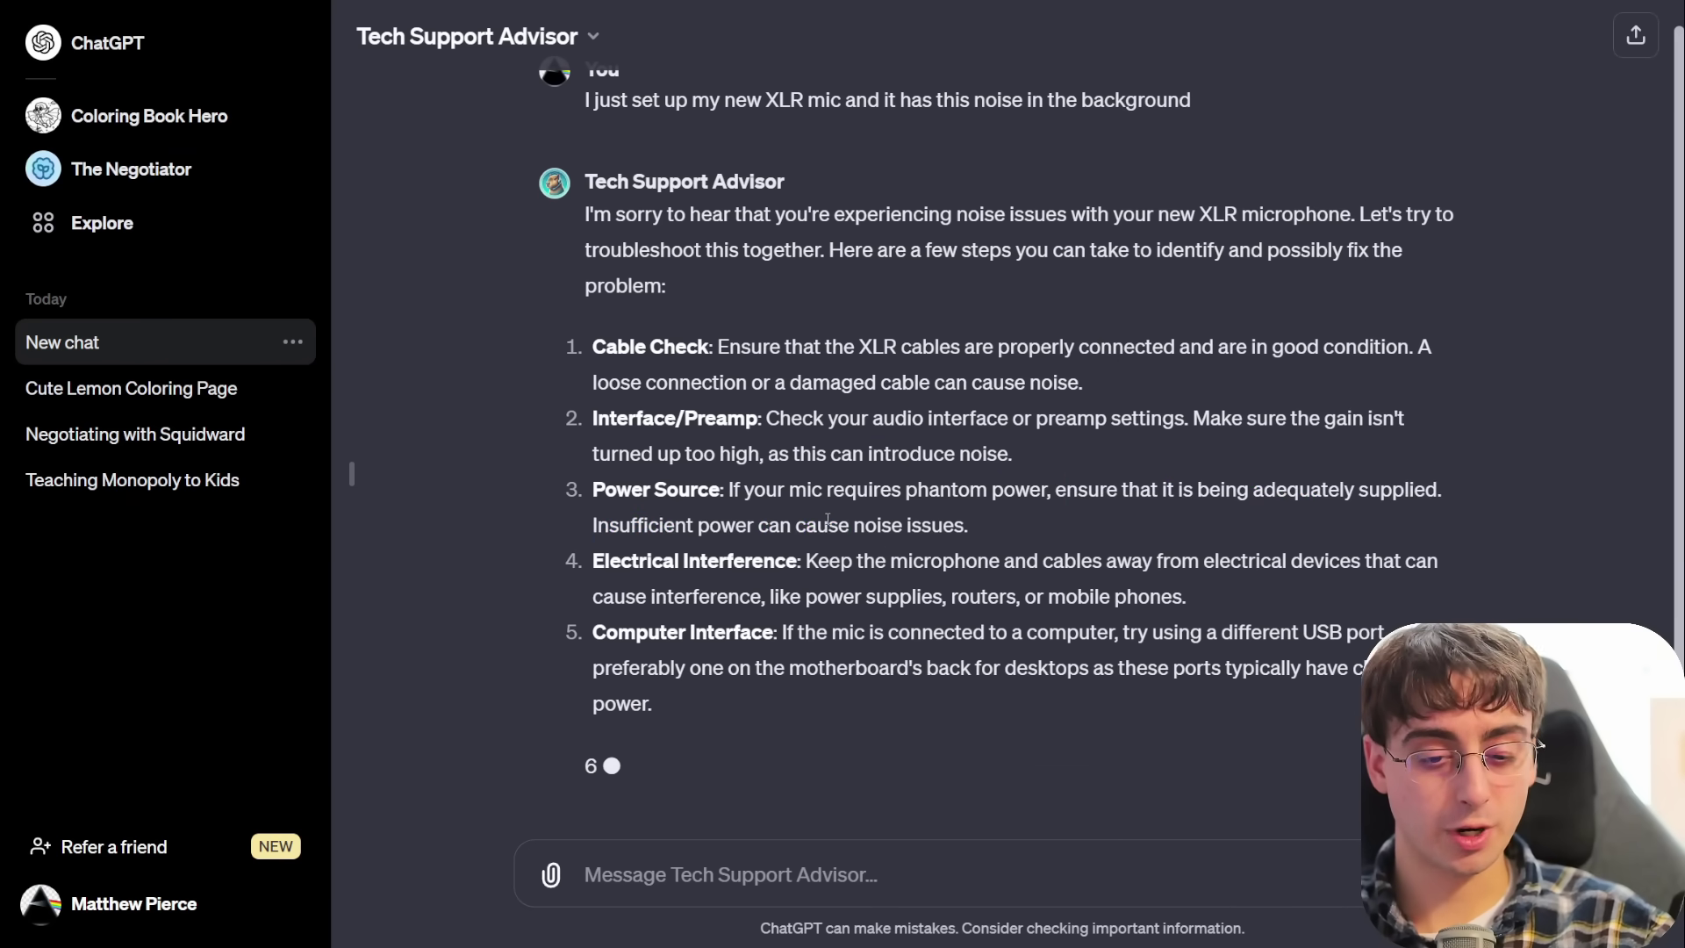
left_click_drag(833, 517, 1057, 489)
left_click(1277, 504)
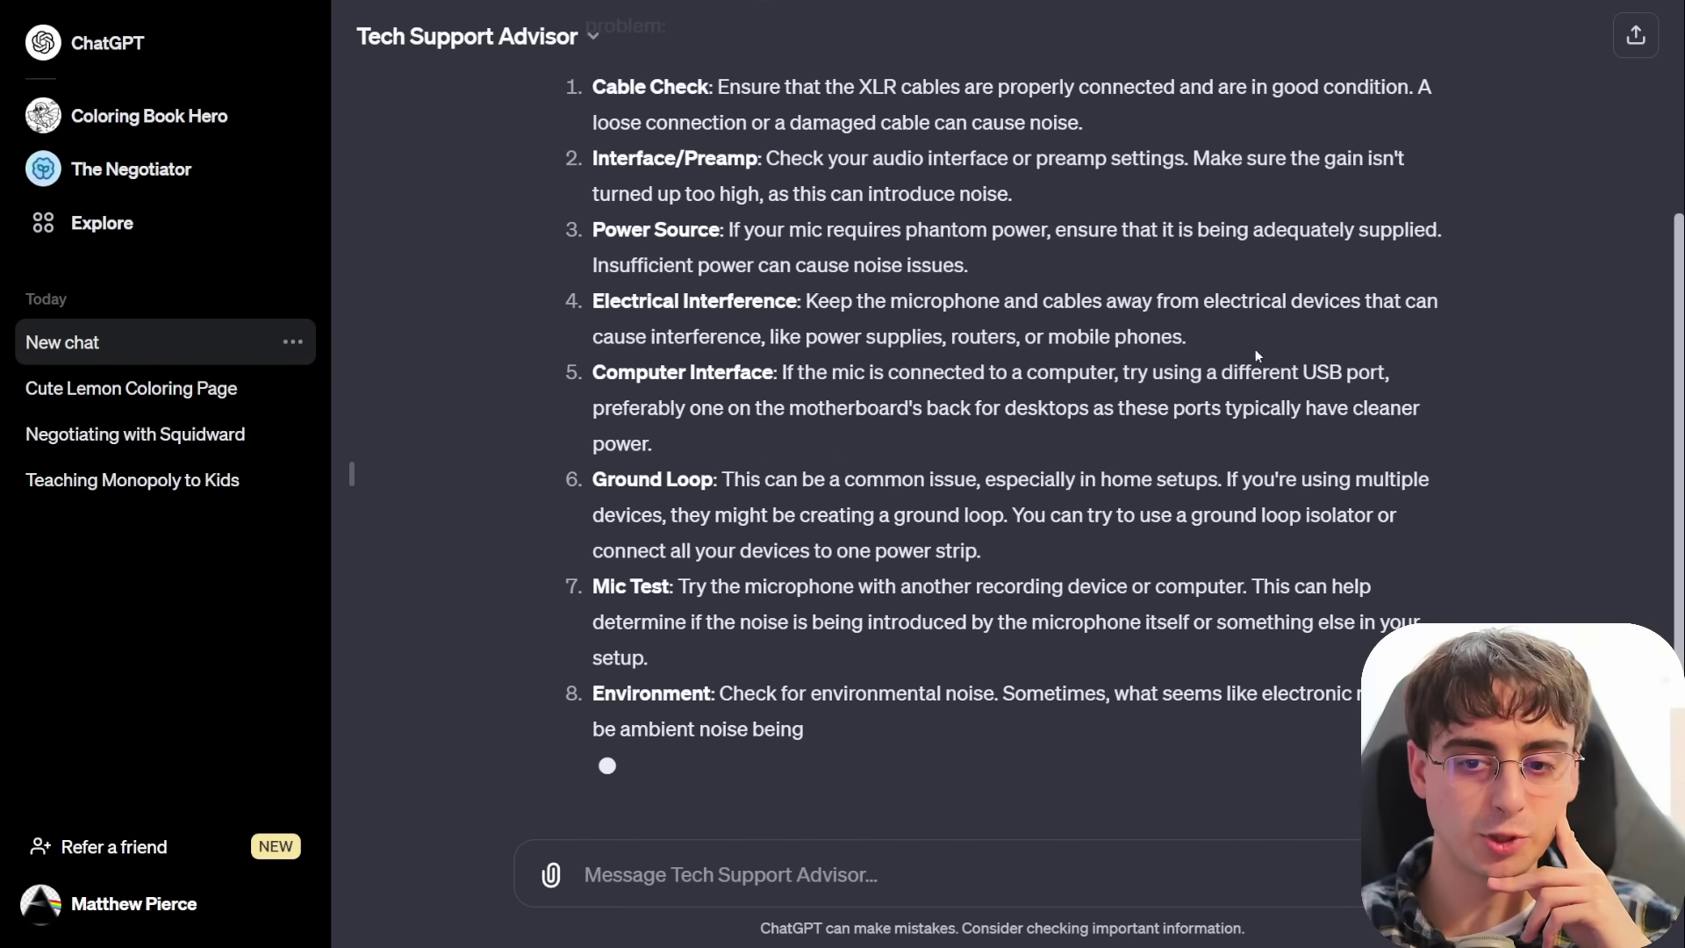
scroll(825, 337, "up", 1)
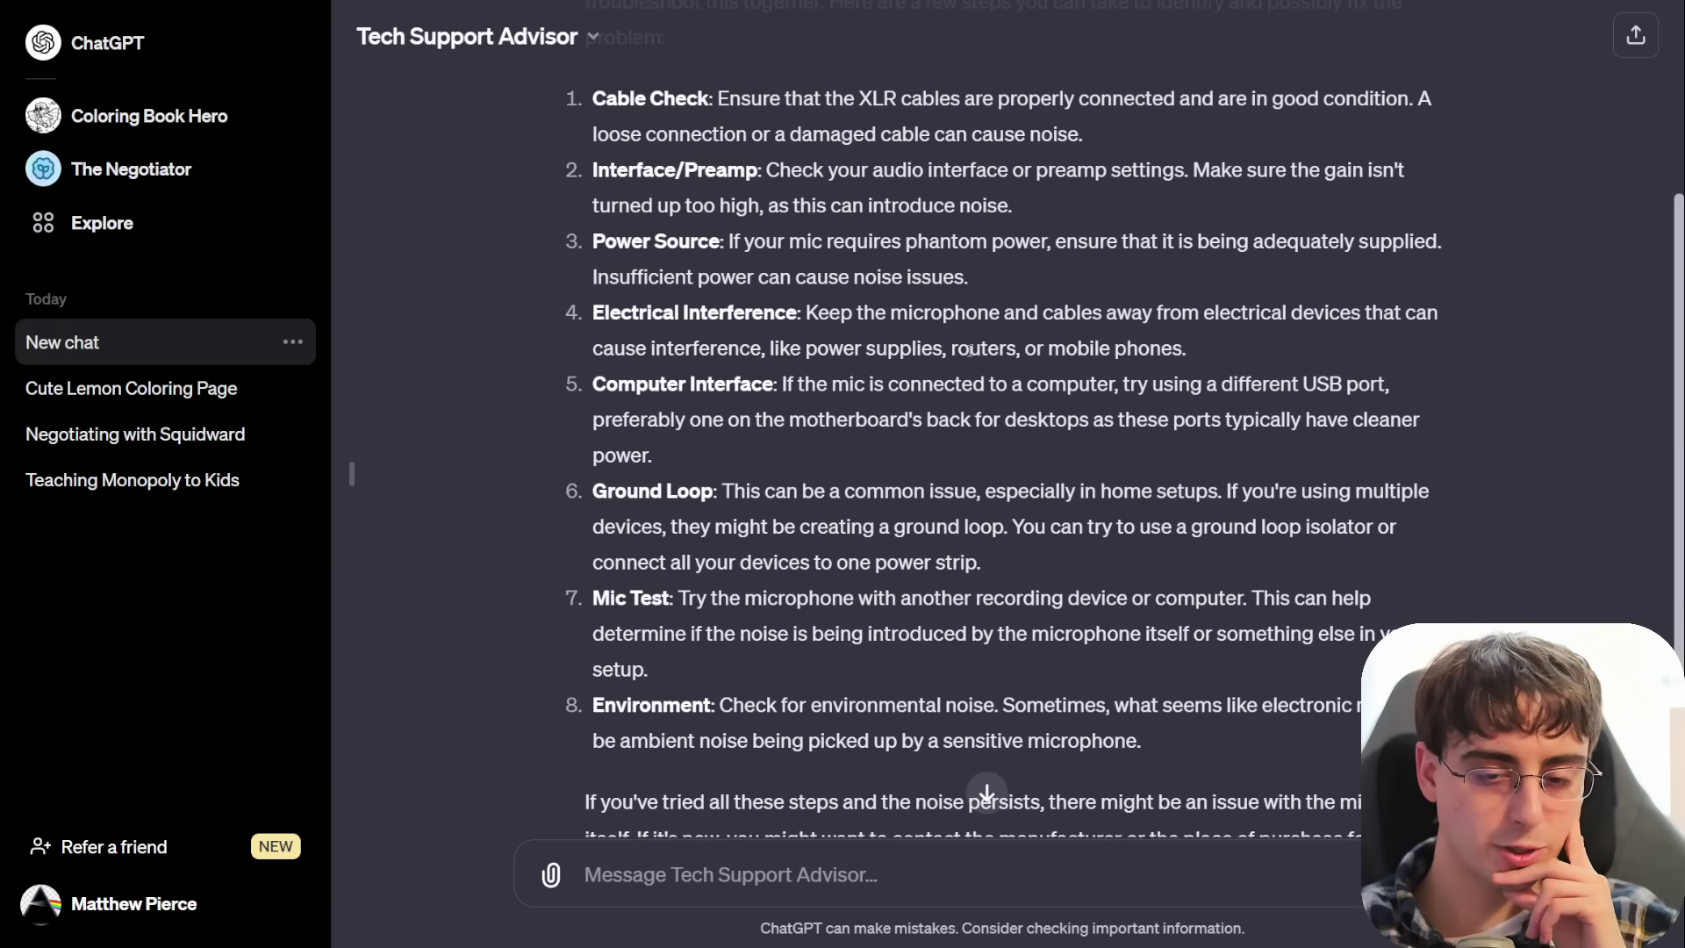
left_click_drag(1197, 359, 1044, 351)
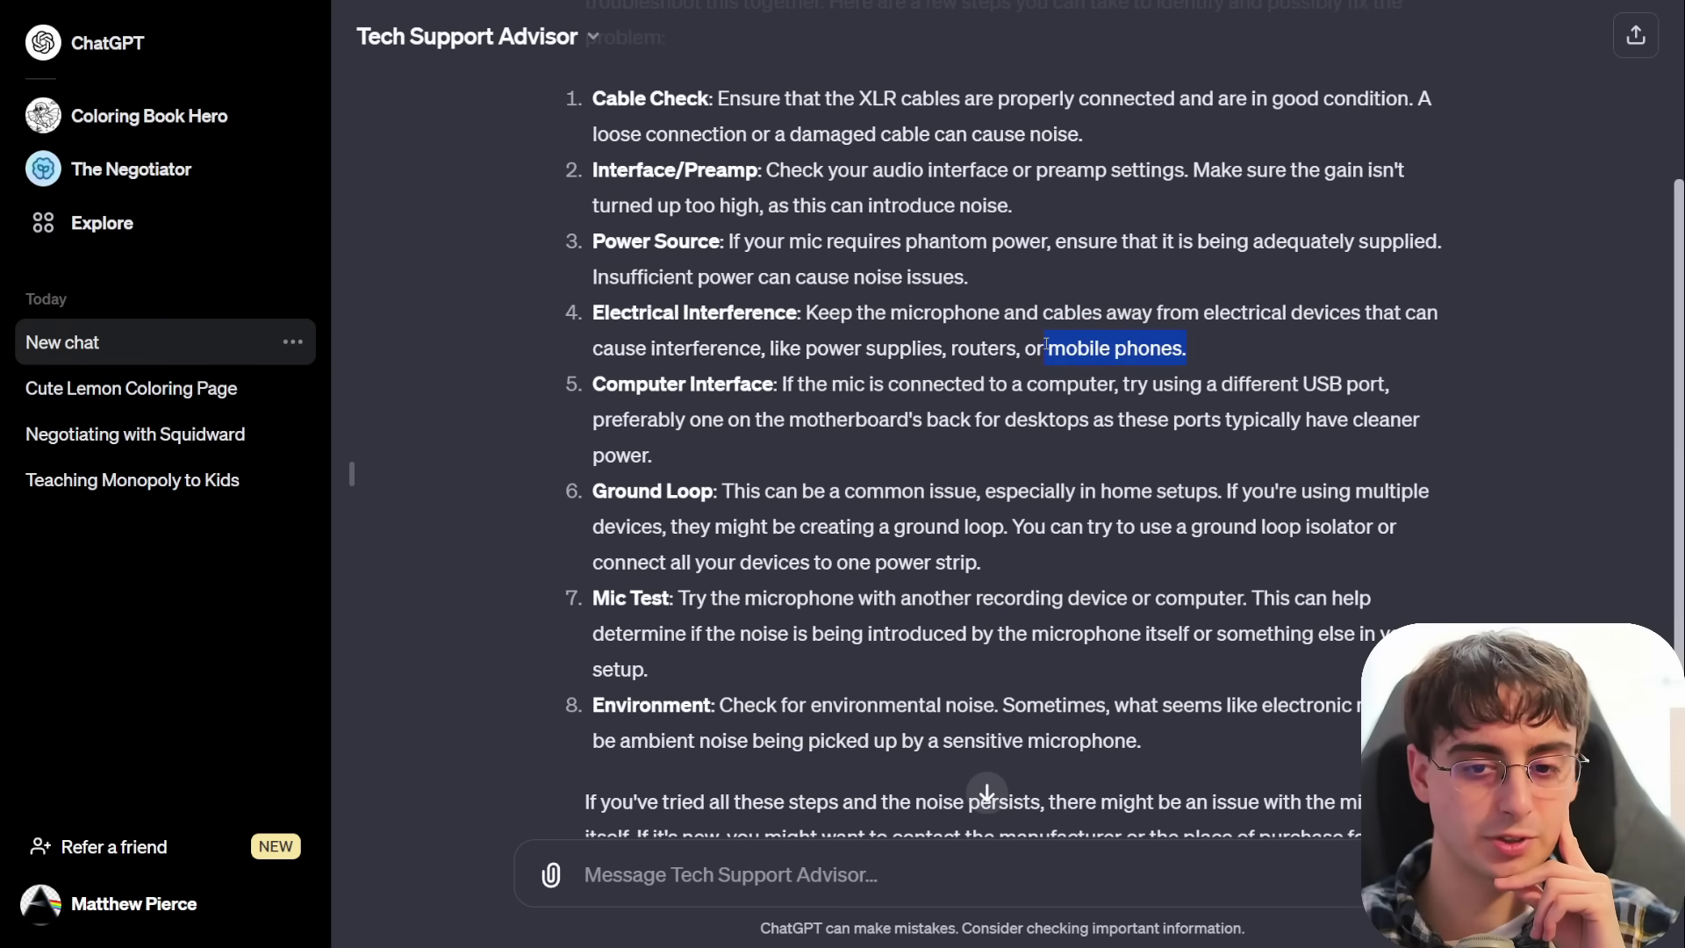
scroll(1186, 445, "up", 1)
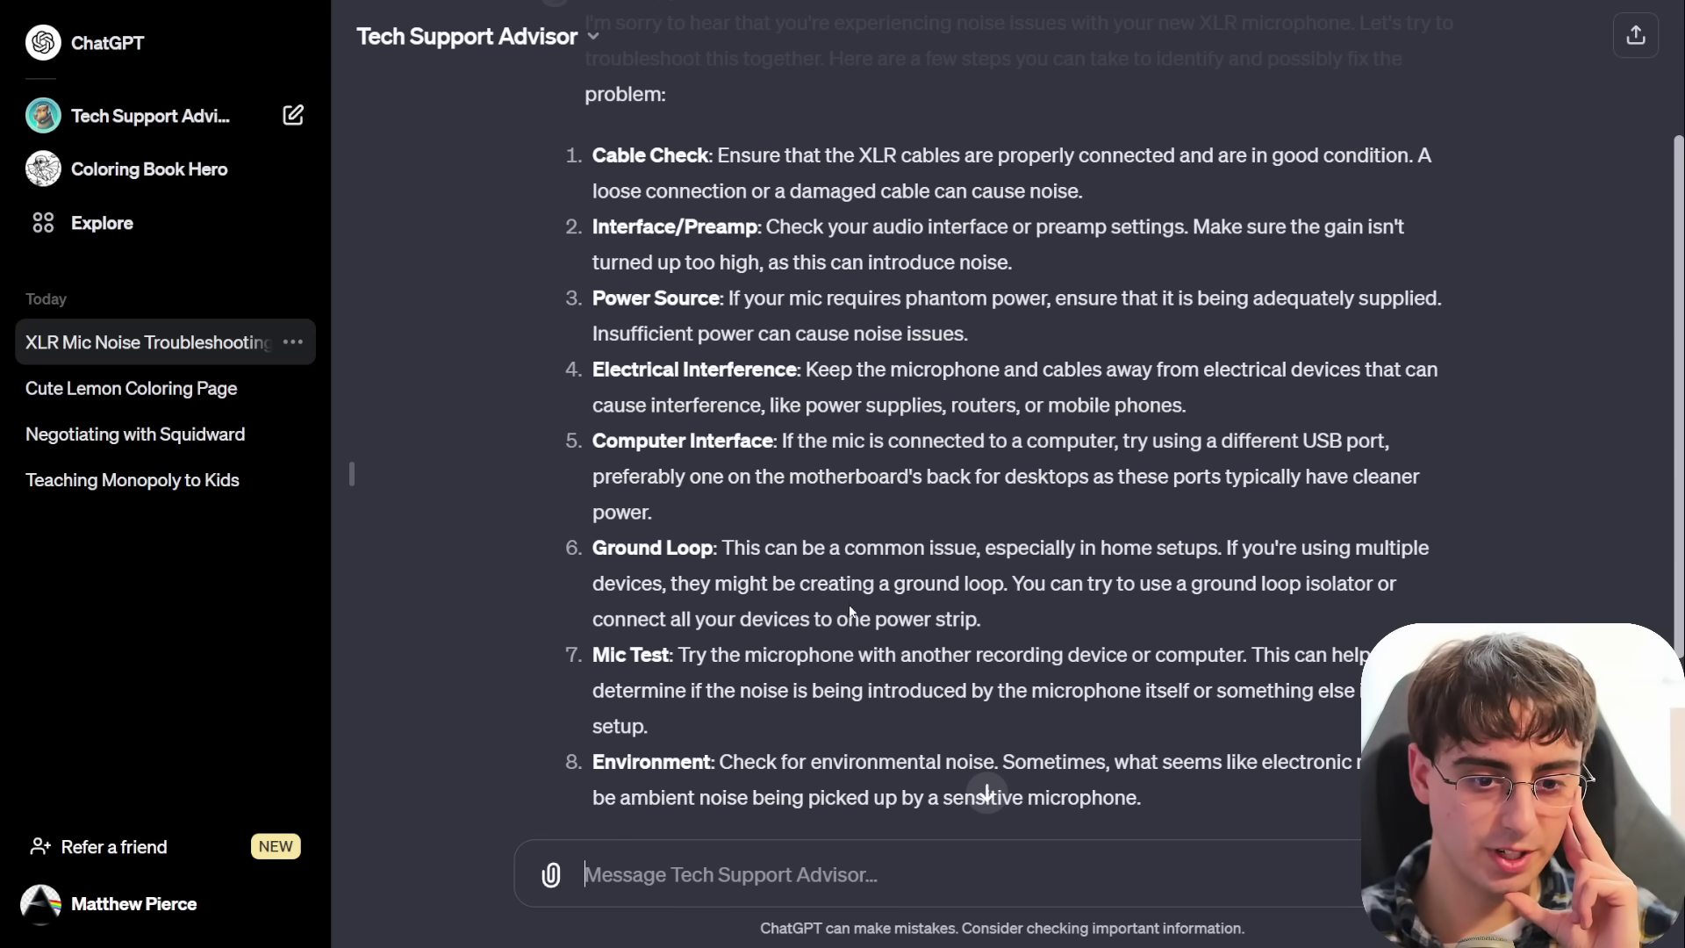
left_click_drag(1150, 799, 627, 382)
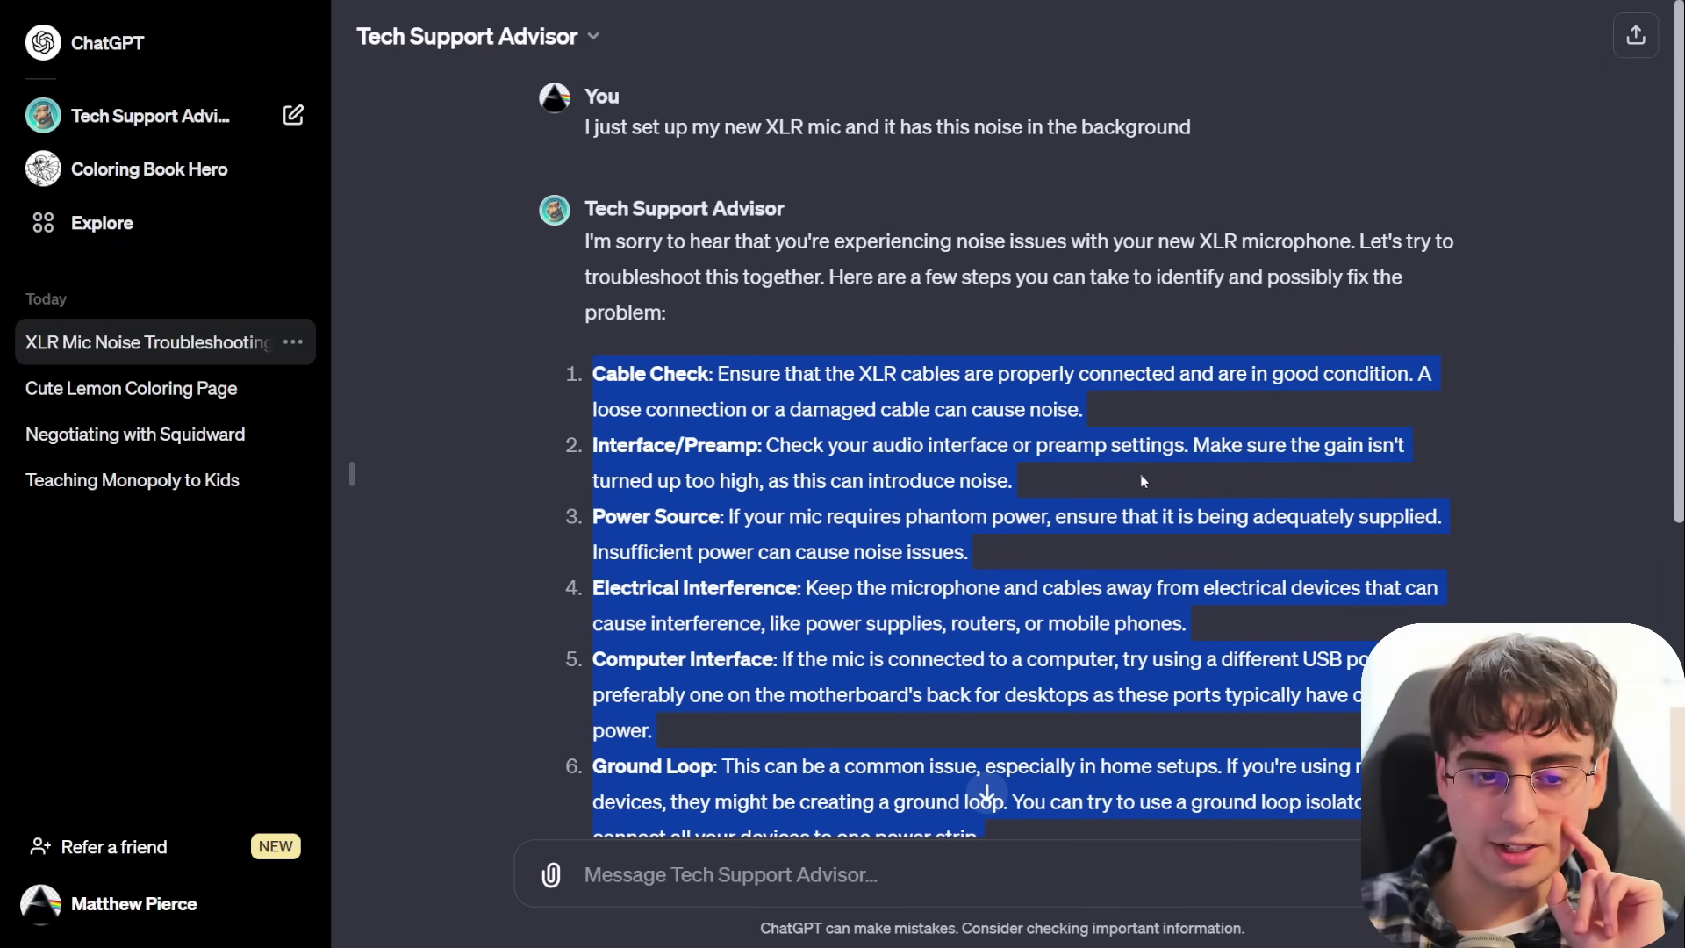
scroll(1113, 484, "down", 1)
left_click_drag(593, 516, 1281, 558)
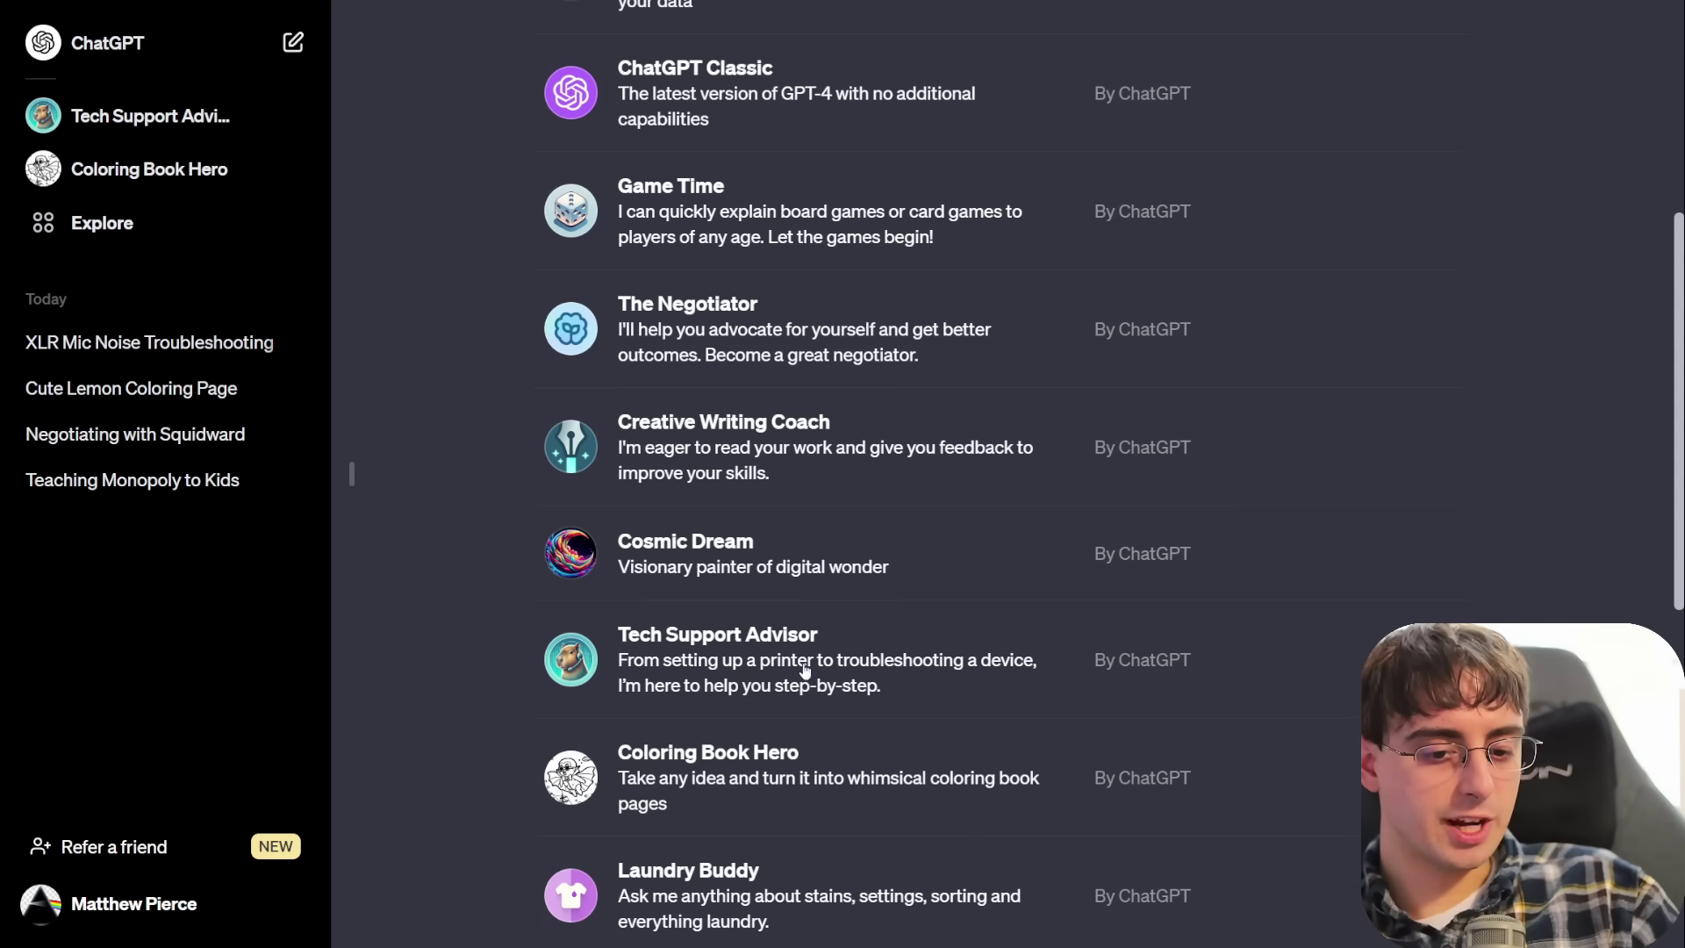
scroll(808, 688, "down", 1)
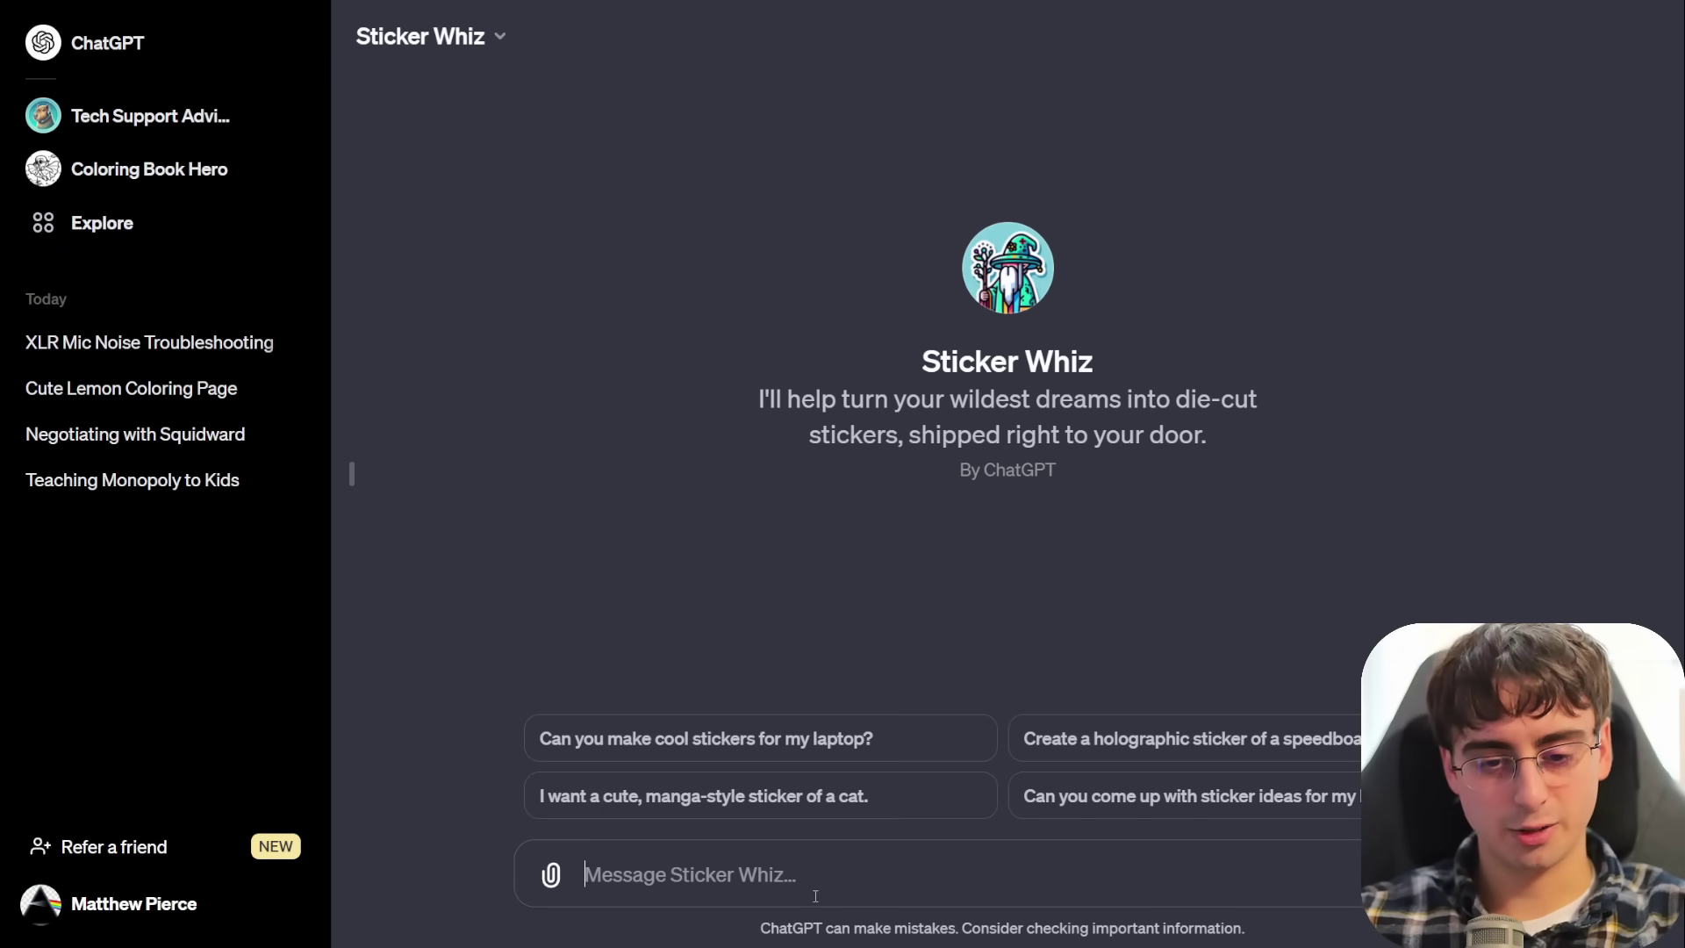
Step: Send the dog photo to Sticker Whiz and preview the cartoon and recoloured dog stickers
key("ctrl+v")
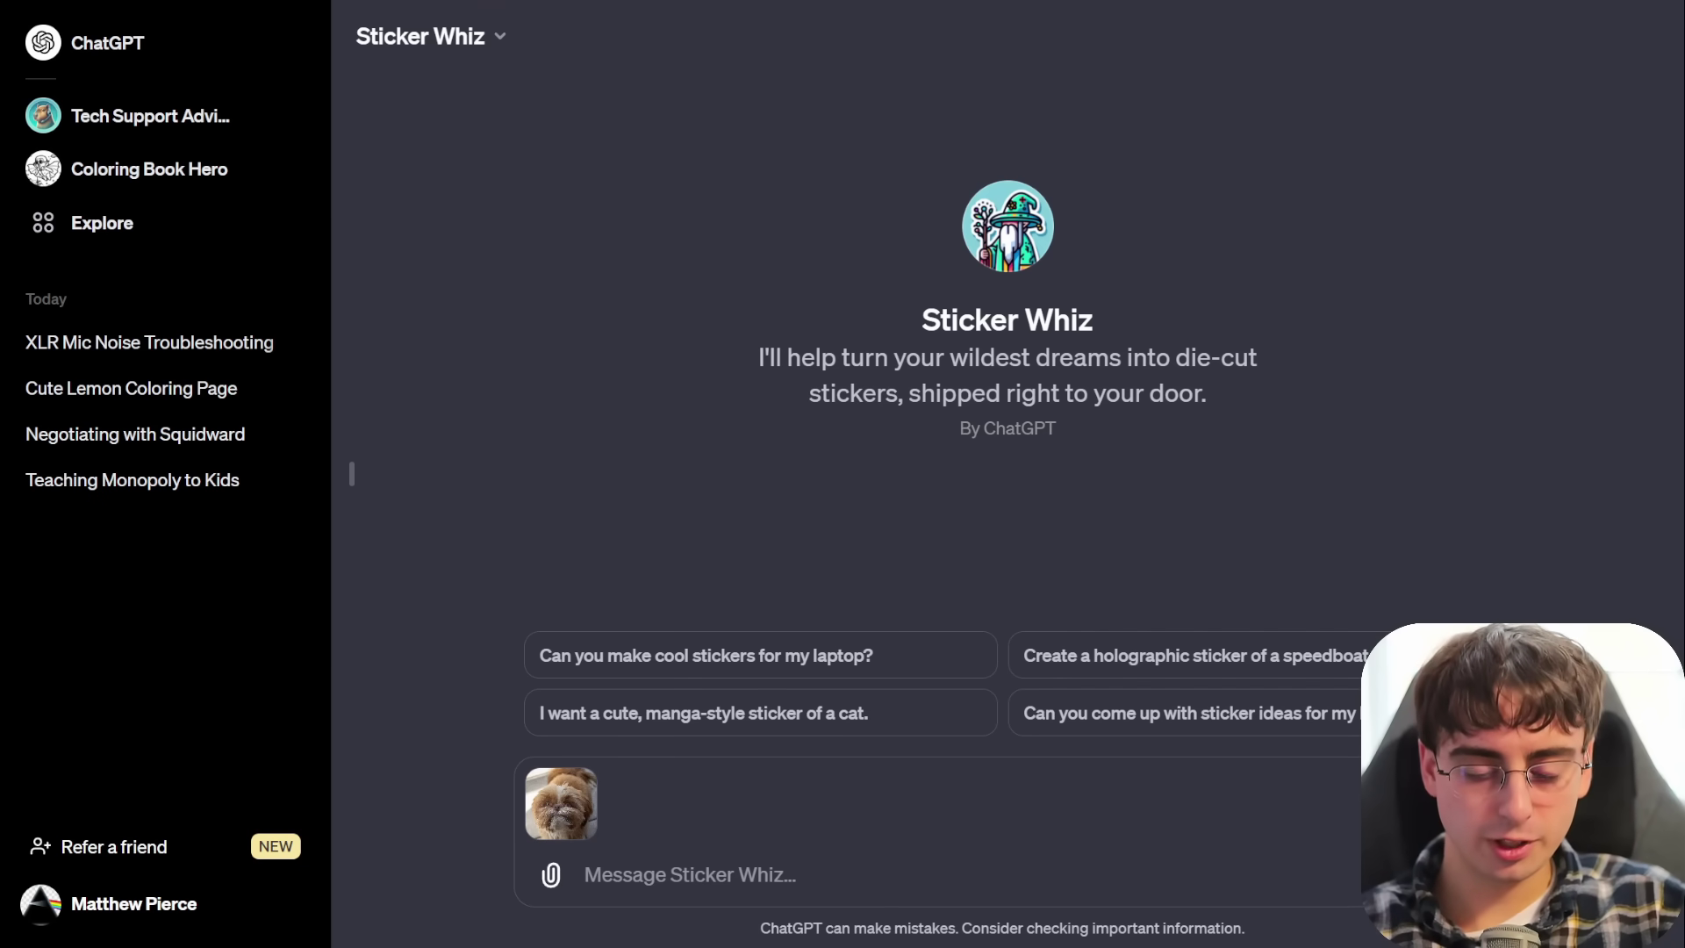
key("Return")
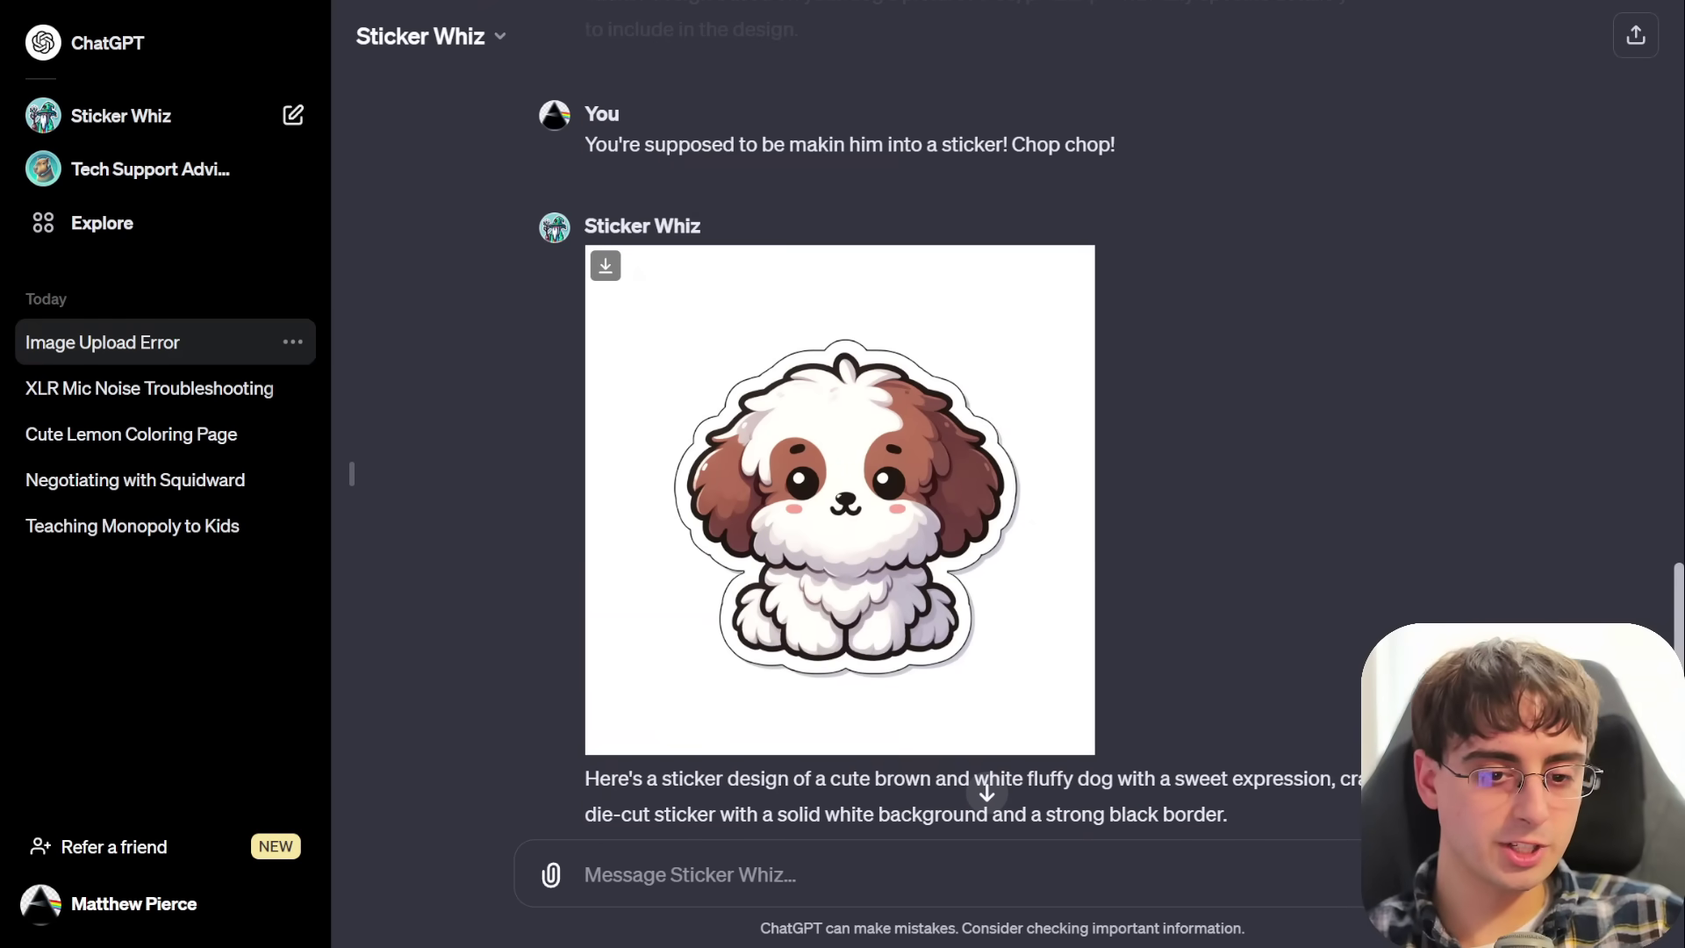
left_click(966, 550)
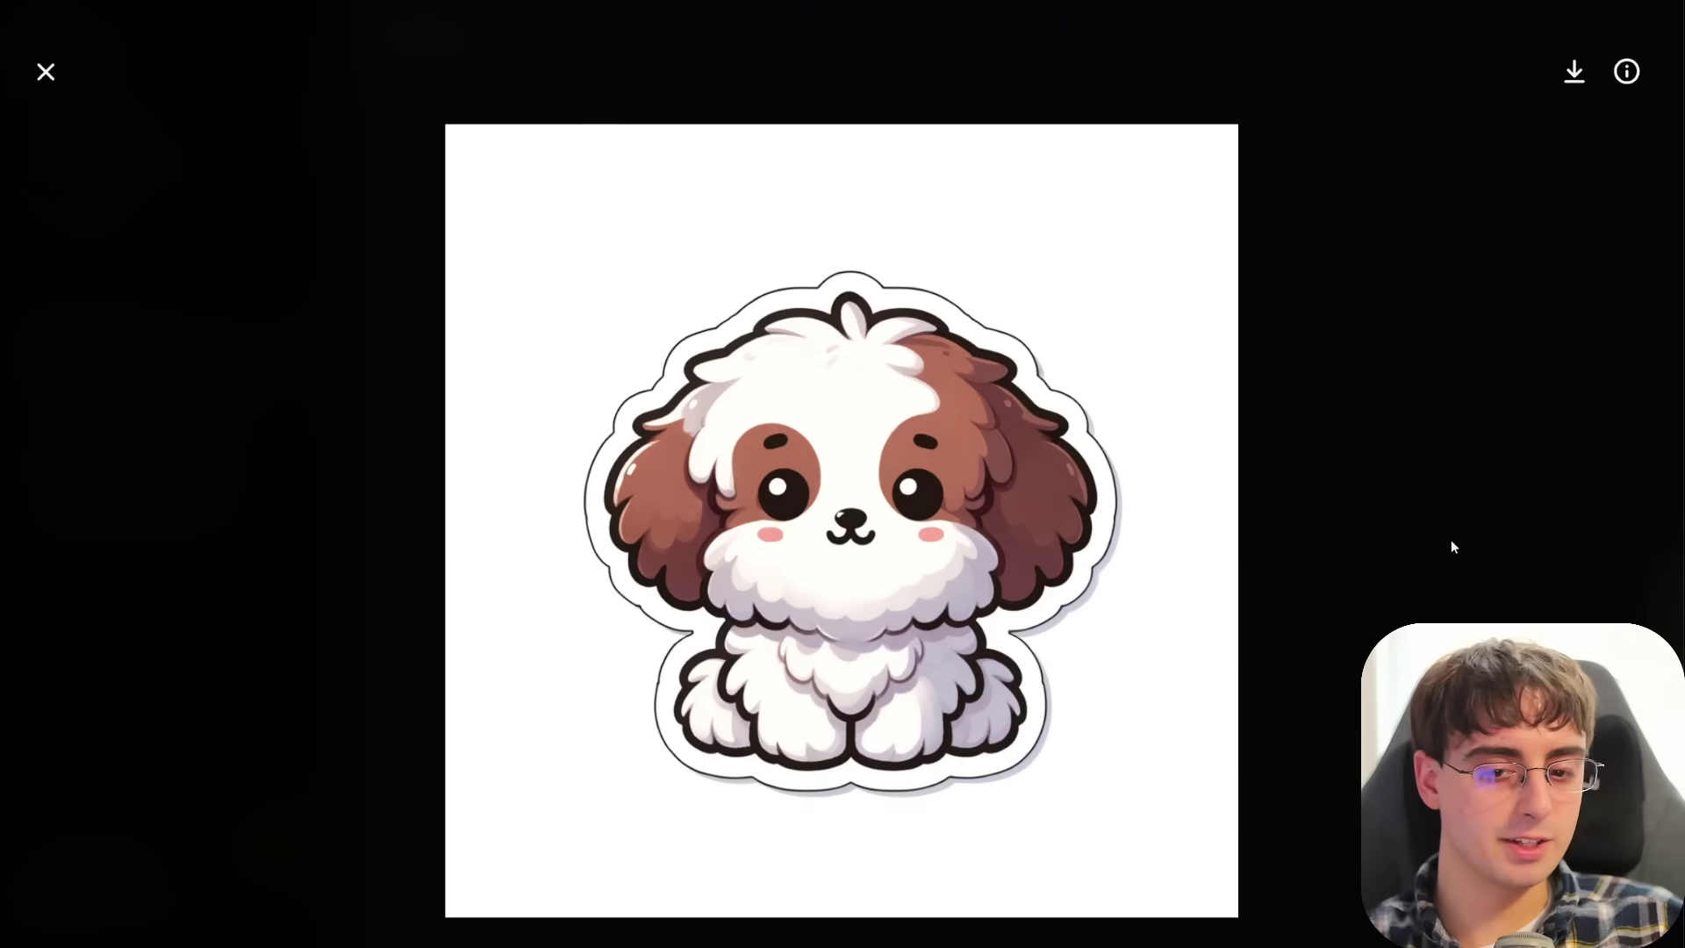
left_click(45, 73)
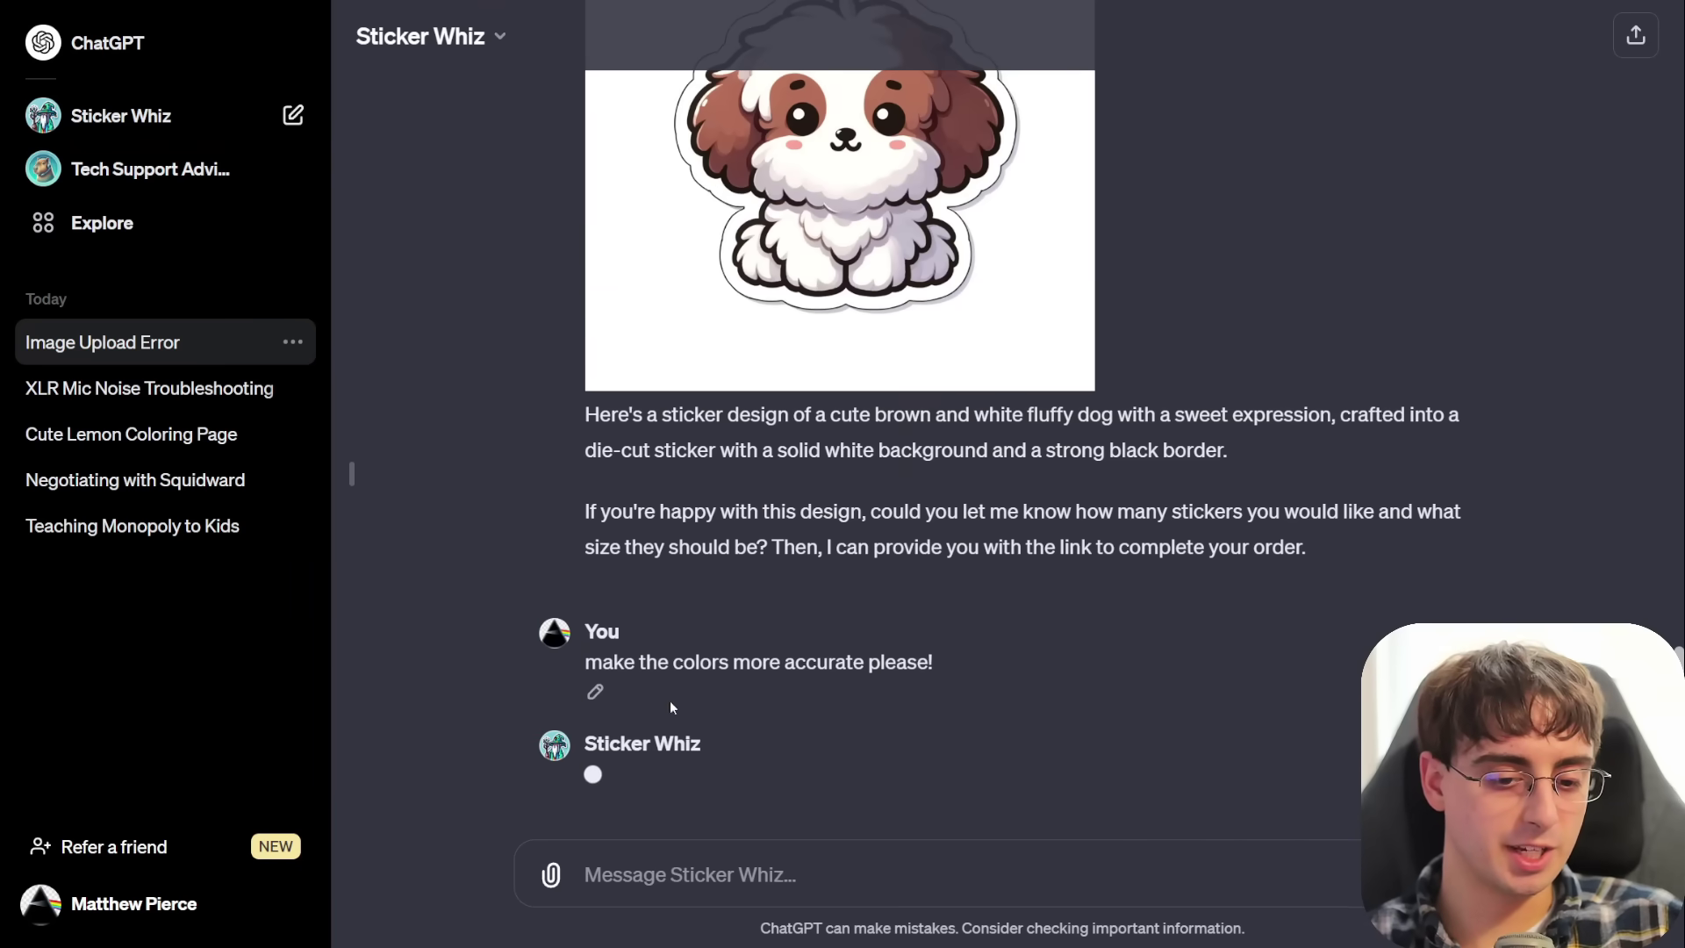
left_click(968, 664)
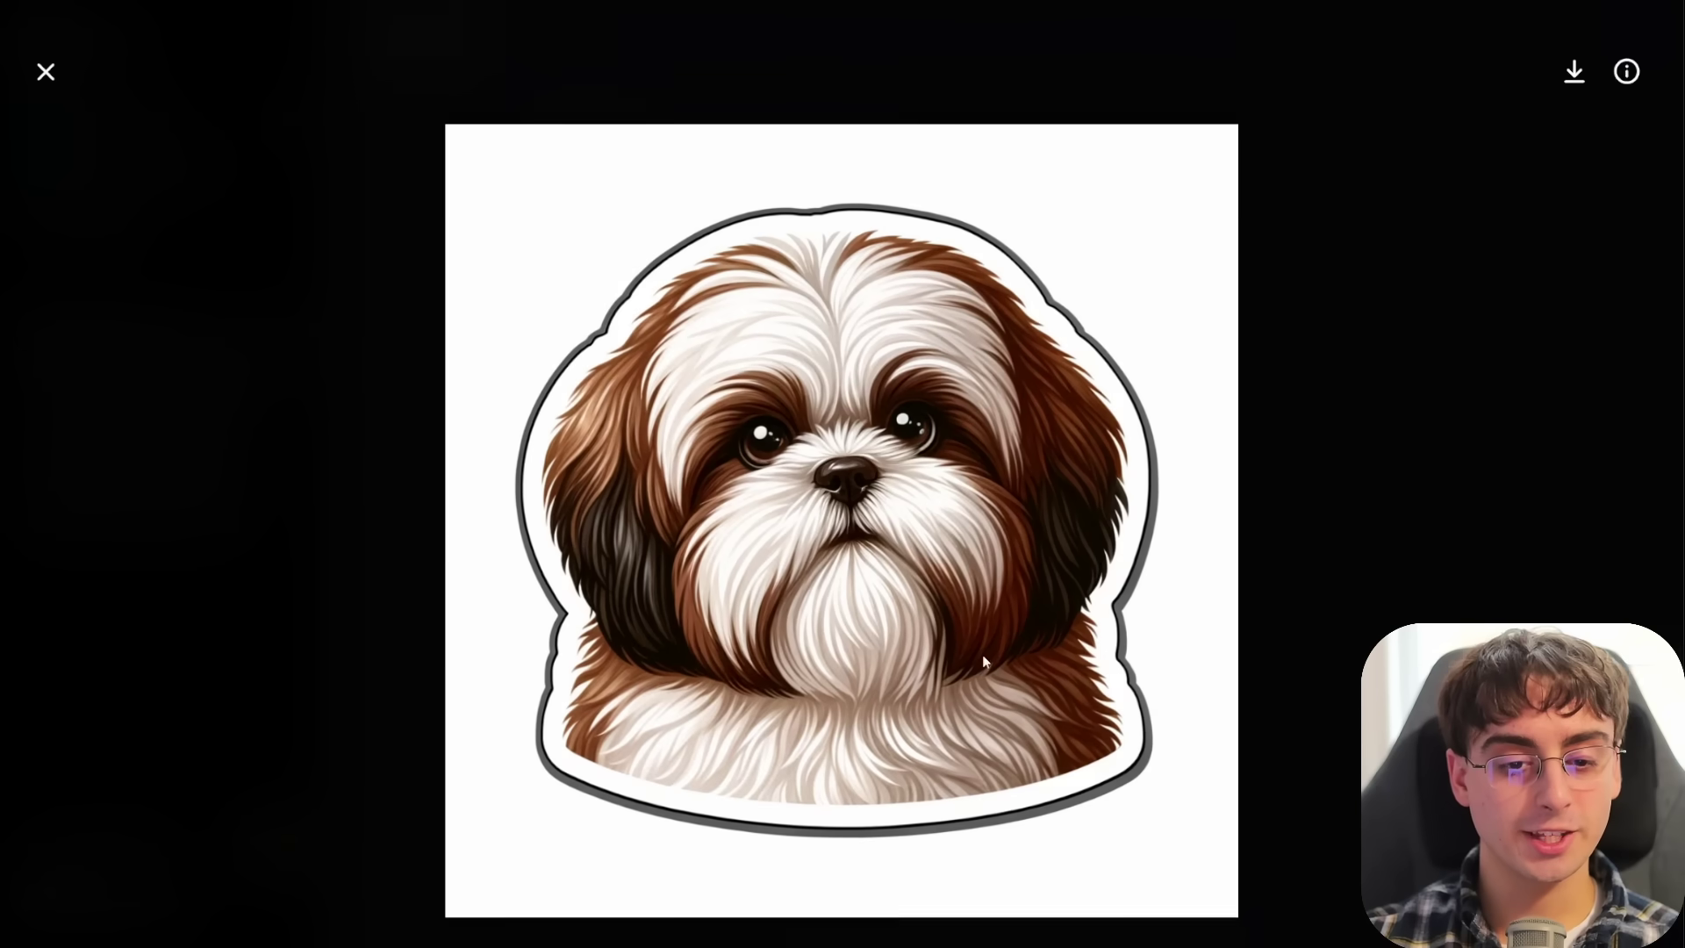
left_click(46, 73)
scroll(898, 683, "up", 20)
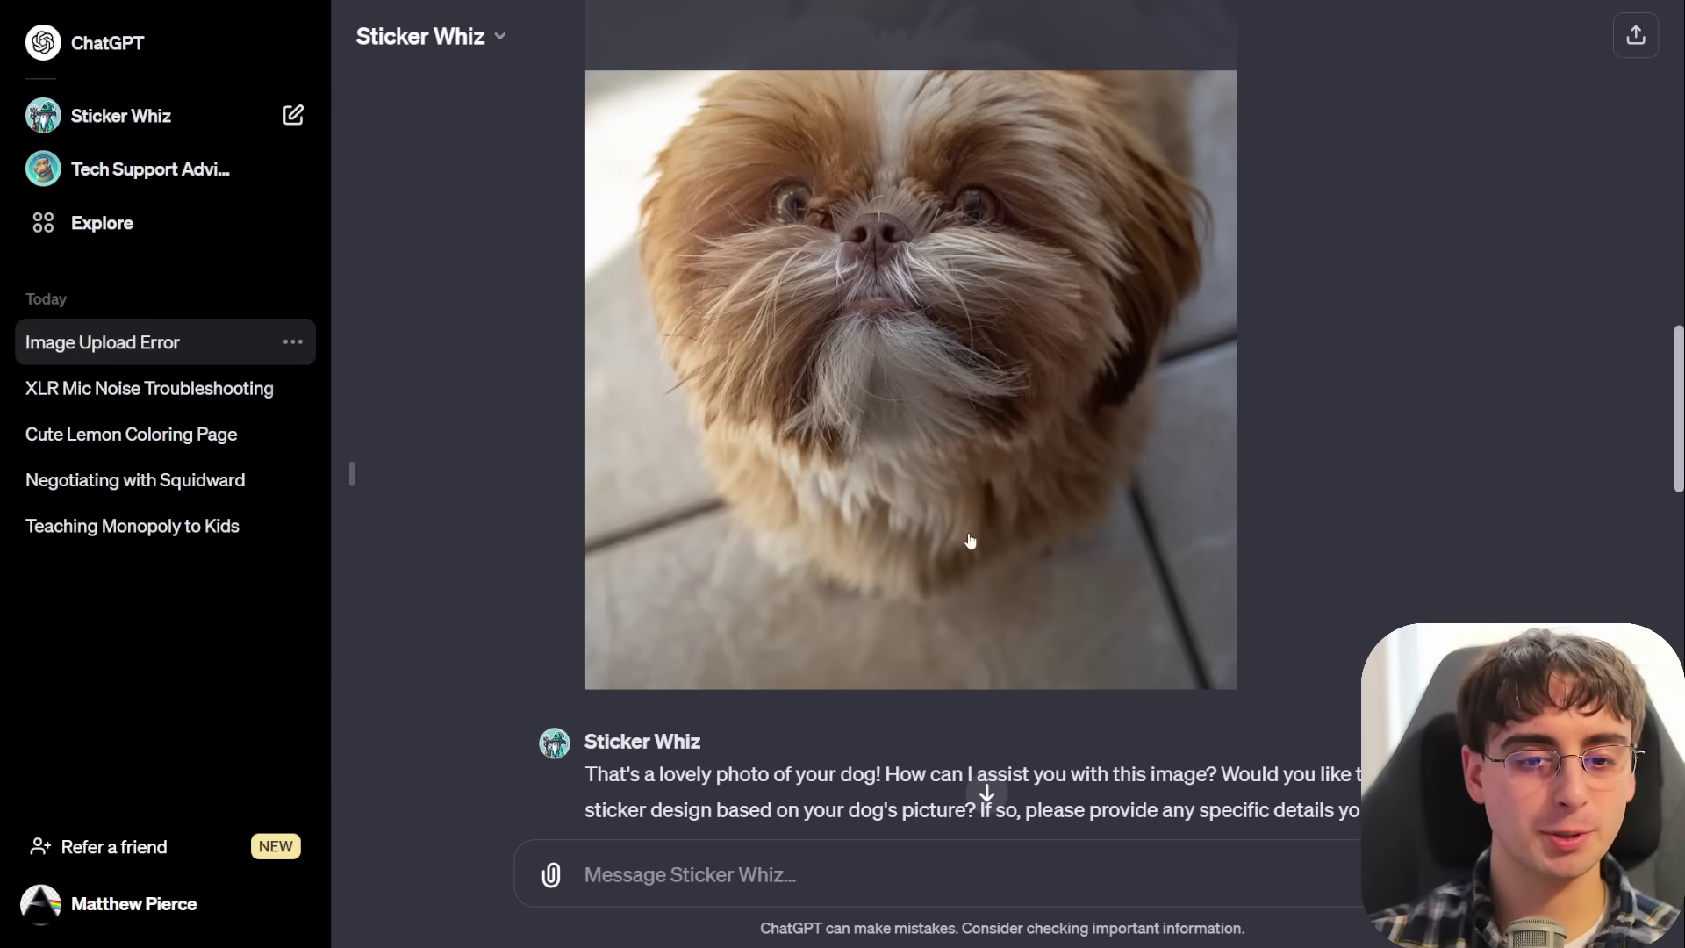
scroll(1637, 577, "down", 10)
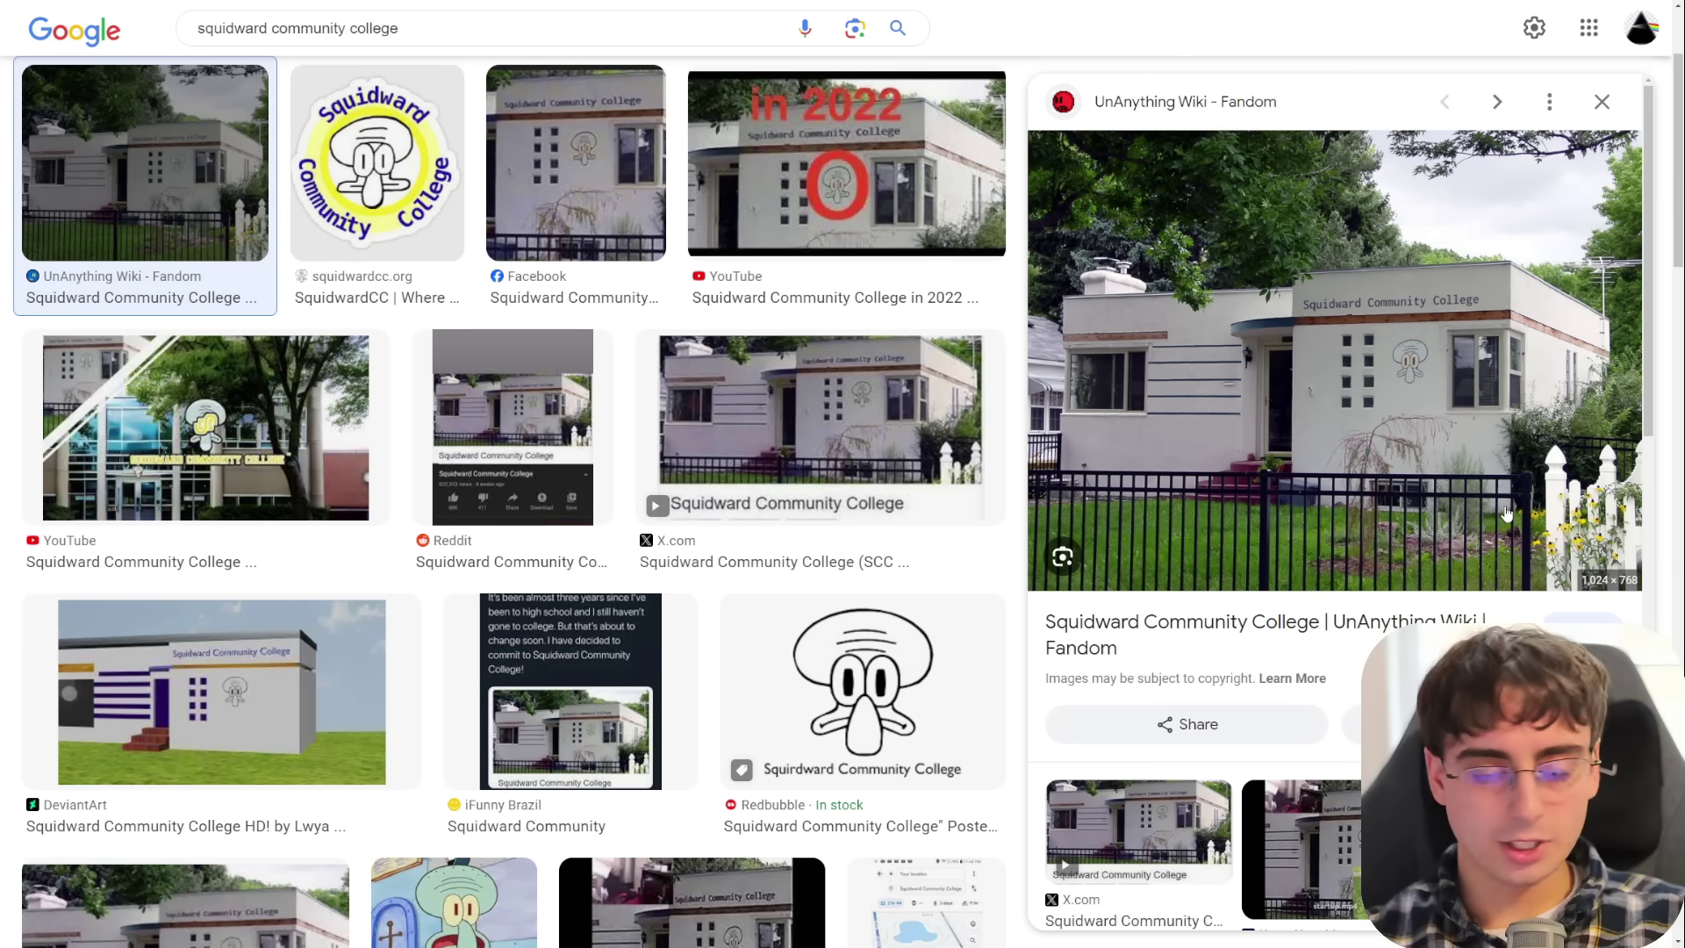
Step: Scroll the Google Images results for 'squidward community college' to find the photo for genz 4 meme
scroll(1361, 446, "down", 2)
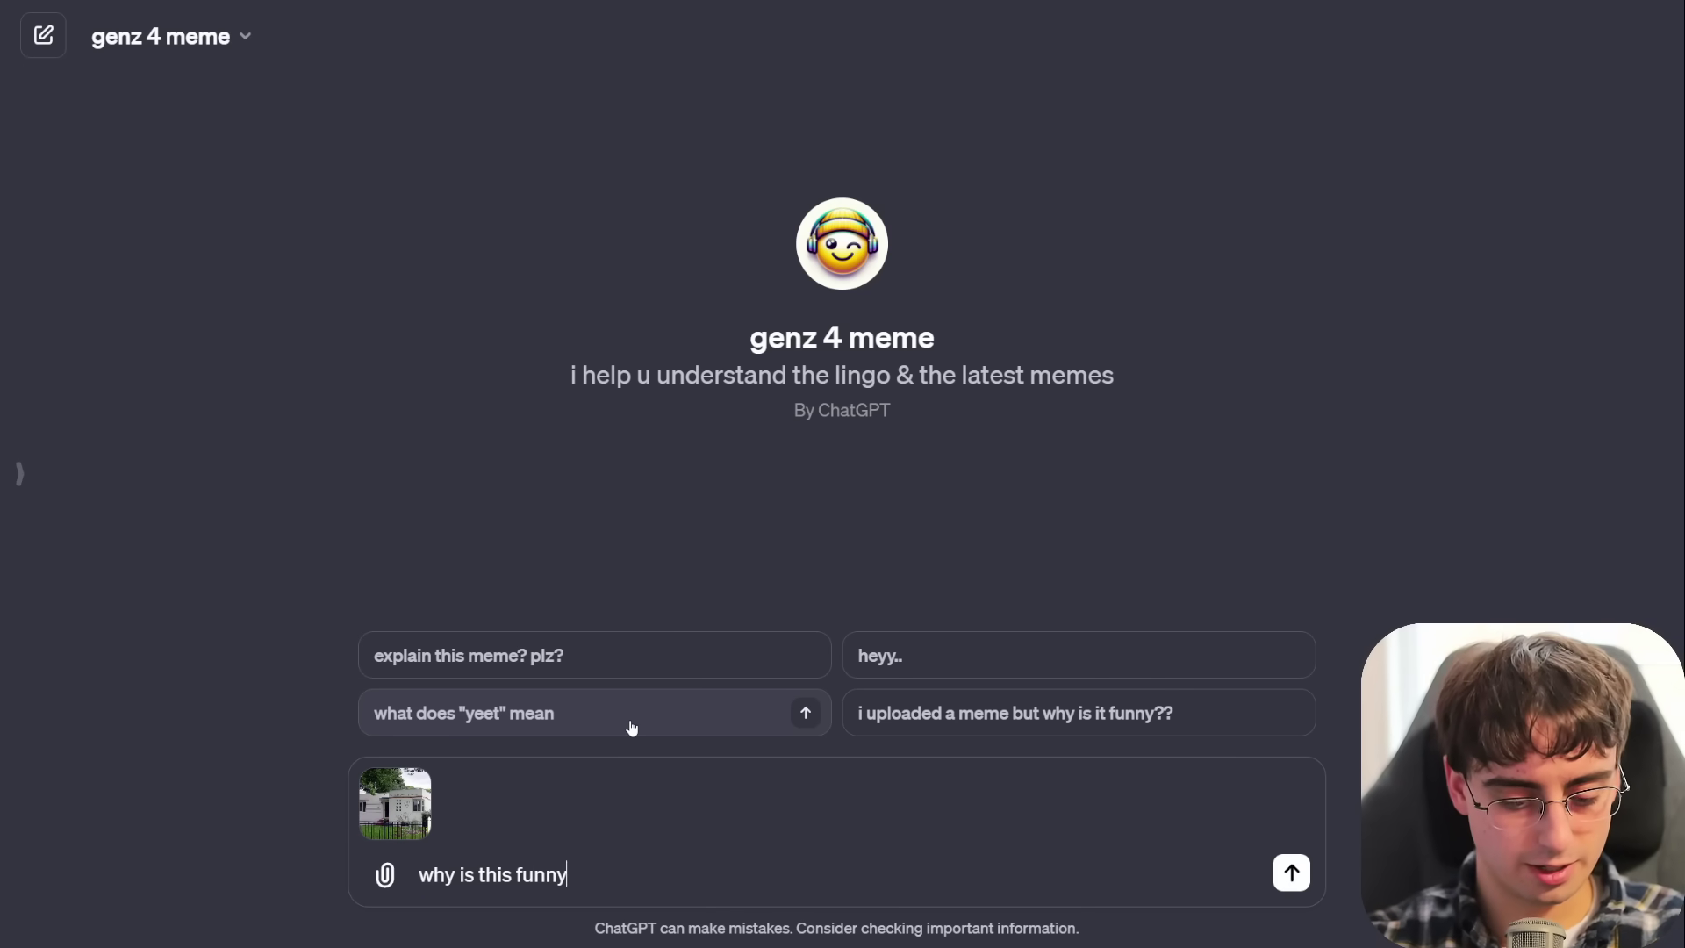
Step: Send the Squidward photo question ending 't get it' and highlight phrases of the explanation
type("t get it")
key("Return")
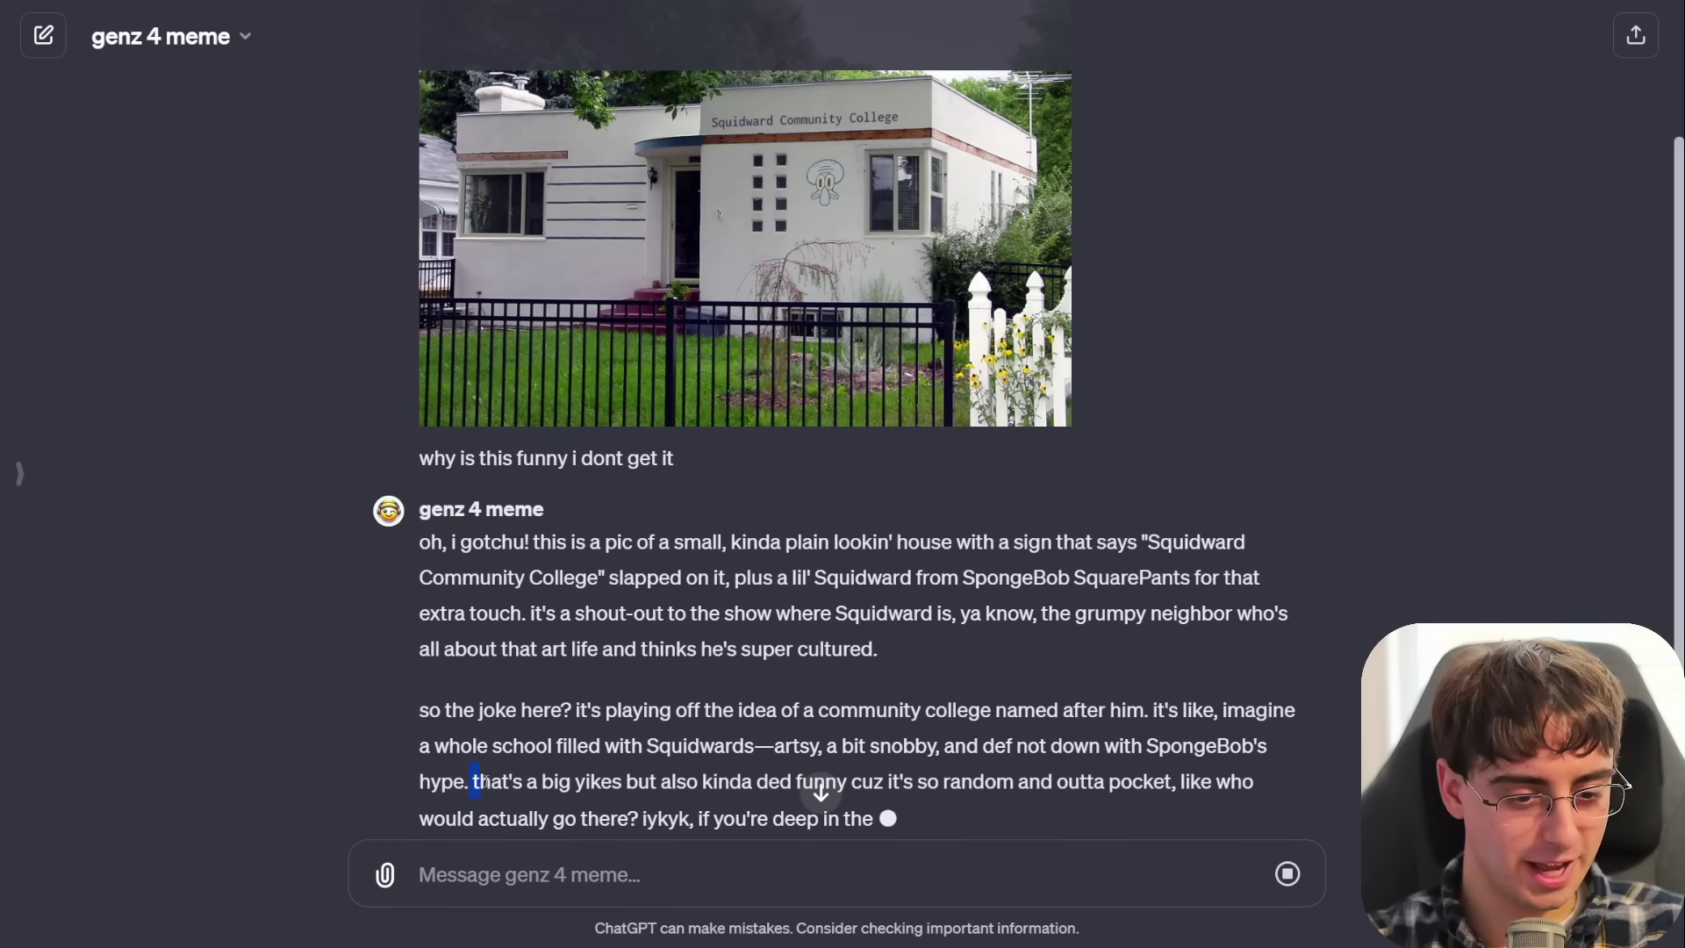
left_click_drag(484, 782, 732, 708)
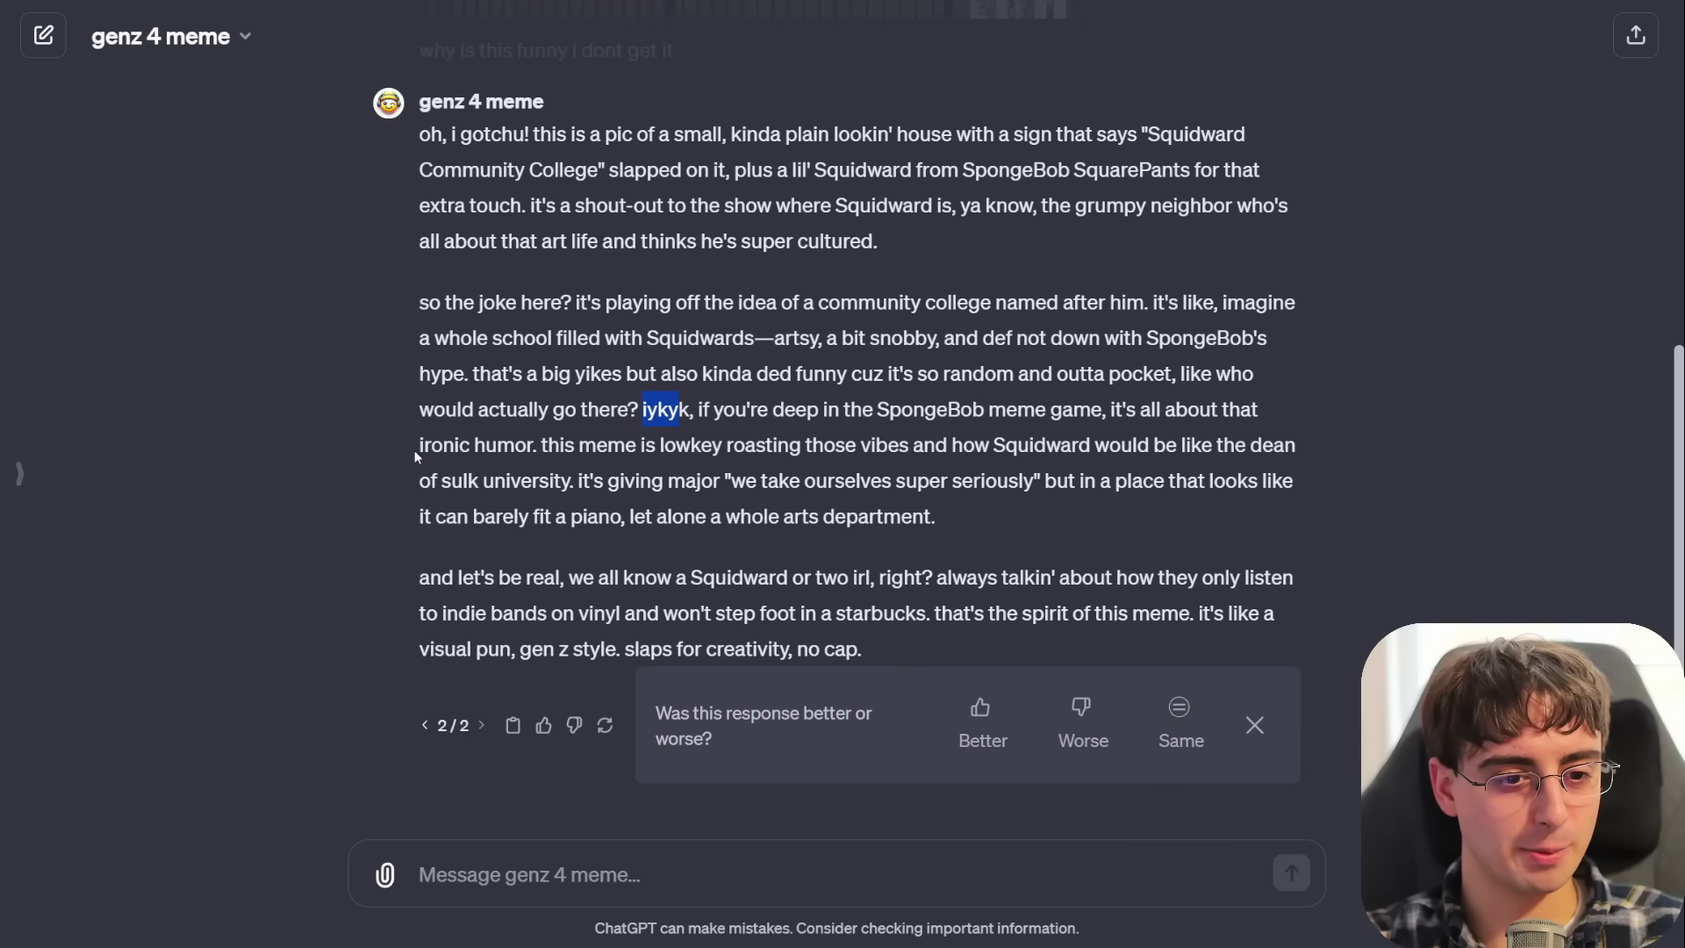
left_click_drag(416, 455, 516, 444)
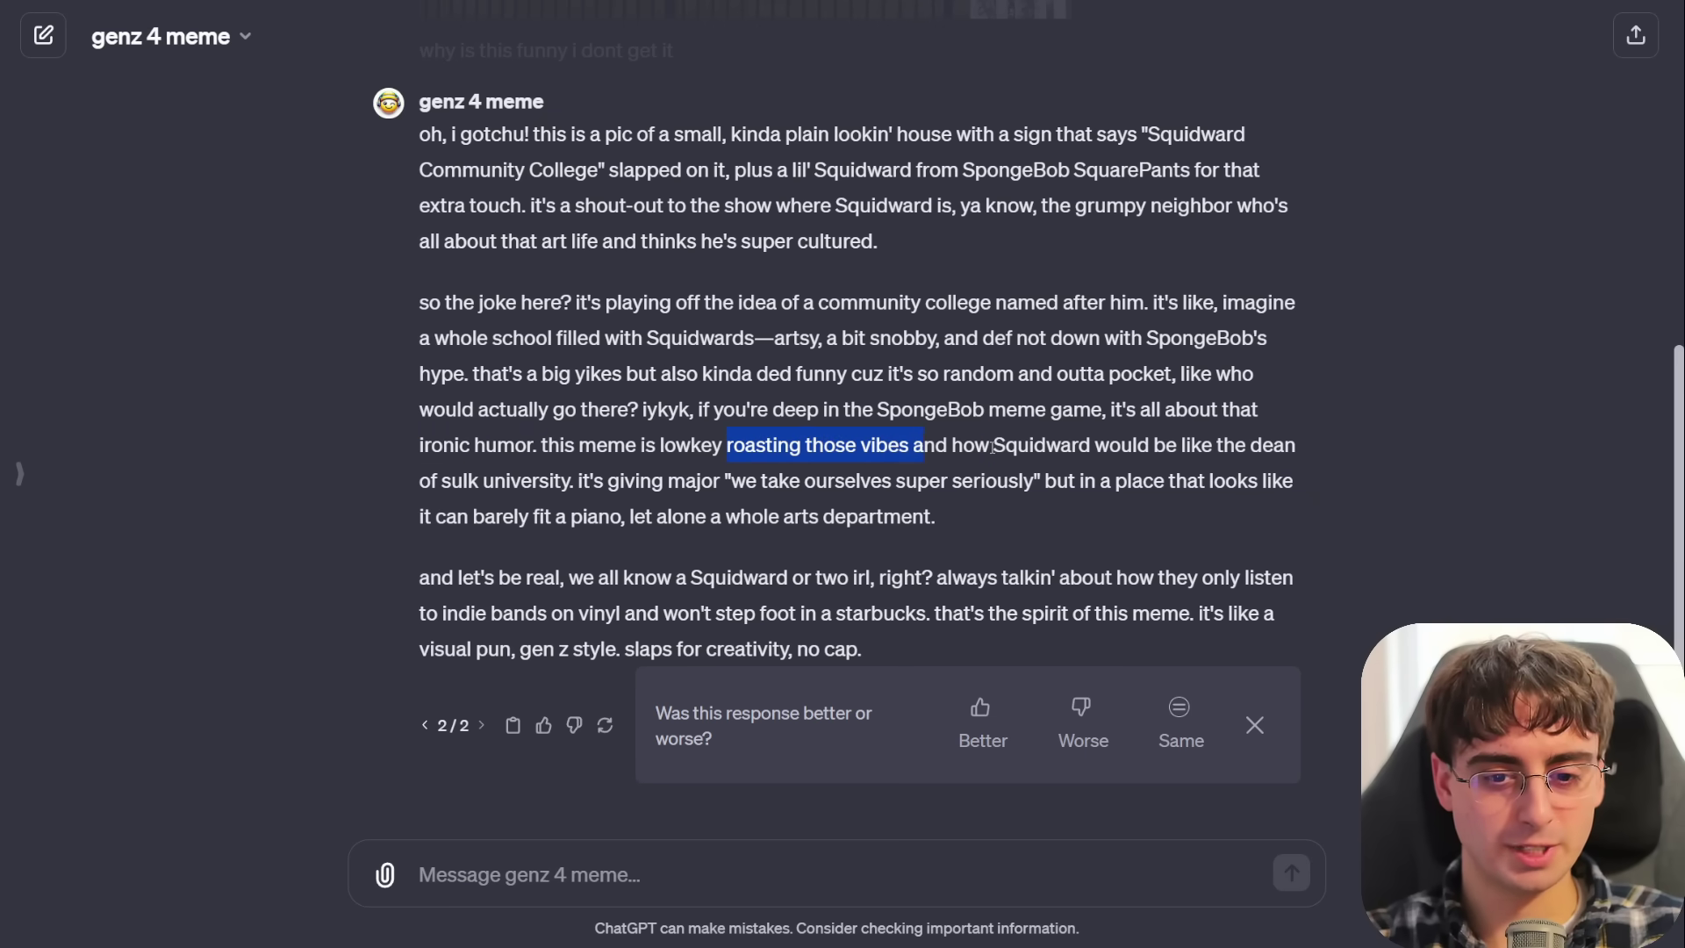
left_click_drag(991, 448, 1201, 445)
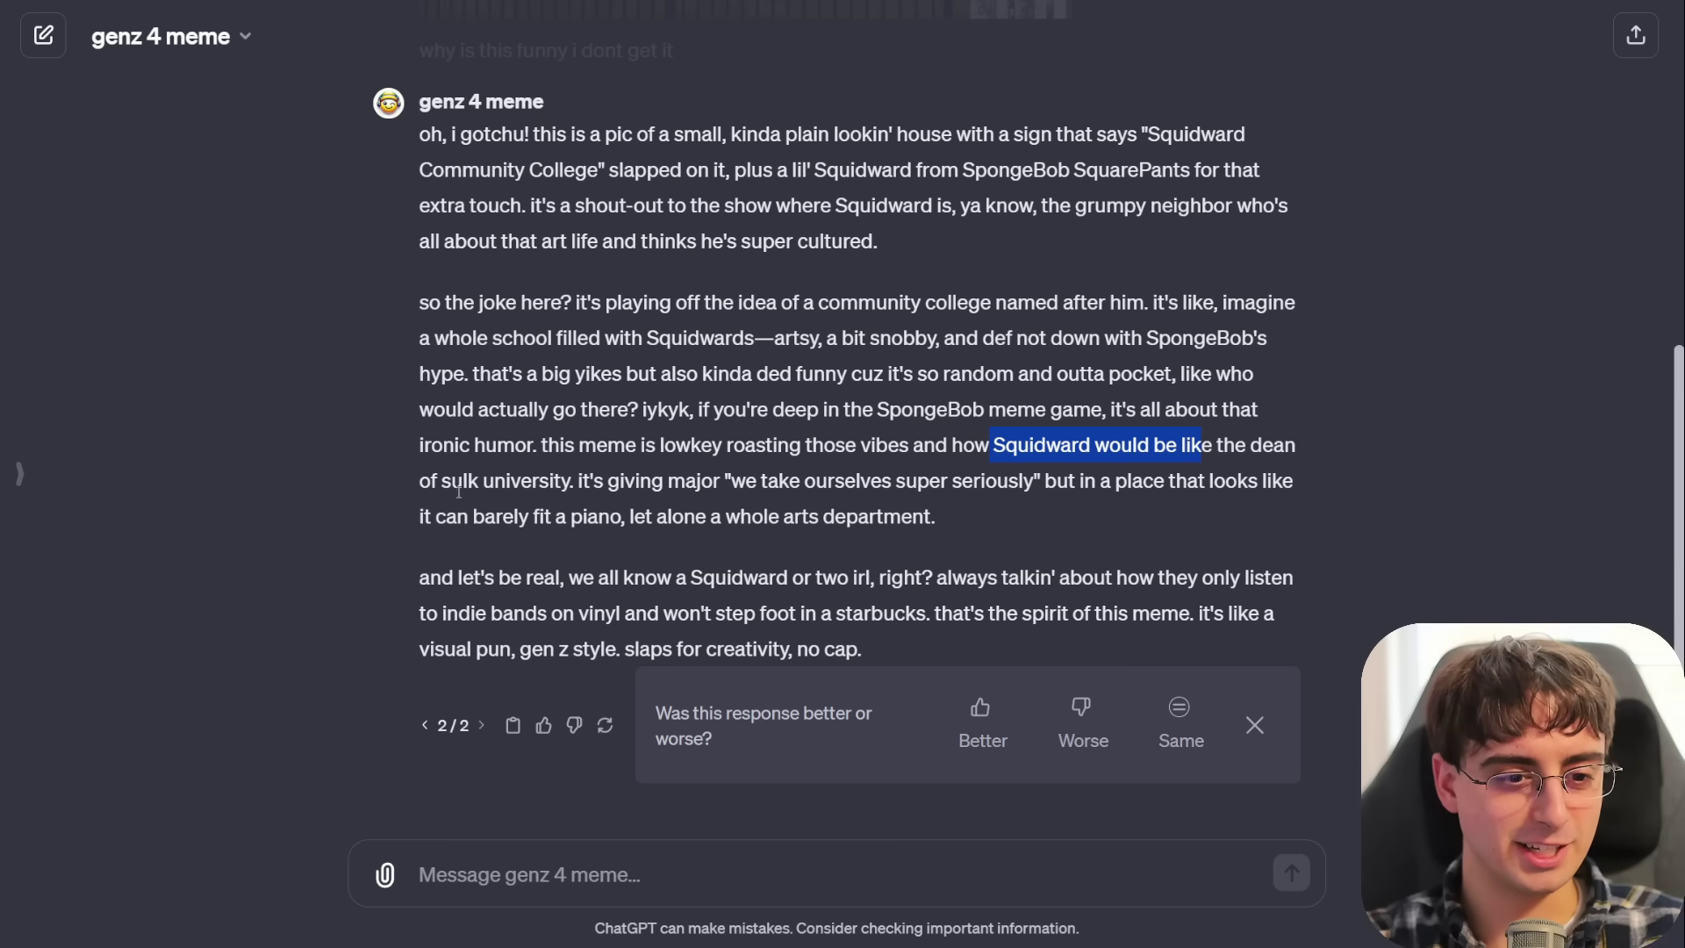
left_click_drag(432, 481, 559, 478)
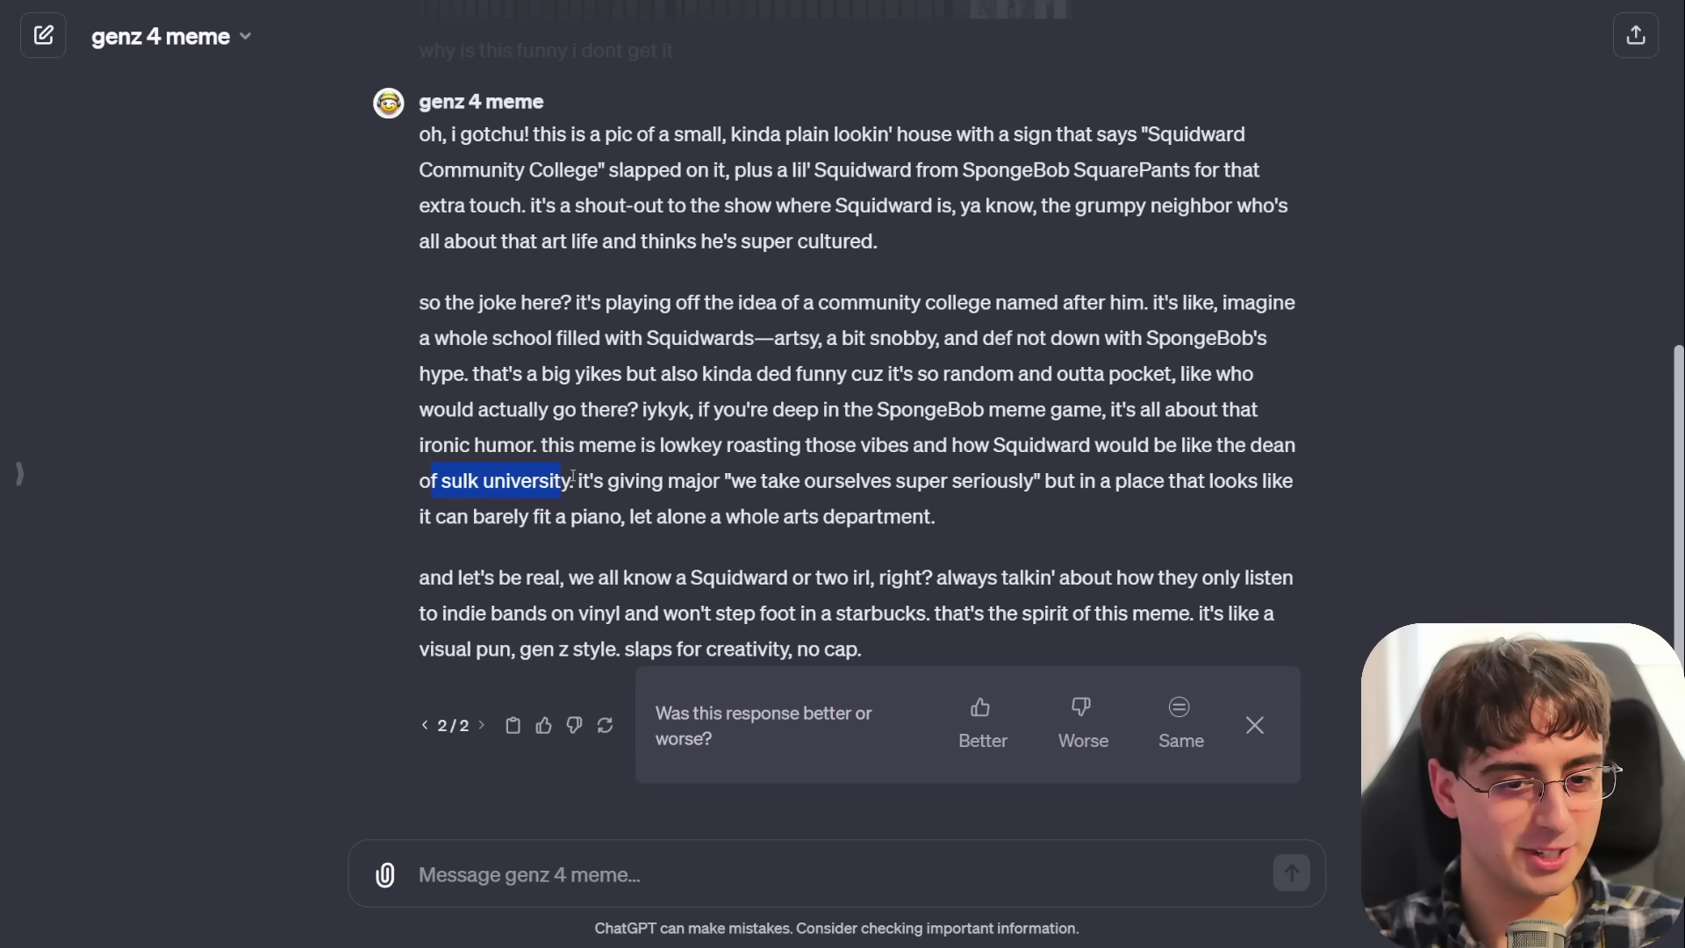
left_click(573, 476)
Step: Review the conversation and briefly enlarge the Squidward Community College photo
scroll(850, 605, "up", 5)
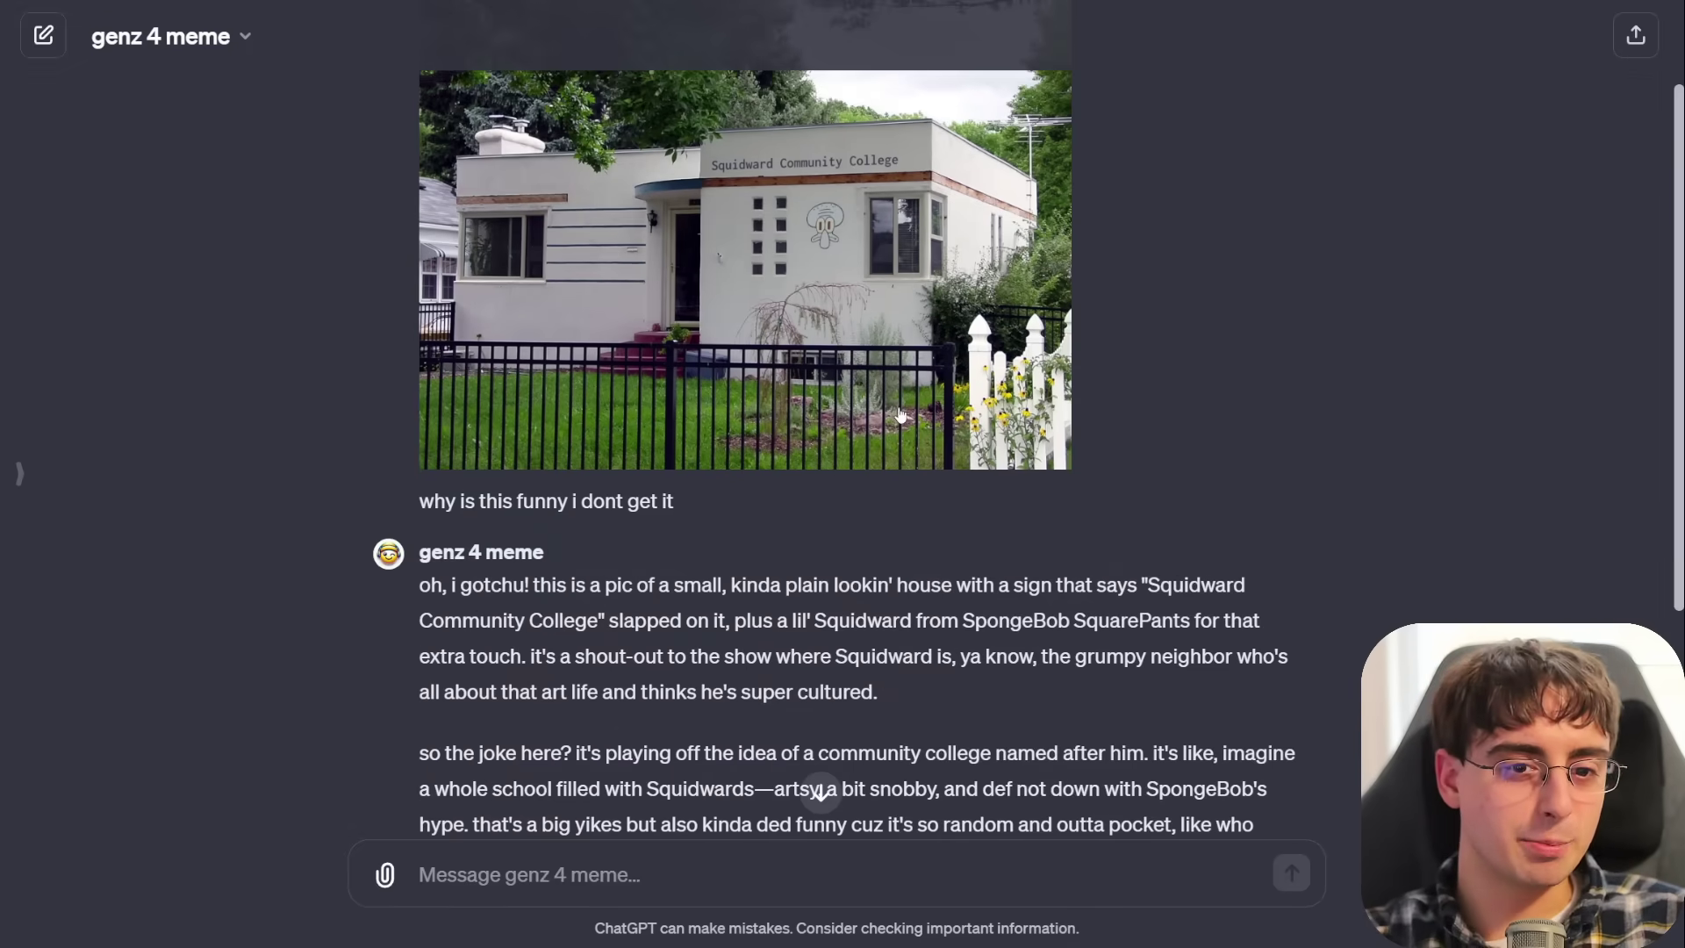
scroll(887, 386, "up", 2)
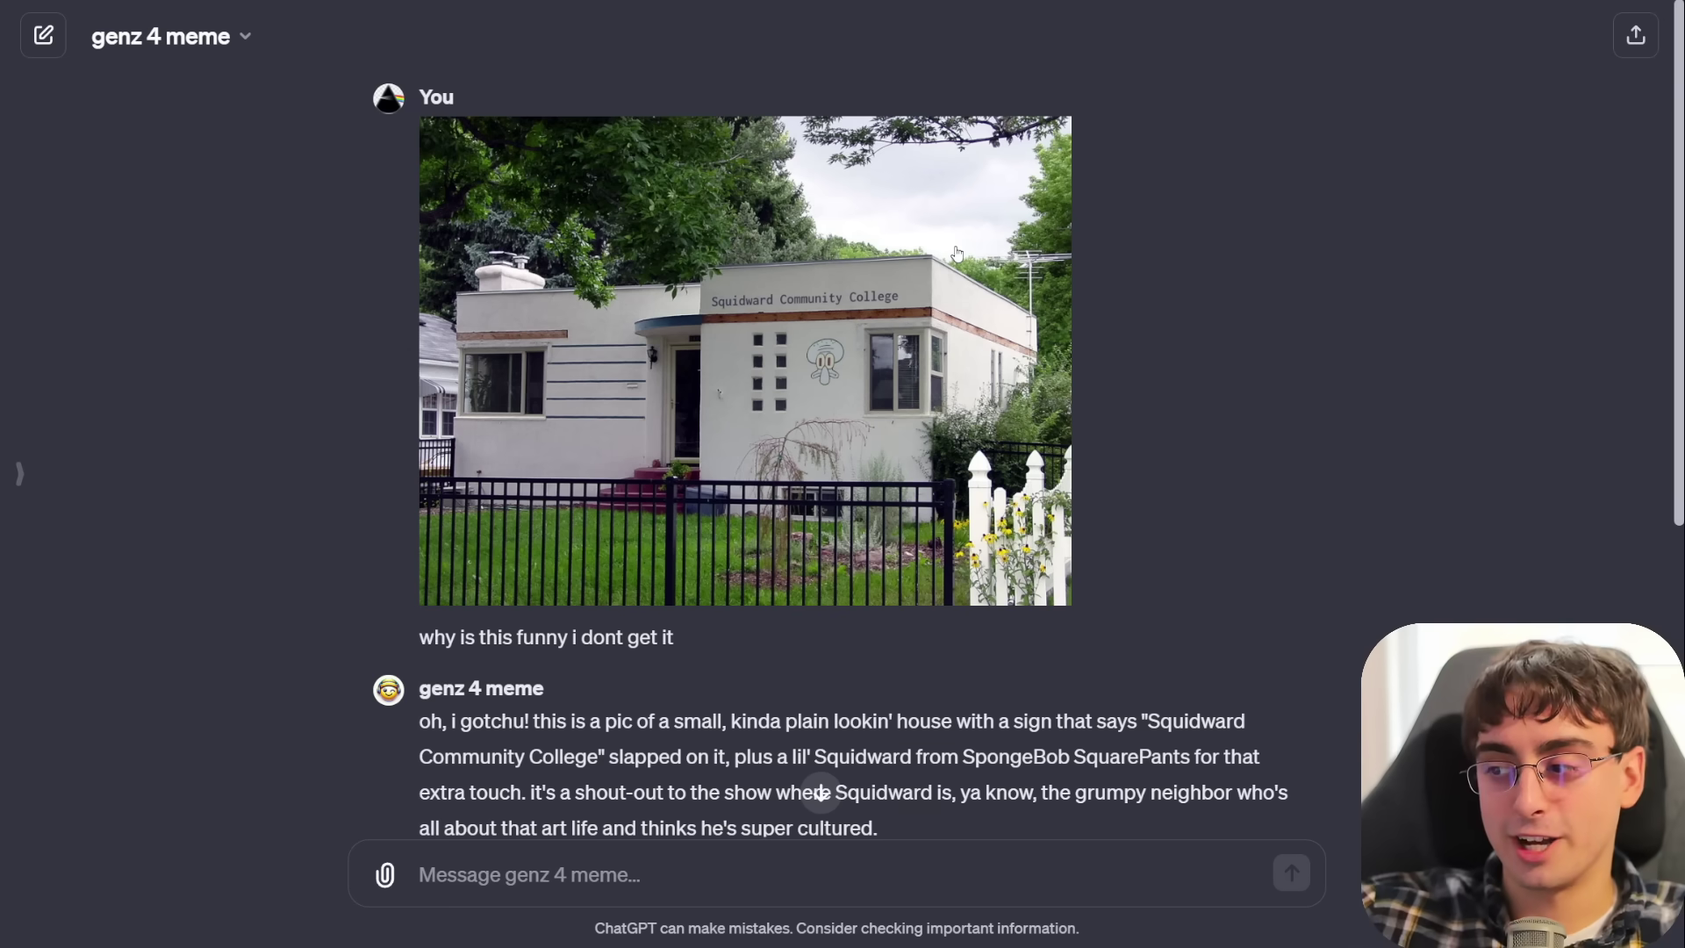
scroll(1647, 166, "down", 1)
scroll(1647, 166, "up", 1)
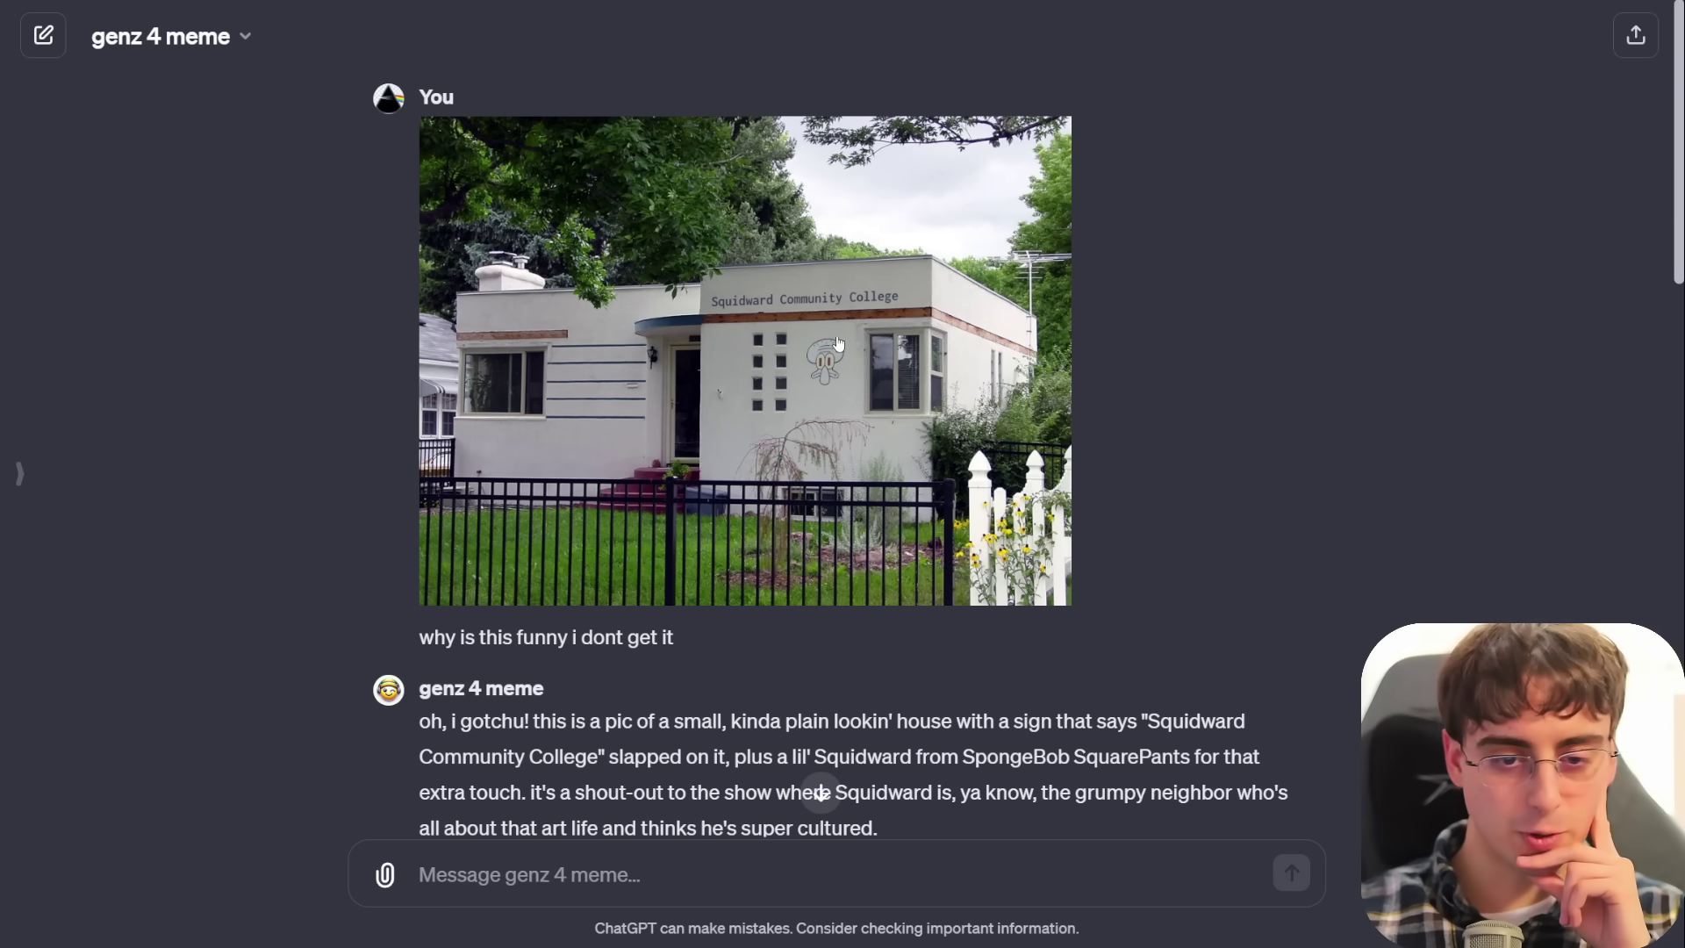
left_click(813, 412)
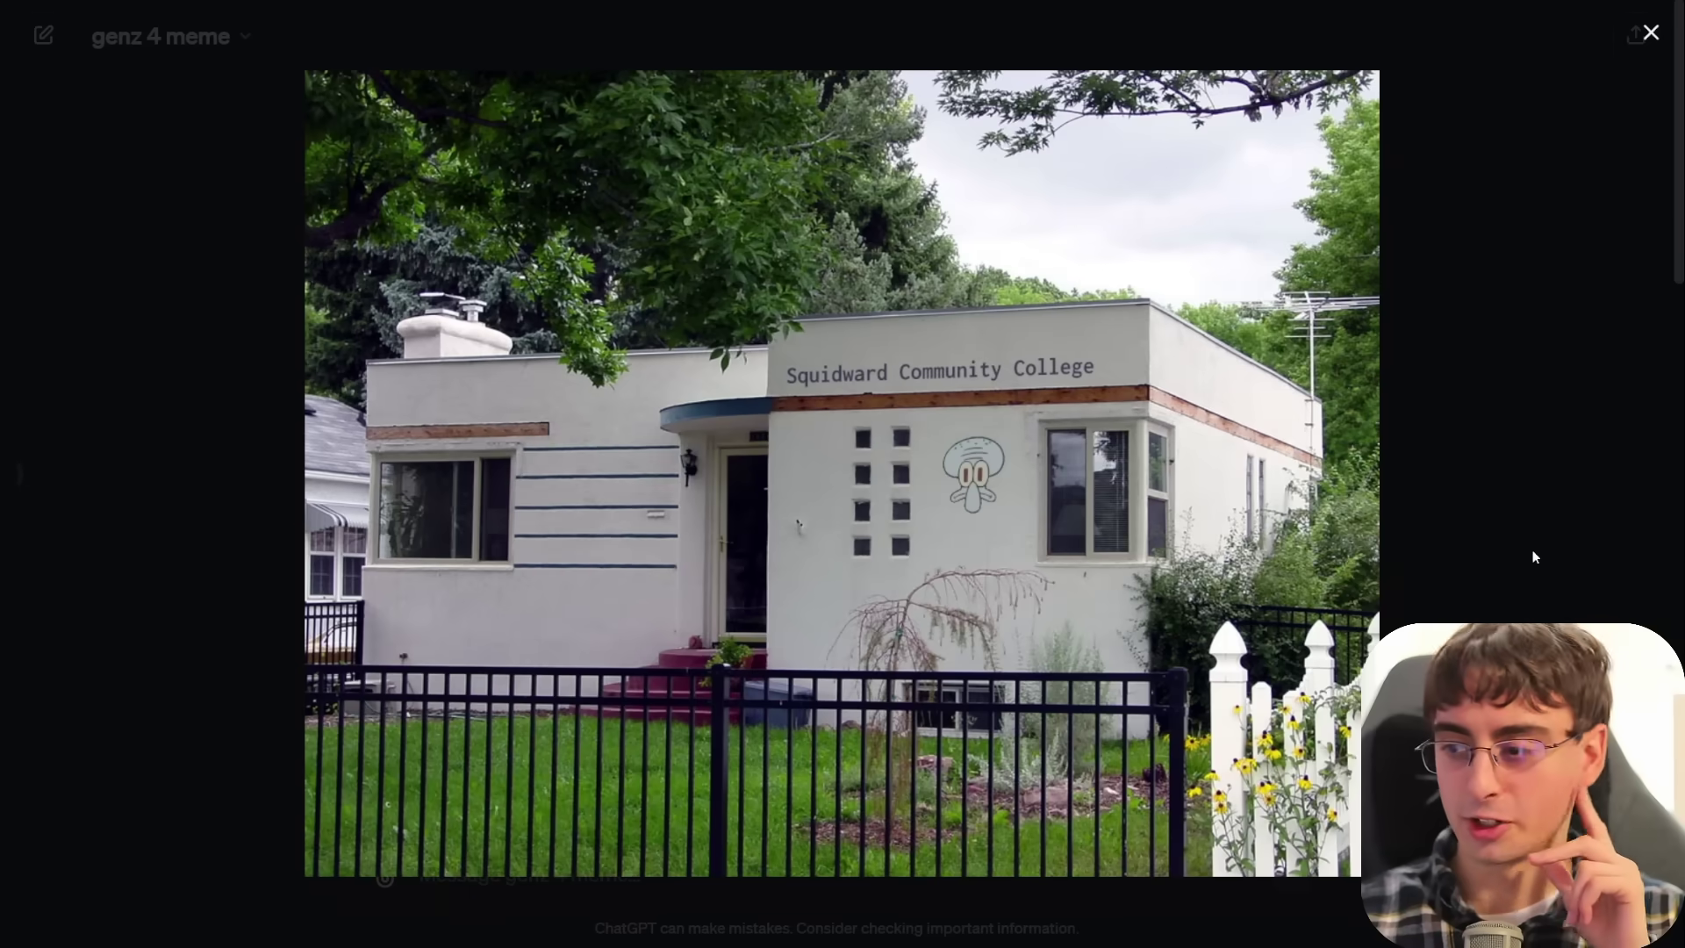
left_click(1506, 540)
scroll(707, 654, "down", 15)
scroll(707, 654, "down", 3)
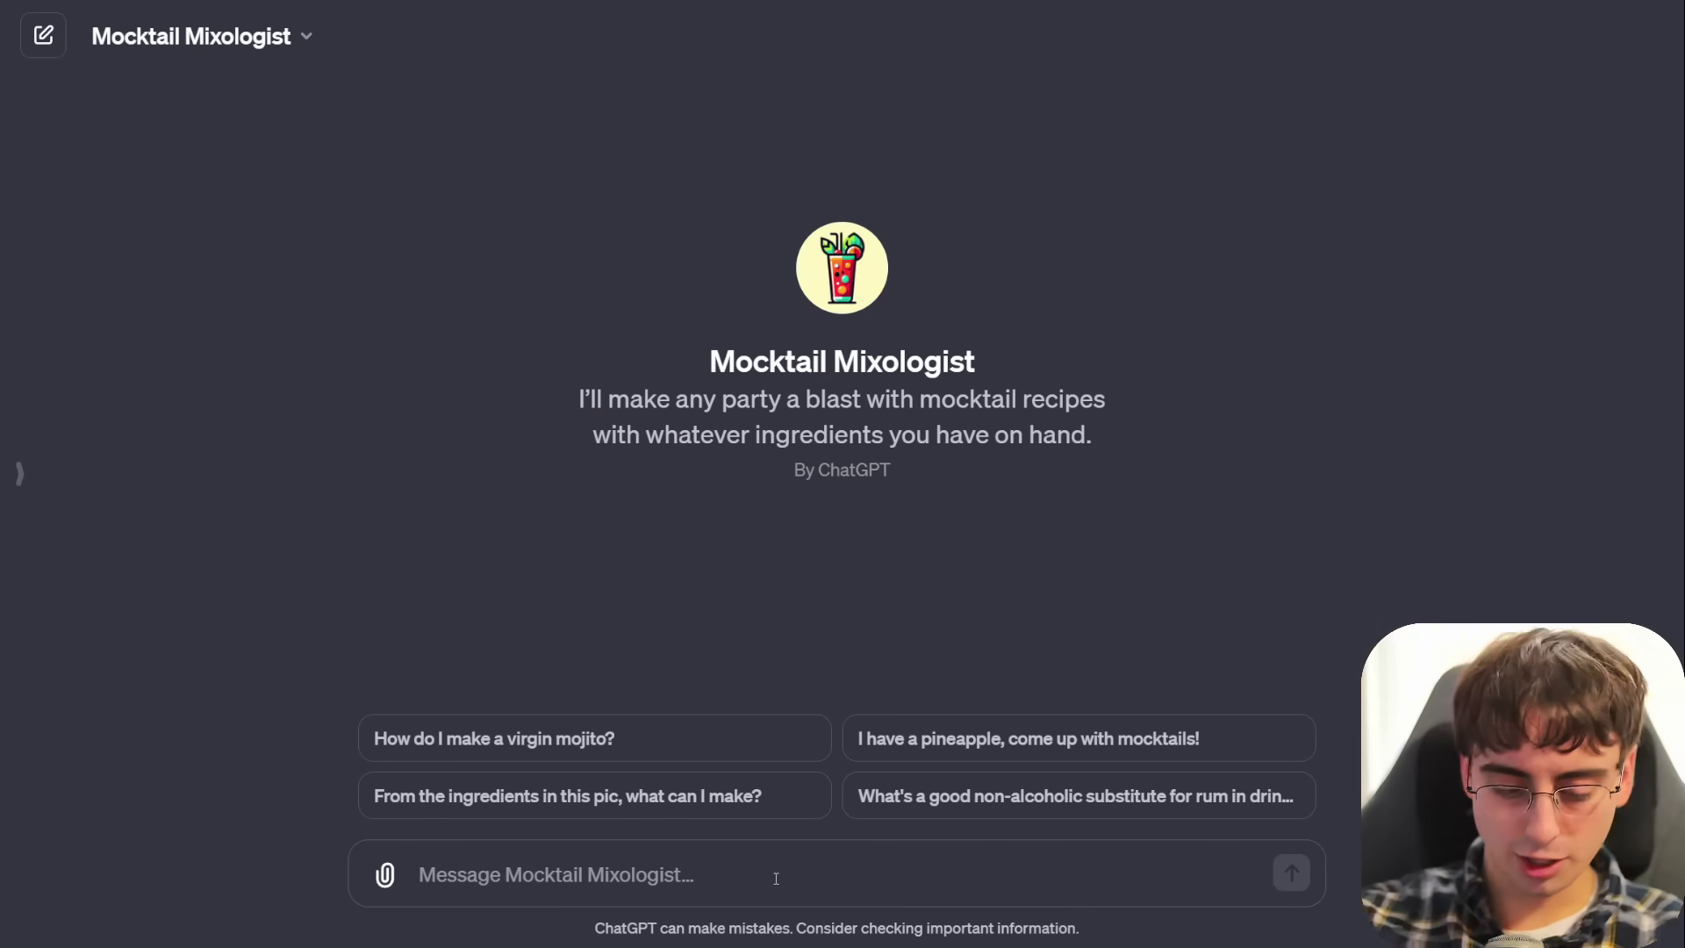
Step: Ask Mocktail Mixologist for a drink using lemon juice, pineapple juice, vodka and cherry seltzer
type("I have")
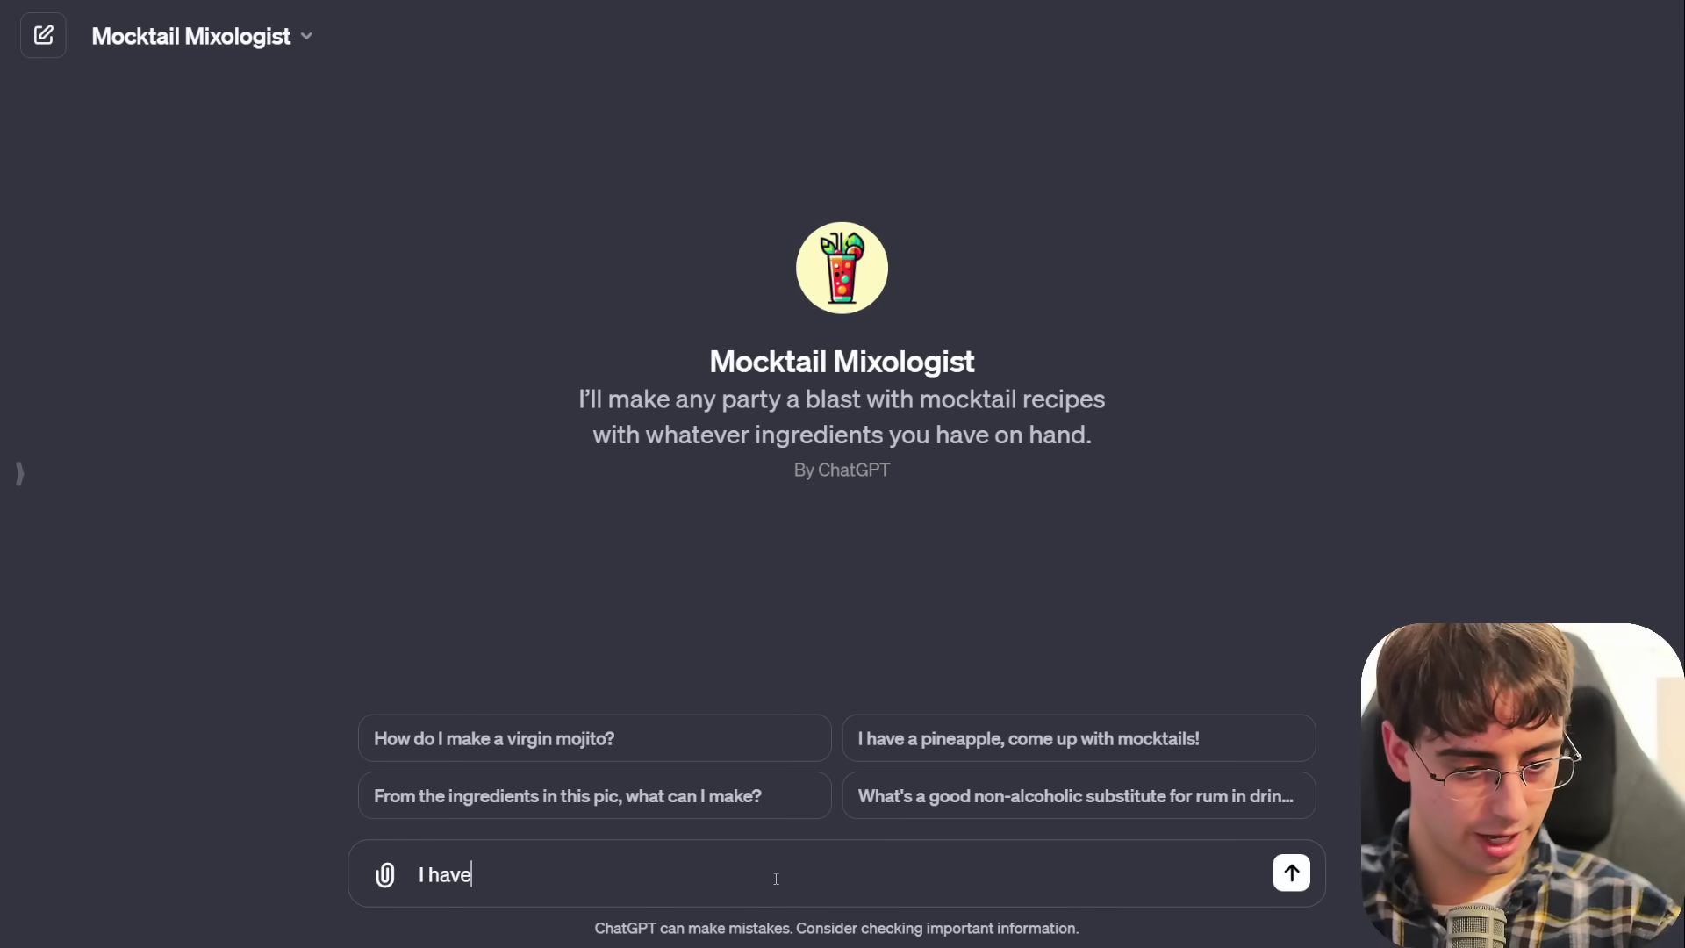
type(" lemon juice, pinea")
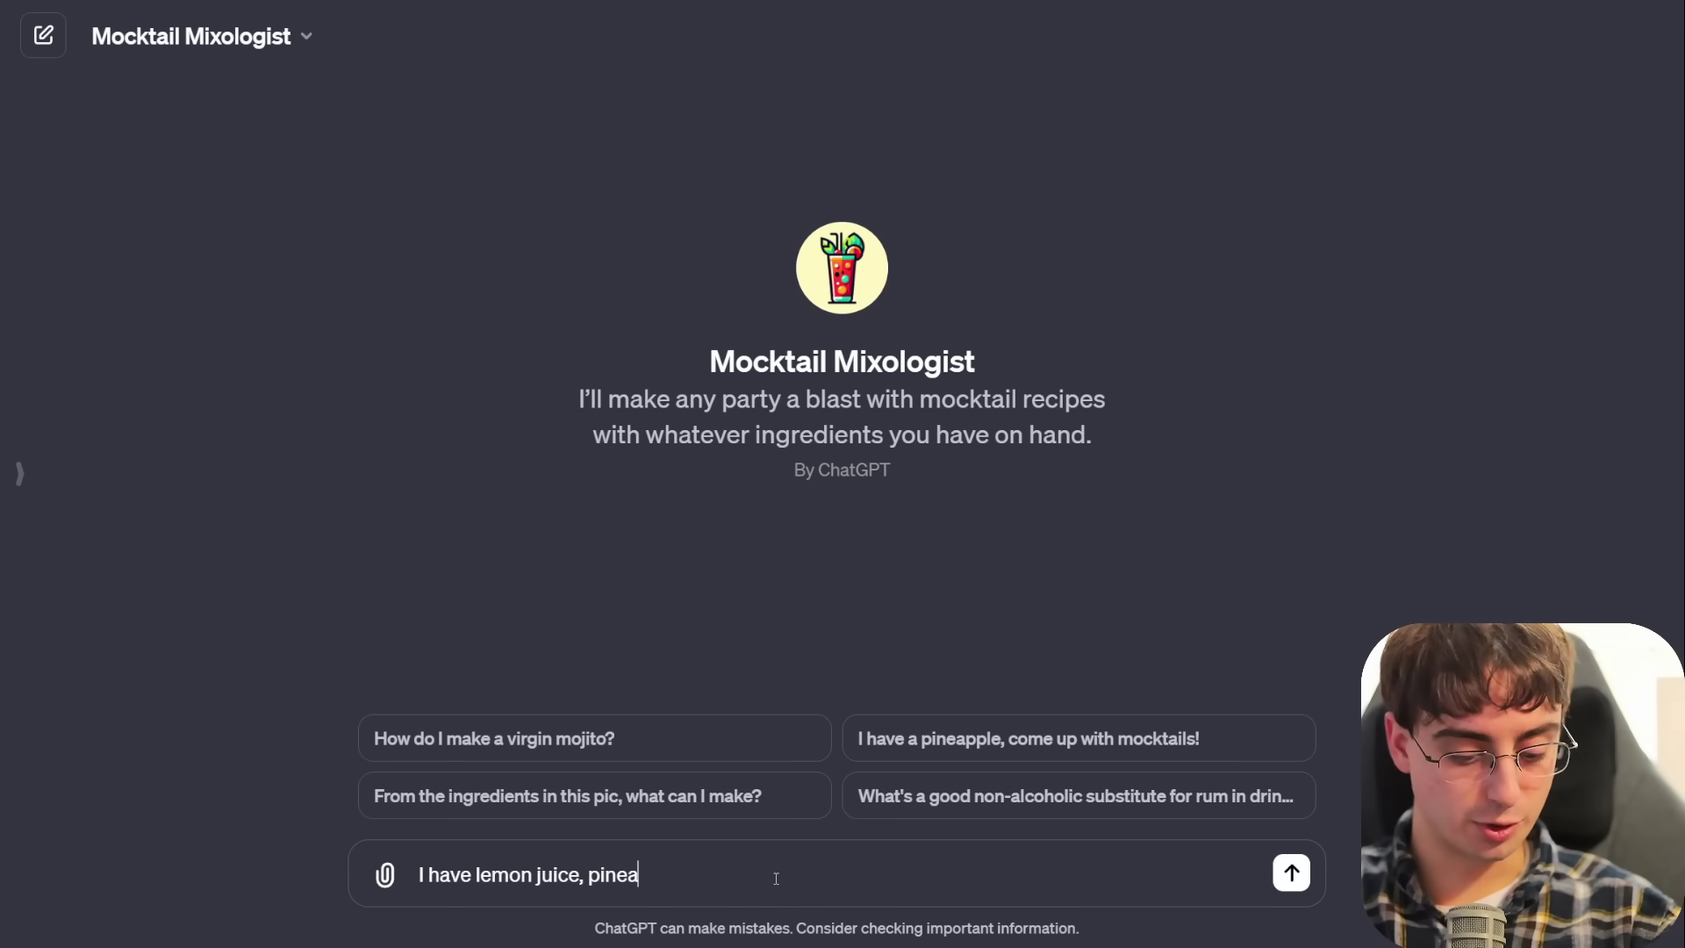
type("pple juice, vodka, an o")
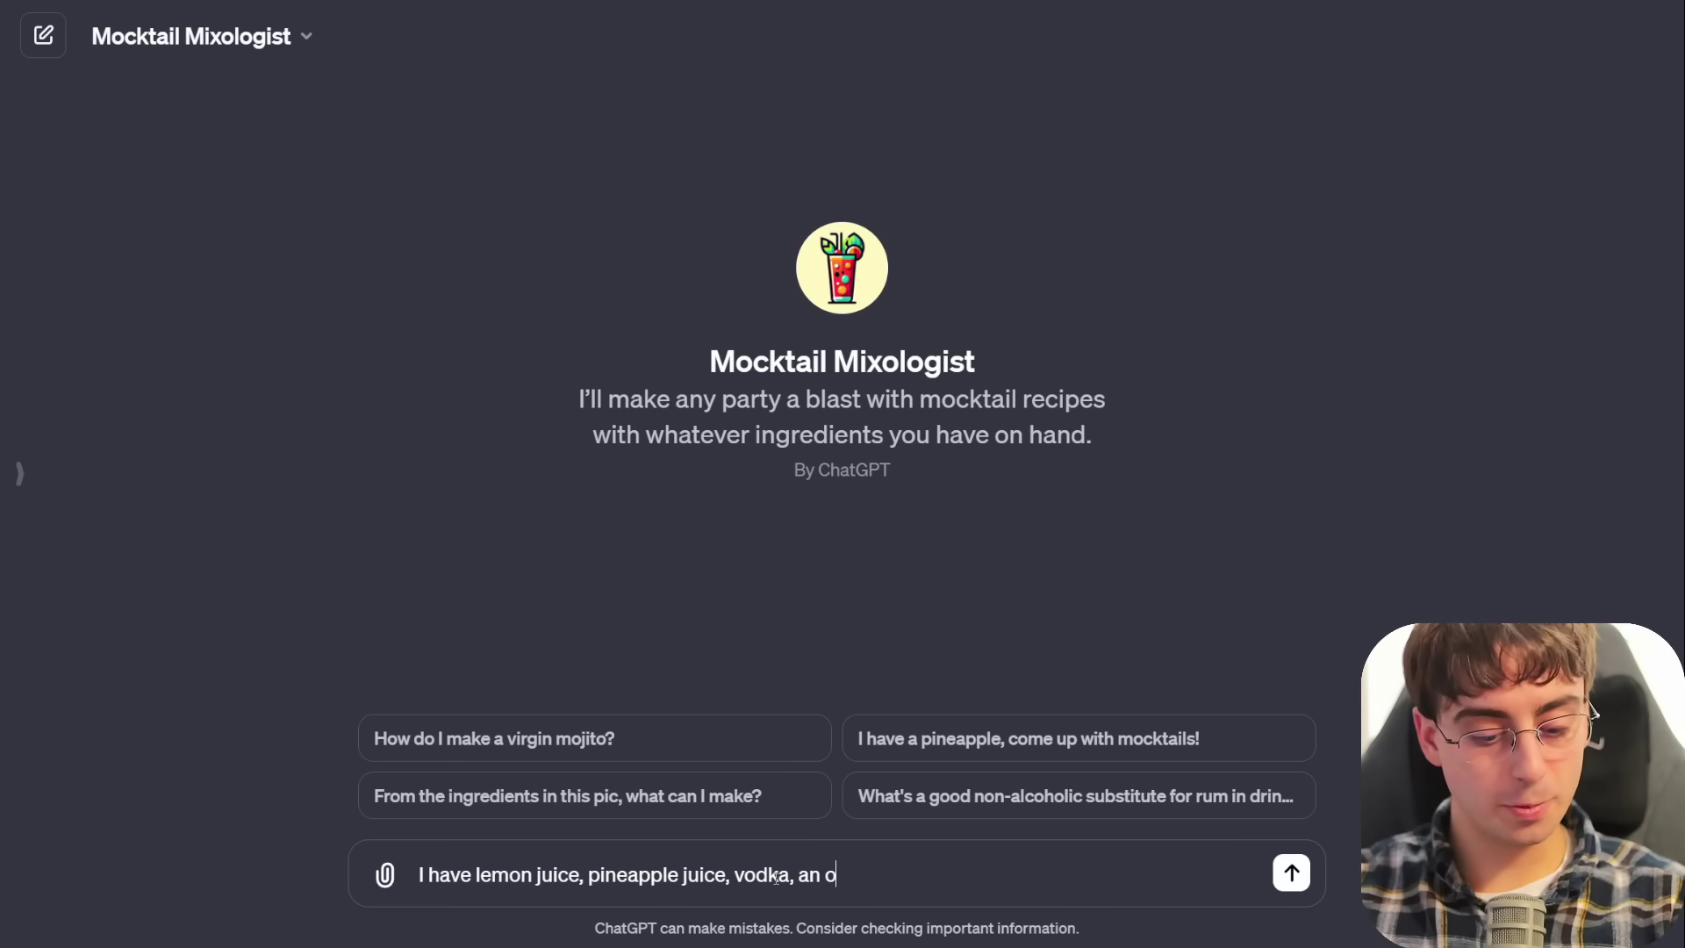
type("pened cherry seltzer water, and a few starburst")
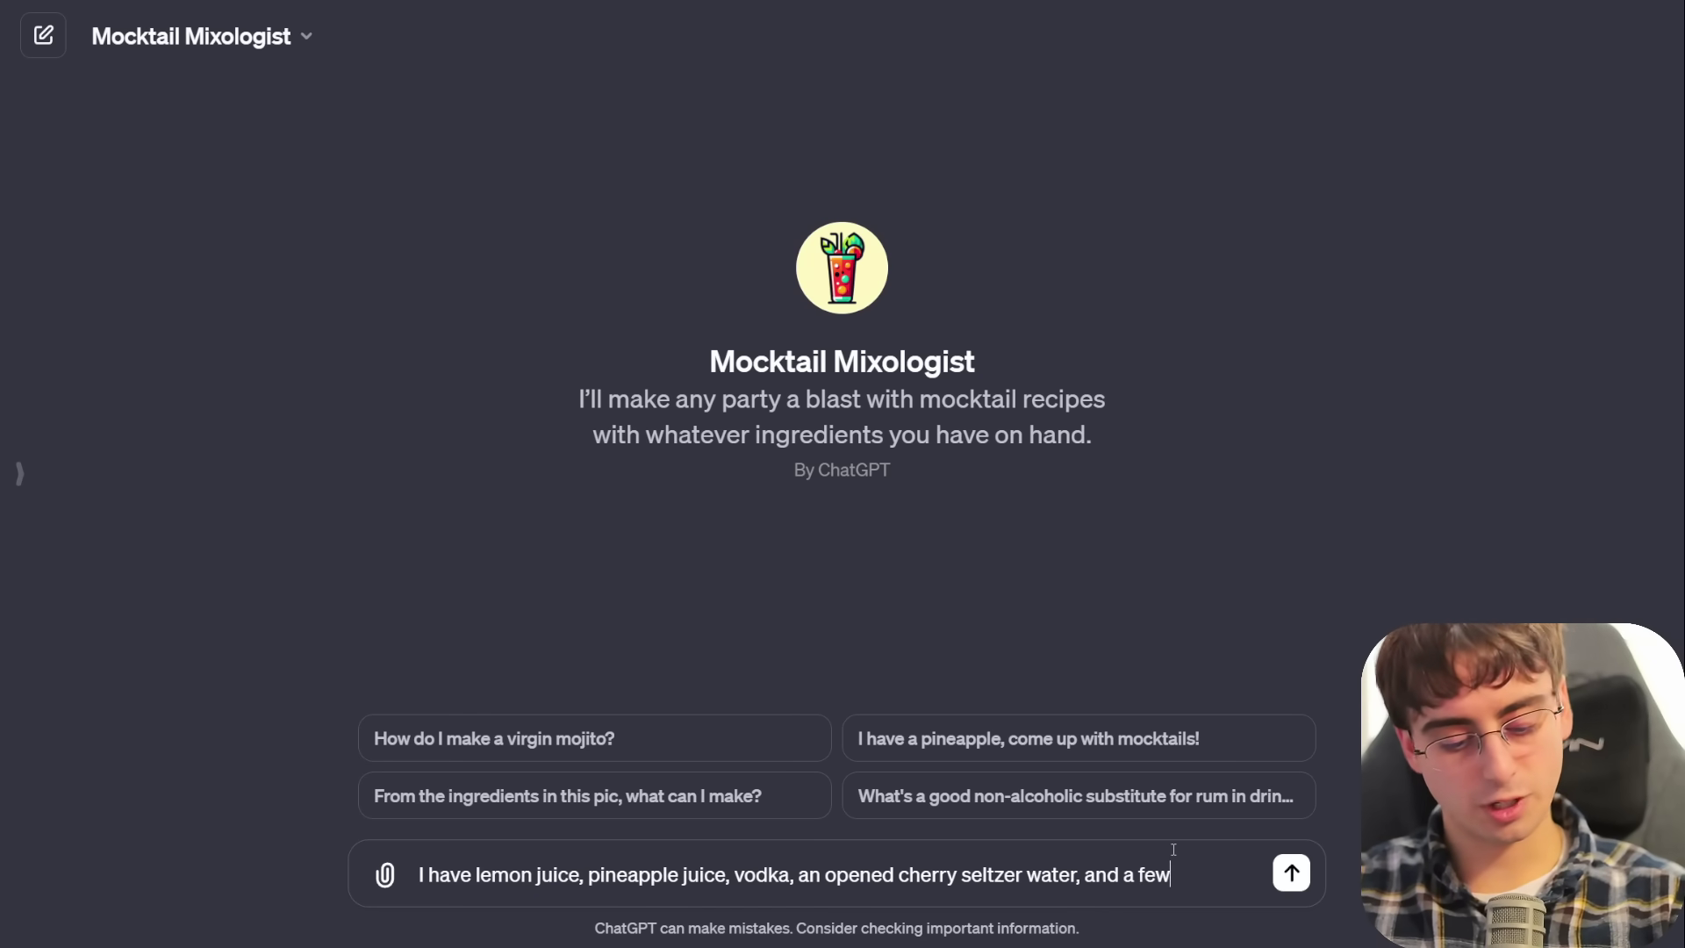
key("Return")
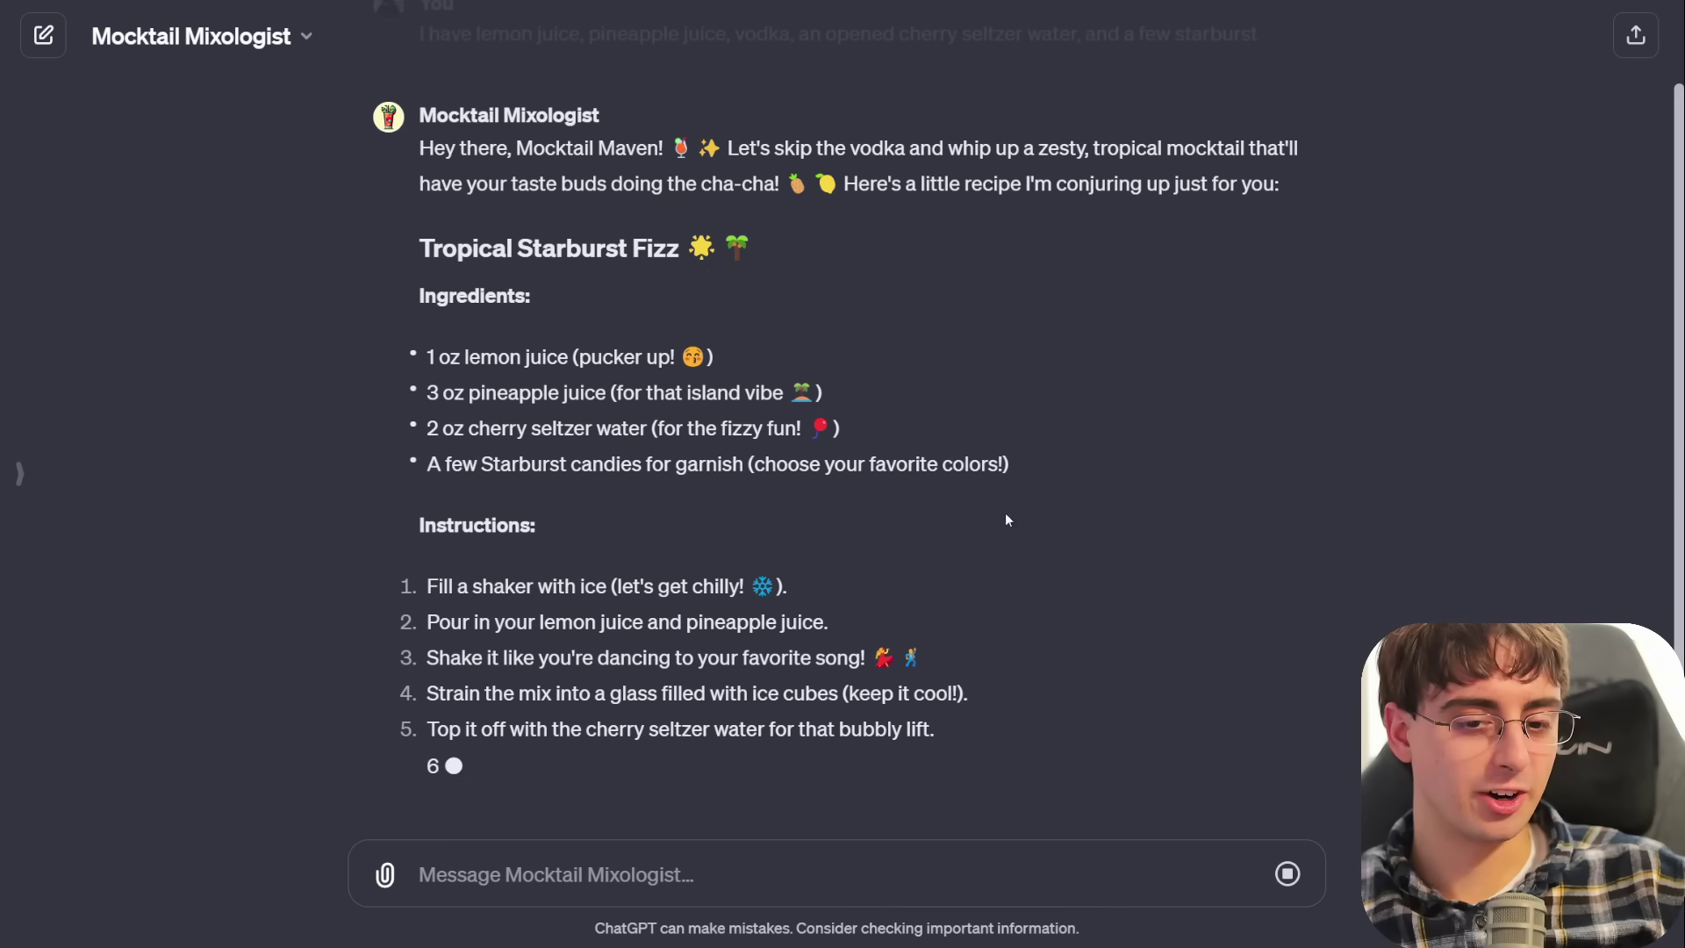
left_click_drag(749, 463, 670, 472)
left_click(670, 472)
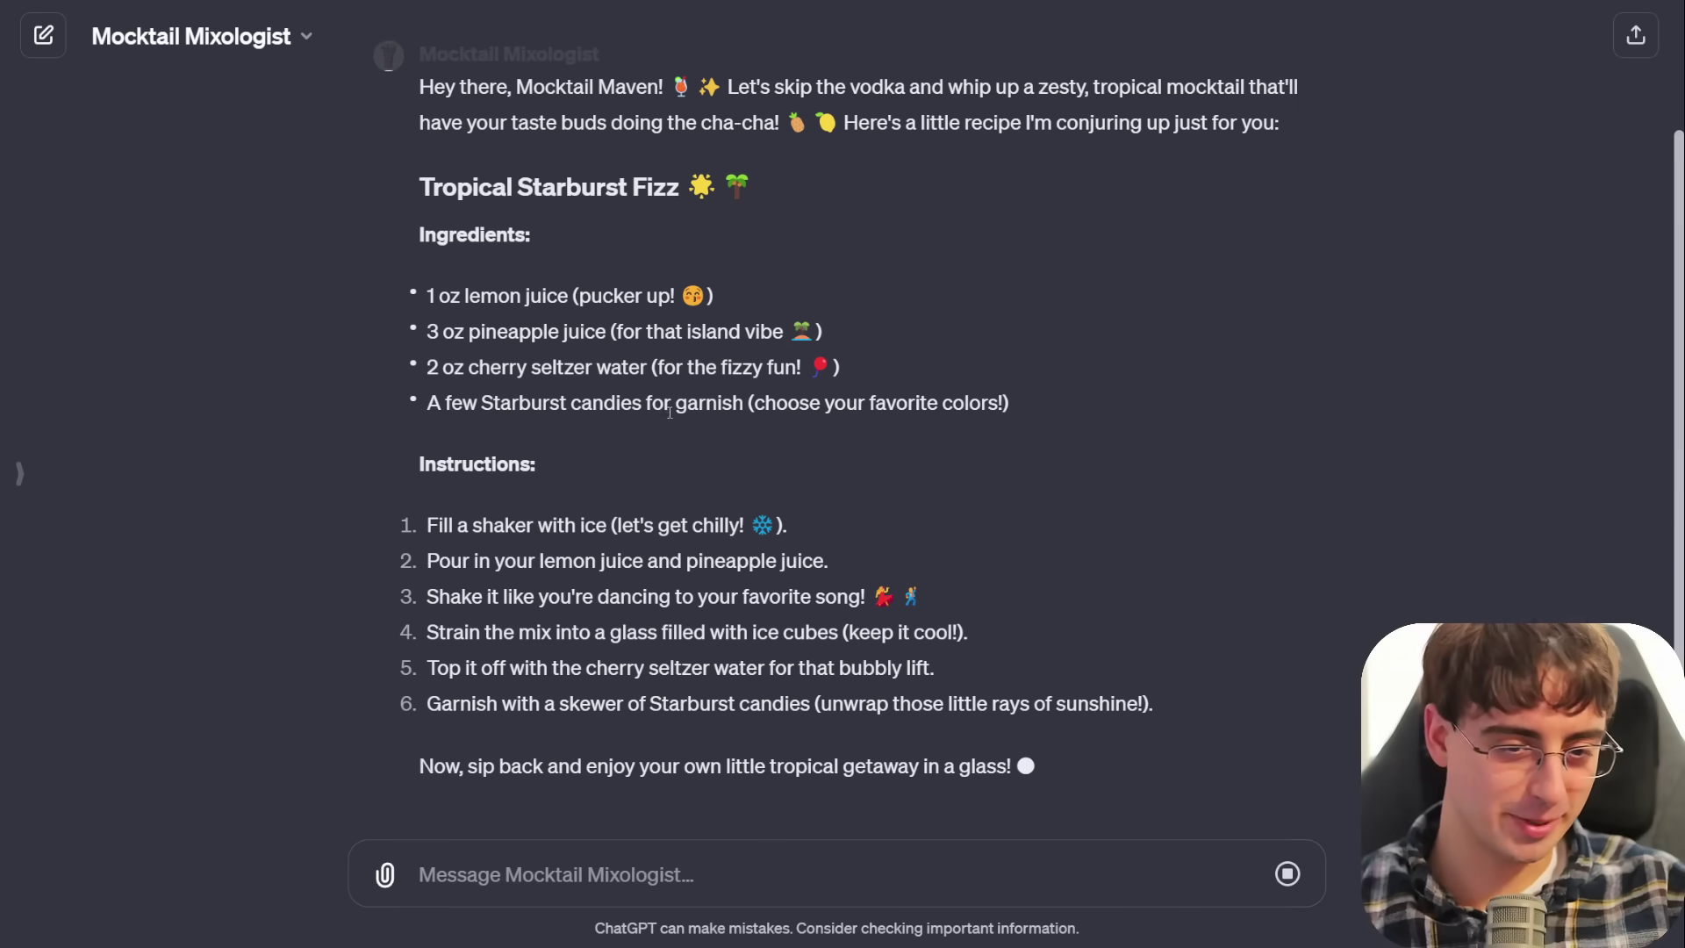